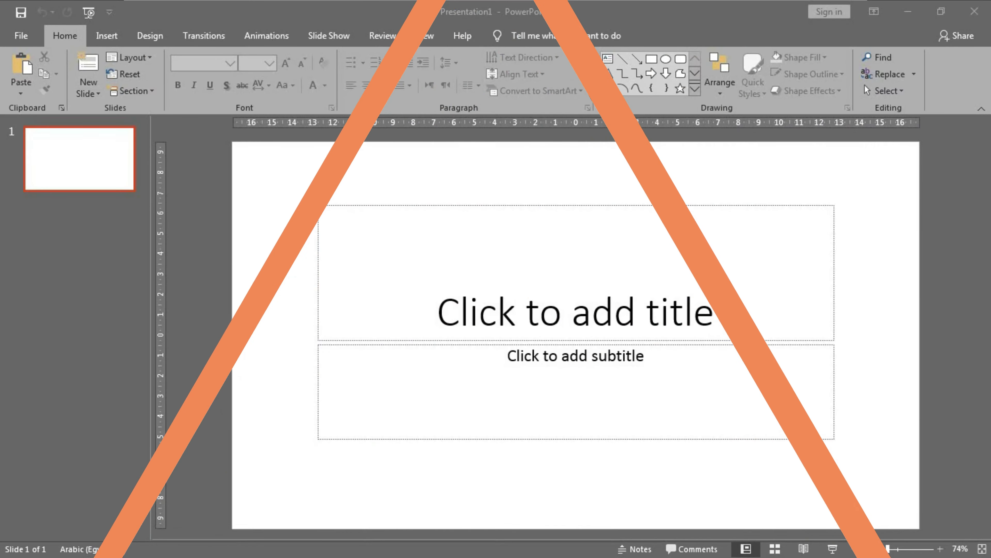
# - Switch slide 1 to the Blank layout so the title and subtitle placeholders are removed
pyautogui.rightClick(115, 183)
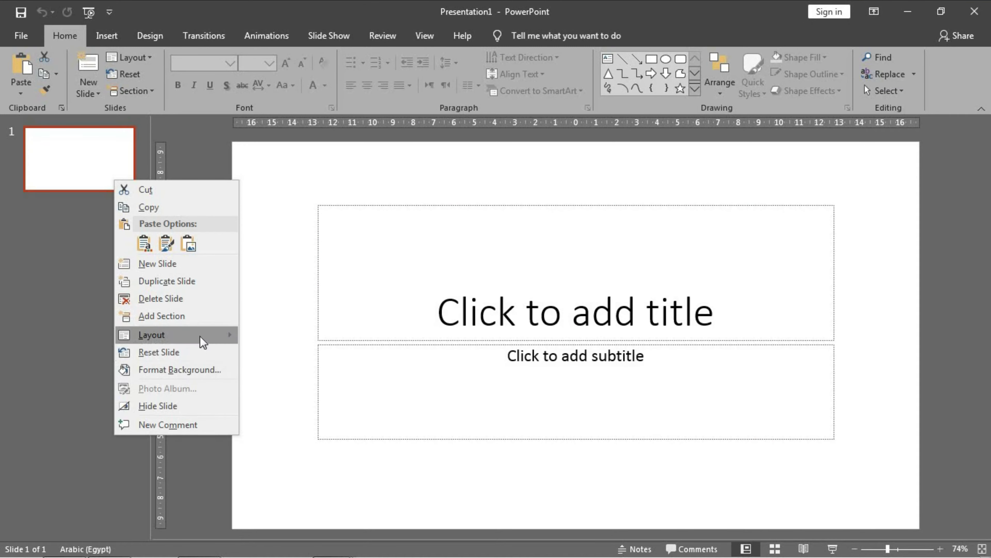
pyautogui.moveTo(152, 335)
pyautogui.click(288, 495)
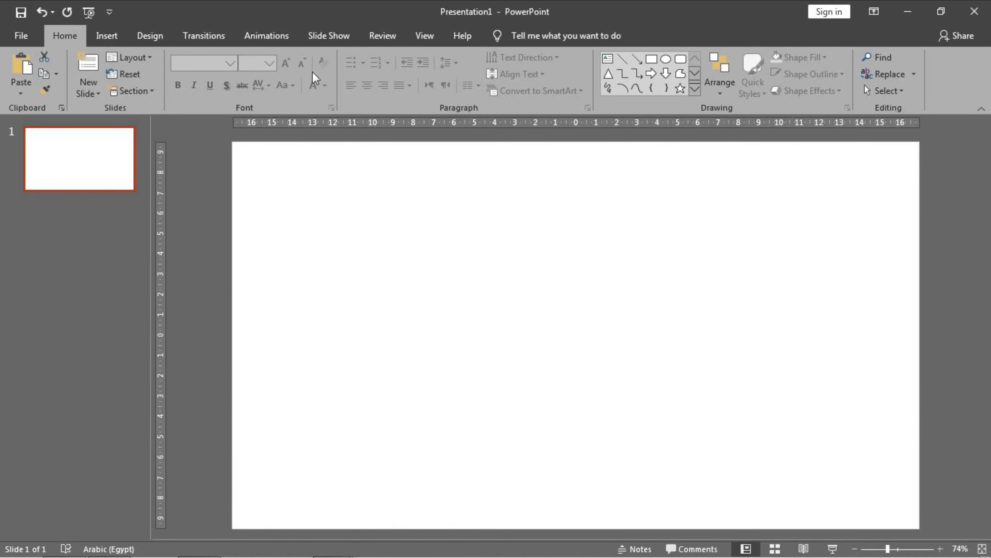
# - Draw a blue Wave shape 33.87 cm wide across the full width of the slide's lower half
pyautogui.click(109, 39)
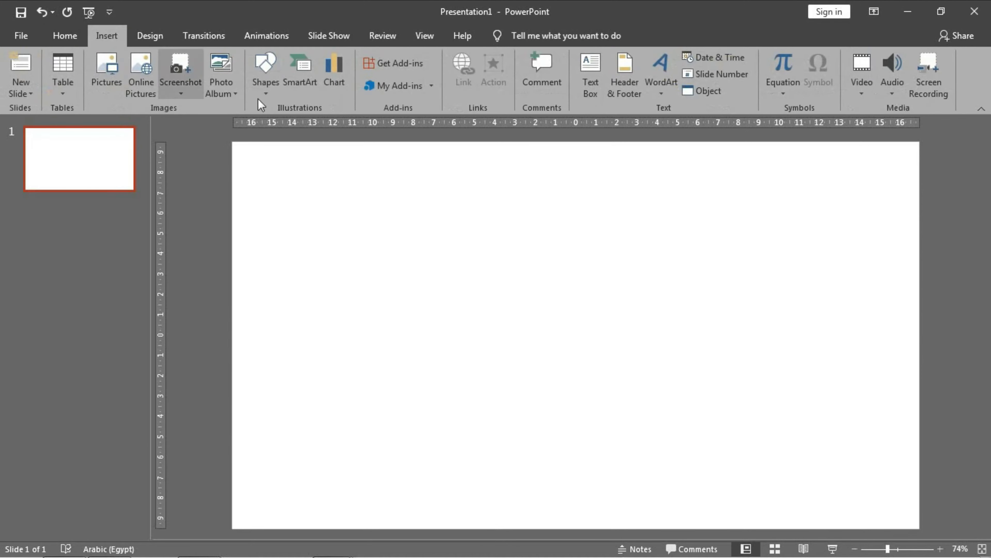
pyautogui.click(265, 78)
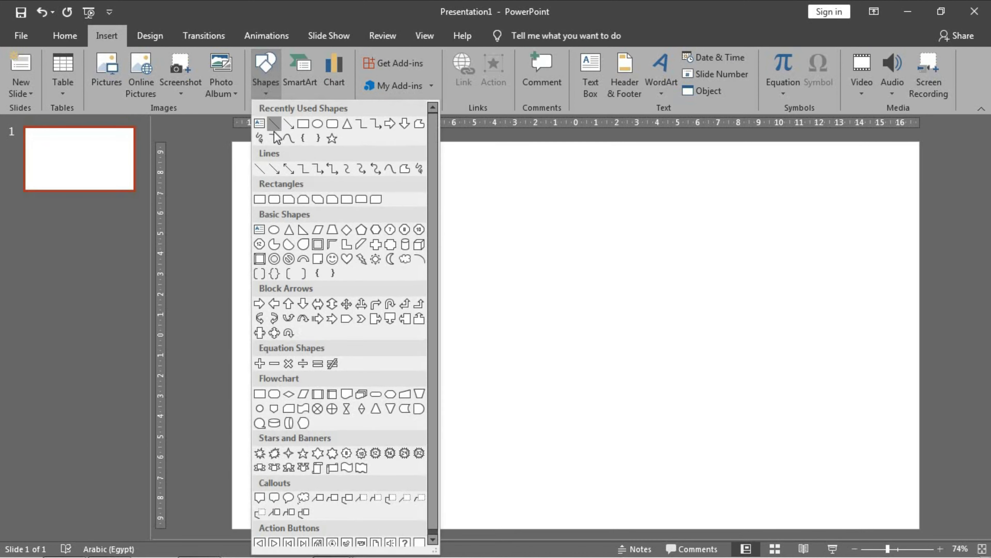
pyautogui.click(361, 468)
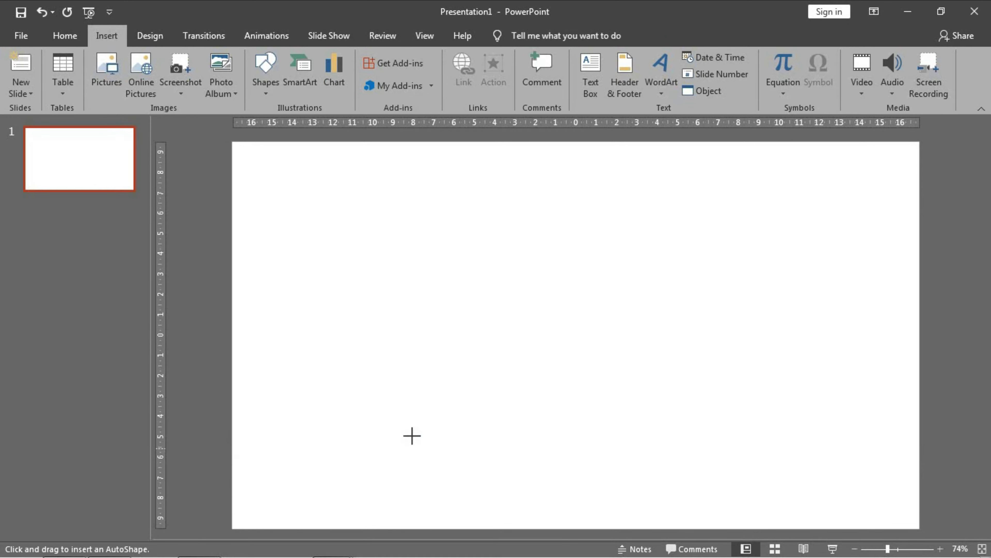
pyautogui.moveTo(233, 449); pyautogui.dragTo(921, 371)
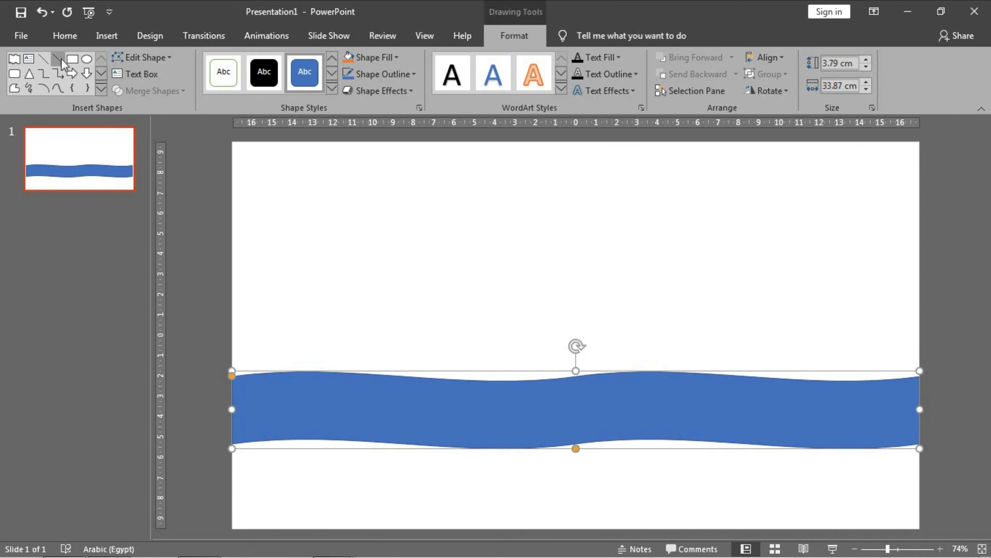
pyautogui.click(72, 59)
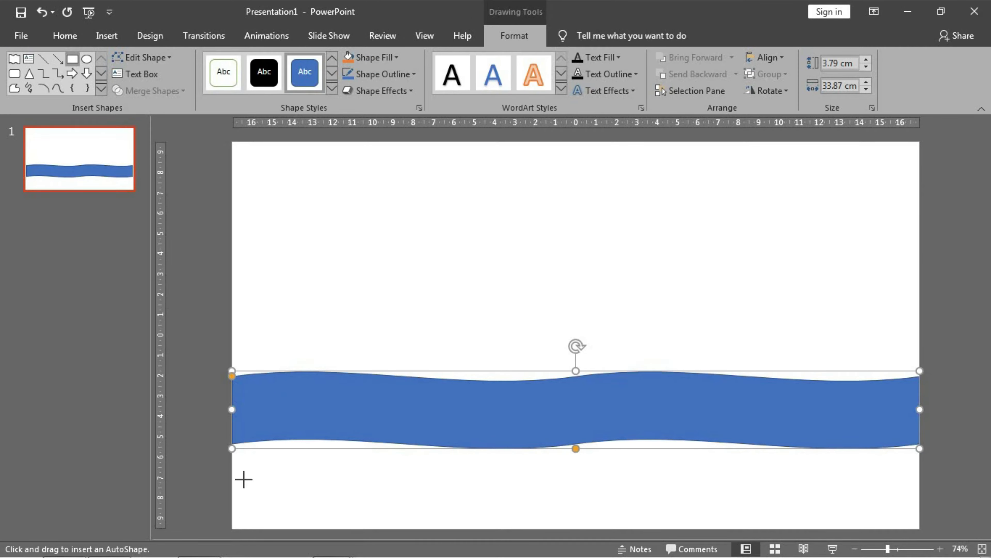
# - Draw a rectangle across the slide bottom and adjust its height and the wave's so they overlap
pyautogui.moveTo(232, 531); pyautogui.dragTo(919, 421)
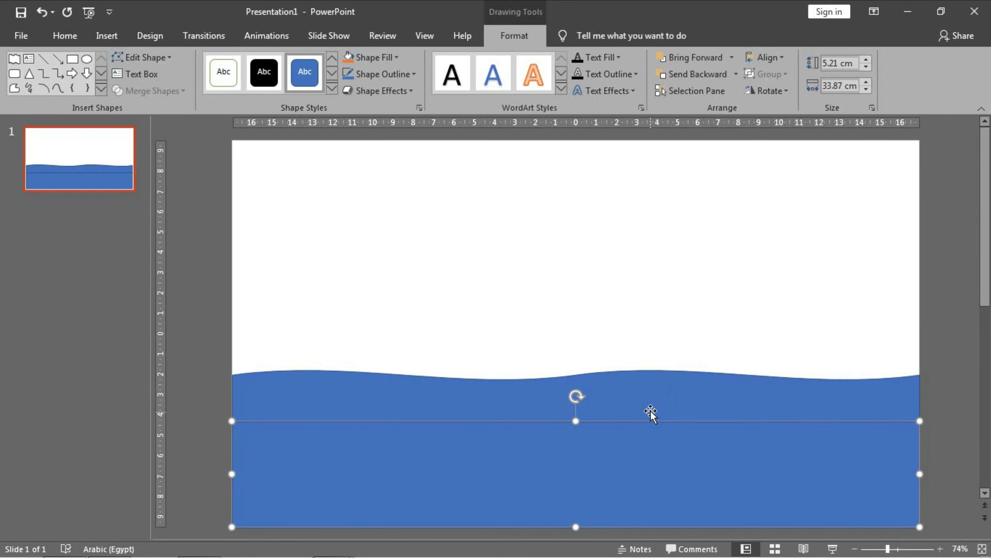
pyautogui.moveTo(576, 420); pyautogui.dragTo(576, 432)
pyautogui.click(573, 405)
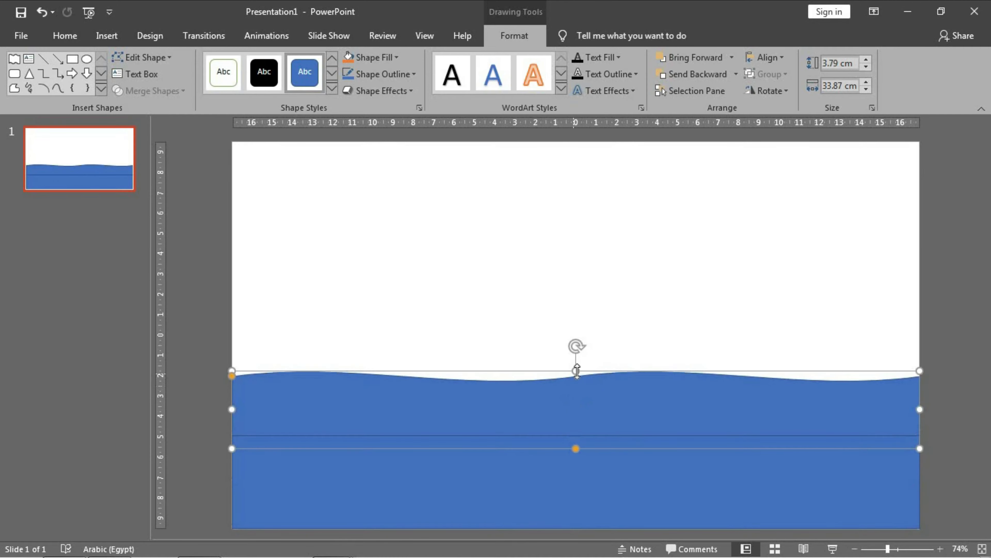
pyautogui.moveTo(576, 369); pyautogui.dragTo(578, 354)
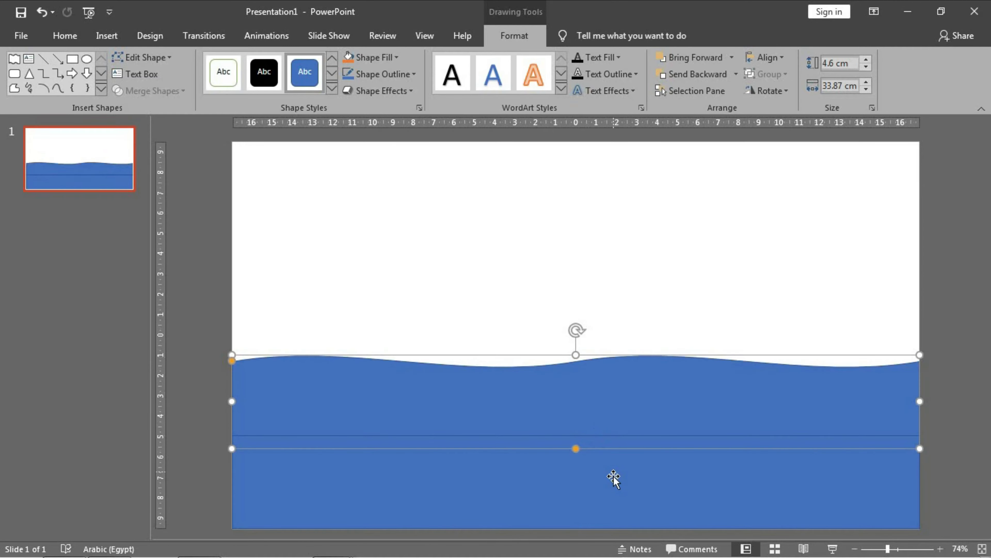
# - Union the wave and rectangle into one 8.54 cm shape with no outline
pyautogui.click(613, 476)
pyautogui.keyDown('shift'); pyautogui.click(618, 413); pyautogui.keyUp('shift')
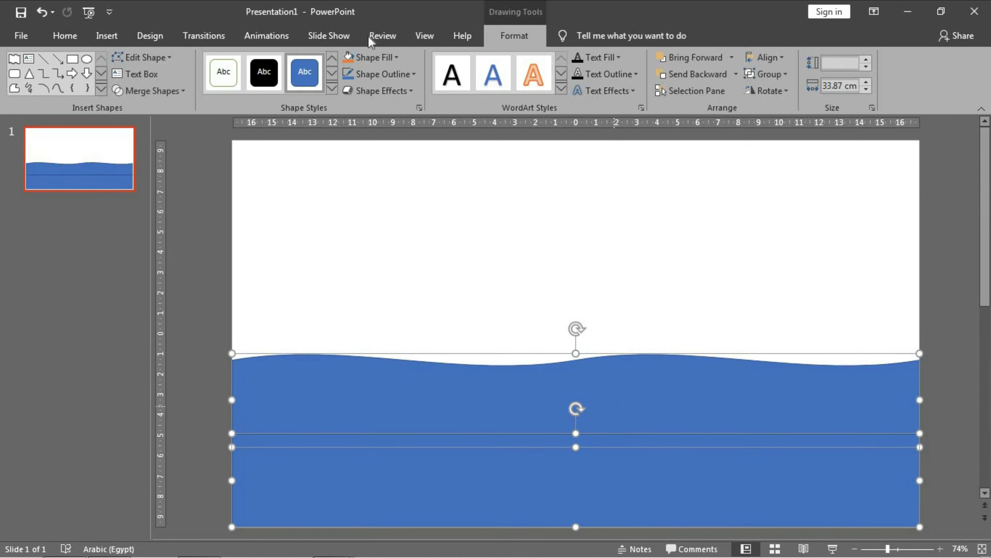
pyautogui.click(150, 91)
pyautogui.click(150, 109)
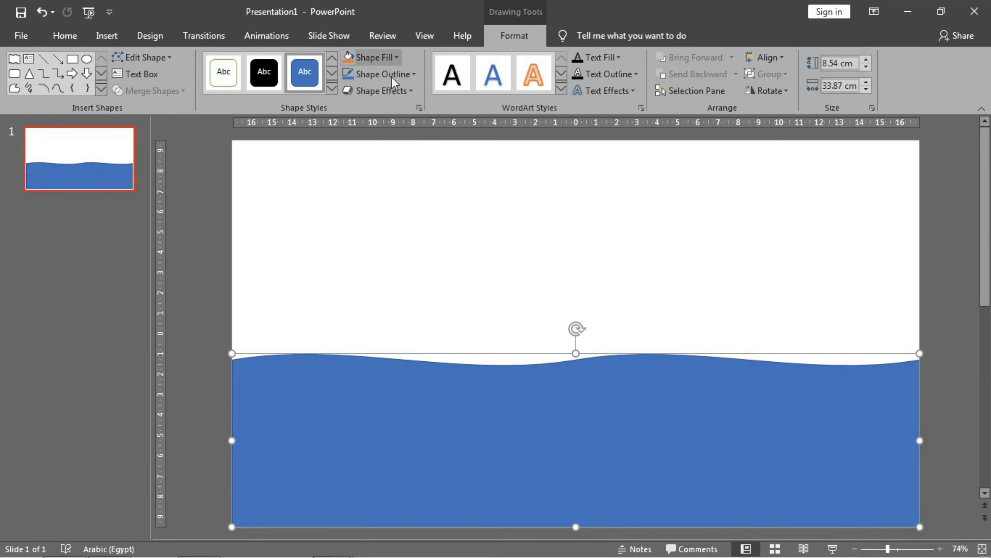
pyautogui.click(380, 74)
pyautogui.click(386, 197)
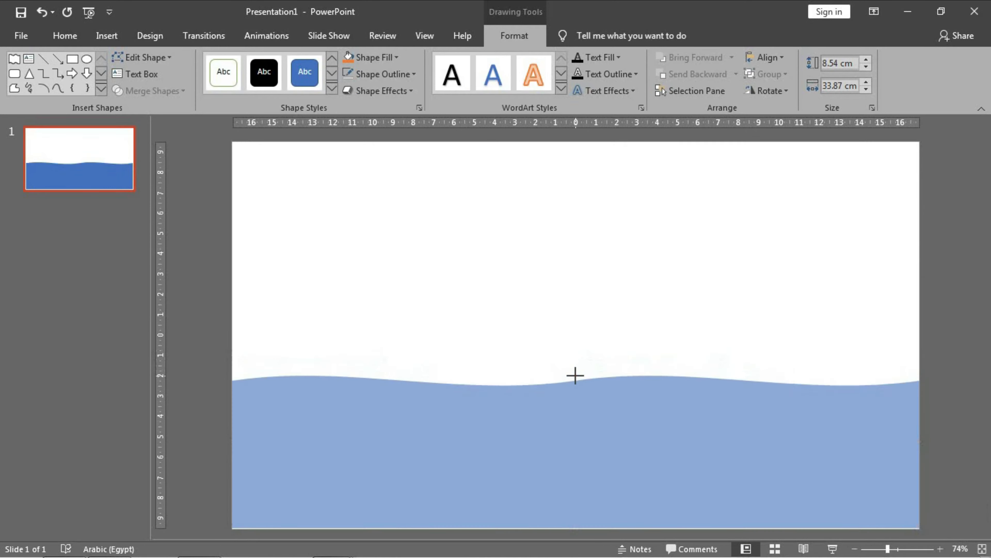
# - Place copies of the wave to the left and right of the slide
pyautogui.moveTo(575, 363); pyautogui.dragTo(575, 374)
pyautogui.scroll(-5, 576, 367)
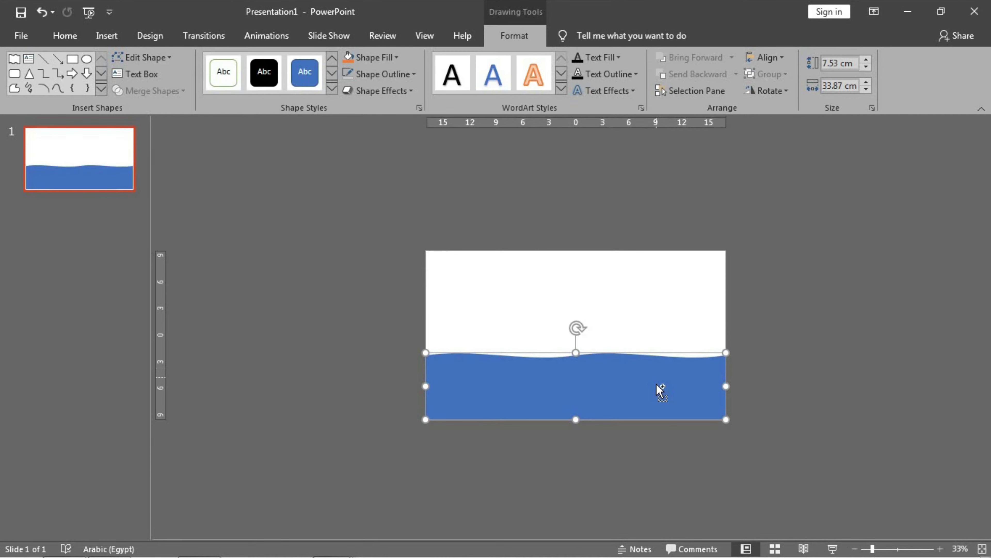
pyautogui.moveTo(660, 391)
pyautogui.mouseDown()
pyautogui.moveTo(296, 406)
pyautogui.moveTo(310, 386)
pyautogui.moveTo(362, 400)
pyautogui.mouseUp()
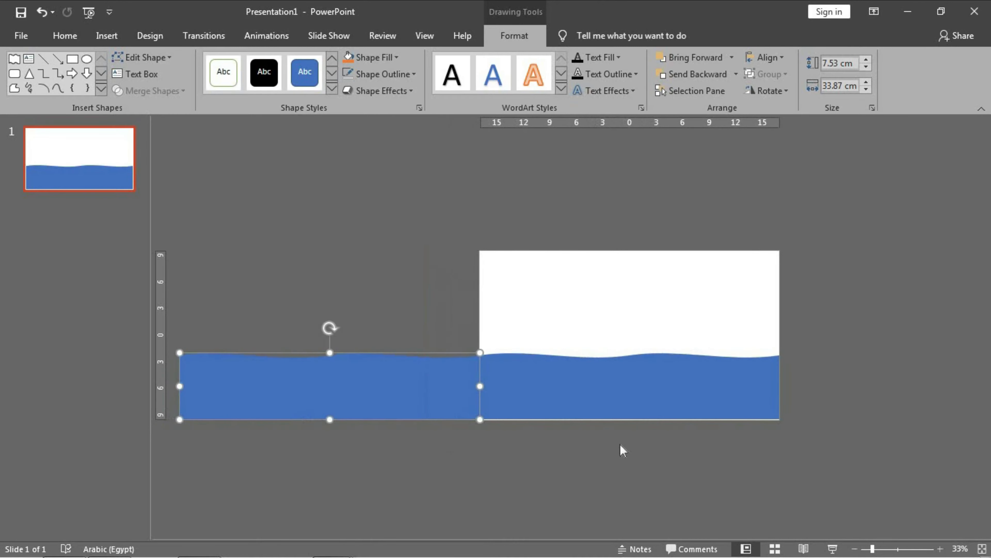
pyautogui.click(620, 449)
pyautogui.click(650, 402)
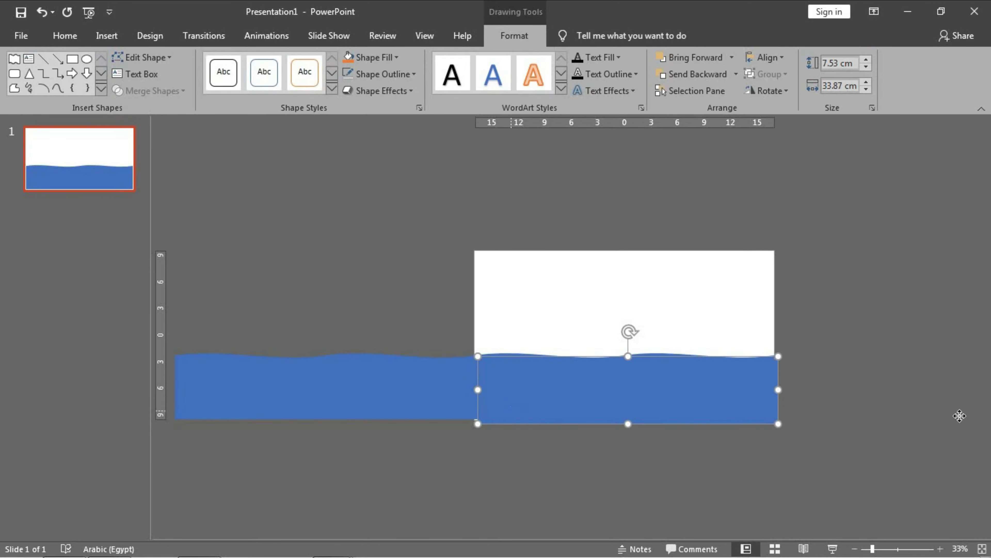
pyautogui.moveTo(960, 416); pyautogui.dragTo(804, 406)
pyautogui.click(758, 458)
# - Union the three waves into a single 101.6 cm long wave shape
pyautogui.click(779, 381)
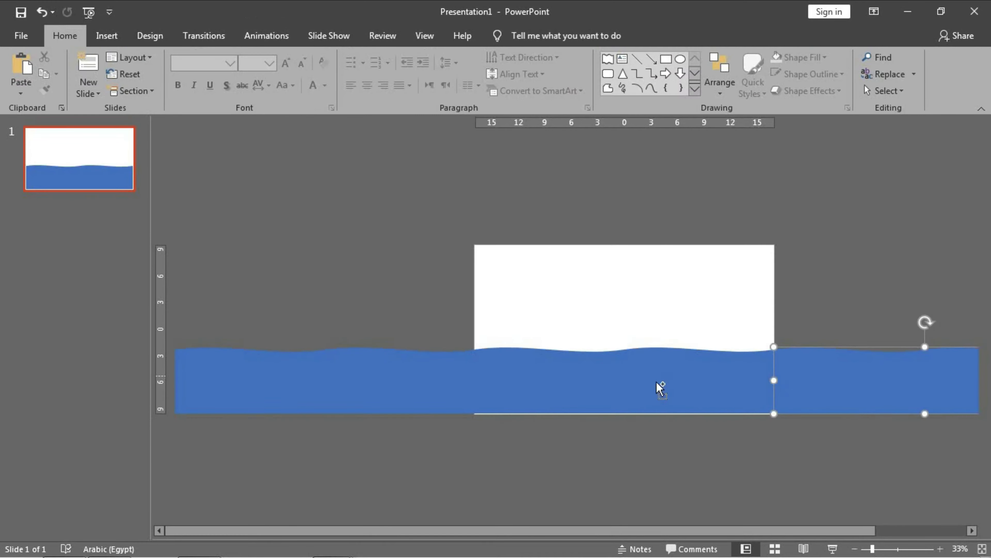
pyautogui.keyDown('shift'); pyautogui.click(660, 388); pyautogui.keyUp('shift')
pyautogui.keyDown('shift'); pyautogui.click(353, 395); pyautogui.keyUp('shift')
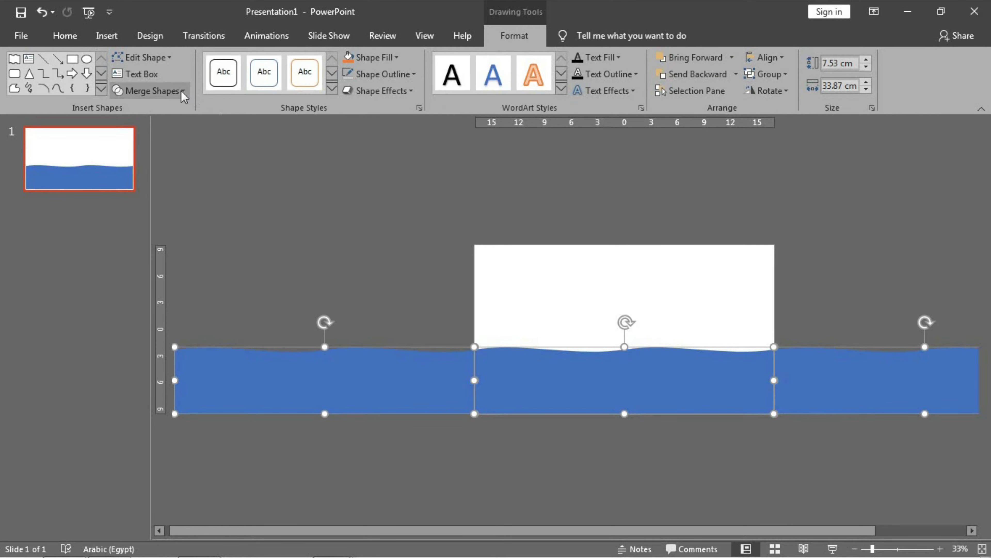
pyautogui.click(171, 91)
pyautogui.click(166, 107)
pyautogui.click(473, 456)
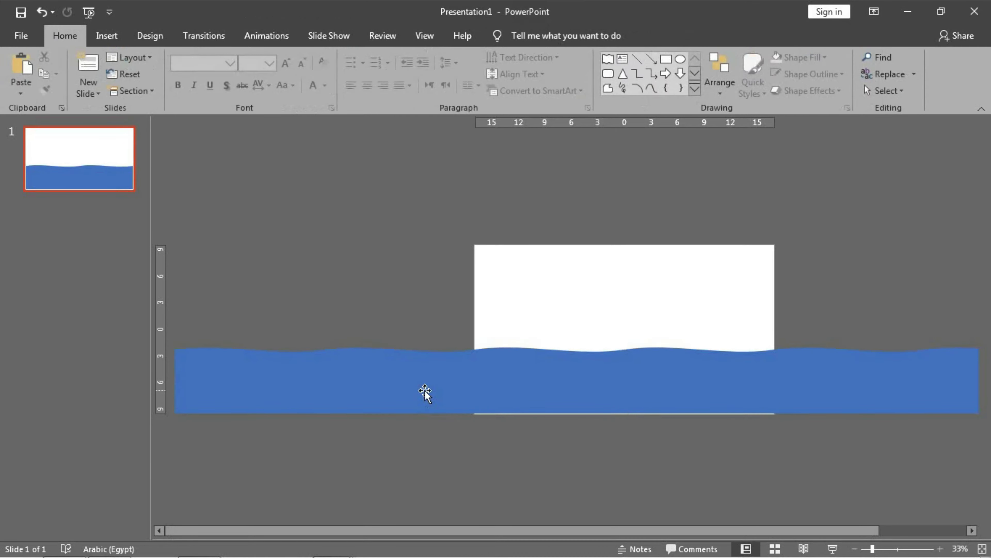
pyautogui.click(425, 394)
pyautogui.click(568, 500)
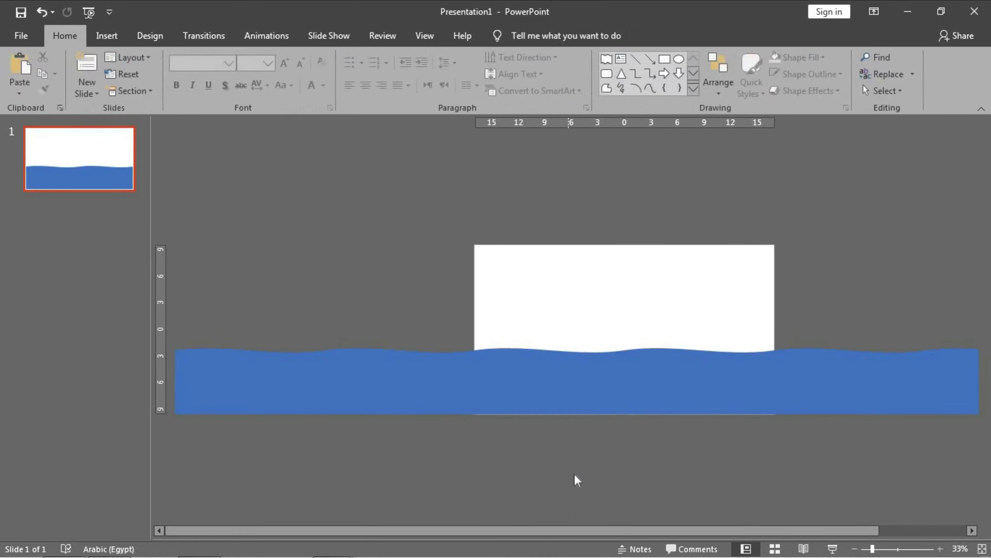
pyautogui.click(576, 410)
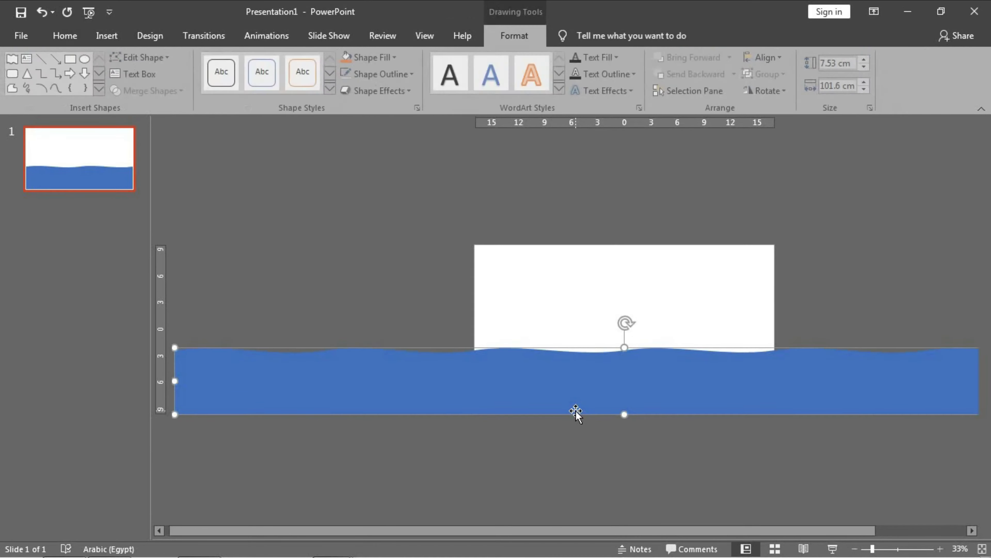
pyautogui.click(583, 461)
pyautogui.click(583, 405)
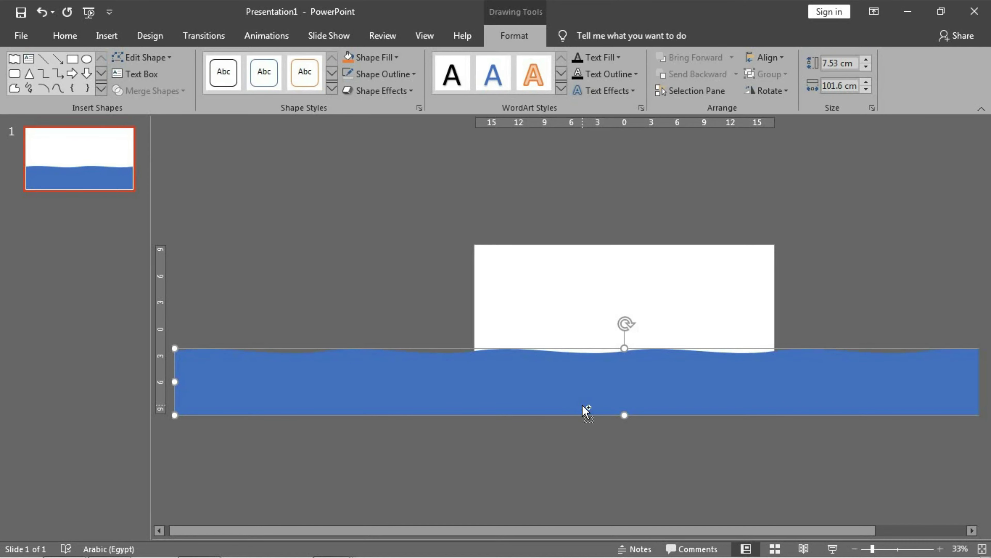
# - Duplicate the long wave, place the copy below it, and flip it horizontally
pyautogui.scroll(-1, 585, 410)
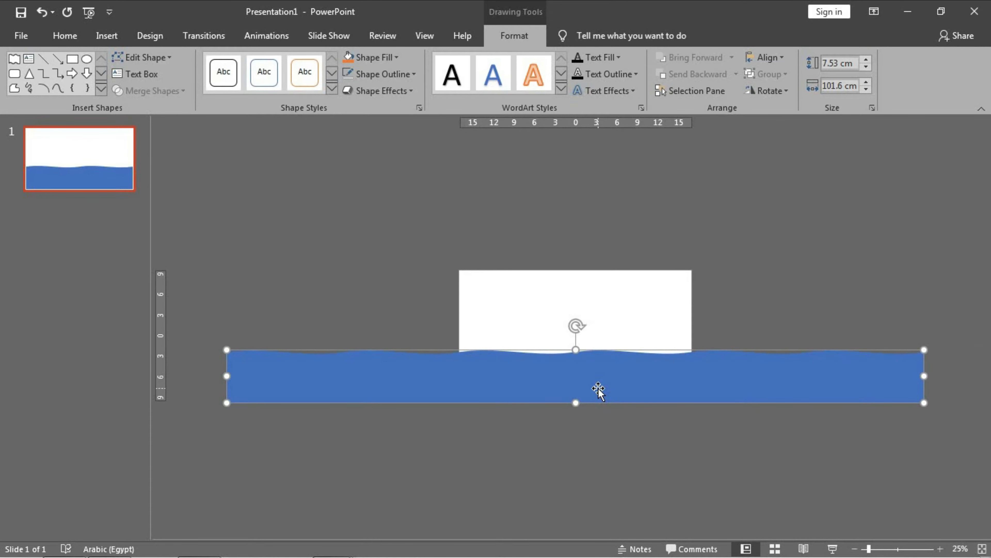
pyautogui.moveTo(602, 393); pyautogui.dragTo(623, 396)
pyautogui.moveTo(617, 434); pyautogui.dragTo(622, 473)
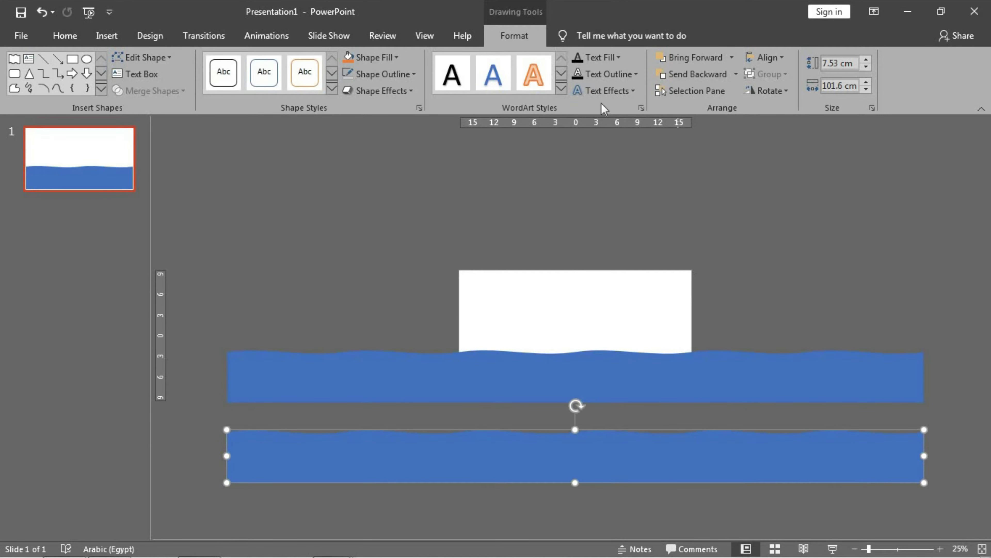
pyautogui.click(767, 90)
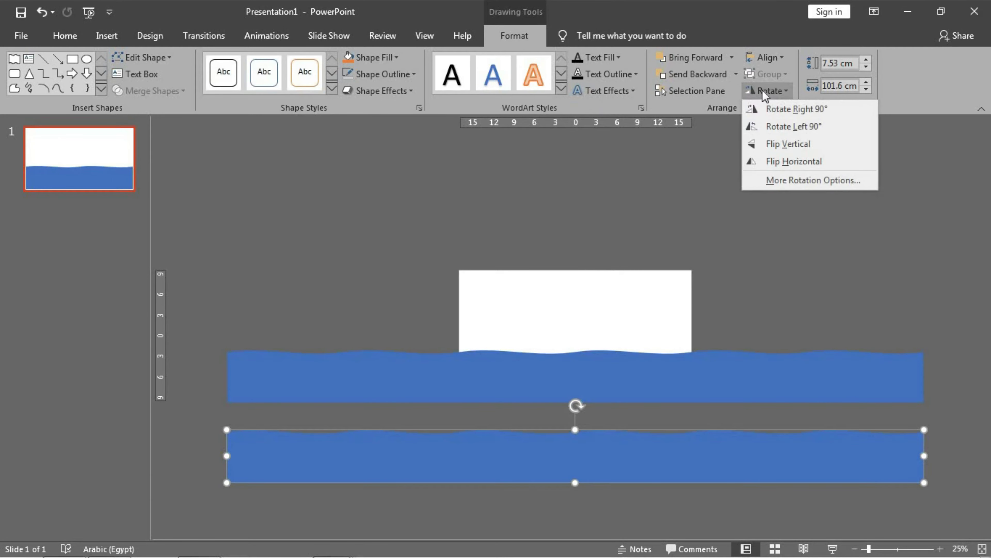
pyautogui.click(804, 161)
# - Fill the lower wave with light blue at 20% transparency
pyautogui.rightClick(762, 449)
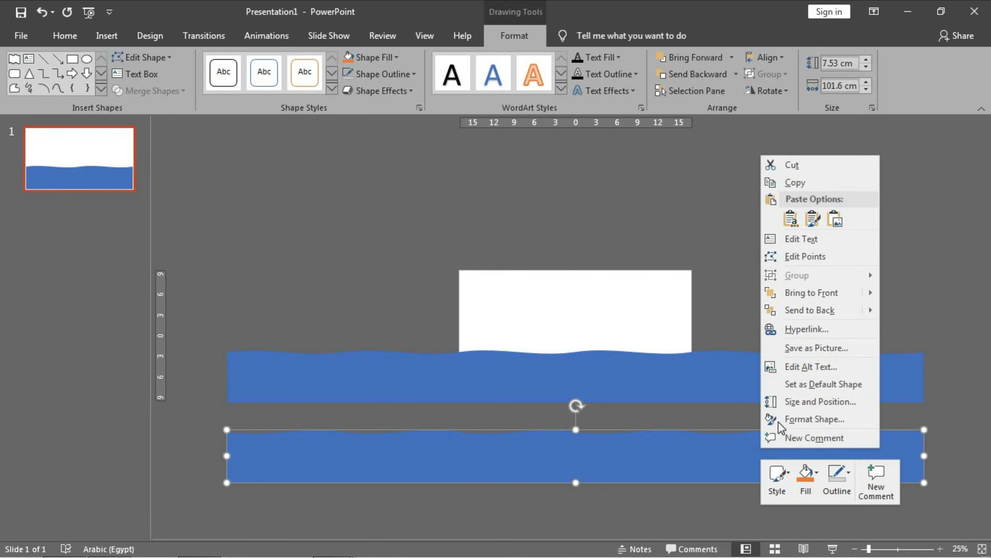
pyautogui.click(781, 416)
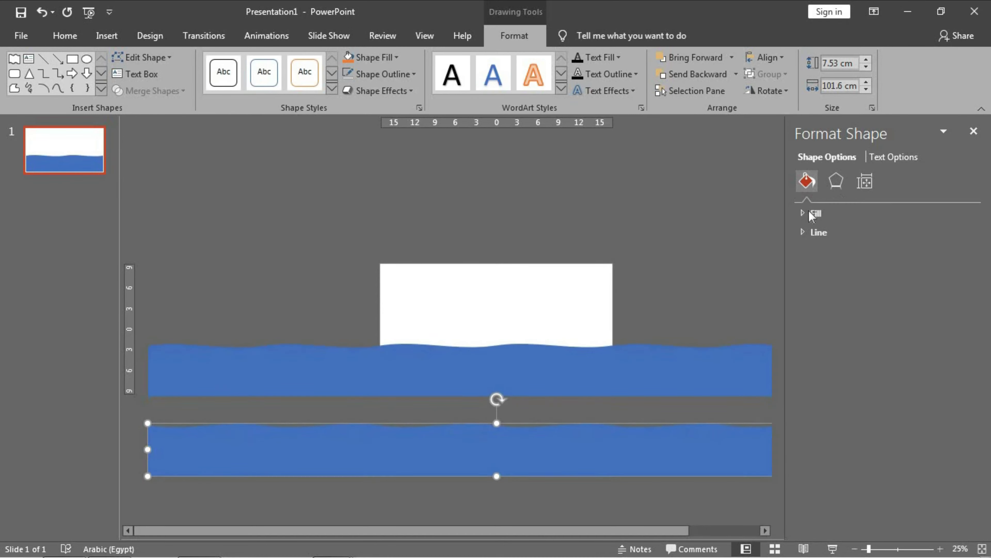
pyautogui.click(853, 213)
pyautogui.click(958, 343)
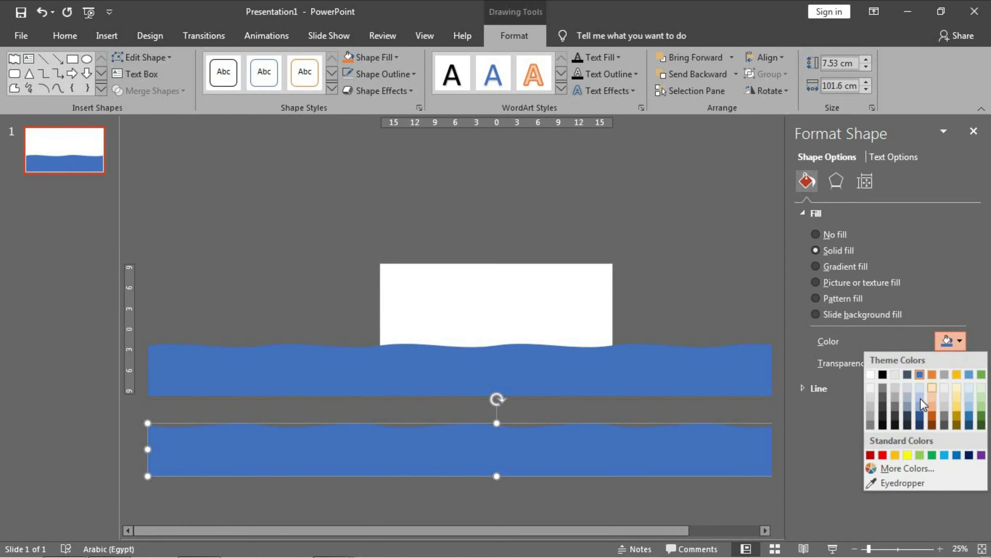
pyautogui.click(920, 398)
pyautogui.click(958, 341)
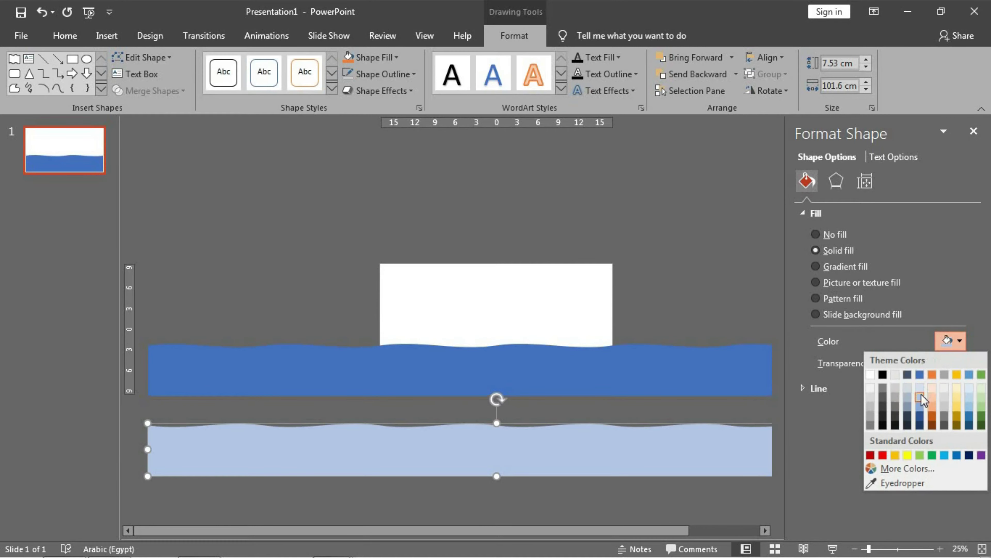
pyautogui.click(920, 406)
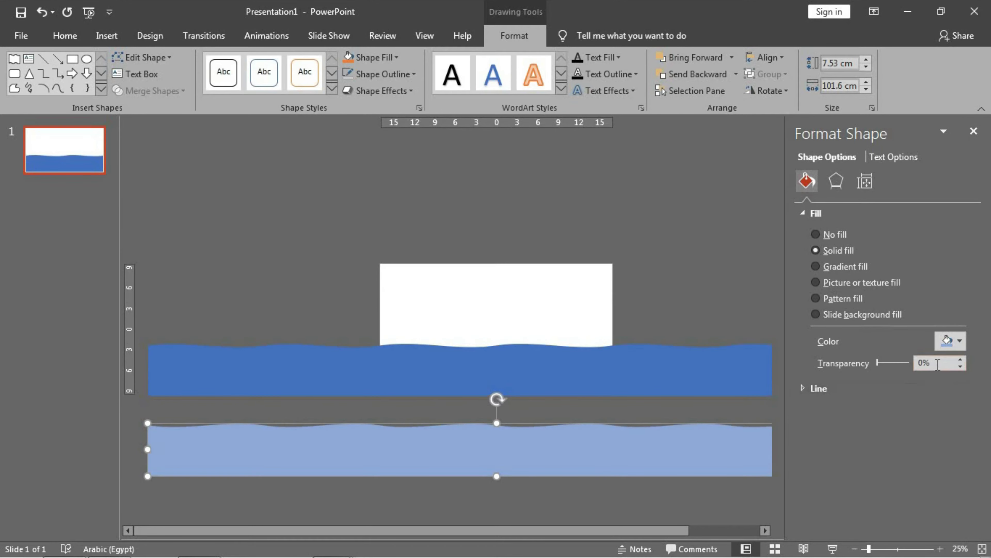
pyautogui.write('20')
pyautogui.press('Return')
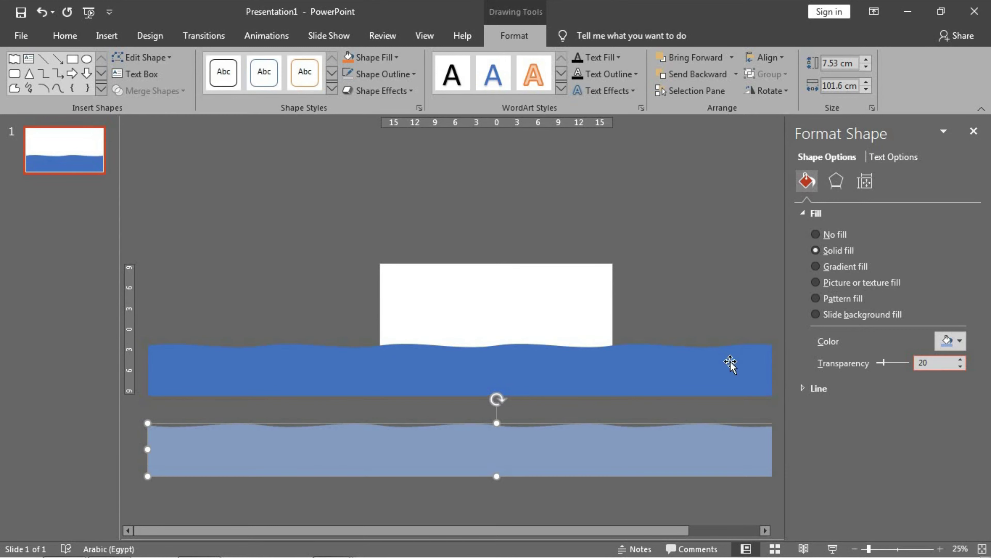
pyautogui.click(641, 378)
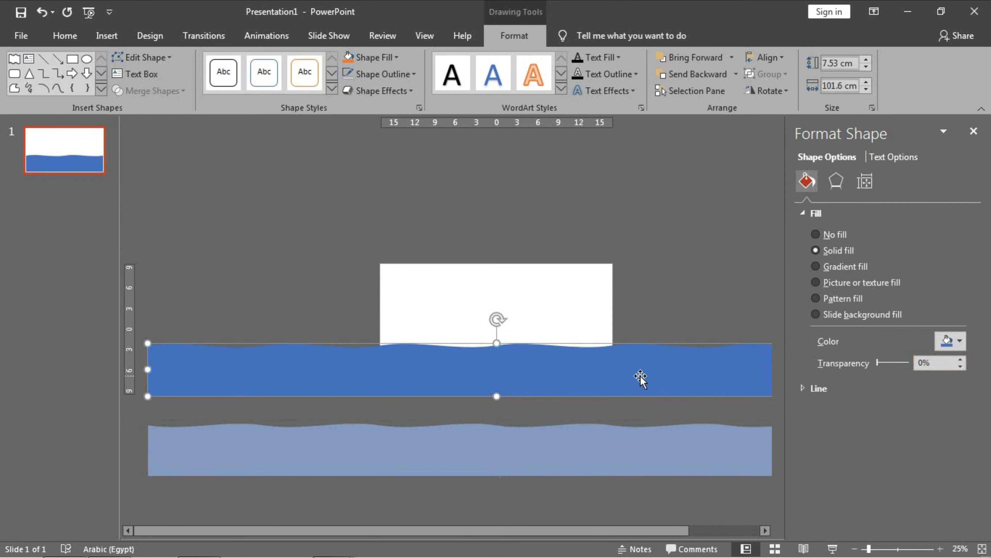
# - Set the upper wave's fill through More Colors to a deeper blue, RGB 68, 114, 196
pyautogui.click(948, 345)
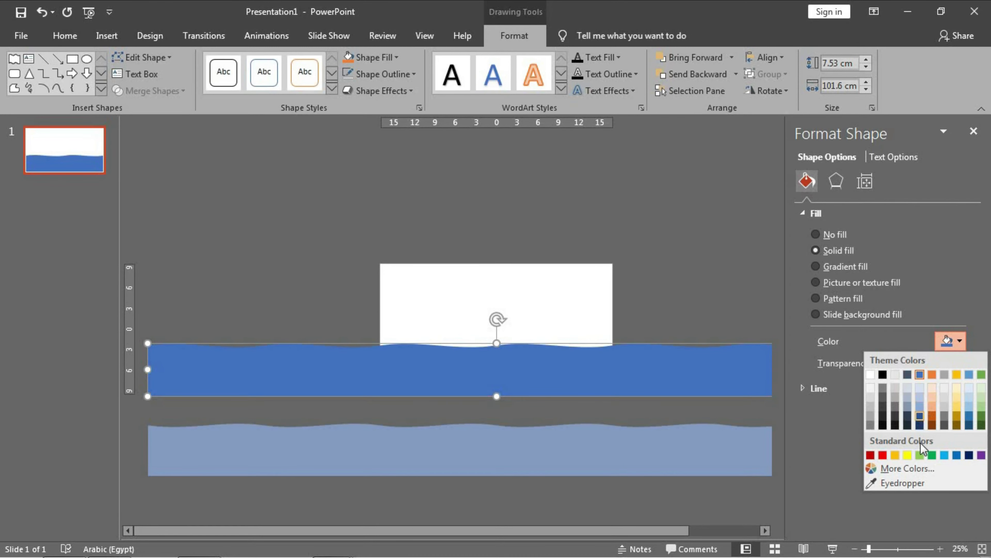
pyautogui.click(908, 469)
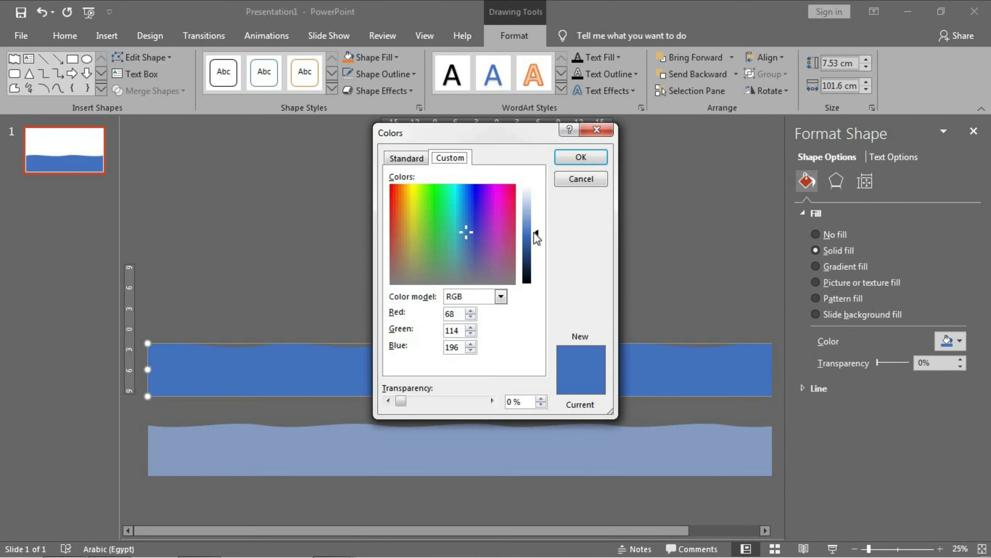
pyautogui.moveTo(536, 232); pyautogui.dragTo(533, 224)
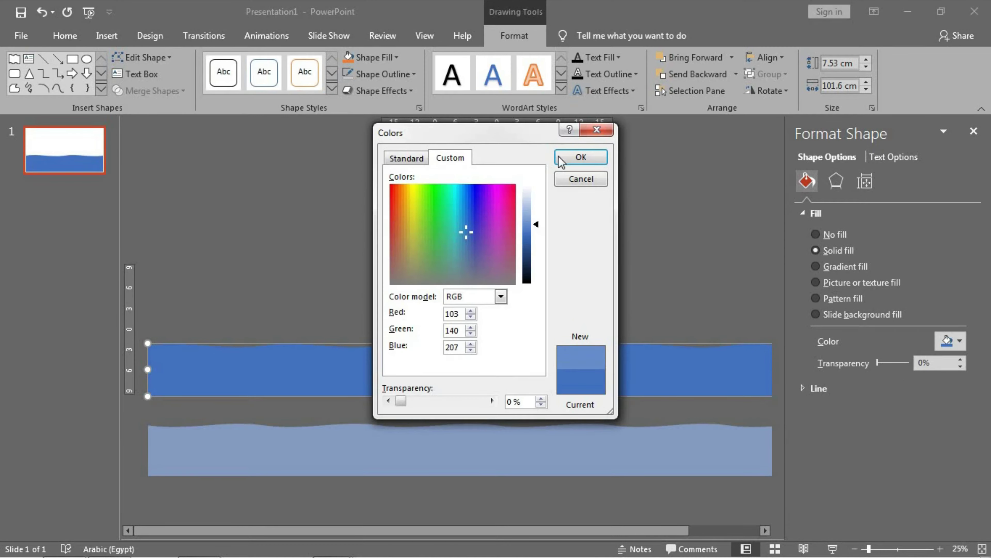
pyautogui.click(580, 157)
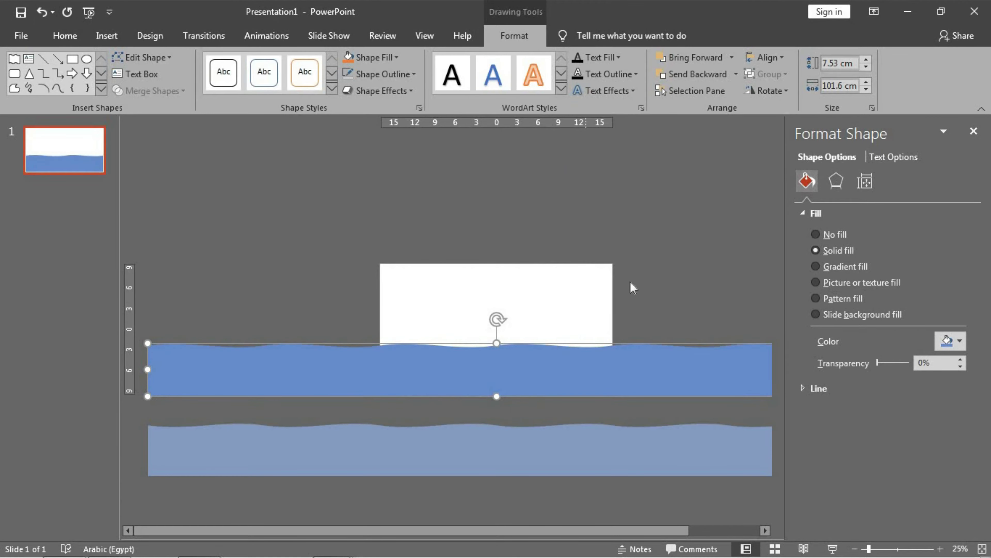
pyautogui.click(953, 340)
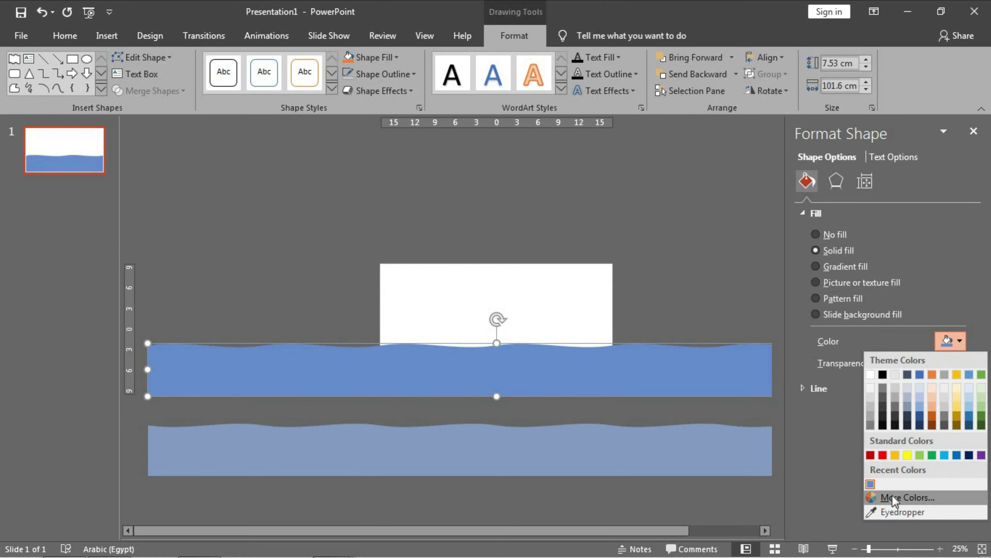
pyautogui.click(908, 500)
pyautogui.moveTo(536, 224); pyautogui.dragTo(537, 232)
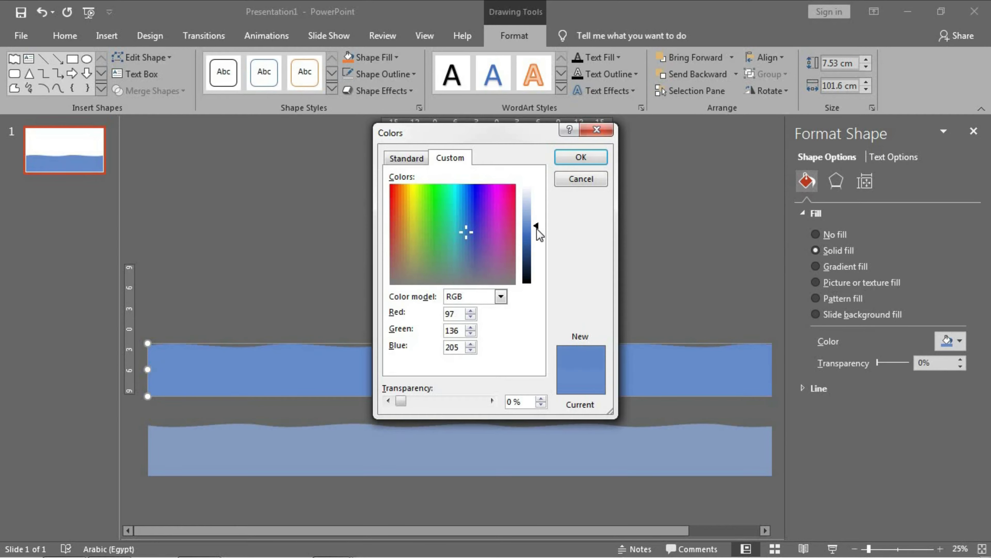
pyautogui.click(577, 158)
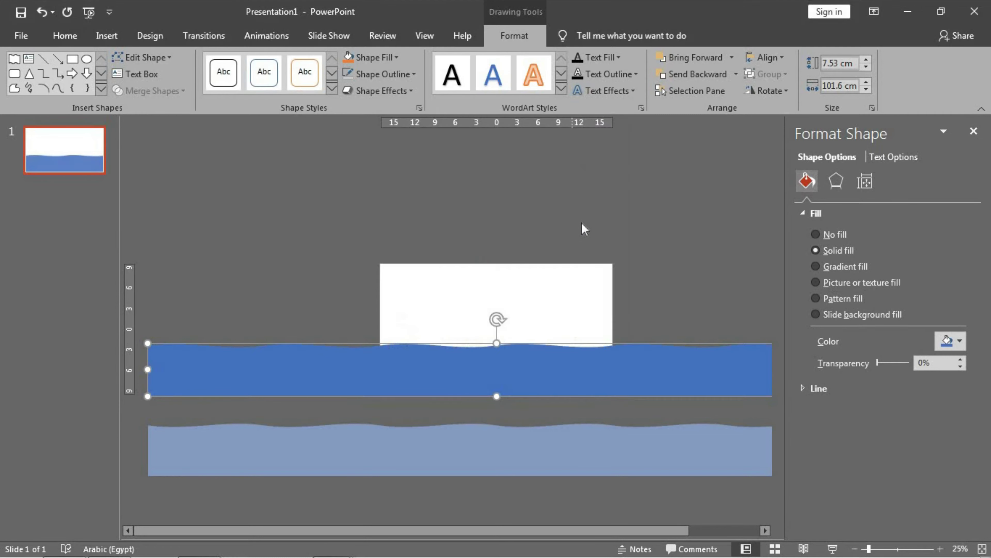
# - Close the Format Shape pane and move the light wave up to overlap the dark wave
pyautogui.click(565, 455)
pyautogui.click(565, 390)
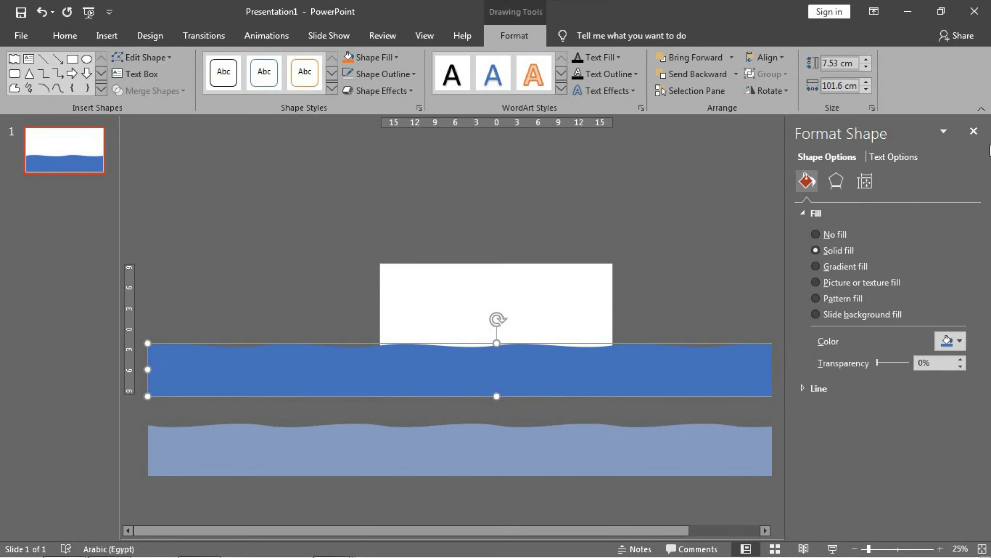
pyautogui.click(975, 133)
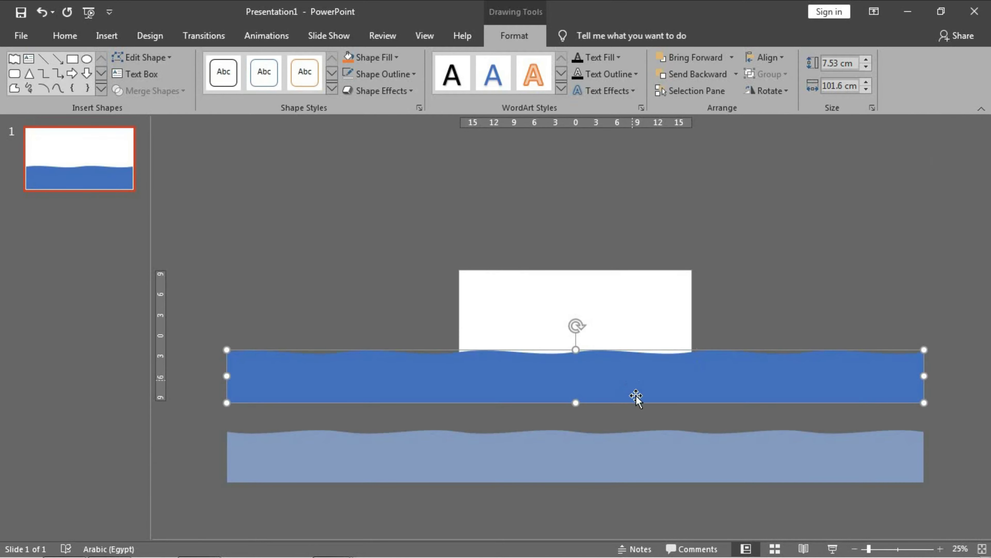
pyautogui.click(615, 477)
pyautogui.moveTo(613, 432); pyautogui.dragTo(612, 396)
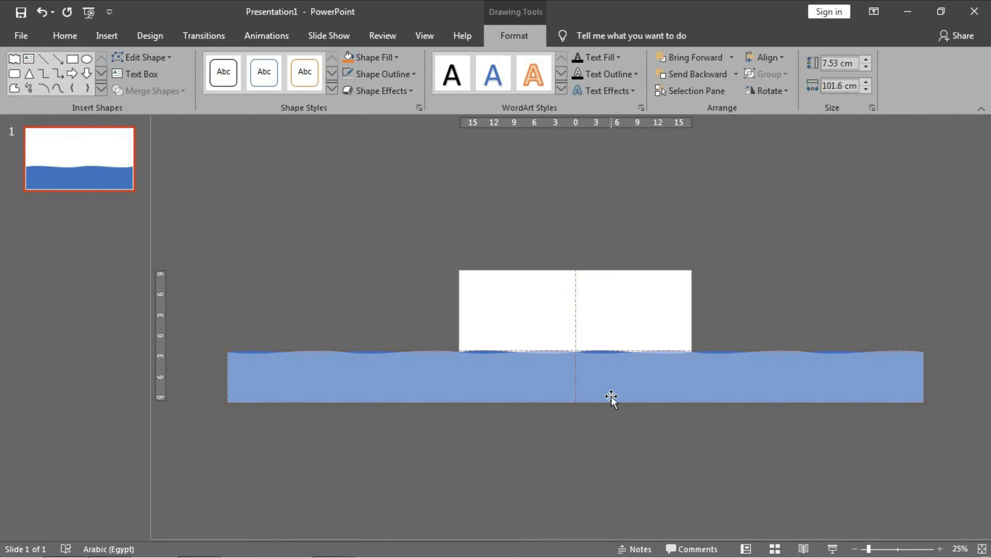
# - Draw a small circle with no outline in the water near the left
pyautogui.click(547, 410)
pyautogui.keyDown('ctrl'); pyautogui.scroll(1, 547, 410); pyautogui.keyUp('ctrl')
pyautogui.keyDown('ctrl'); pyautogui.scroll(2, 547, 410); pyautogui.keyUp('ctrl')
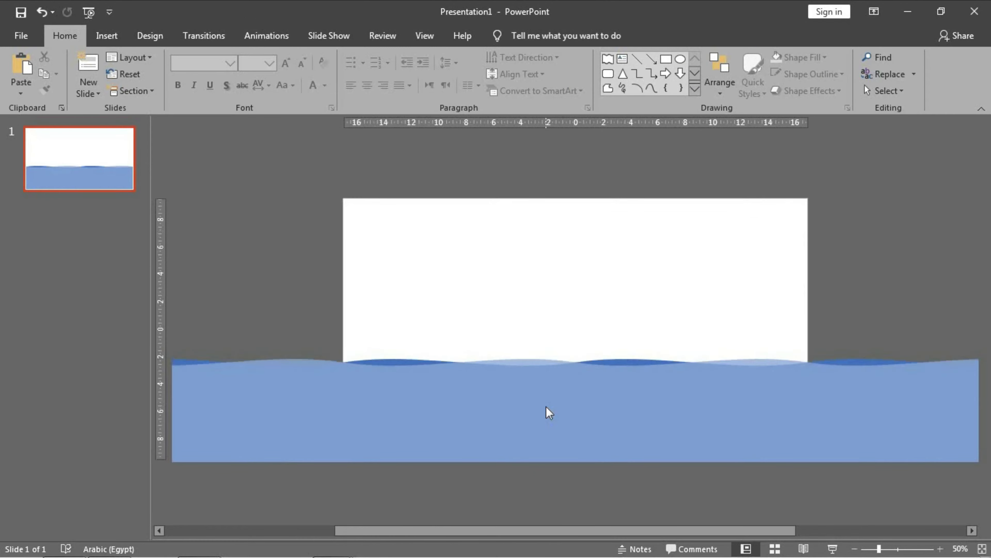
pyautogui.keyDown('ctrl'); pyautogui.scroll(1, 549, 410); pyautogui.keyUp('ctrl')
pyautogui.click(680, 62)
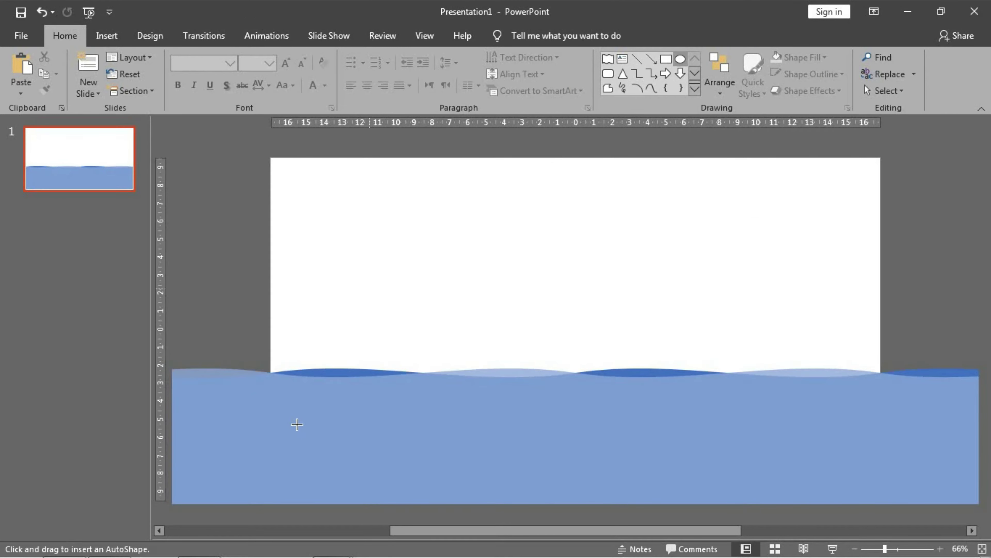
pyautogui.moveTo(322, 397); pyautogui.dragTo(304, 425)
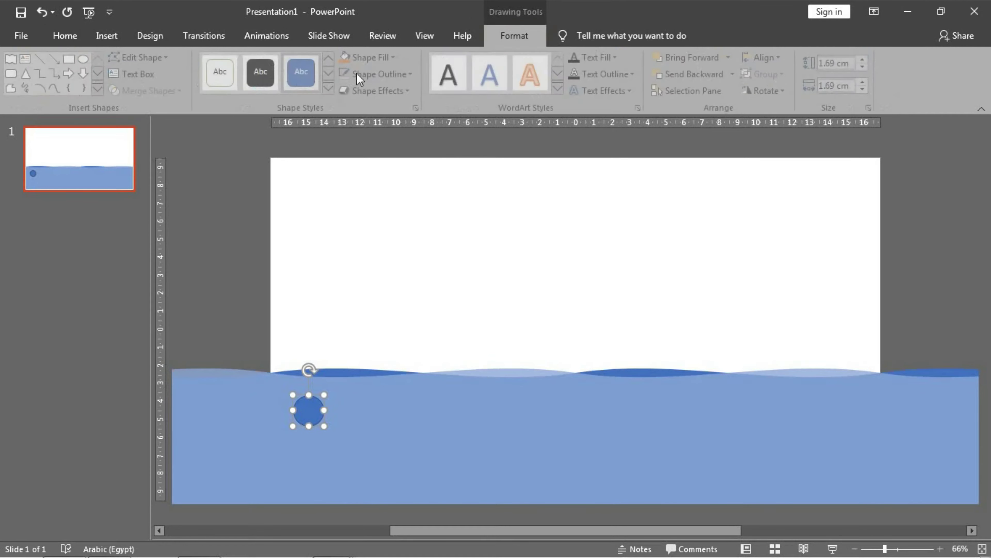
pyautogui.click(369, 73)
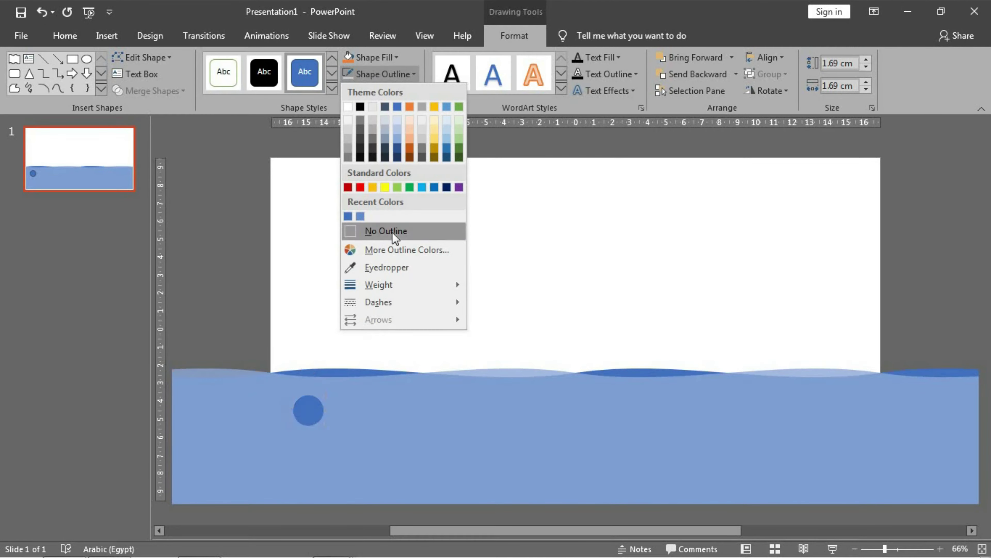
pyautogui.click(395, 231)
# - Give the circle a gradient fill with light blue first and middle stops and a white last stop
pyautogui.rightClick(306, 408)
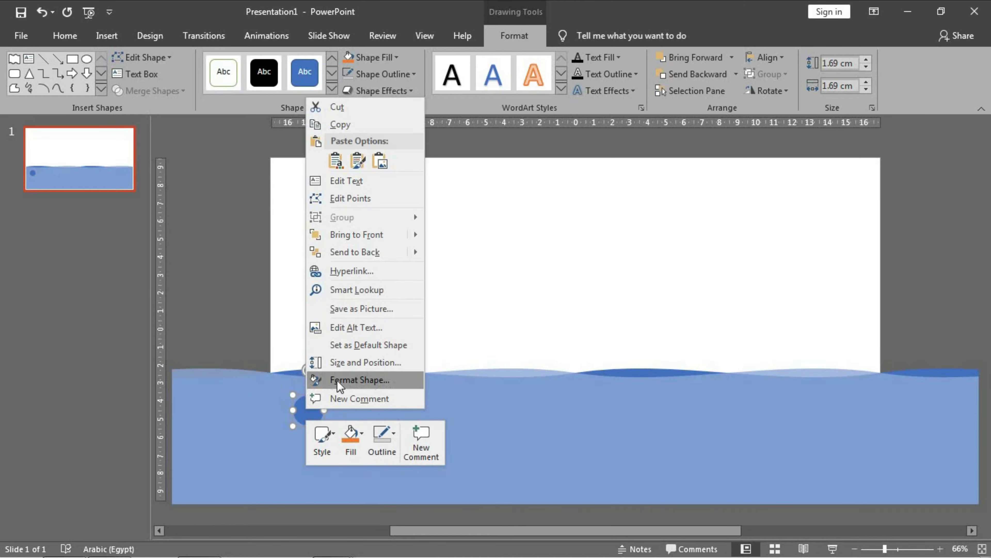
pyautogui.click(343, 381)
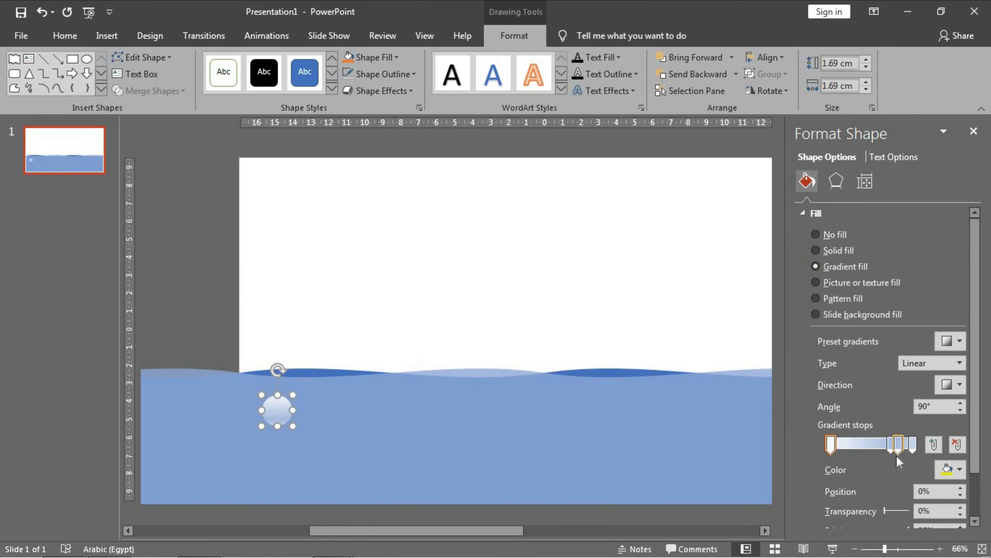
pyautogui.click(831, 445)
pyautogui.click(948, 469)
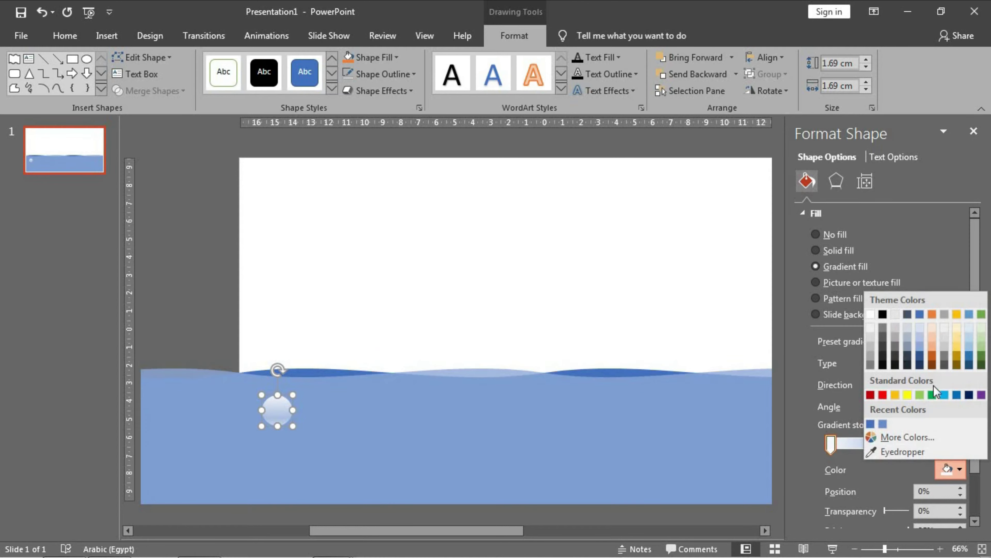
pyautogui.click(919, 335)
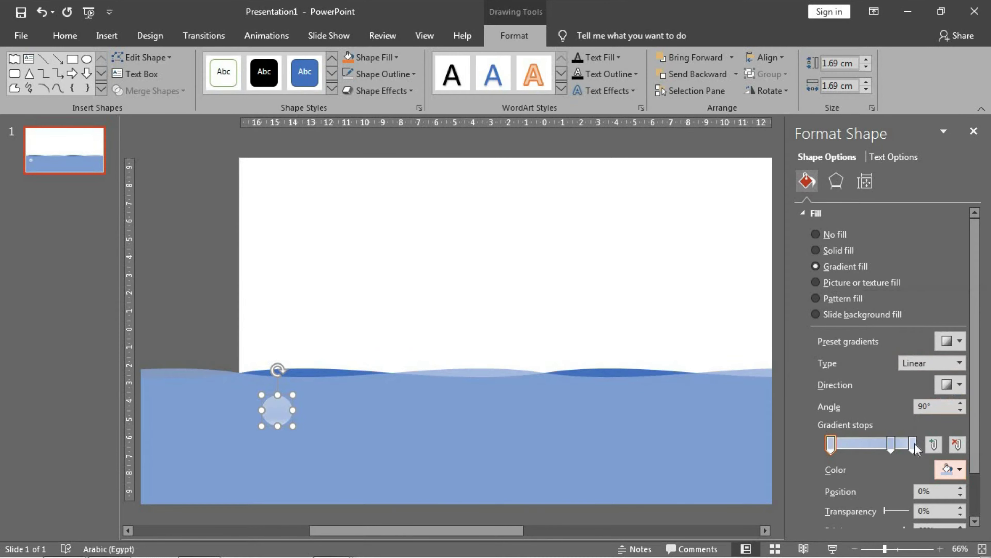
pyautogui.click(891, 444)
pyautogui.click(951, 468)
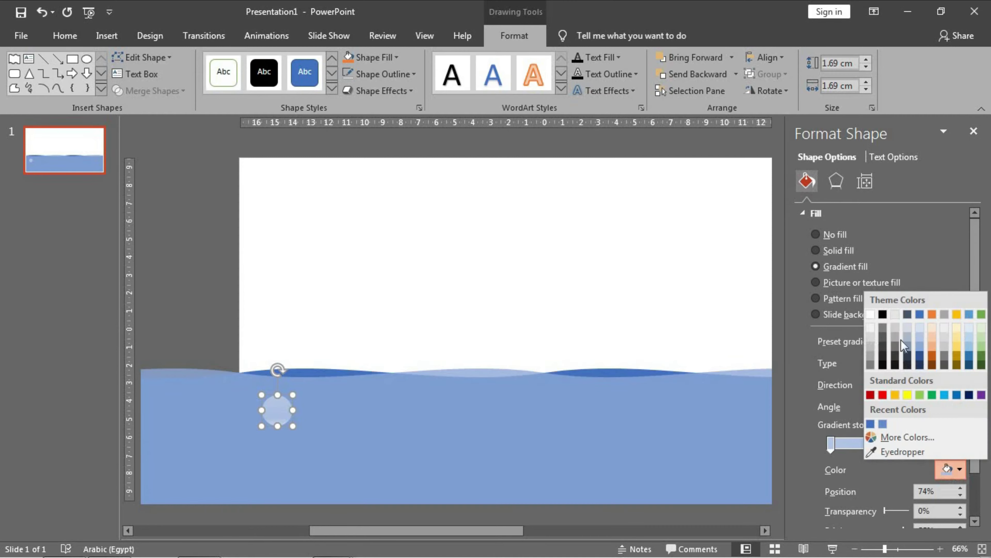
pyautogui.click(917, 341)
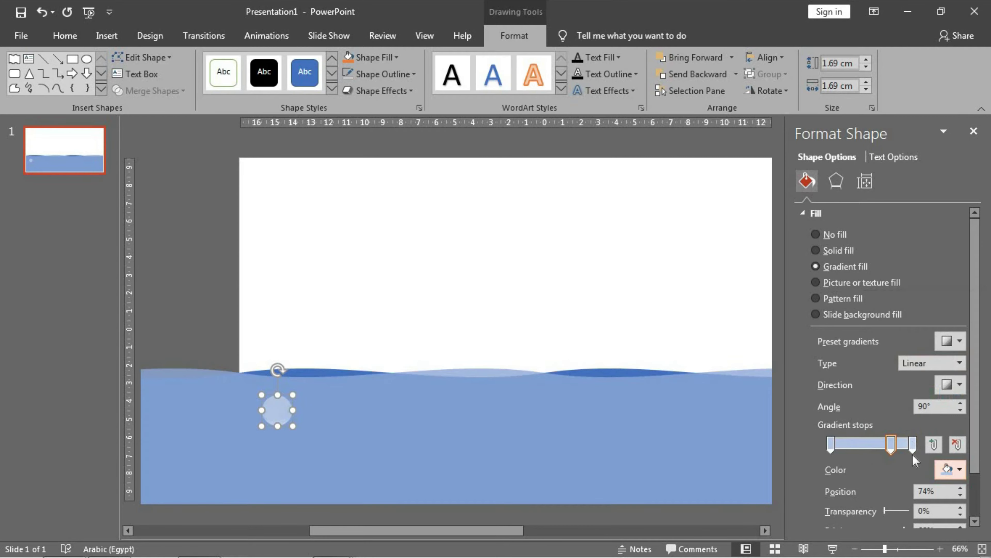
pyautogui.click(949, 467)
pyautogui.click(877, 316)
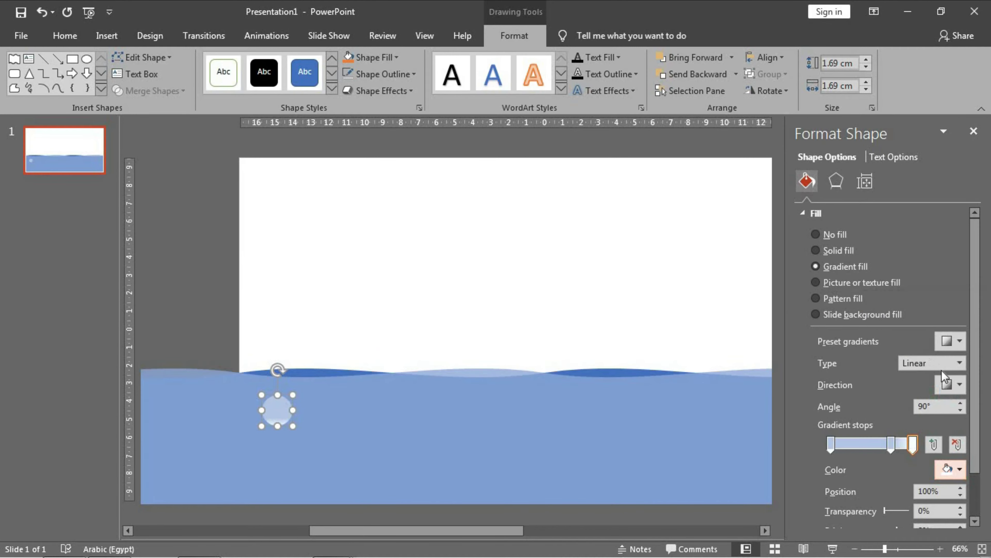
# - Make the bubble gradient Radial from the centre, with the middle stop at about 60%
pyautogui.click(959, 363)
pyautogui.click(945, 387)
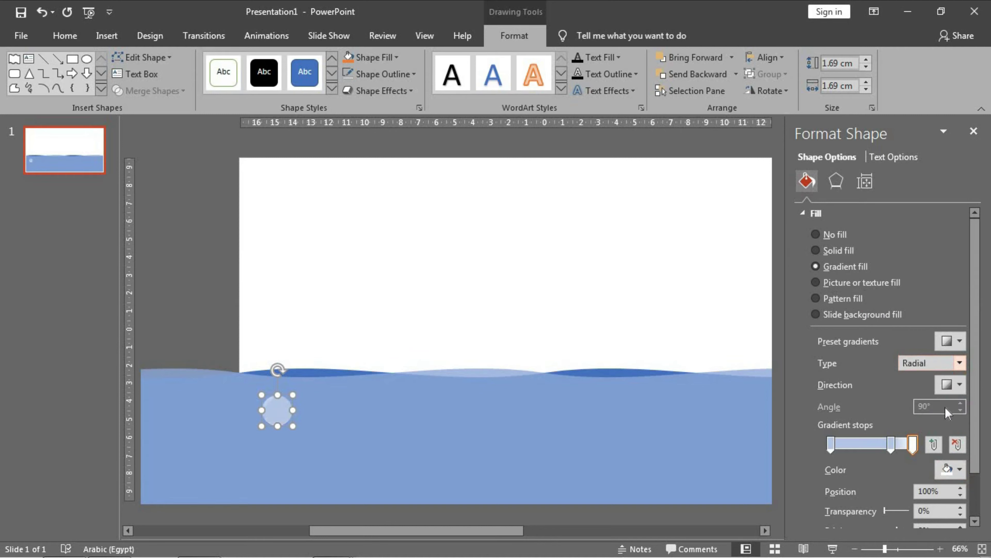
pyautogui.click(955, 386)
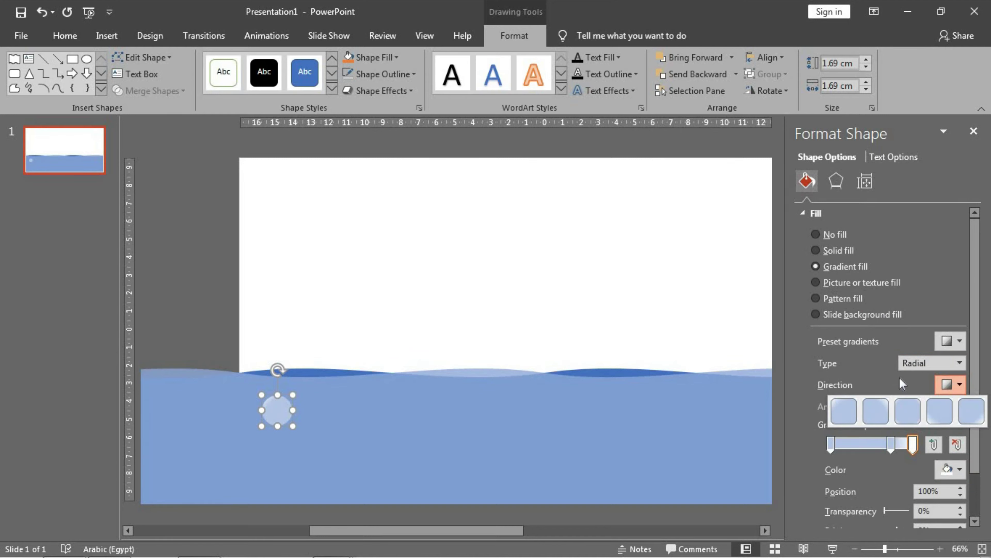
pyautogui.click(890, 419)
pyautogui.moveTo(887, 447); pyautogui.dragTo(875, 448)
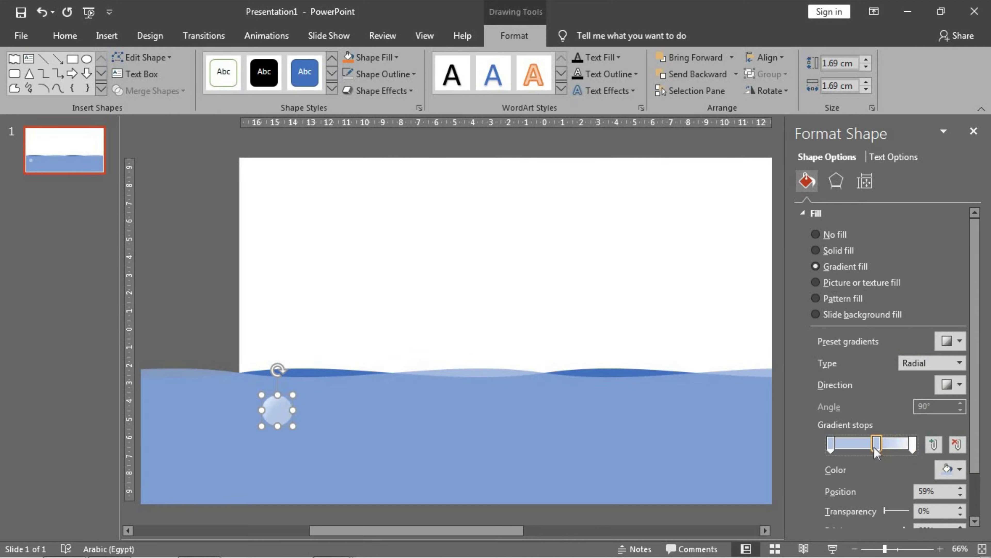
pyautogui.click(951, 384)
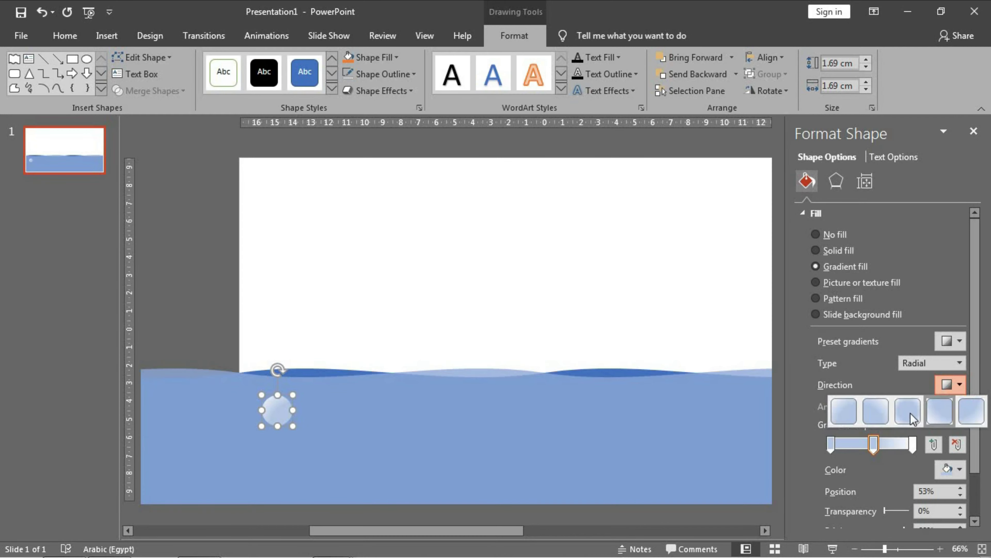
pyautogui.click(907, 413)
pyautogui.moveTo(873, 448); pyautogui.dragTo(907, 447)
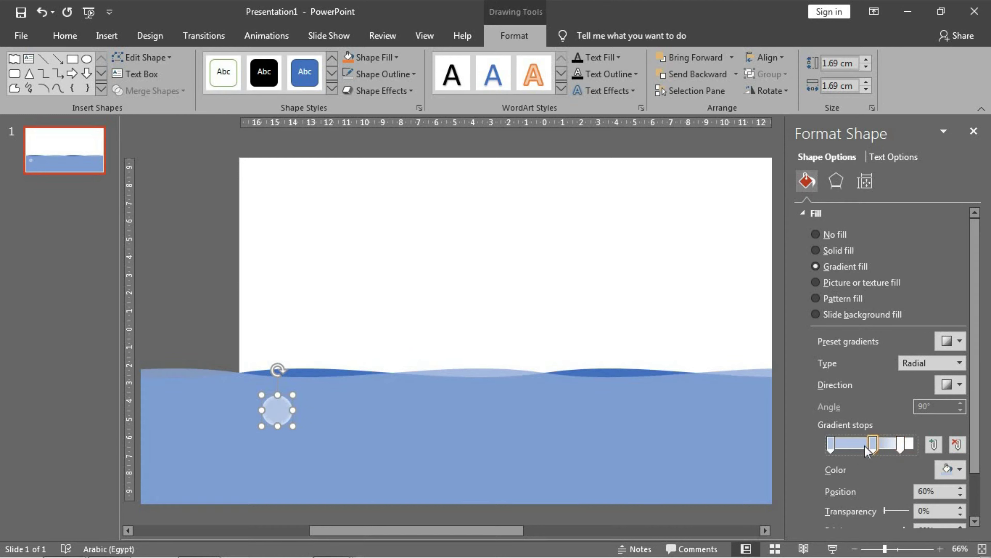
pyautogui.click(973, 134)
# - Draw a right triangle, flip it horizontally, and set it against the slide's right edge
pyautogui.click(345, 237)
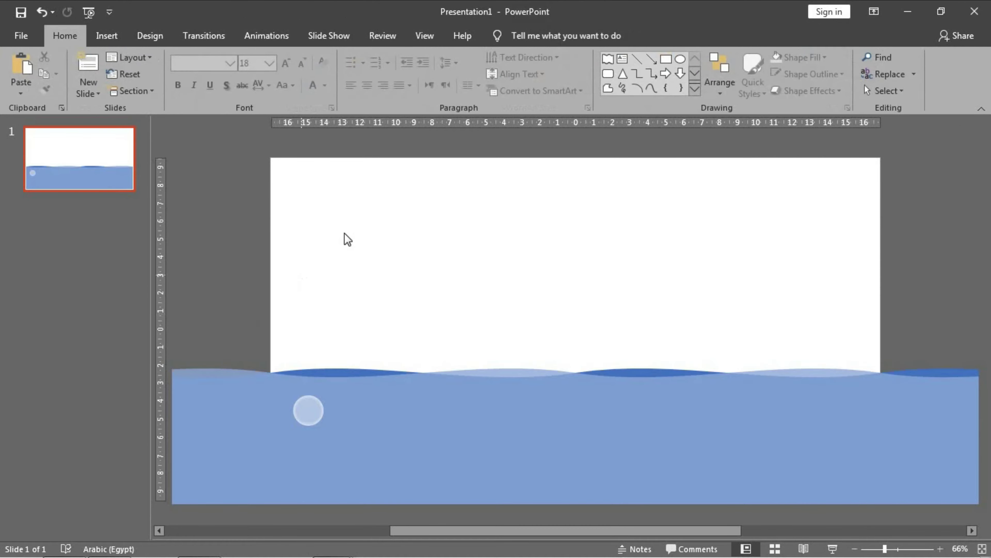
pyautogui.keyDown('ctrl'); pyautogui.scroll(-2, 345, 237); pyautogui.keyUp('ctrl')
pyautogui.click(107, 36)
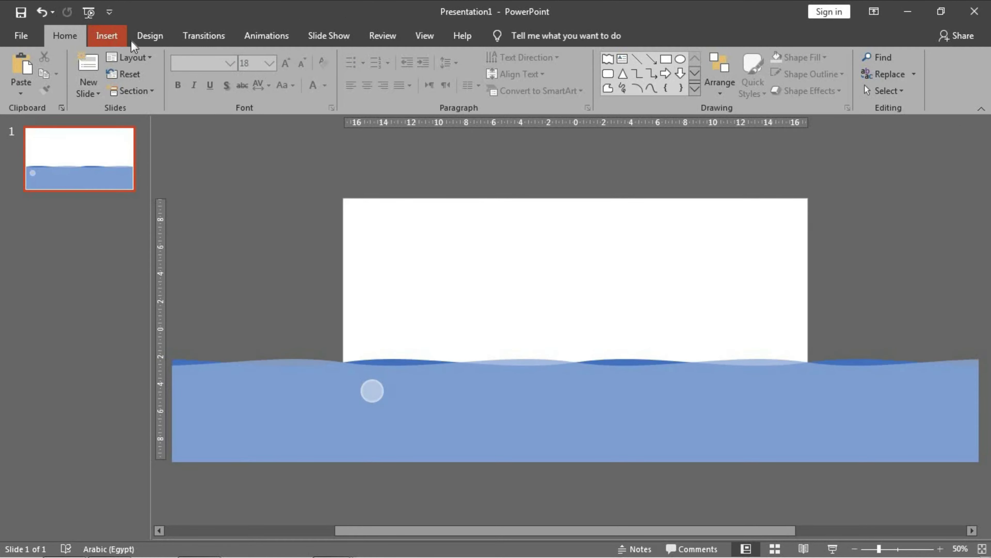
pyautogui.click(265, 72)
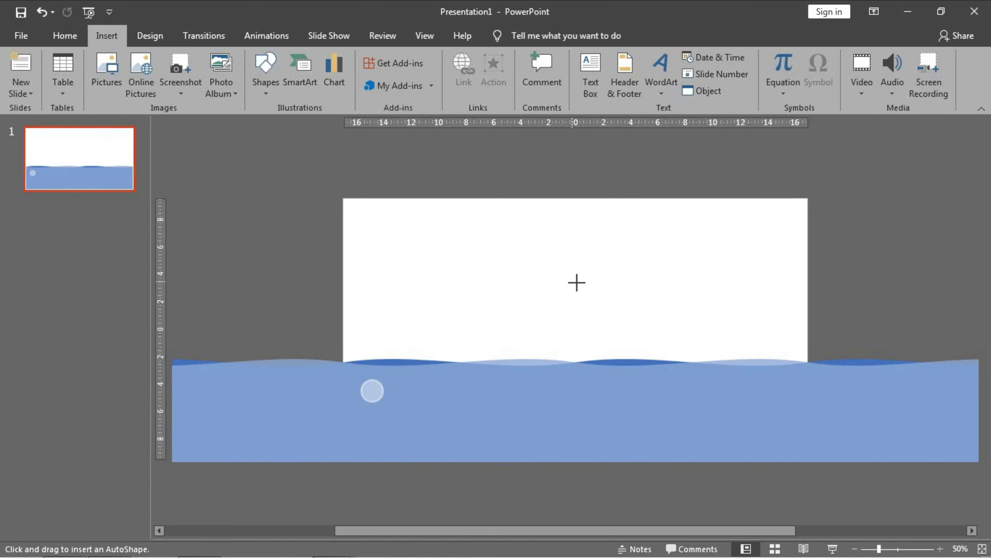
pyautogui.moveTo(575, 274); pyautogui.dragTo(684, 464)
pyautogui.click(768, 91)
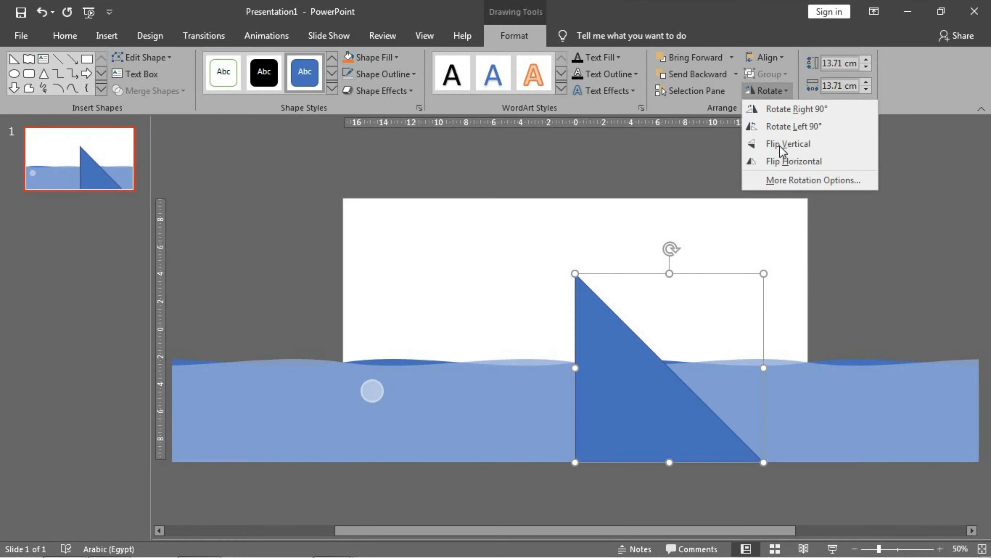
pyautogui.click(783, 163)
pyautogui.moveTo(723, 436); pyautogui.dragTo(747, 435)
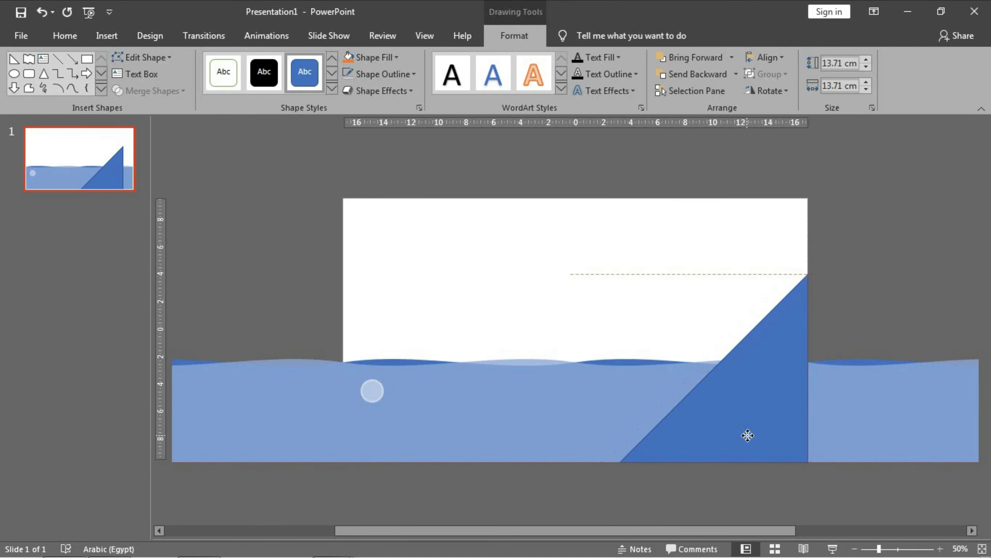
# - Remove the triangle's outline and stretch it to about 16.78 cm tall
pyautogui.click(381, 73)
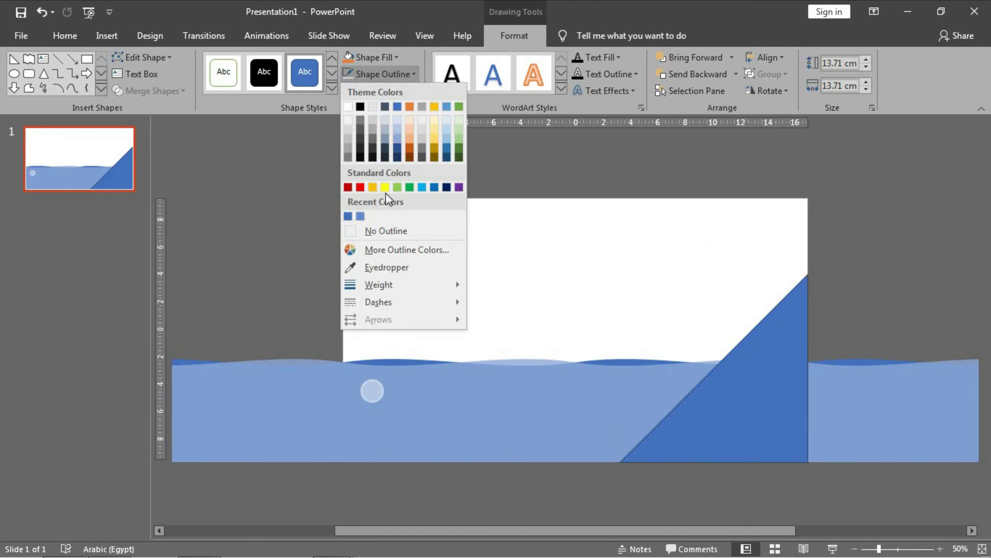
pyautogui.click(384, 230)
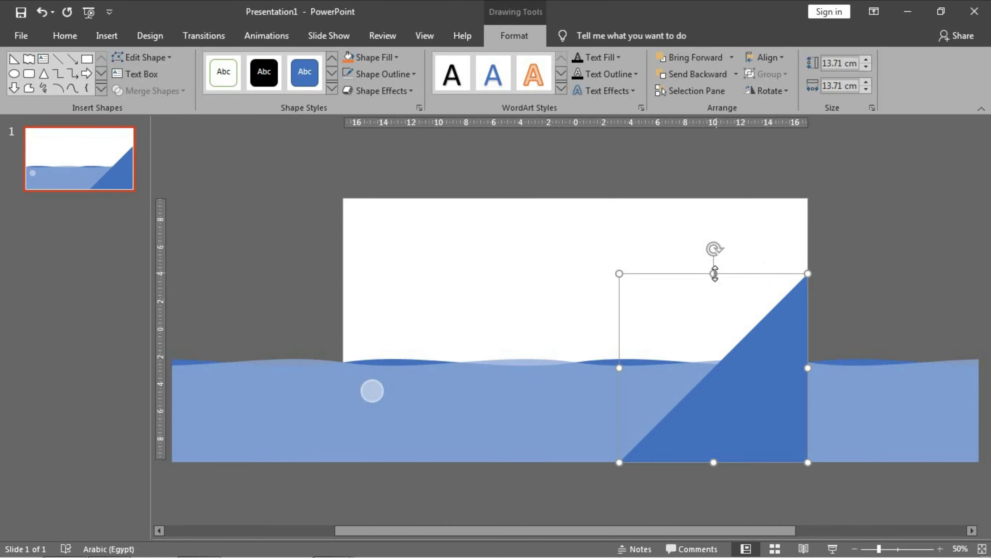
pyautogui.moveTo(714, 261); pyautogui.dragTo(715, 233)
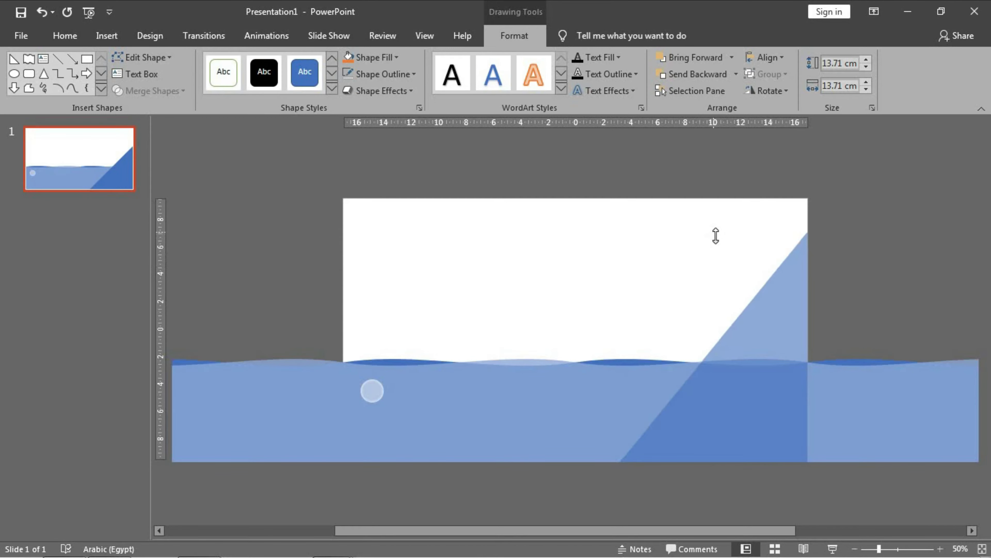
pyautogui.rightClick(759, 382)
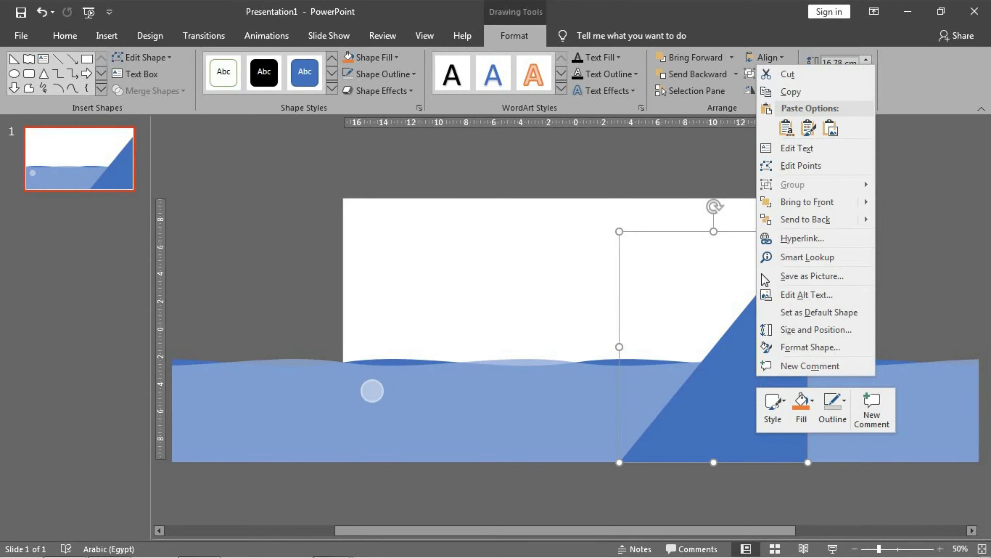
# - With Edit Points, bend the triangle's slanted edge into an uneven curved slope and adjust its bottom vertex
pyautogui.click(800, 166)
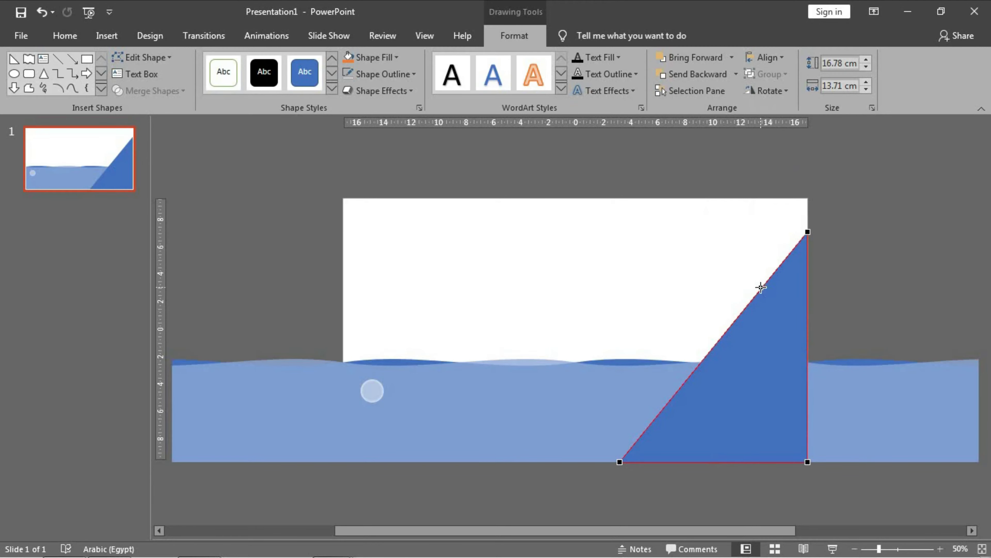
pyautogui.moveTo(753, 304); pyautogui.dragTo(748, 335)
pyautogui.moveTo(714, 369); pyautogui.dragTo(714, 410)
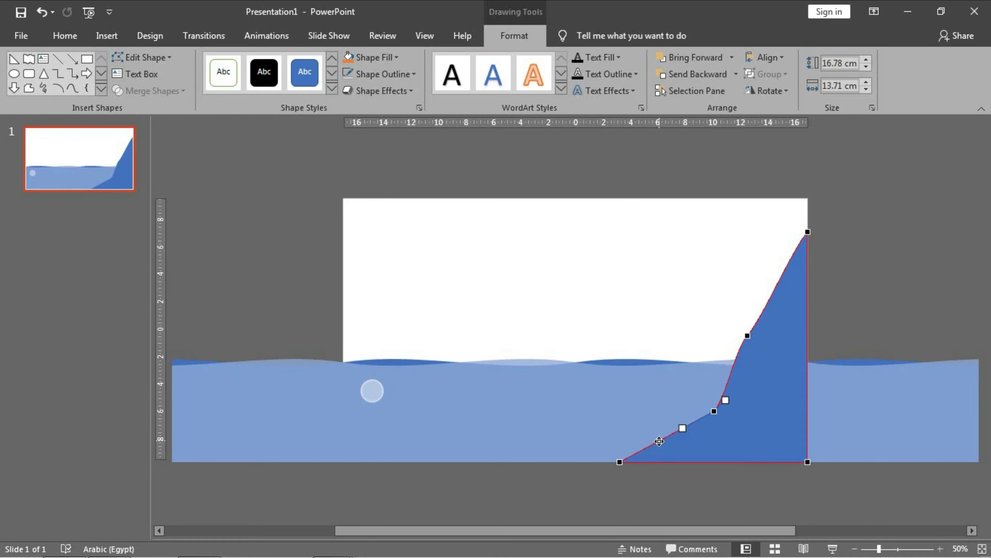
pyautogui.moveTo(681, 453); pyautogui.dragTo(686, 463)
pyautogui.moveTo(675, 462); pyautogui.dragTo(669, 462)
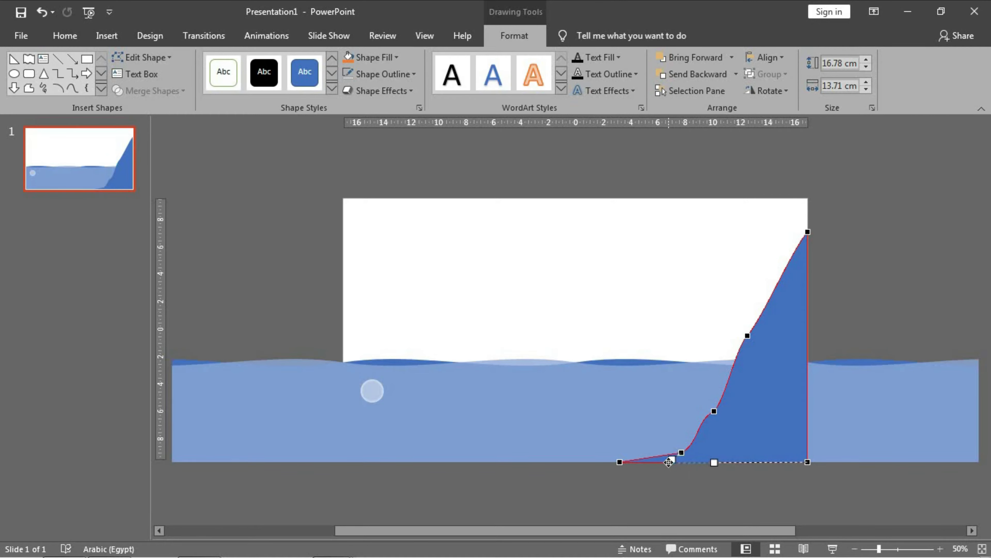
pyautogui.click(673, 484)
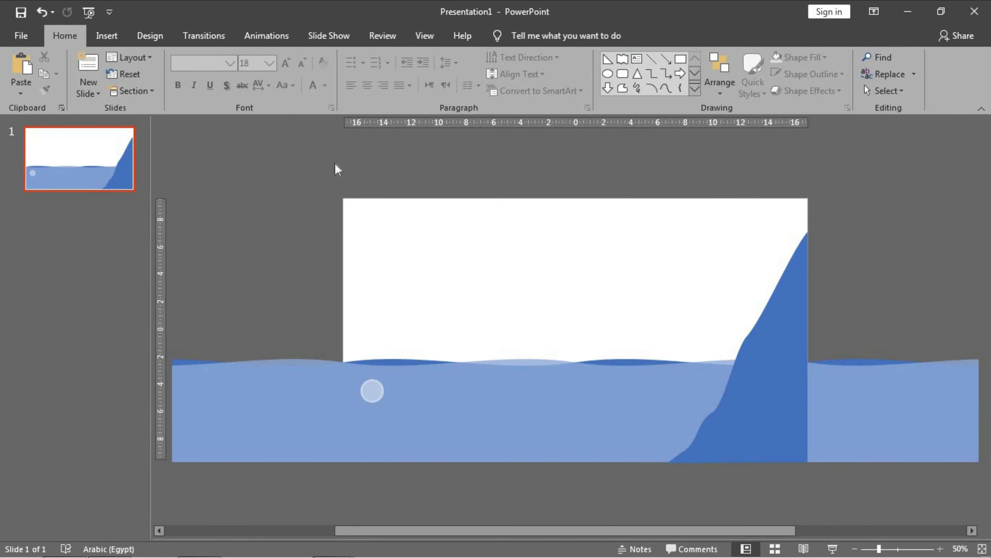
# - Open the Animation Pane and move the light wave down below the slide
pyautogui.keyDown('ctrl'); pyautogui.scroll(-3, 337, 172); pyautogui.keyUp('ctrl')
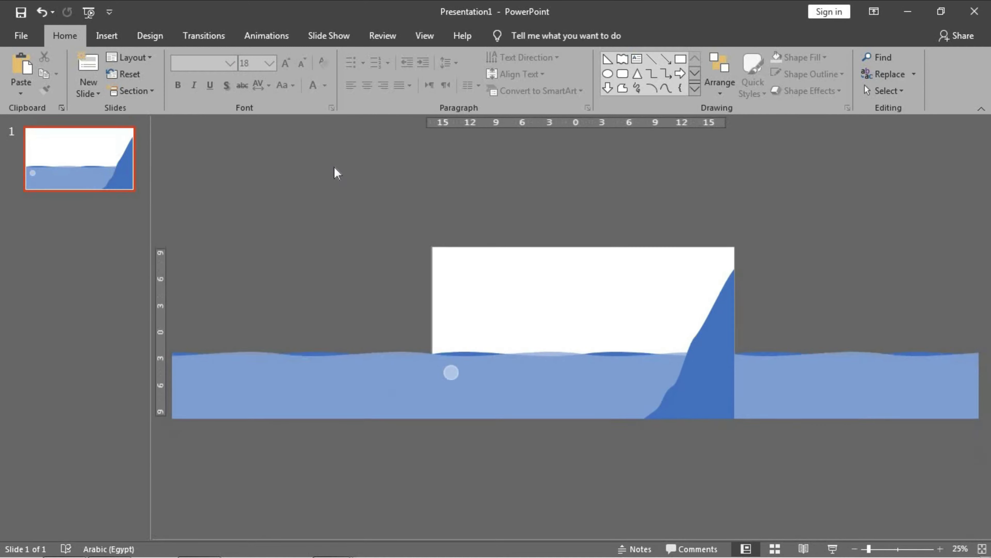
pyautogui.click(254, 37)
pyautogui.click(707, 62)
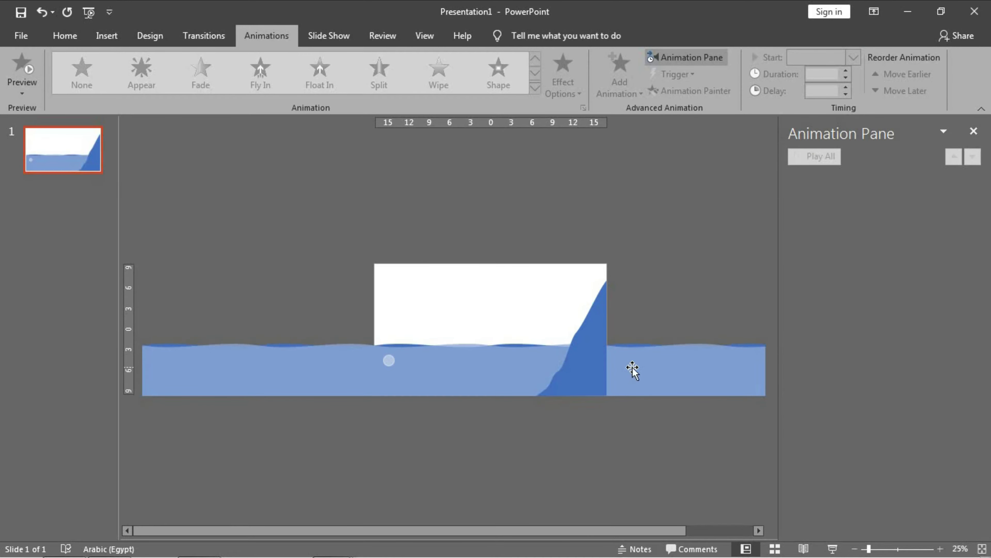
pyautogui.click(632, 369)
pyautogui.moveTo(628, 380); pyautogui.dragTo(629, 463)
# - Give the dark wave a horizontal Lines motion path and stretch the path leftward along it
pyautogui.click(628, 390)
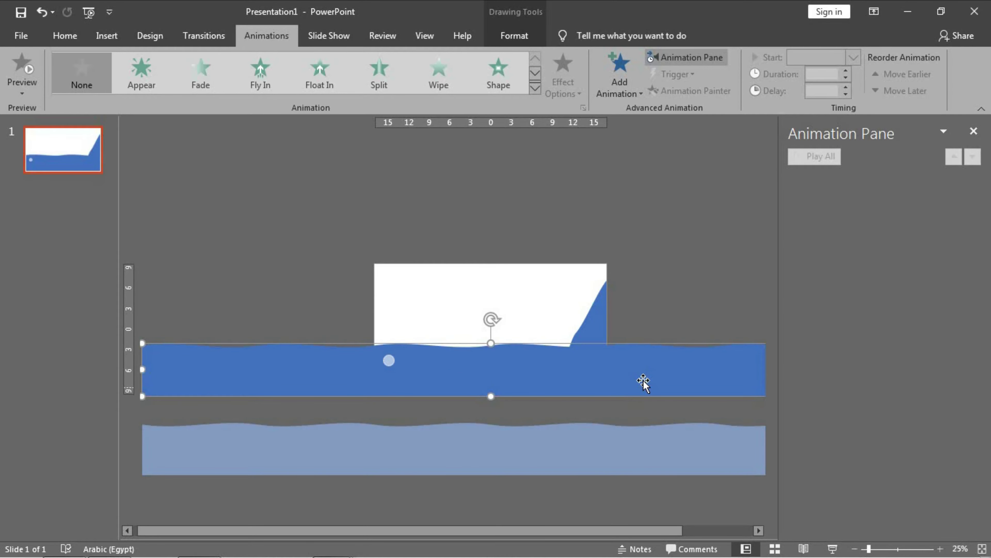
pyautogui.click(636, 83)
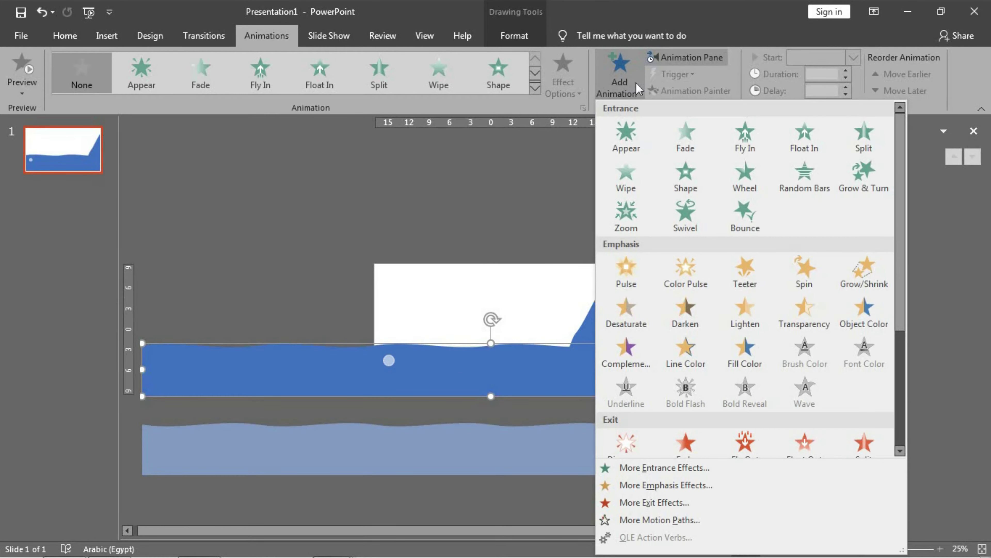
pyautogui.scroll(-5, 658, 293)
pyautogui.click(627, 398)
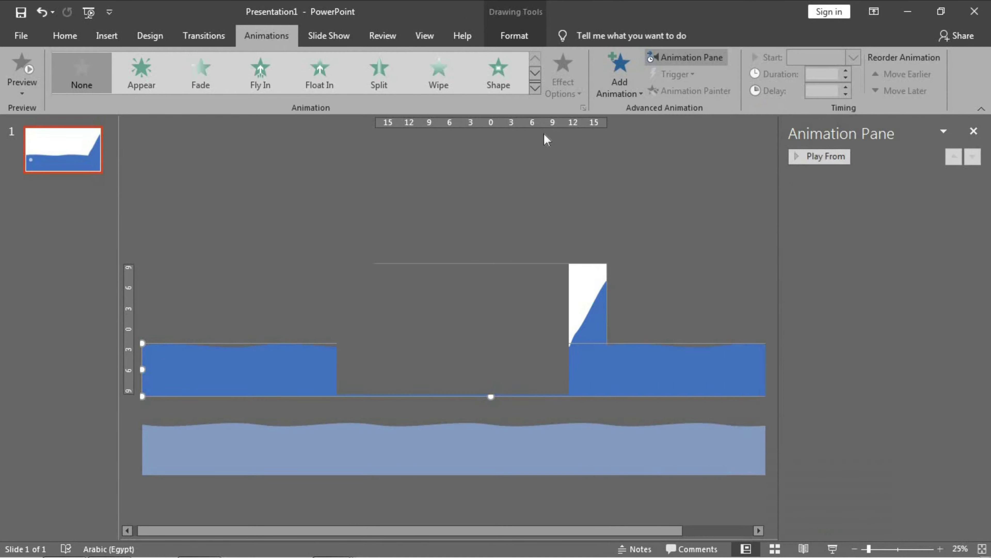
pyautogui.click(563, 84)
pyautogui.click(581, 162)
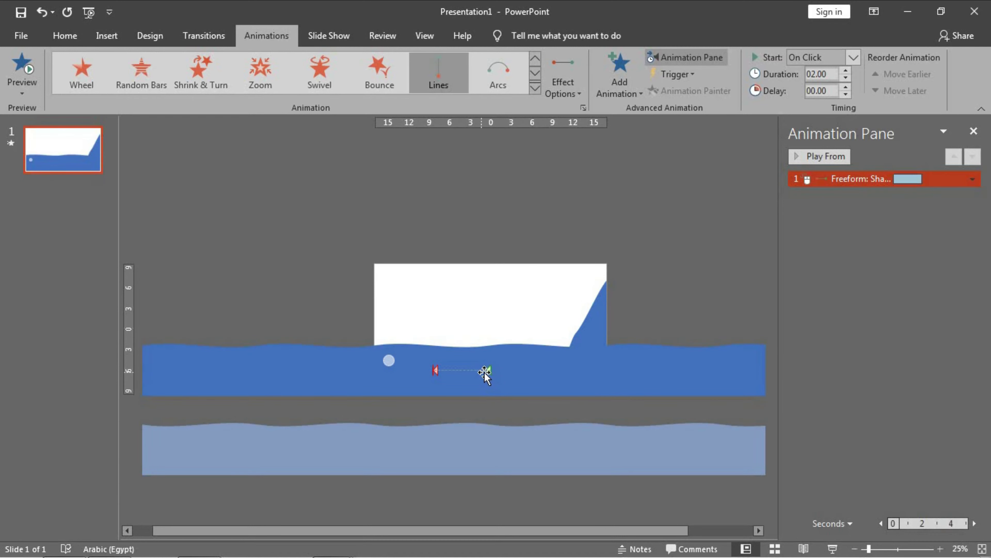
pyautogui.click(488, 373)
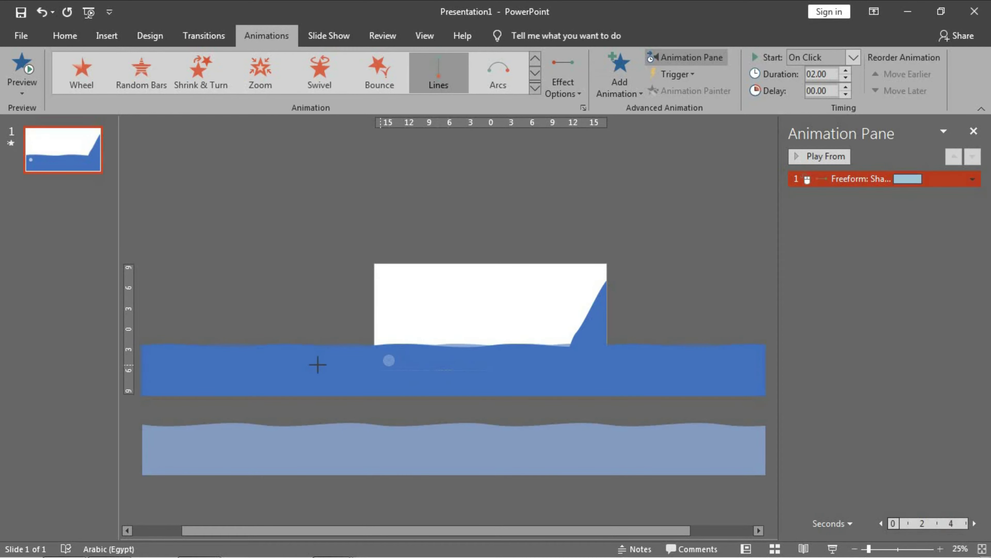
pyautogui.moveTo(492, 368)
pyautogui.mouseDown()
pyautogui.moveTo(188, 348)
pyautogui.moveTo(362, 352)
pyautogui.moveTo(266, 323)
pyautogui.moveTo(243, 368)
pyautogui.mouseUp()
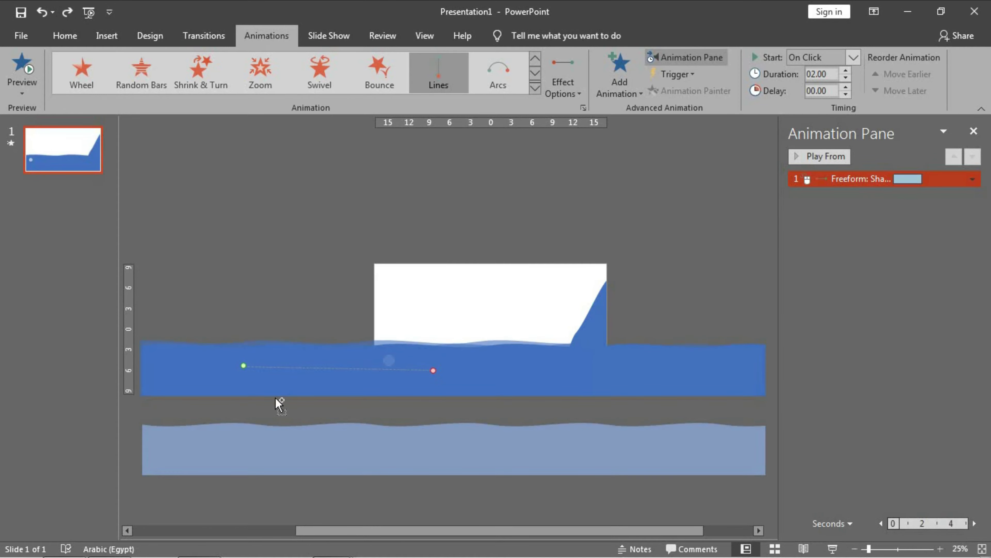
# - Undo the last path edit and drag the dark wave's motion path end point out to the right
pyautogui.hotkey('ctrl', 'z')
pyautogui.scroll(3, 516, 376)
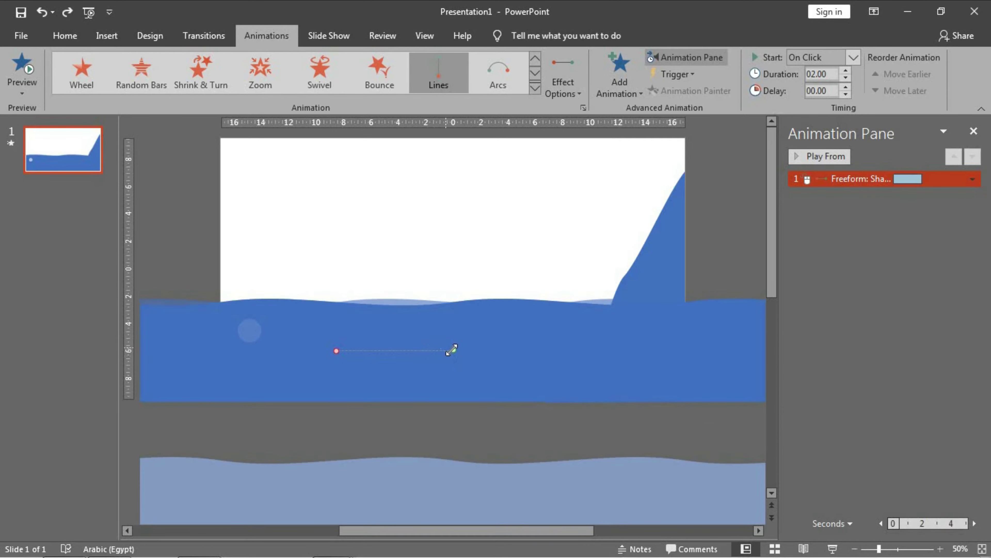
pyautogui.moveTo(453, 350); pyautogui.dragTo(802, 322)
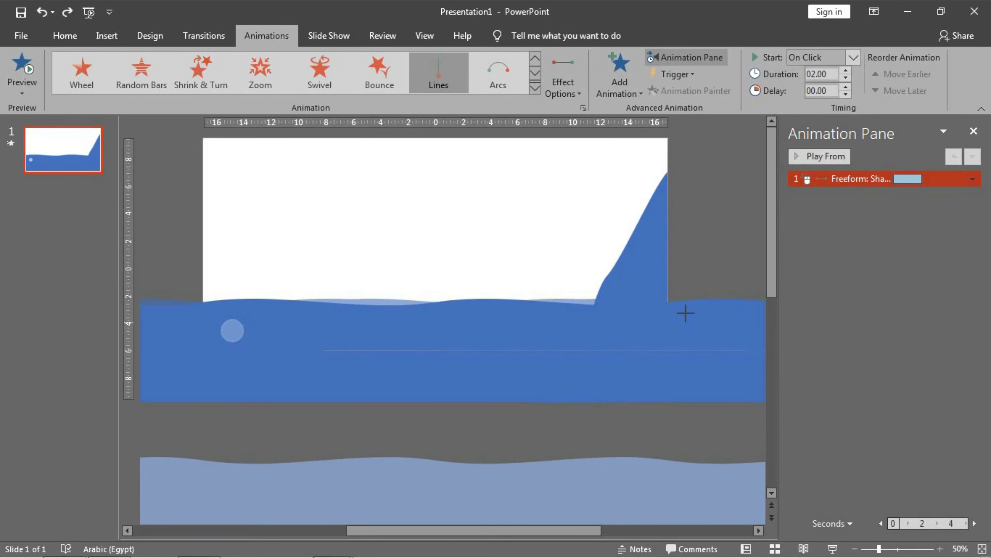
pyautogui.moveTo(801, 322)
pyautogui.mouseDown()
pyautogui.moveTo(690, 292)
pyautogui.moveTo(899, 249)
pyautogui.mouseUp()
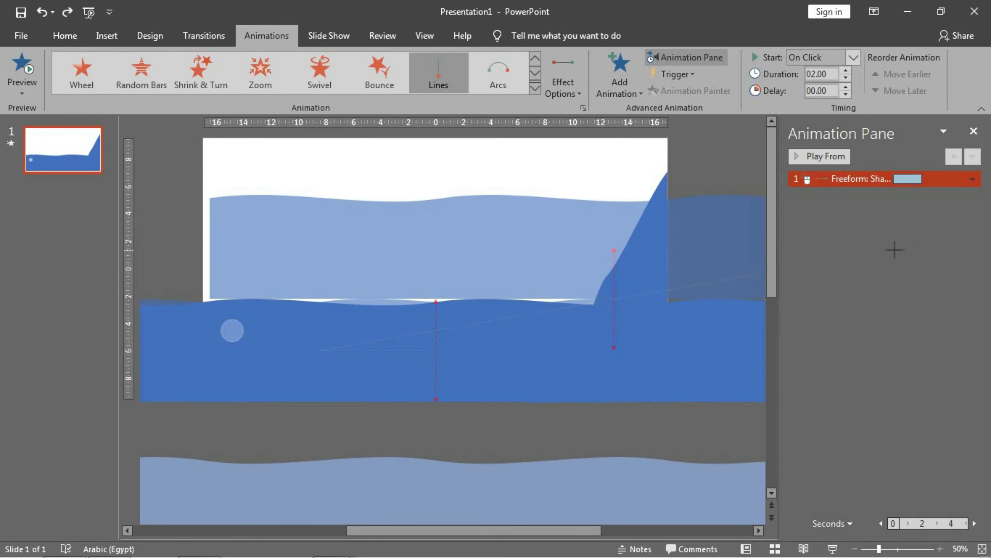
pyautogui.moveTo(796, 256)
pyautogui.mouseDown()
pyautogui.moveTo(710, 305)
pyautogui.moveTo(753, 392)
pyautogui.moveTo(773, 314)
pyautogui.moveTo(733, 301)
pyautogui.moveTo(747, 308)
pyautogui.moveTo(747, 384)
pyautogui.mouseUp()
pyautogui.keyDown('ctrl'); pyautogui.scroll(-2, 712, 309); pyautogui.keyUp('ctrl')
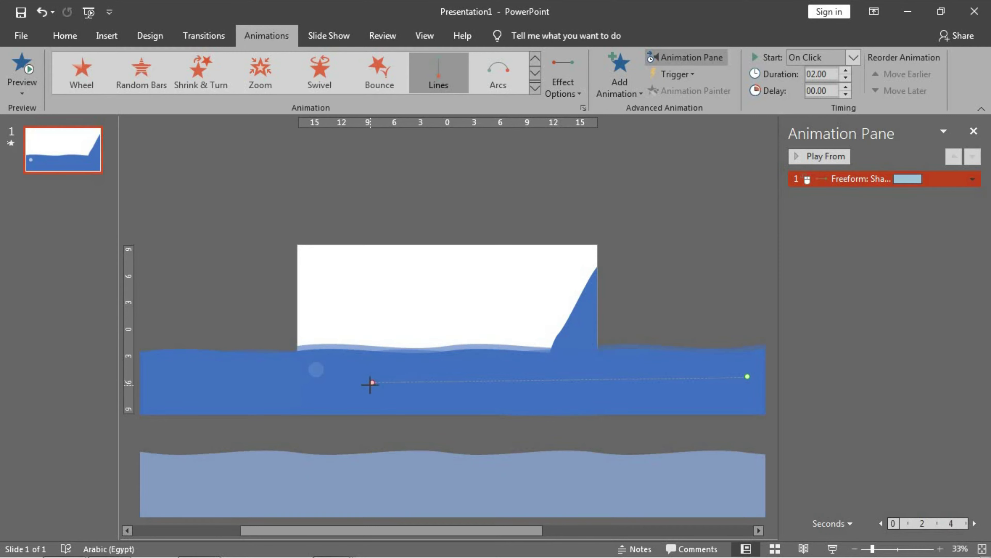
# - Extend the dark wave's path to the left, align its end with the start, and preview the animation
pyautogui.moveTo(371, 384)
pyautogui.mouseDown()
pyautogui.moveTo(317, 384)
pyautogui.moveTo(177, 317)
pyautogui.mouseUp()
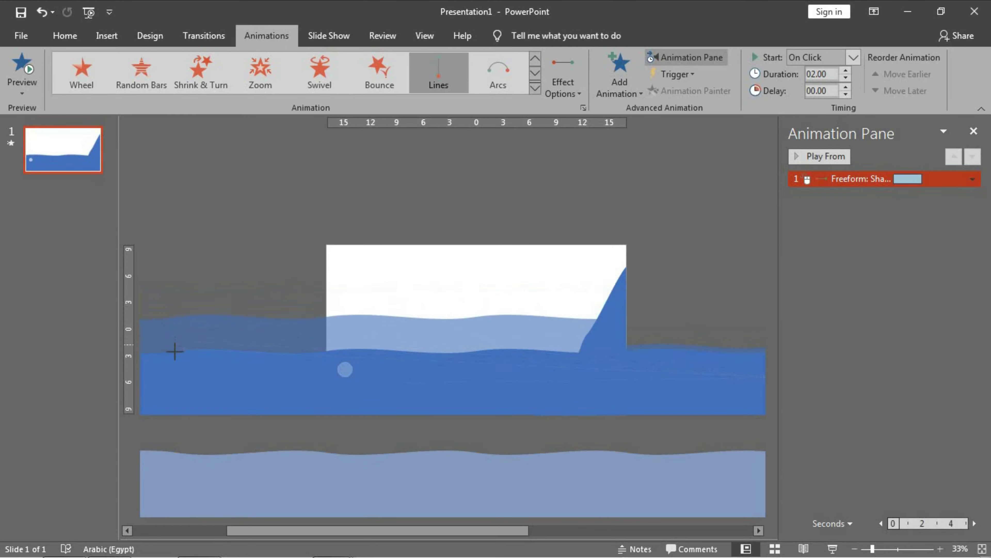
pyautogui.moveTo(177, 332); pyautogui.dragTo(172, 377)
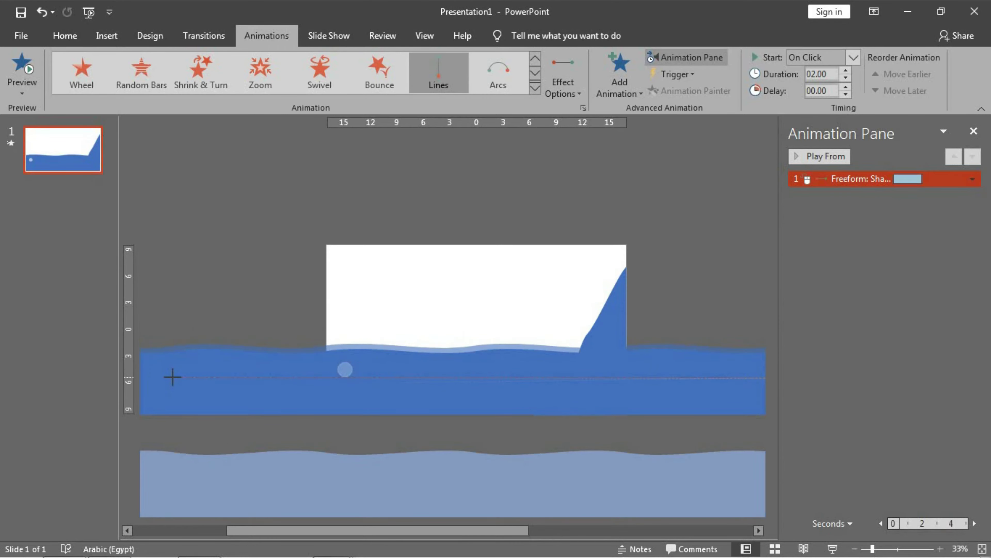
pyautogui.click(234, 283)
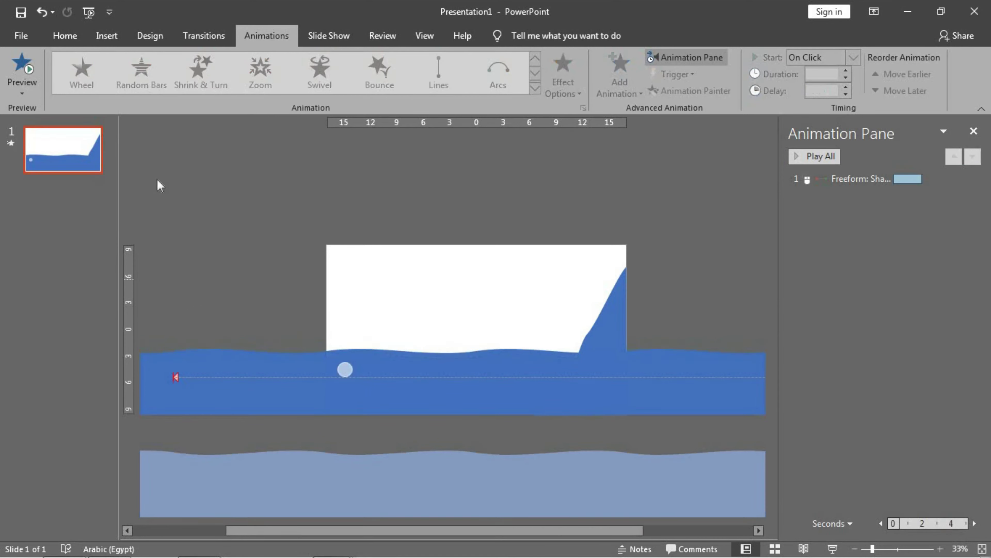
pyautogui.click(23, 66)
# - Redo and undo the latest motion path change, then close the Animation Pane
pyautogui.click(475, 382)
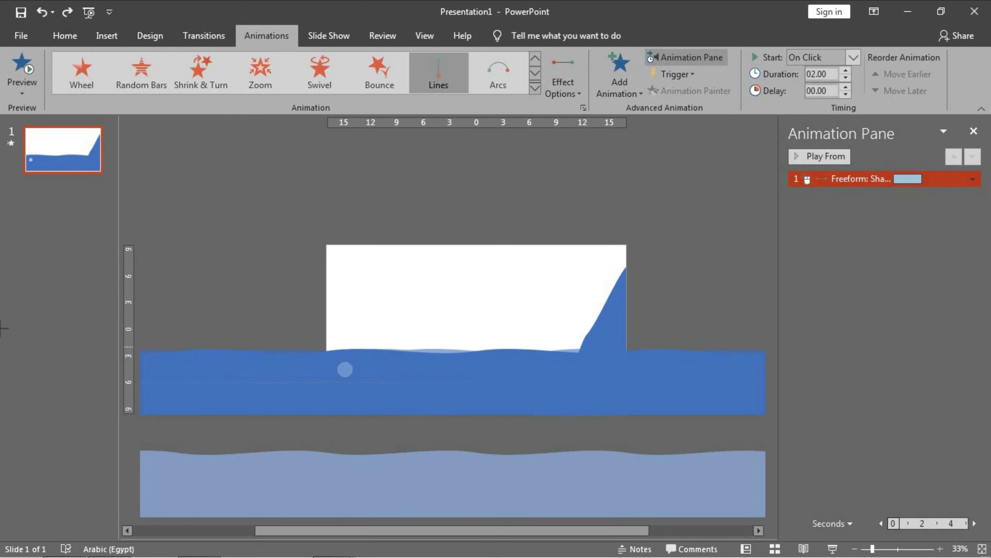
pyautogui.hscroll(-1, 303, 344)
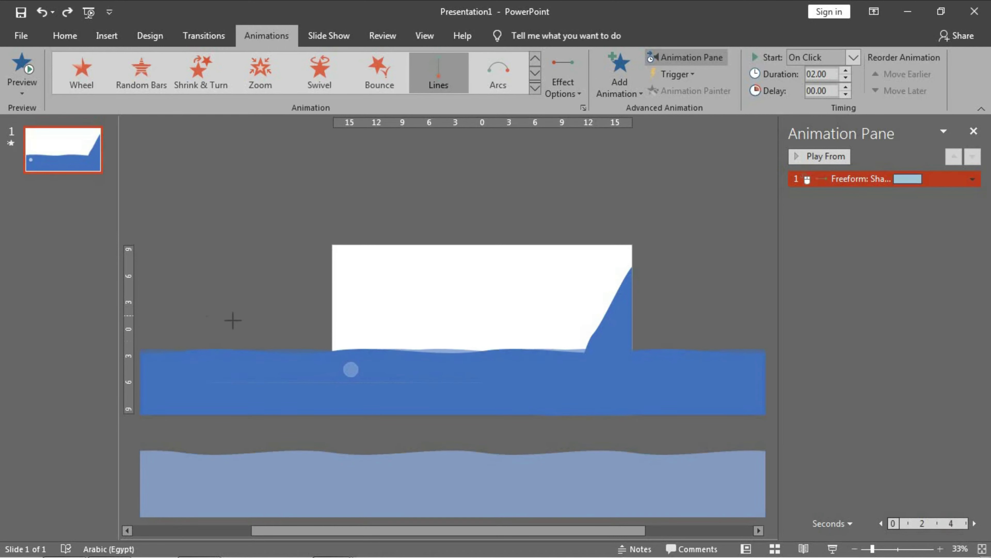
pyautogui.hotkey('ctrl', 'y')
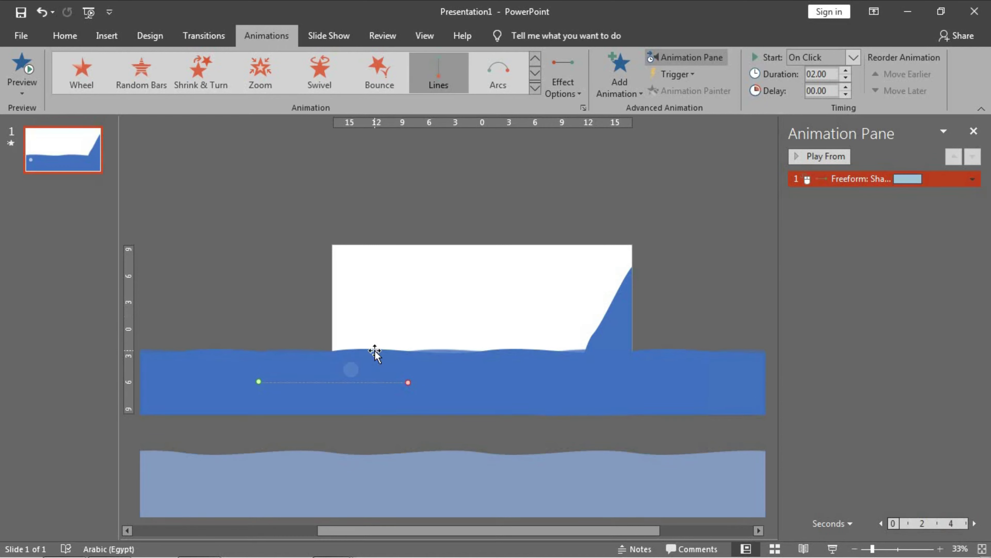
pyautogui.hotkey('ctrl', 'z')
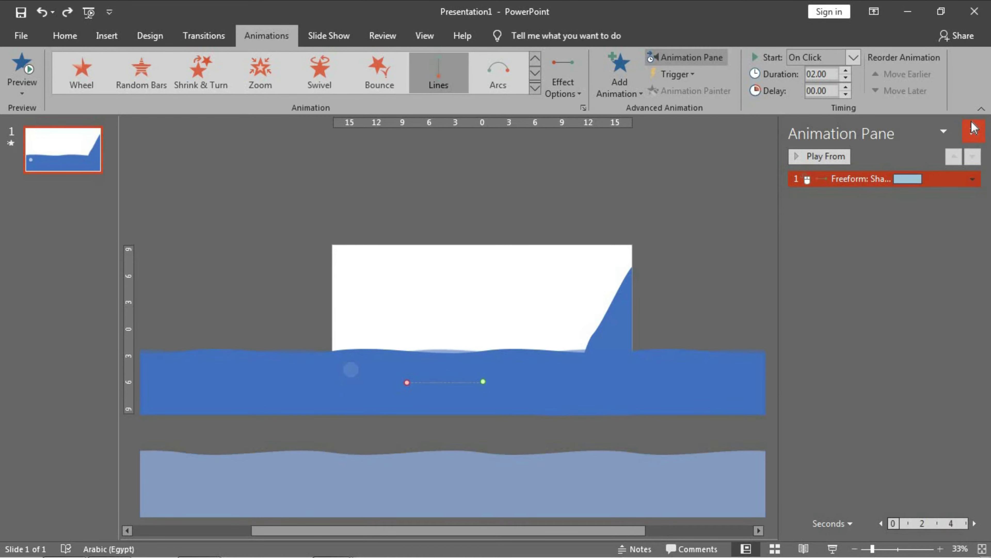
pyautogui.click(975, 128)
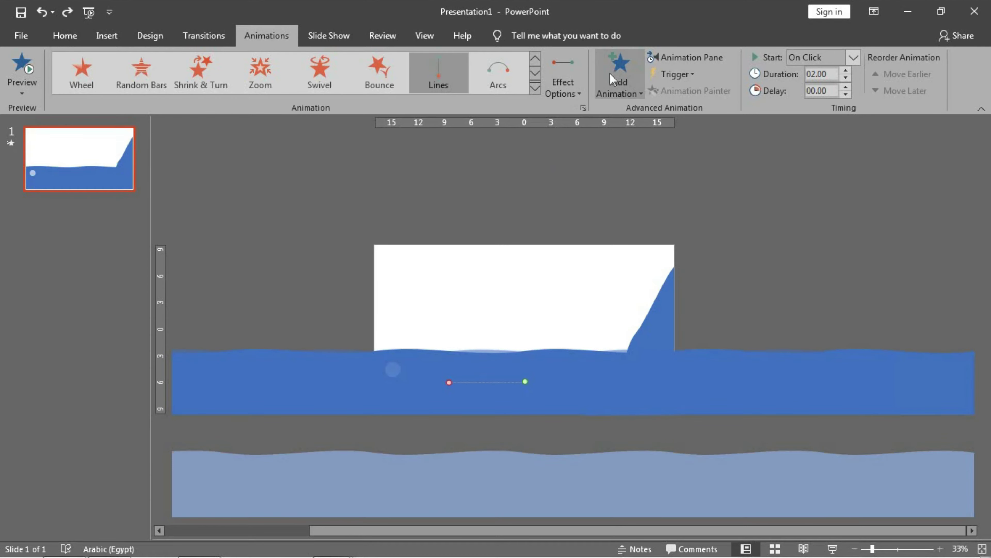
pyautogui.click(687, 57)
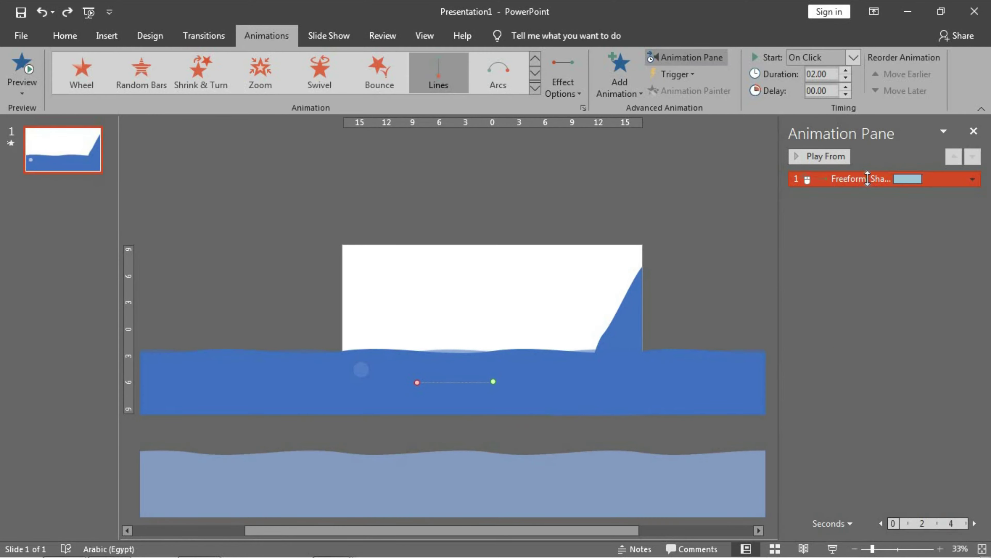
pyautogui.press('Escape')
pyautogui.click(974, 131)
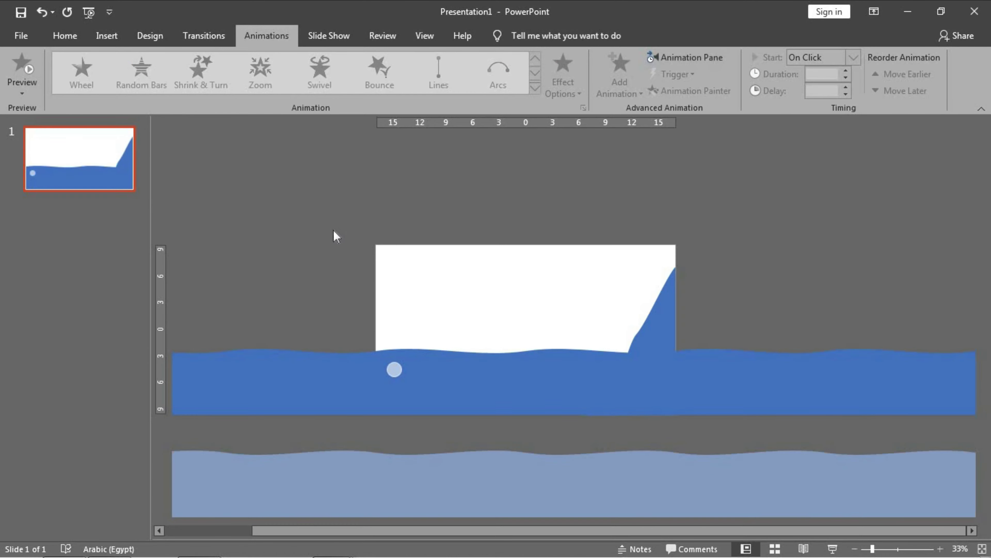
# - Drag the light wave back up so it overlaps the dark wave at the slide bottom
pyautogui.moveTo(387, 494); pyautogui.dragTo(388, 393)
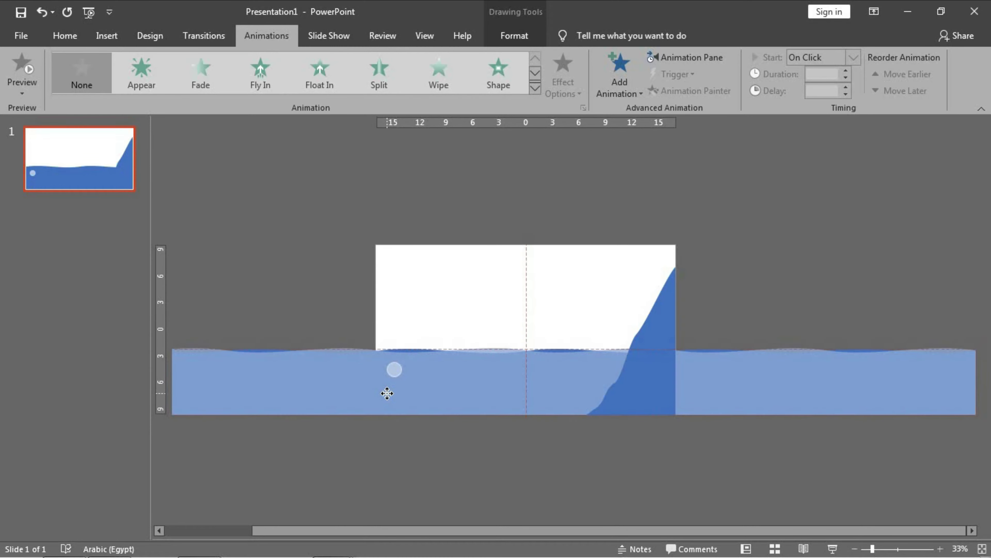
pyautogui.click(413, 474)
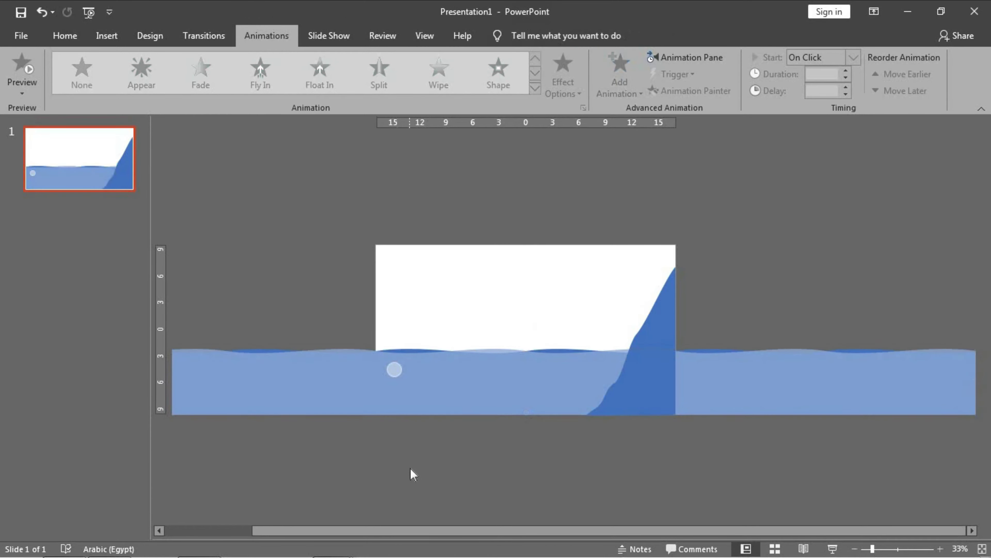
pyautogui.click(65, 36)
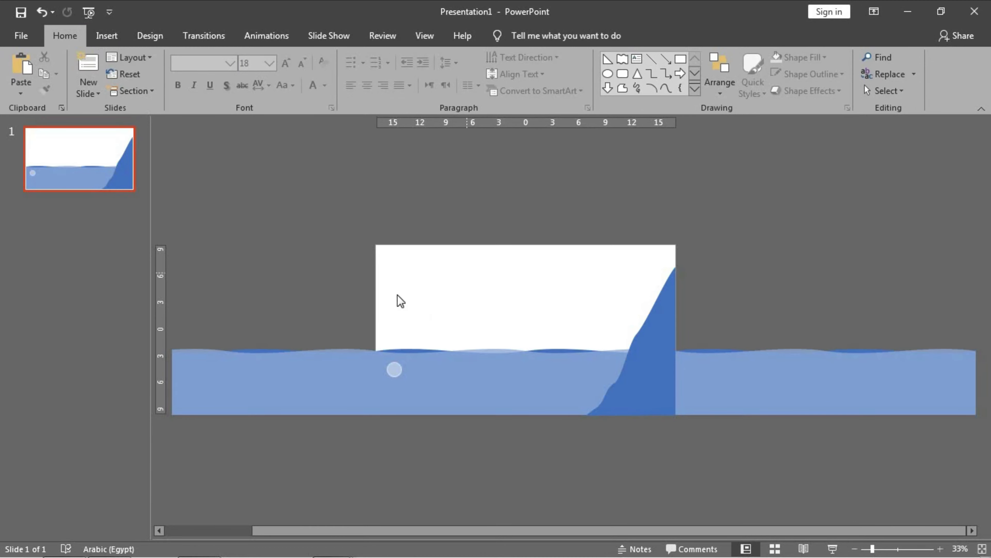
pyautogui.scroll(-2, 281, 271)
pyautogui.scroll(1, 281, 270)
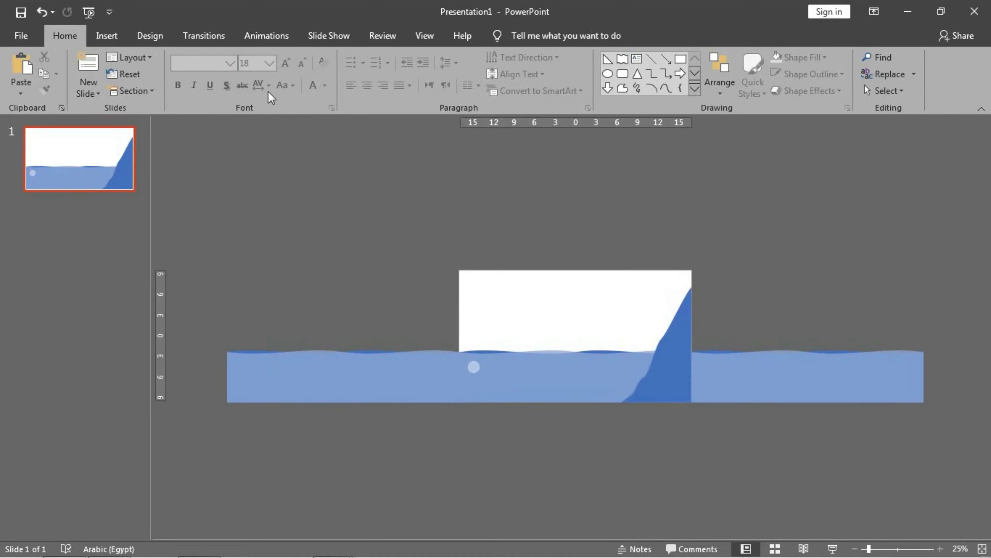
pyautogui.click(266, 36)
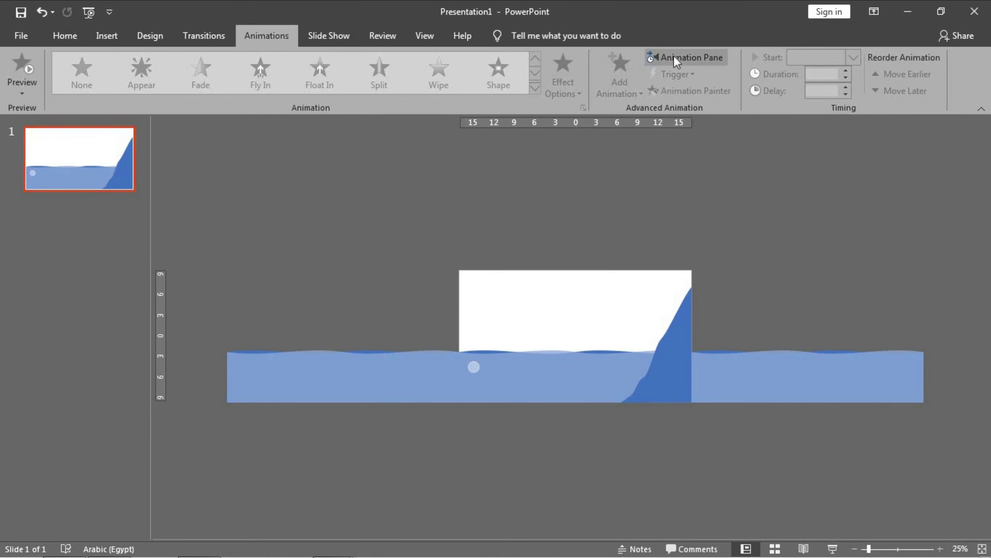
# - Move the dark wave down below the slide
pyautogui.click(687, 57)
pyautogui.click(637, 344)
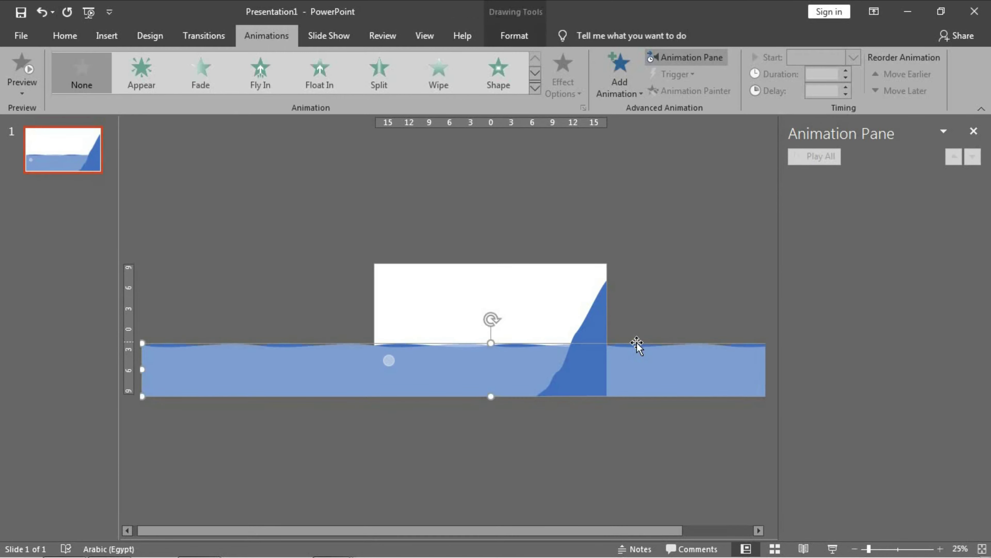
pyautogui.moveTo(637, 345); pyautogui.dragTo(635, 441)
# - Add a Lines motion path to the light wave with Effect Options set to Right
pyautogui.click(625, 374)
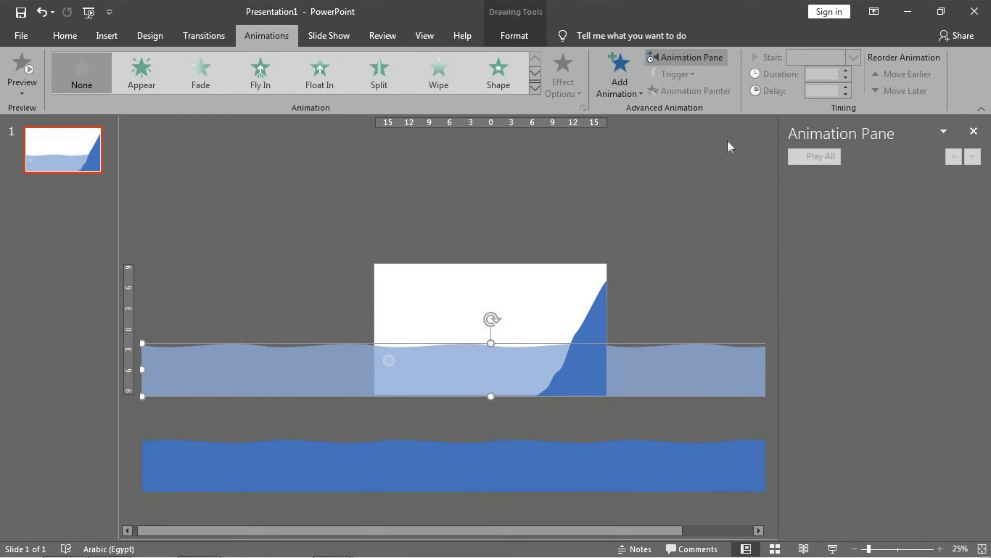
pyautogui.click(620, 75)
pyautogui.scroll(-5, 685, 351)
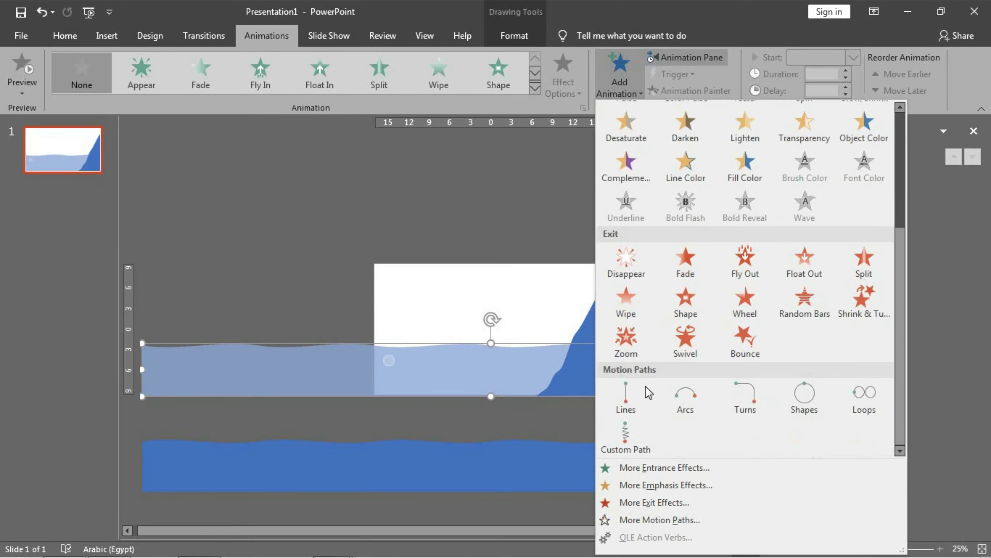
pyautogui.click(637, 406)
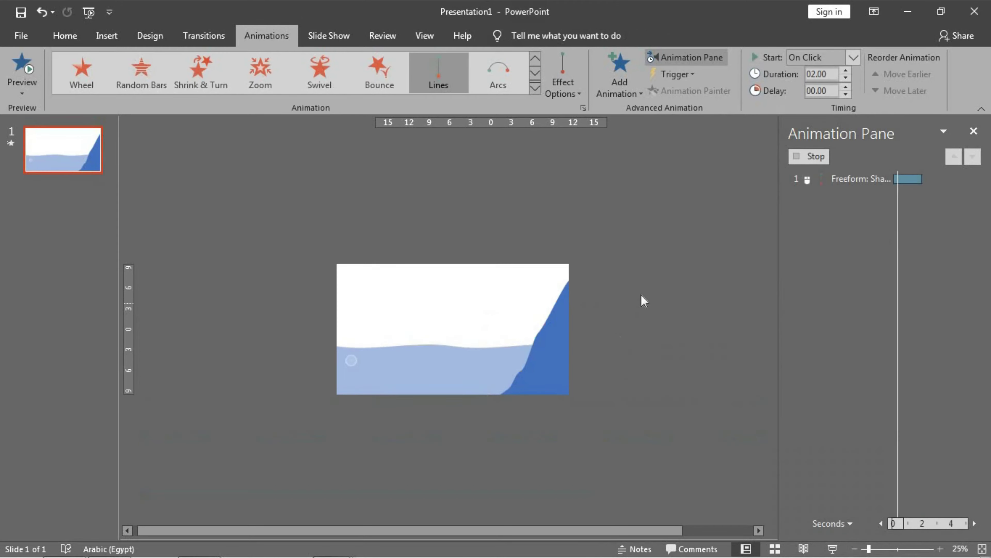
pyautogui.click(570, 84)
pyautogui.click(577, 192)
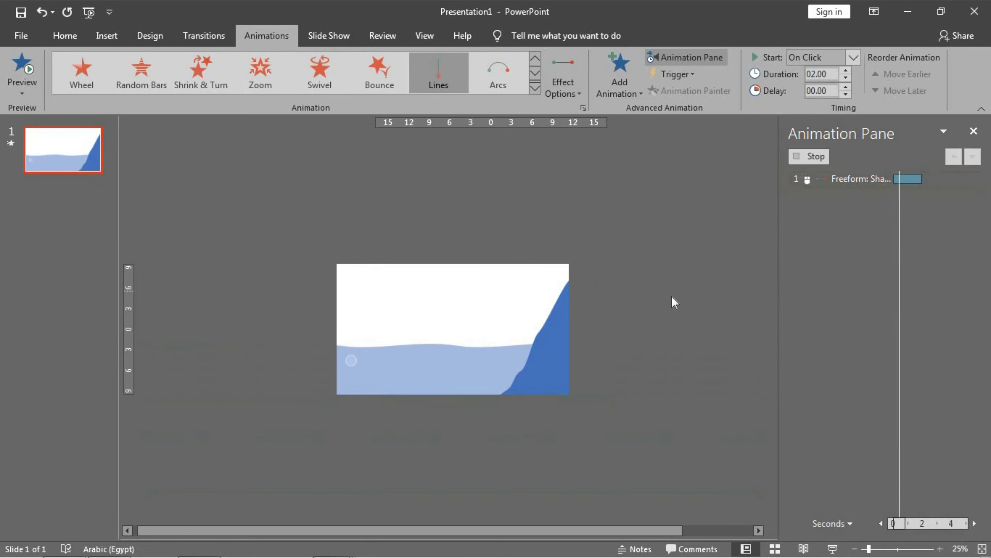
# - Stretch the light wave's path end point so the motion spans the whole wave
pyautogui.click(511, 386)
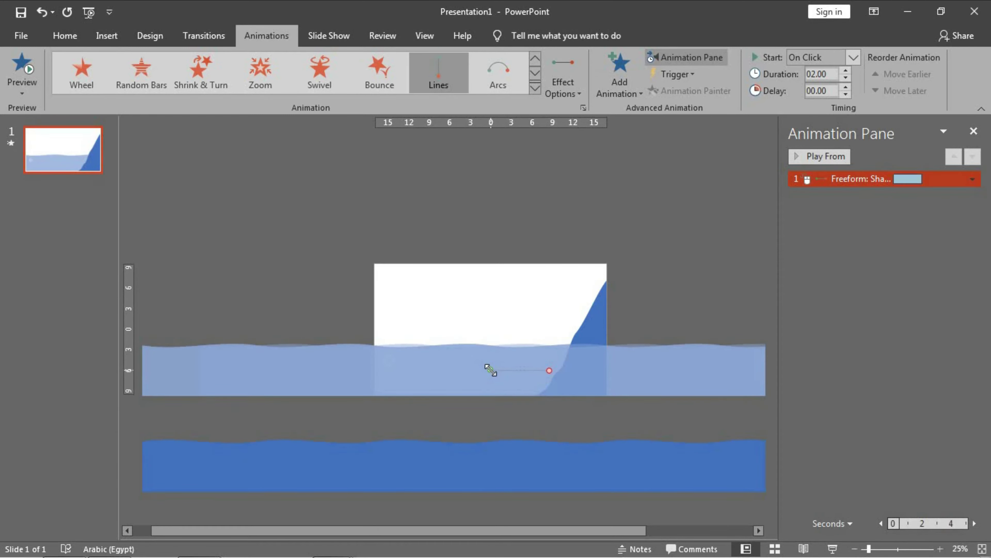
pyautogui.moveTo(490, 369); pyautogui.dragTo(608, 367)
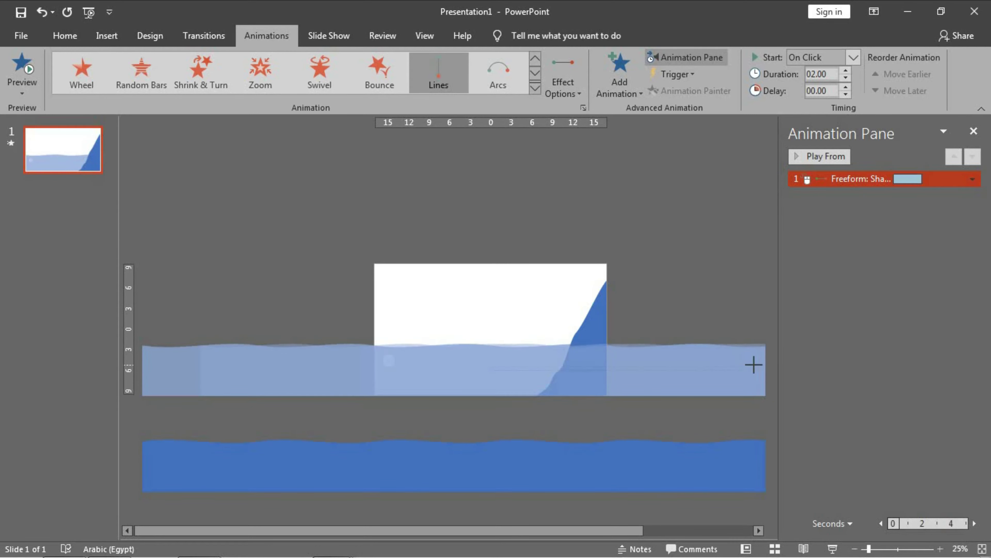
pyautogui.moveTo(632, 371); pyautogui.dragTo(711, 369)
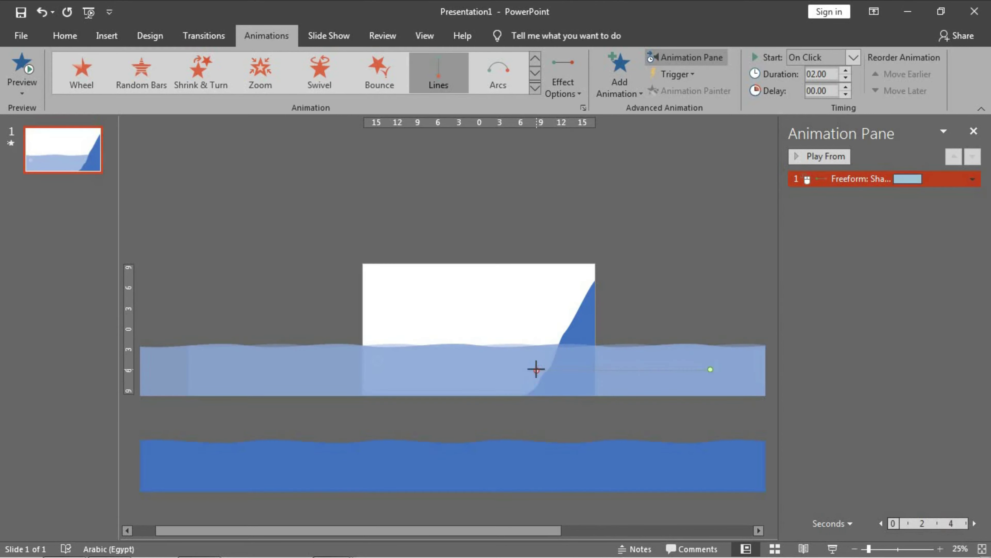
pyautogui.moveTo(536, 369); pyautogui.dragTo(682, 371)
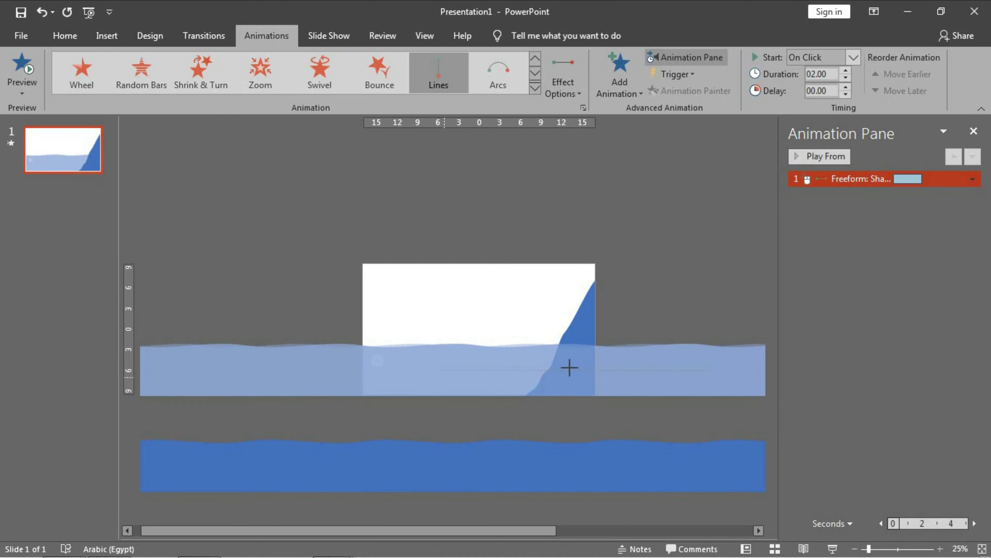
pyautogui.doubleClick(712, 367)
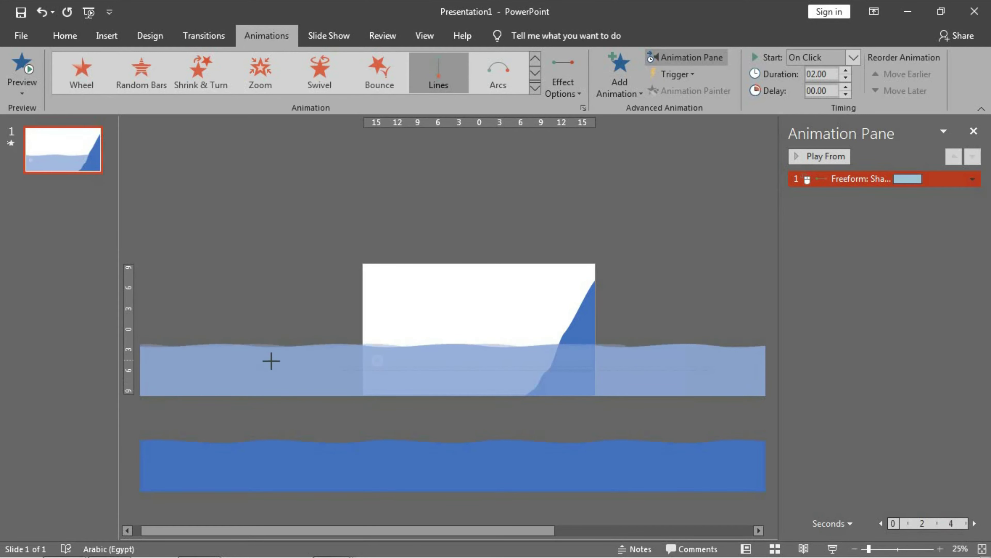
pyautogui.doubleClick(247, 358)
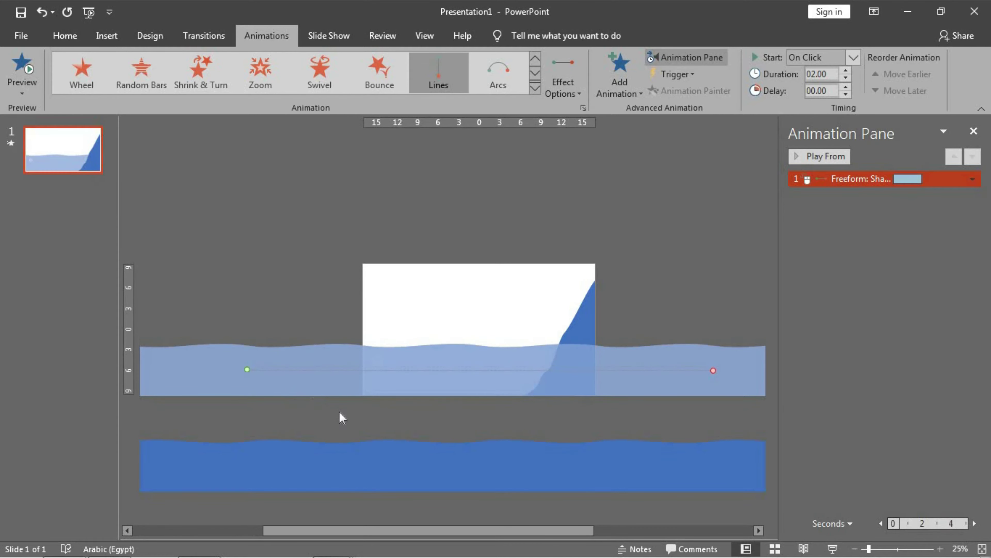
pyautogui.click(507, 474)
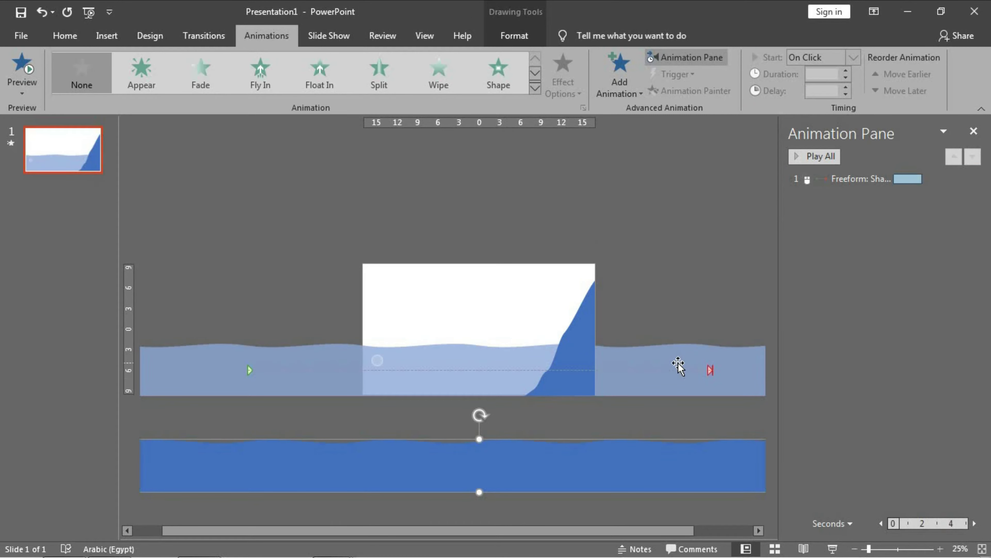
# - Add a Lines motion path to the dark wave with Effect Options set to Left
pyautogui.click(619, 80)
pyautogui.scroll(-3, 624, 375)
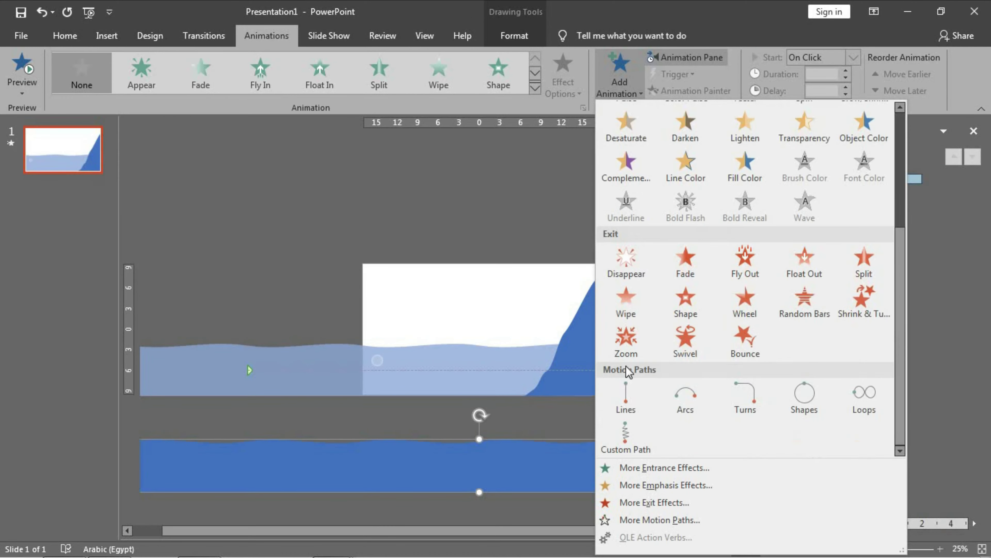
pyautogui.click(626, 405)
pyautogui.click(563, 86)
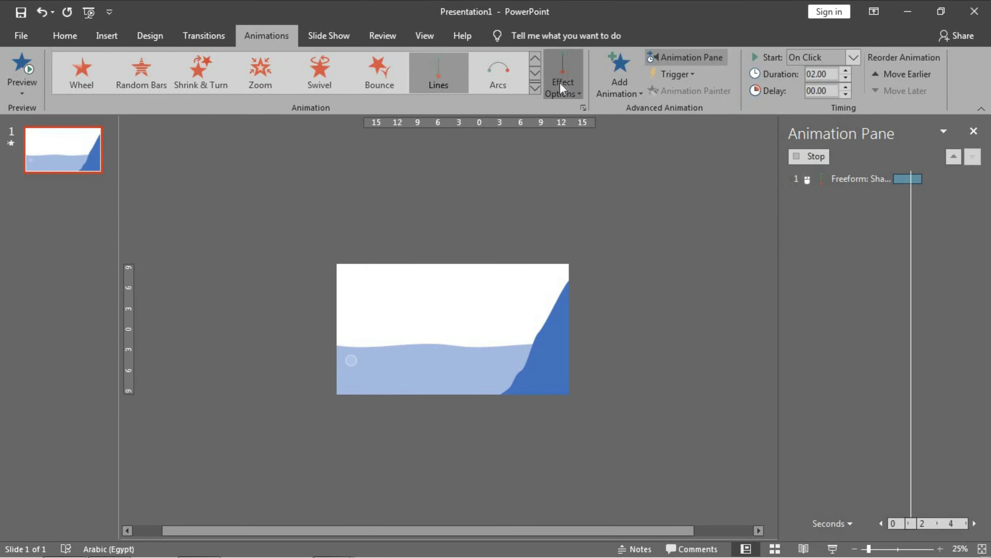
pyautogui.click(588, 158)
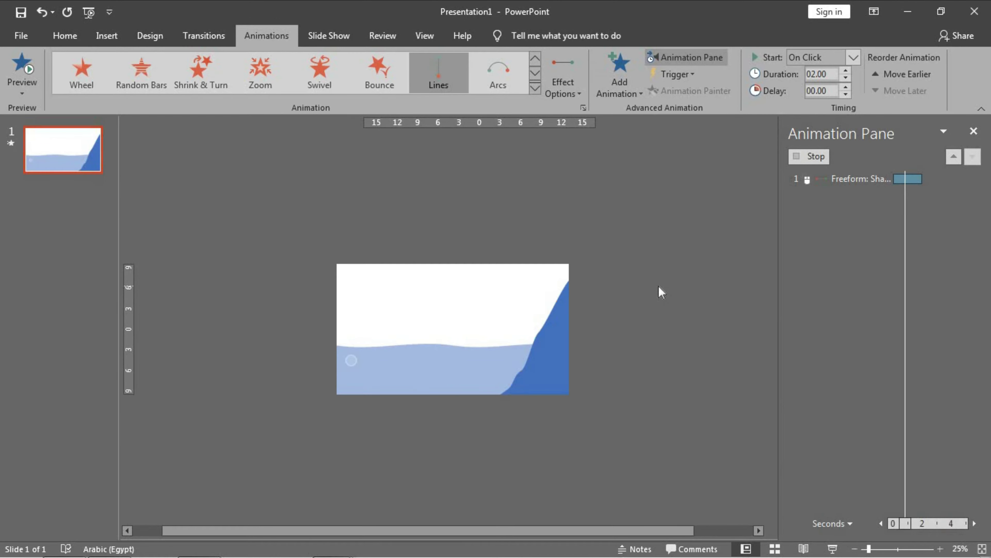
# - Drag the dark wave back up onto the slide, trying and undoing Bring to Front
pyautogui.click(479, 466)
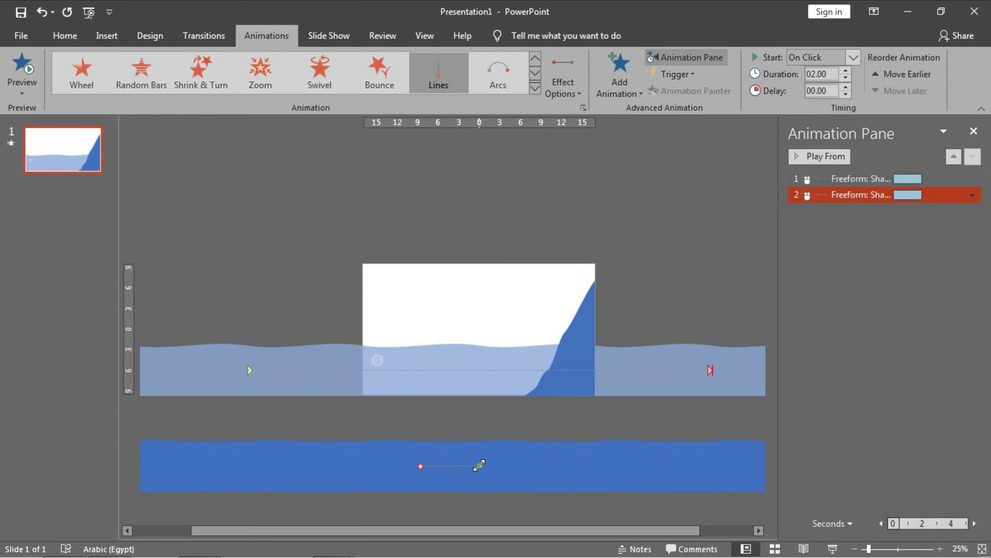
pyautogui.moveTo(560, 474)
pyautogui.mouseDown()
pyautogui.moveTo(556, 385)
pyautogui.moveTo(551, 392)
pyautogui.mouseUp()
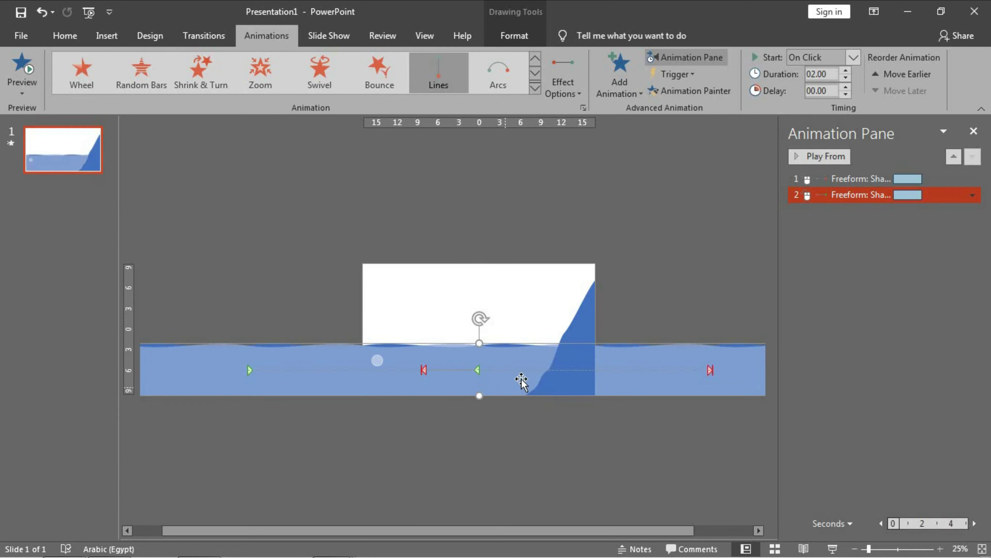
pyautogui.rightClick(733, 354)
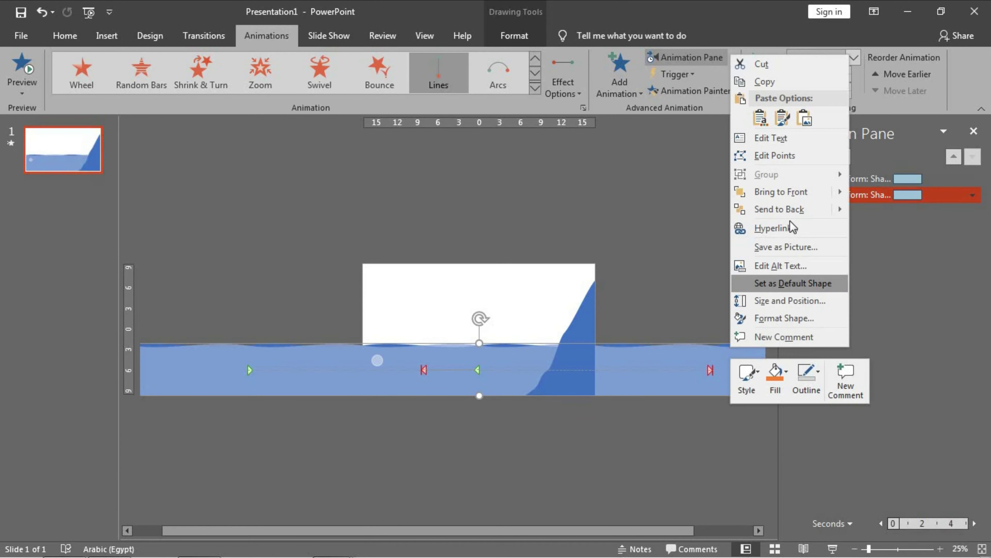
pyautogui.click(790, 193)
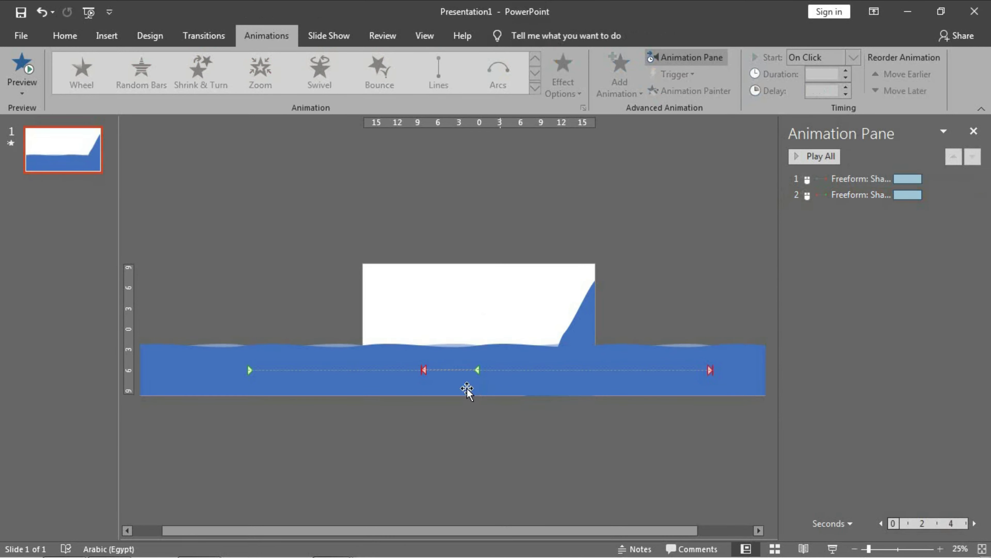
pyautogui.hotkey('ctrl', 'z')
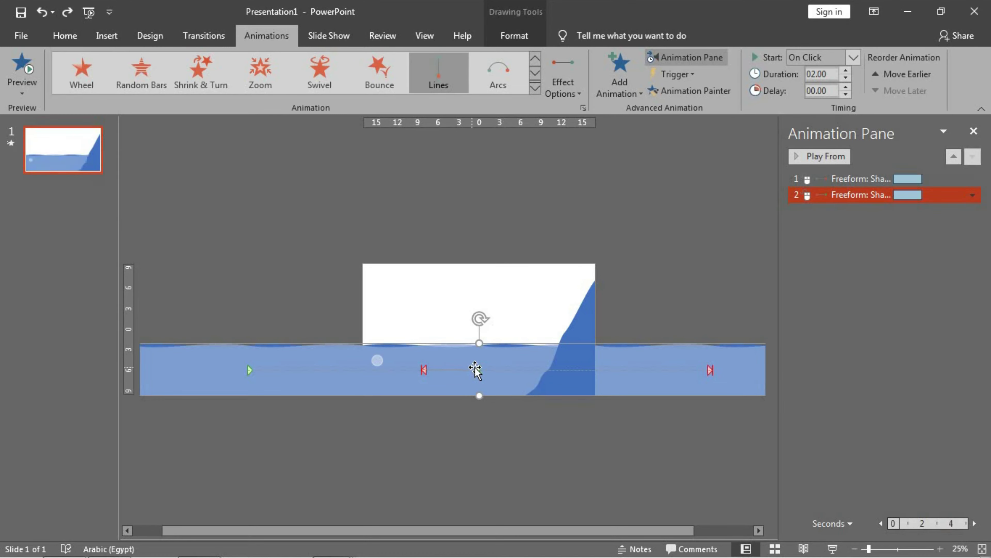
# - Reposition the dark wave's path end point and select both wave animations in the Animation Pane
pyautogui.click(476, 370)
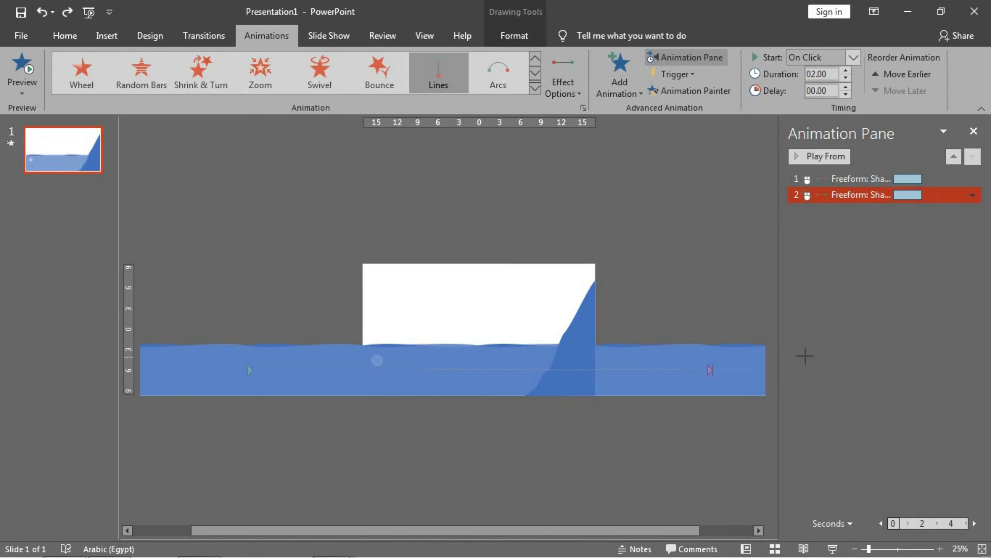
pyautogui.moveTo(527, 357)
pyautogui.mouseDown()
pyautogui.moveTo(796, 353)
pyautogui.moveTo(746, 356)
pyautogui.mouseUp()
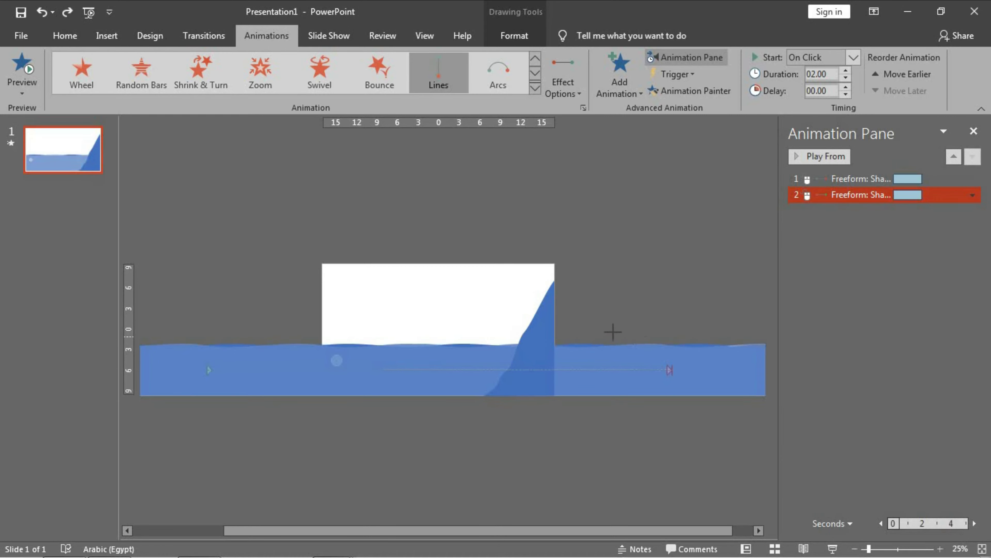
pyautogui.moveTo(681, 337); pyautogui.dragTo(310, 354)
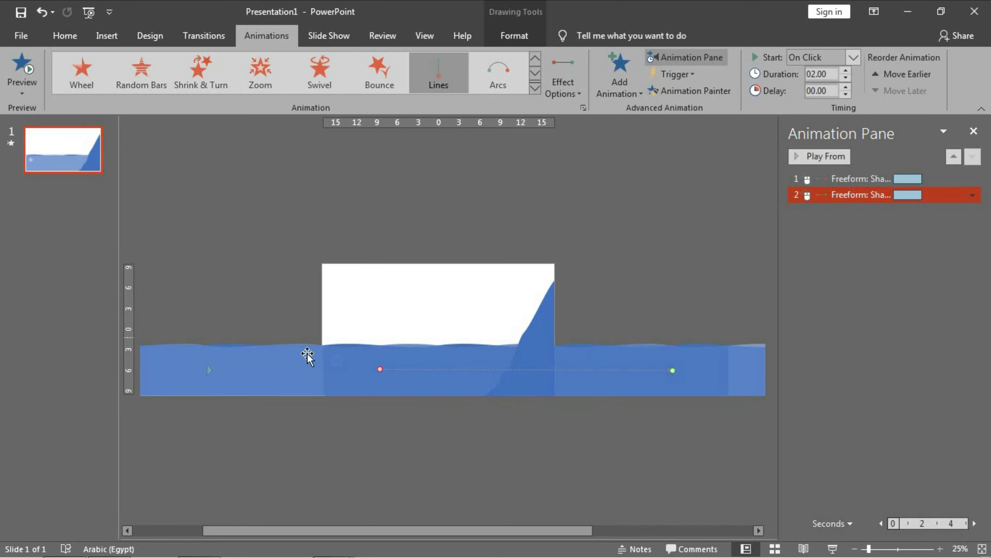
pyautogui.moveTo(378, 366); pyautogui.dragTo(323, 367)
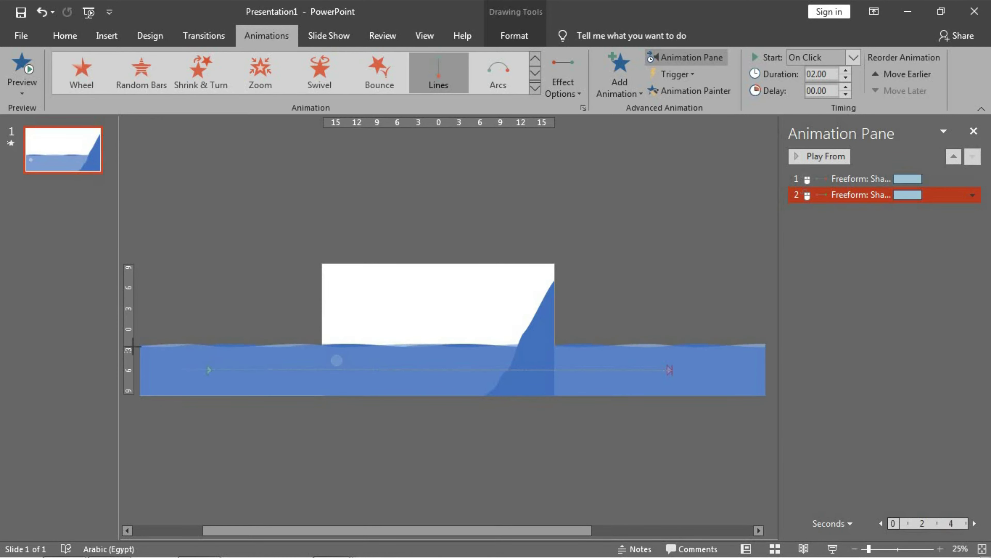
pyautogui.click(269, 360)
pyautogui.click(369, 454)
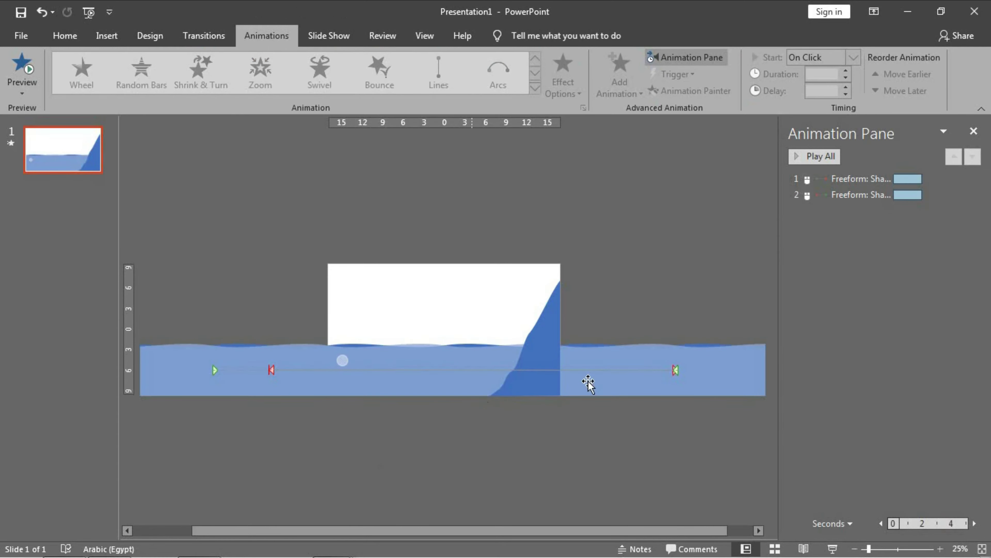
pyautogui.click(861, 178)
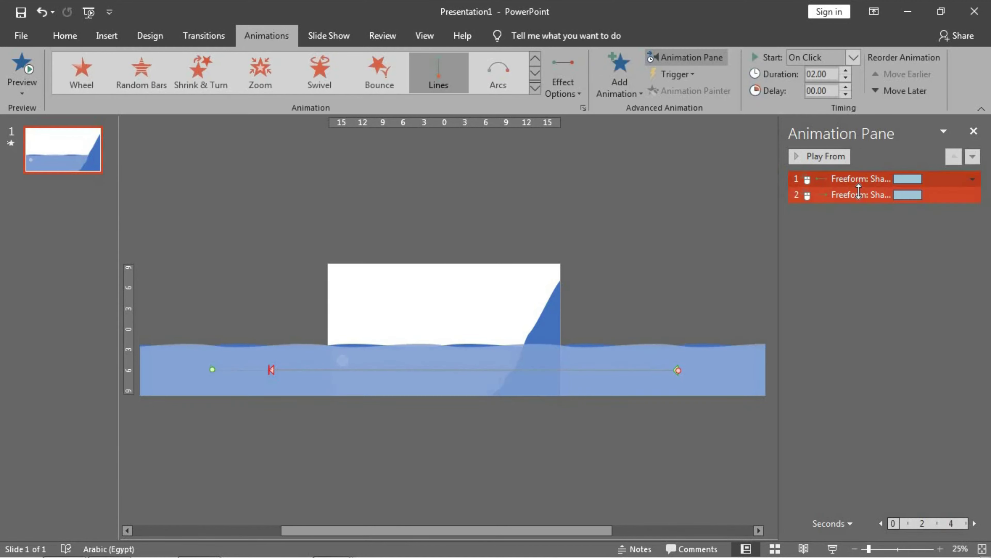
pyautogui.keyDown('shift'); pyautogui.click(858, 195); pyautogui.keyUp('shift')
# - For both wave animations, turn off smooth start/end, set With Previous, 8 seconds, and repeat Until End of Slide
pyautogui.rightClick(858, 195)
pyautogui.click(453, 230)
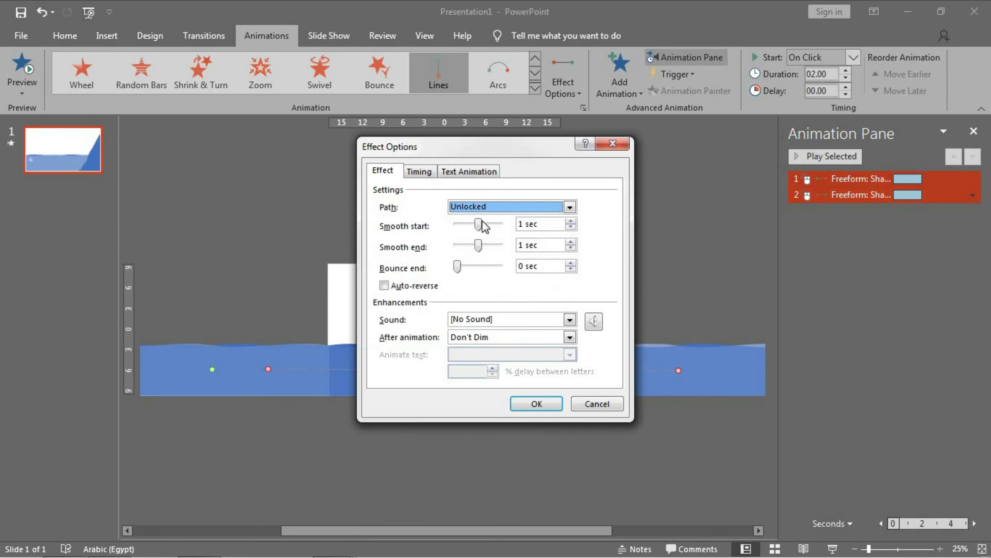
pyautogui.moveTo(480, 224); pyautogui.dragTo(381, 248)
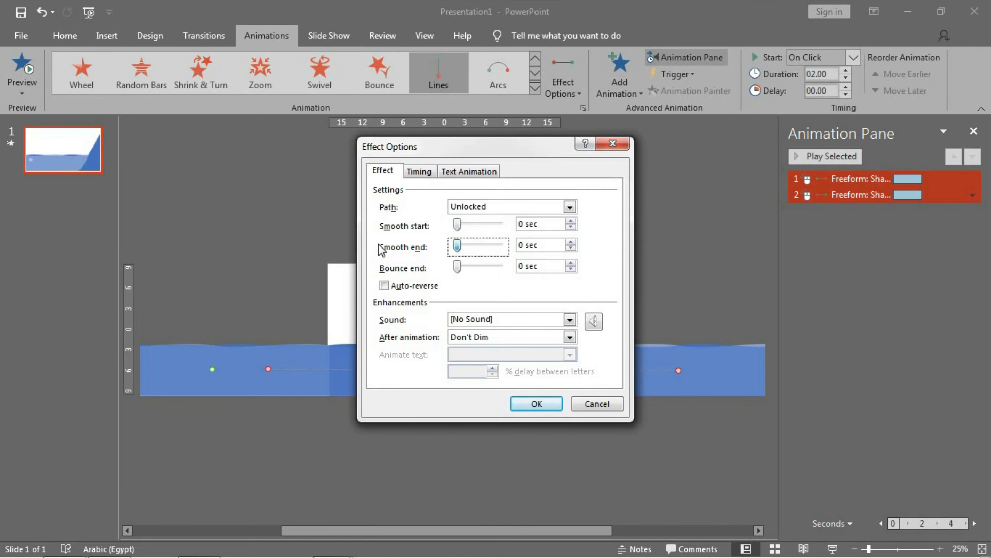
pyautogui.click(419, 171)
pyautogui.click(533, 193)
pyautogui.click(498, 224)
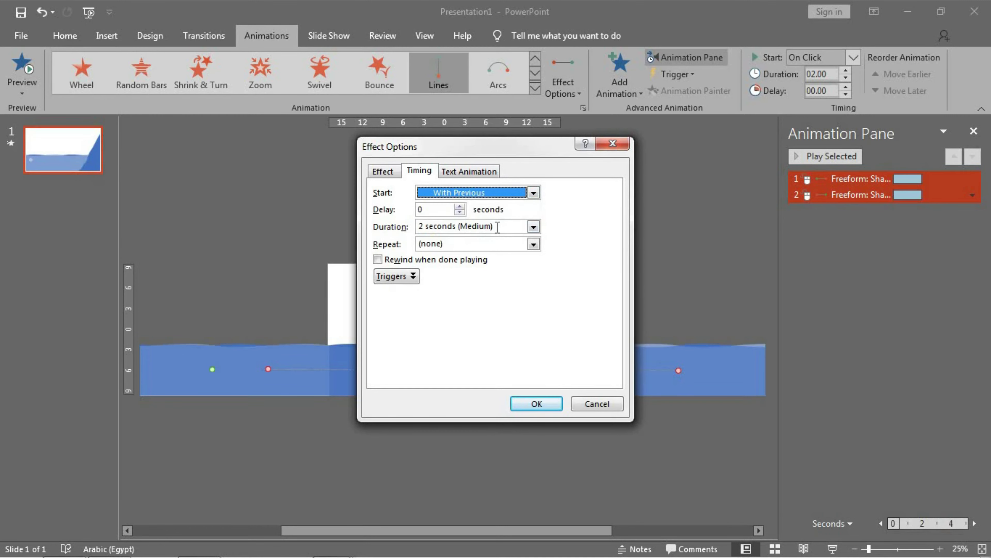
pyautogui.click(498, 226)
pyautogui.write('8')
pyautogui.click(534, 243)
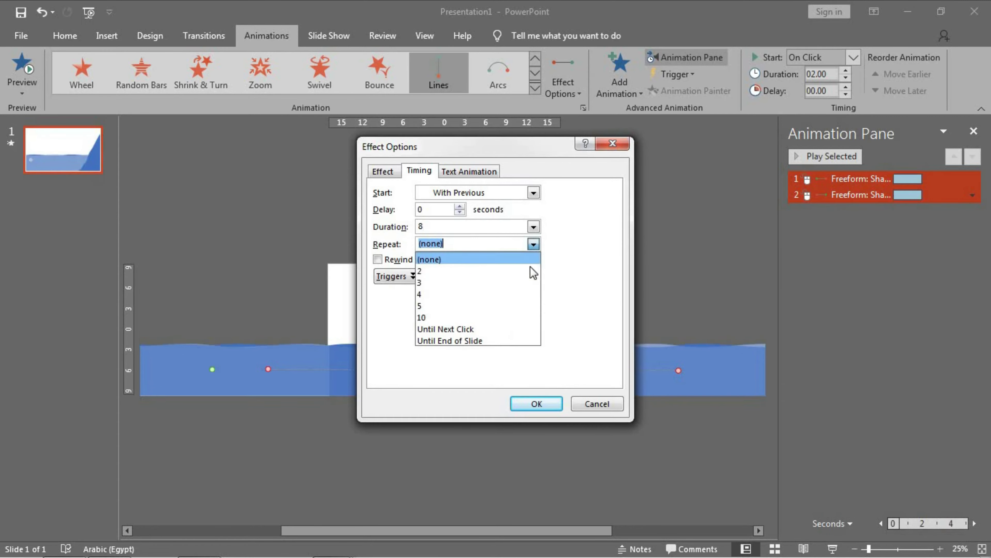
pyautogui.click(503, 342)
pyautogui.click(537, 403)
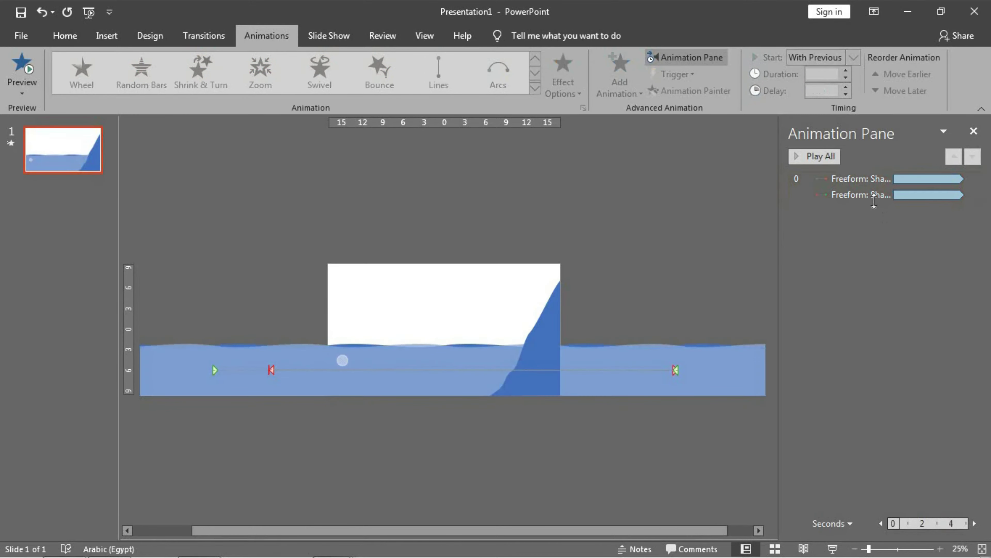
# - Change the second wave's duration to 7 seconds, then preview and stop the animations
pyautogui.doubleClick(870, 194)
pyautogui.click(418, 172)
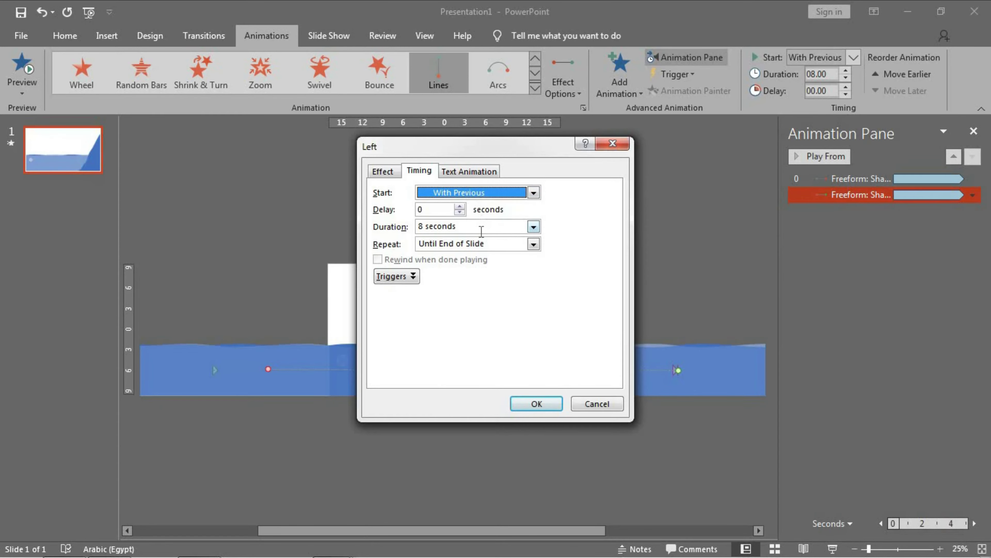
pyautogui.write('7')
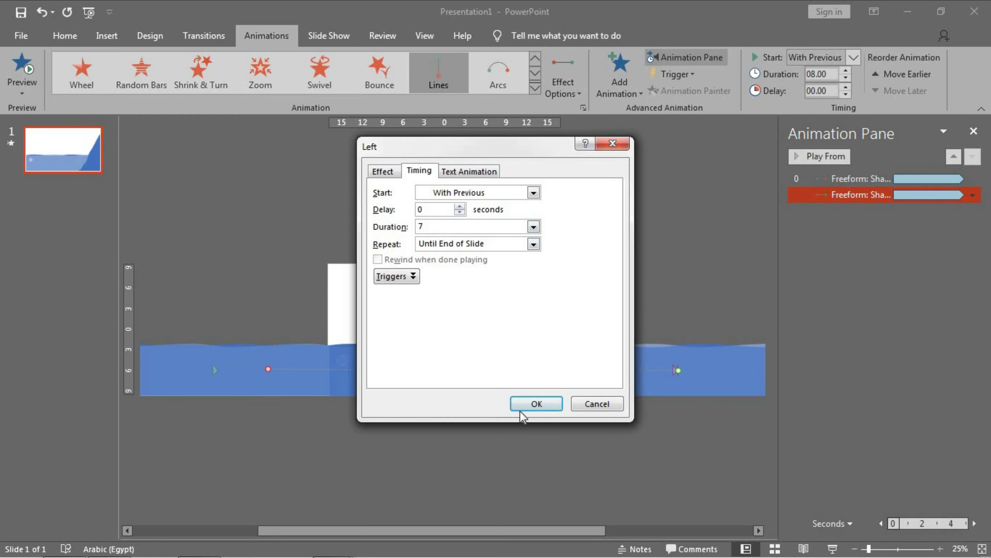
pyautogui.click(529, 404)
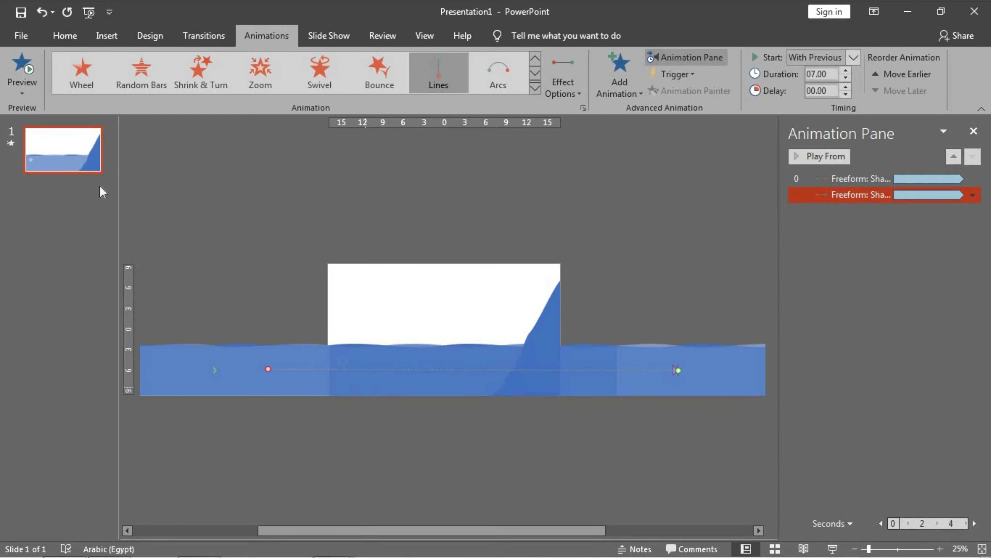
pyautogui.click(12, 67)
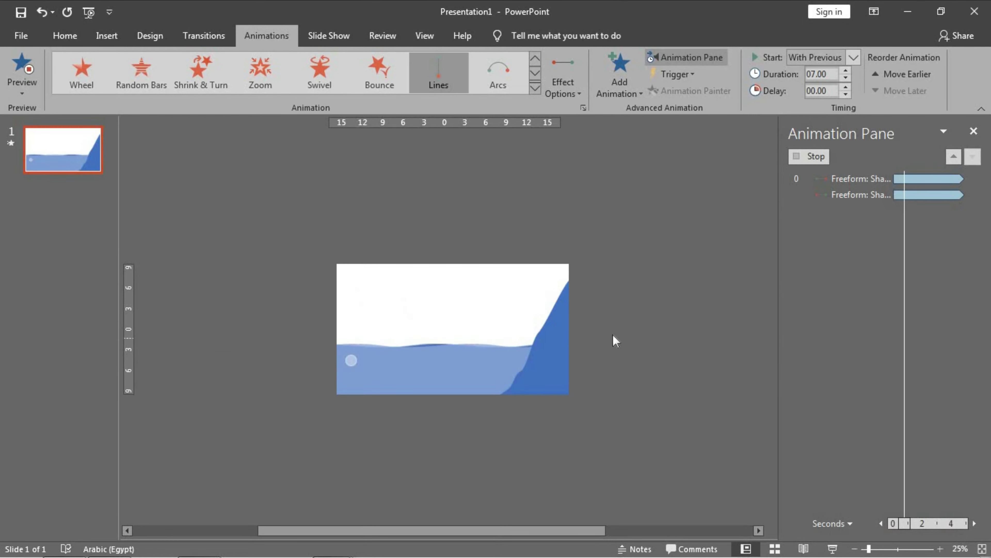
pyautogui.click(663, 305)
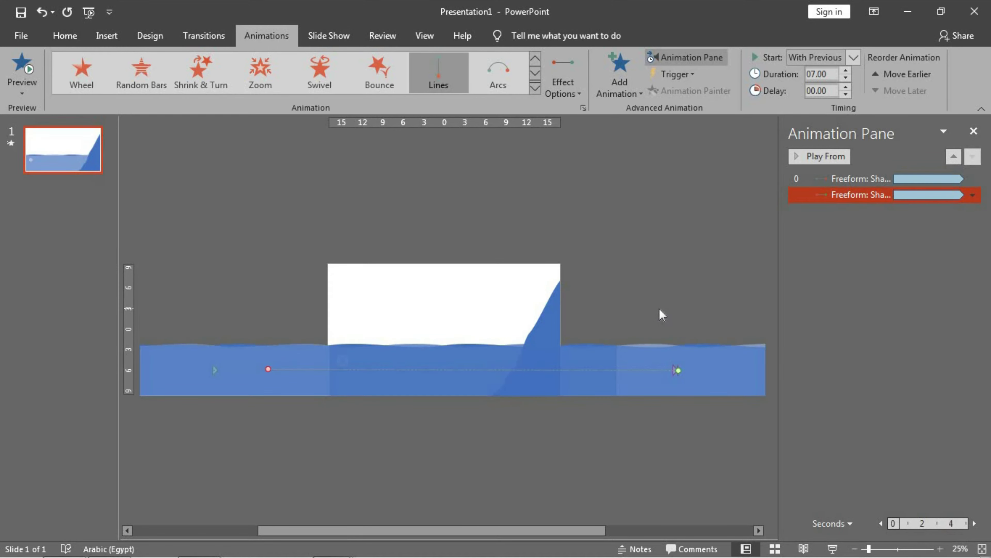
# - Give the small bubble a Fly In entrance and a Fade exit
pyautogui.click(342, 359)
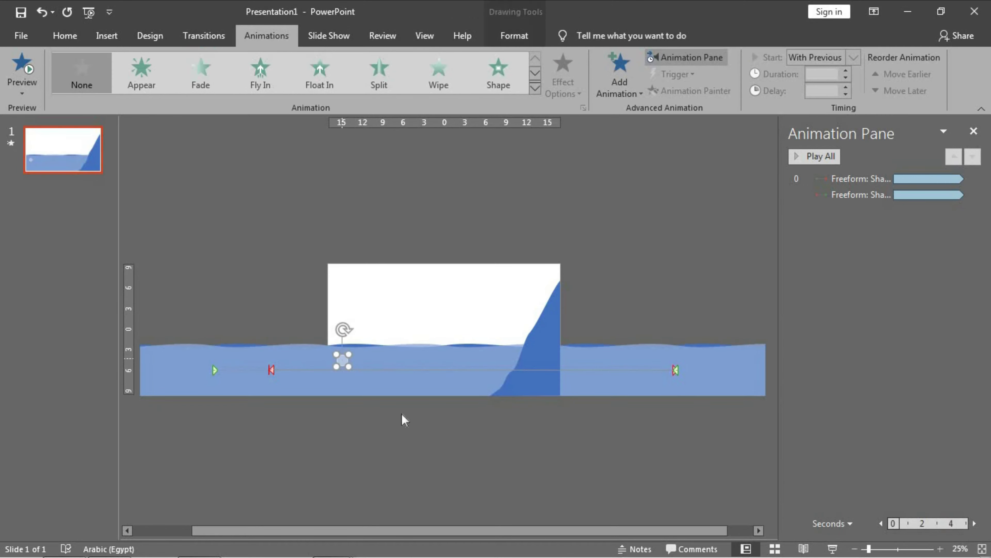
pyautogui.click(636, 91)
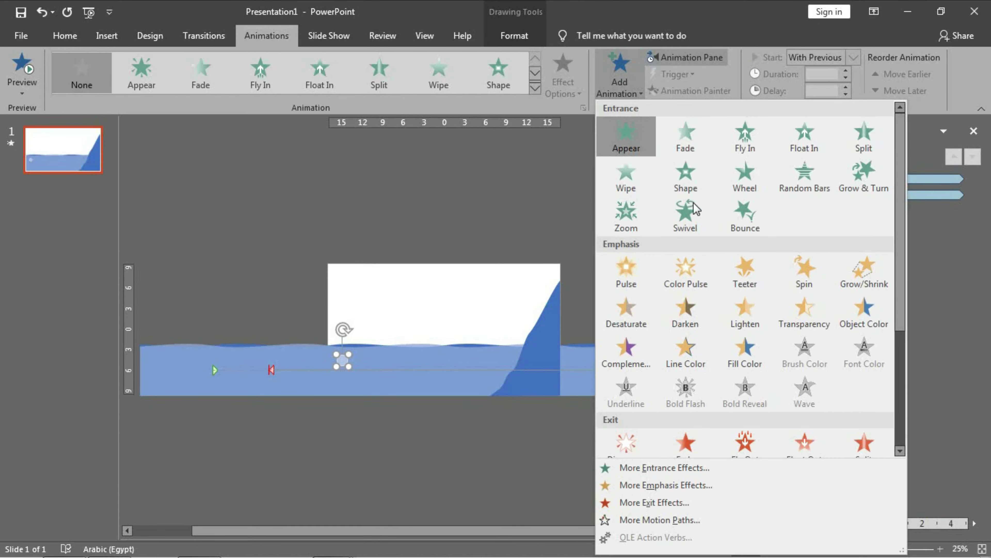
pyautogui.click(763, 139)
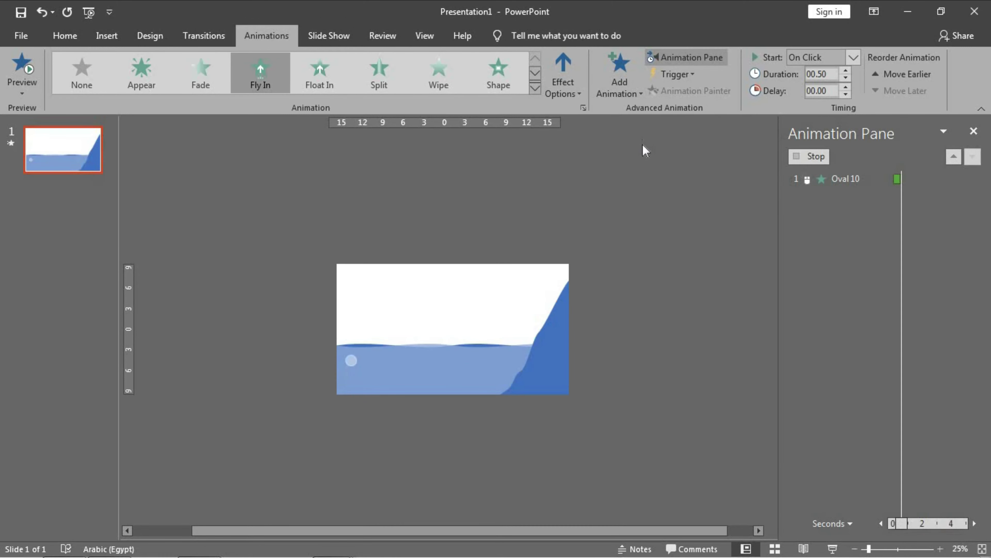
pyautogui.click(623, 73)
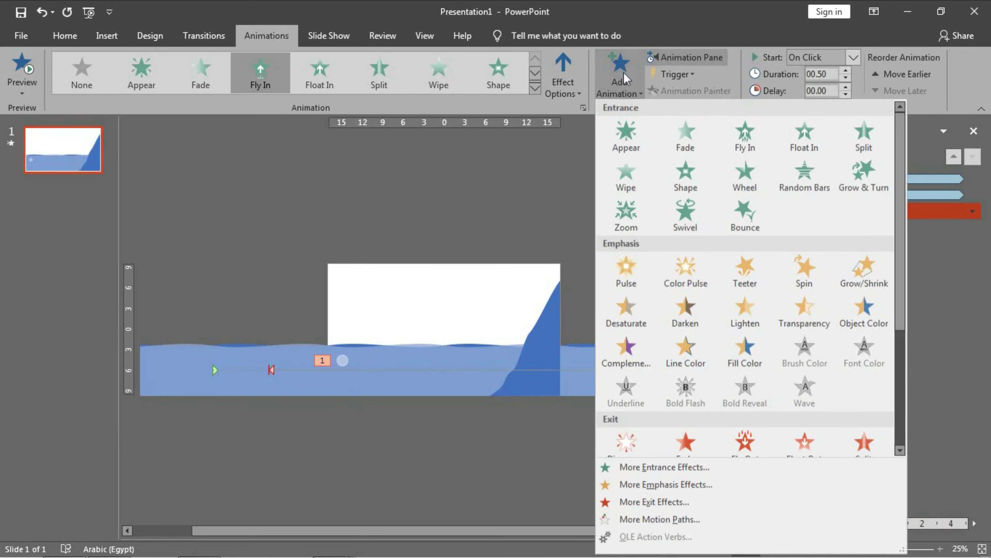
pyautogui.scroll(-3, 691, 273)
pyautogui.click(685, 260)
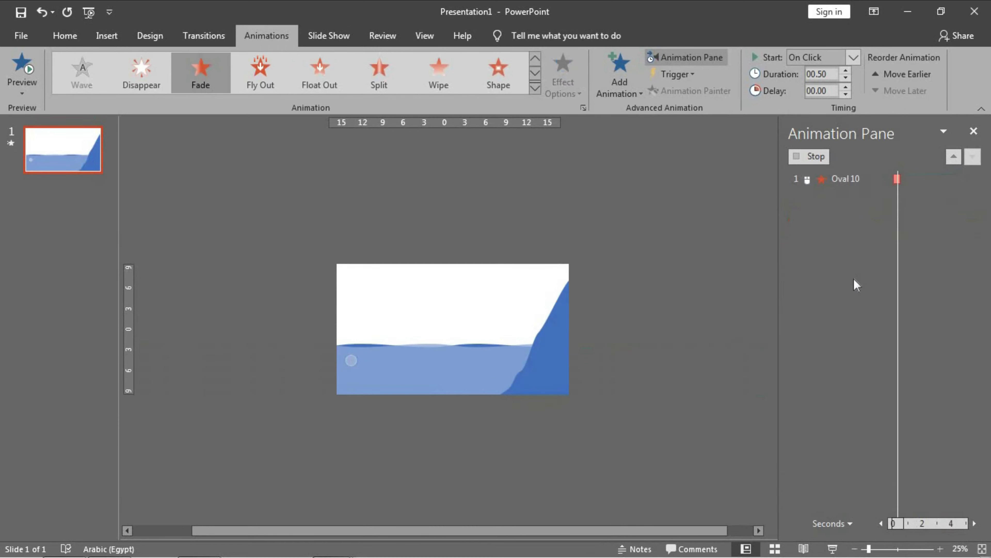
# - Set both bubble animations to start With Previous
pyautogui.click(843, 211)
pyautogui.keyDown('shift'); pyautogui.click(844, 227); pyautogui.keyUp('shift')
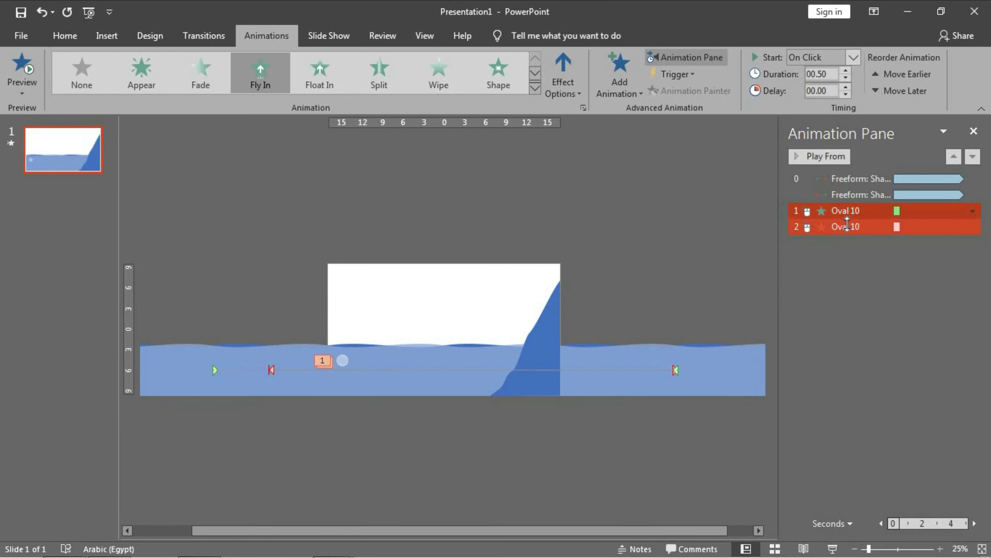
pyautogui.click(853, 58)
pyautogui.click(830, 85)
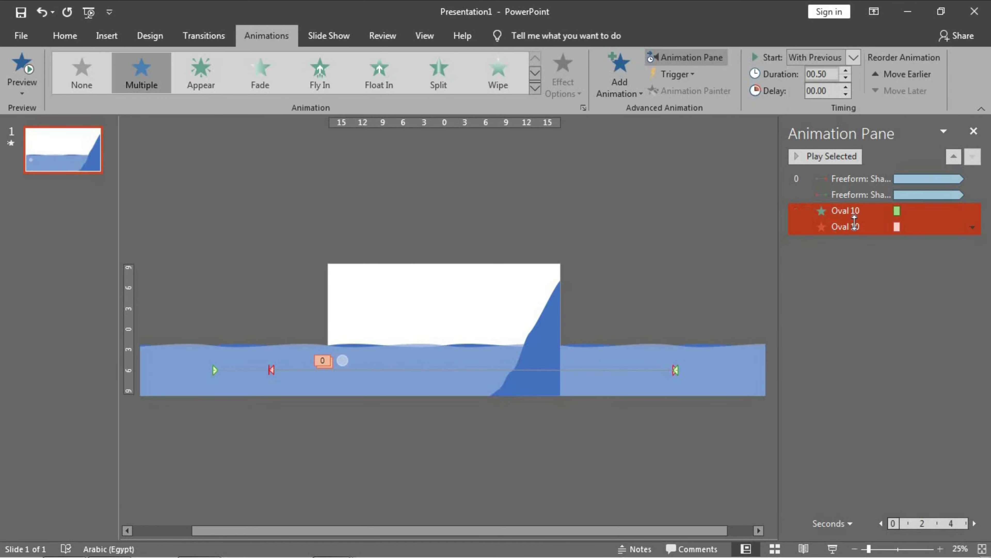
# - In the Fly In timing, enter a 15-second duration and repeat Until End of Slide
pyautogui.doubleClick(842, 211)
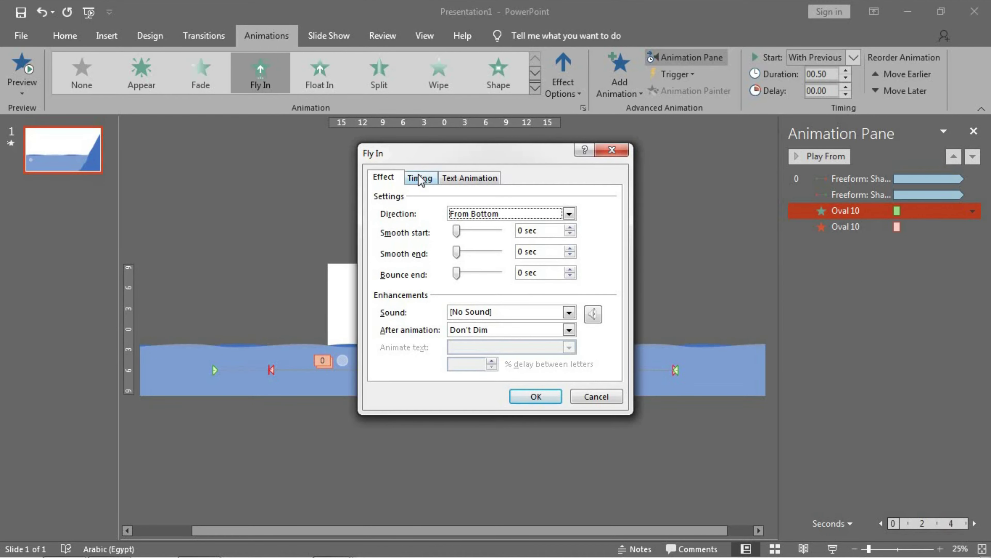
pyautogui.click(420, 179)
pyautogui.click(531, 234)
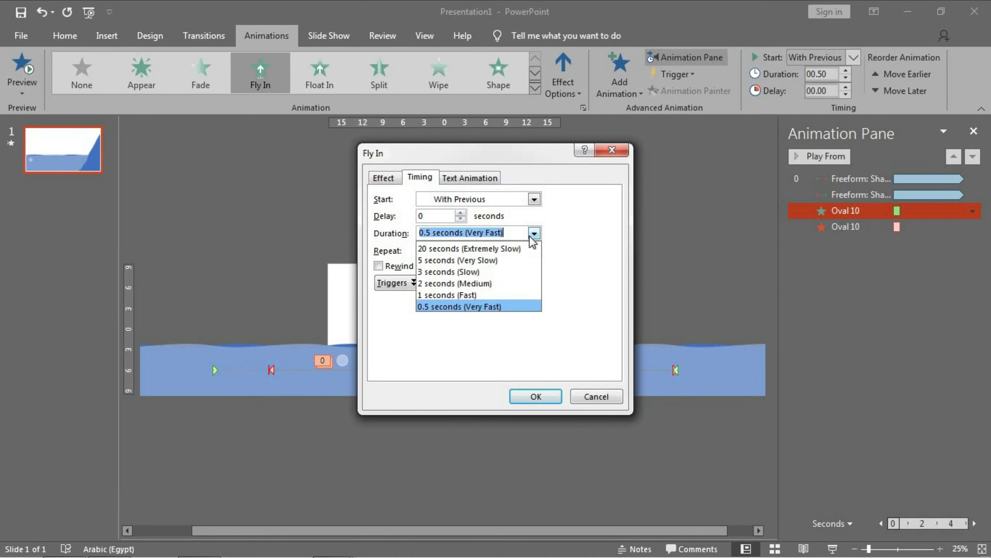
pyautogui.click(514, 234)
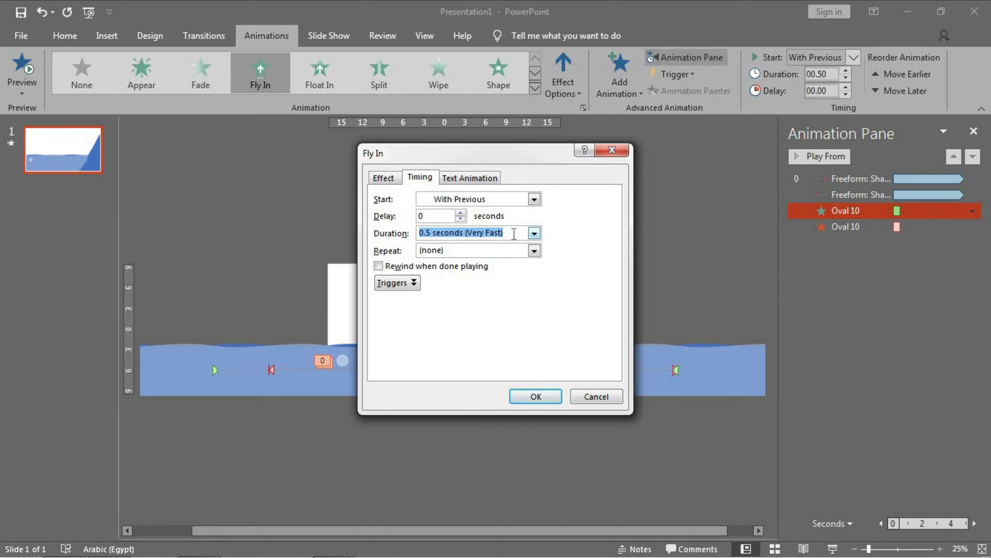
pyautogui.write('15')
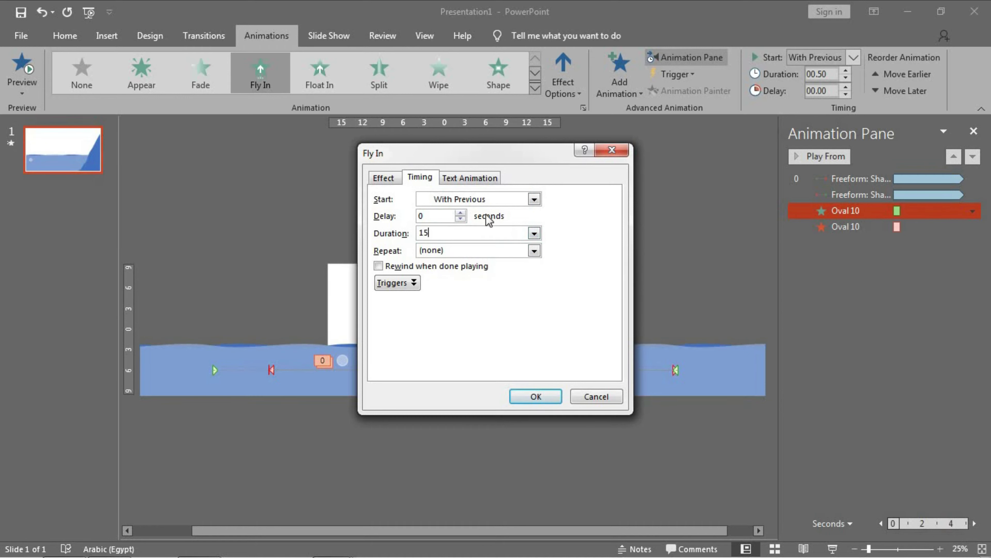
pyautogui.click(534, 251)
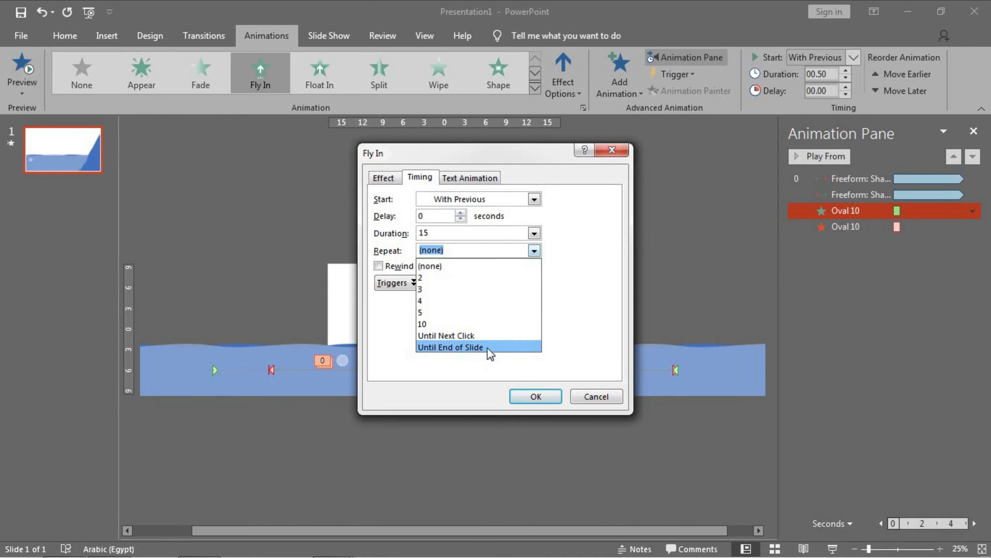
pyautogui.click(488, 348)
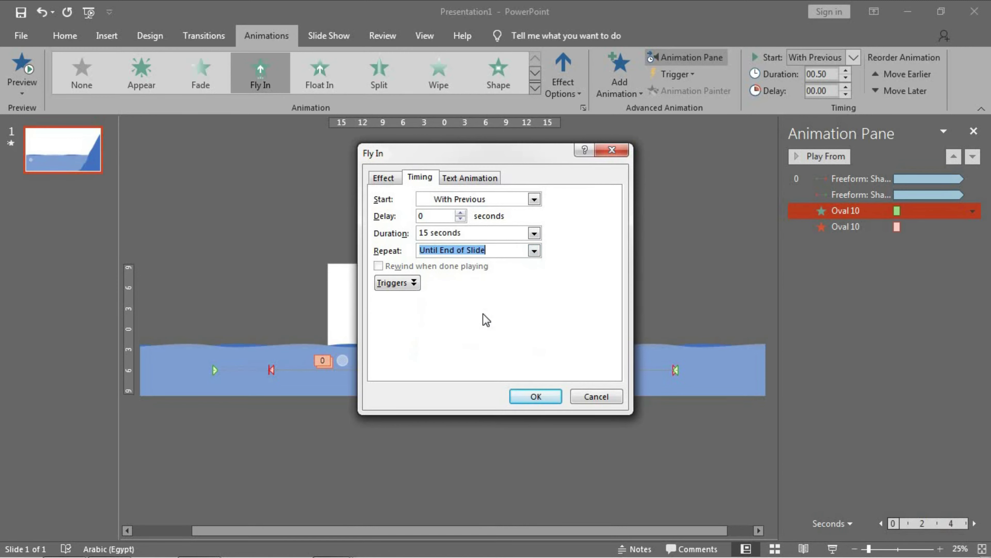
# - Set the bubble's Fly In duration to 3 seconds
pyautogui.click(514, 234)
pyautogui.click(534, 234)
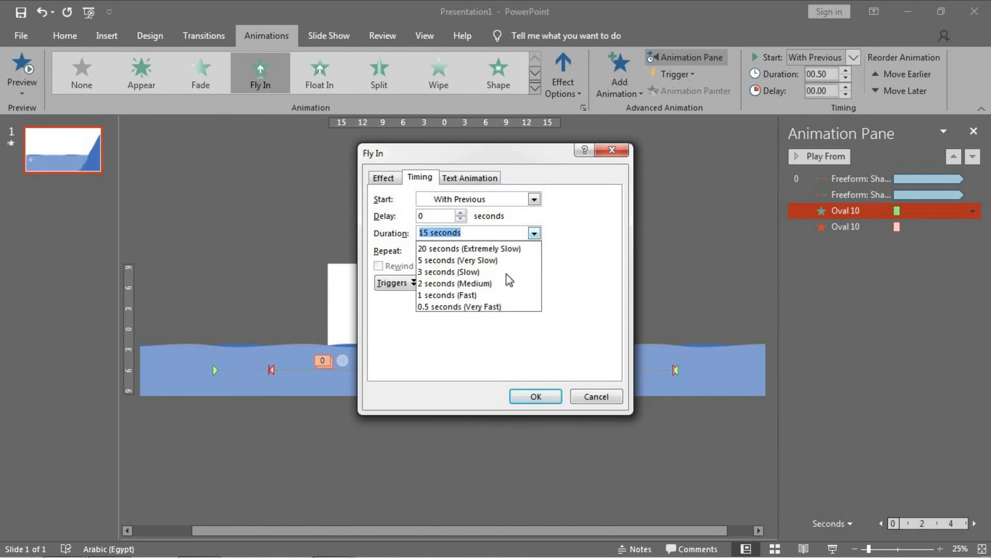
pyautogui.click(508, 270)
pyautogui.click(537, 396)
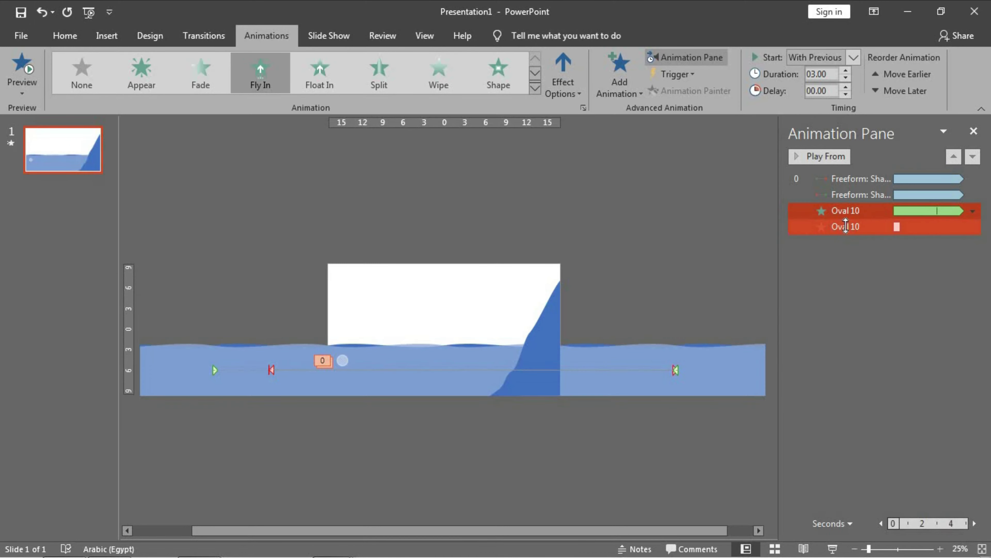
# - Set the Fade exit to 3 seconds, repeating Until End of Slide
pyautogui.doubleClick(846, 226)
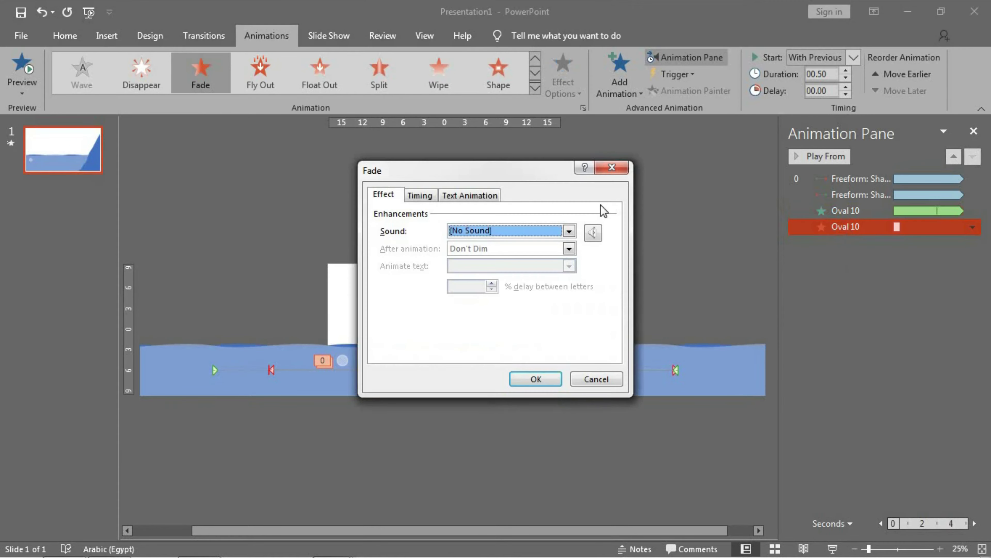
pyautogui.click(430, 195)
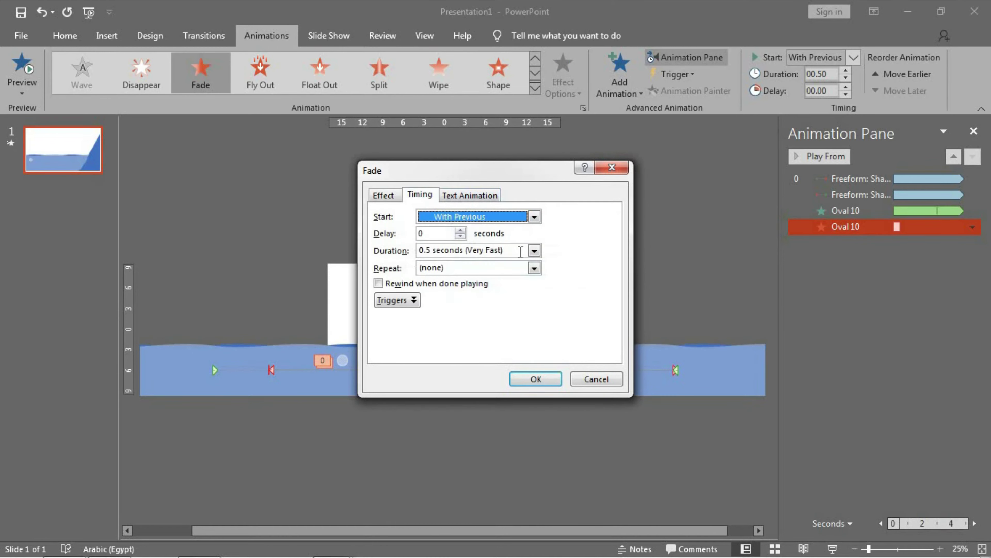
pyautogui.click(534, 250)
pyautogui.click(508, 292)
pyautogui.click(533, 268)
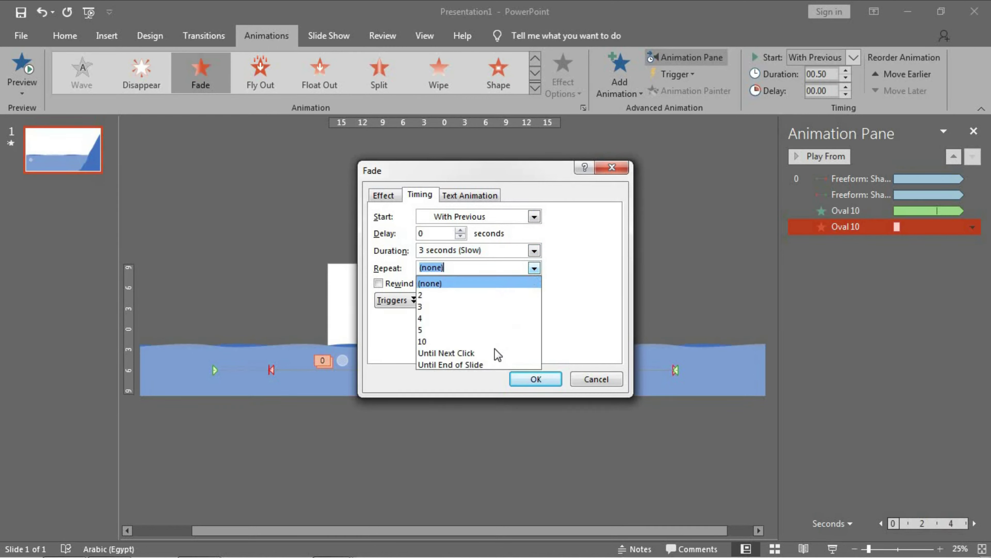
pyautogui.click(489, 365)
pyautogui.click(550, 378)
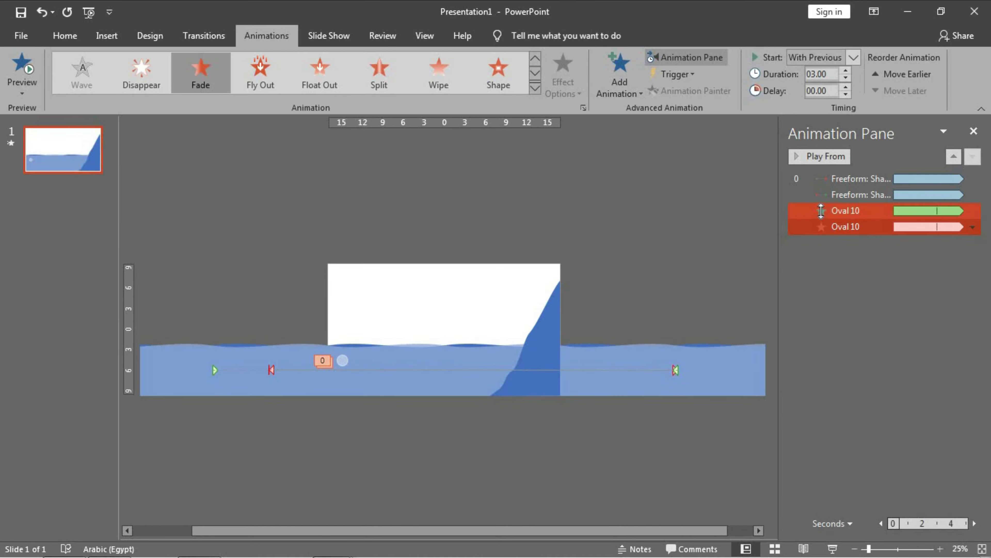
# - Delay the bubble's Fade exit by 0.75 seconds
pyautogui.click(821, 211)
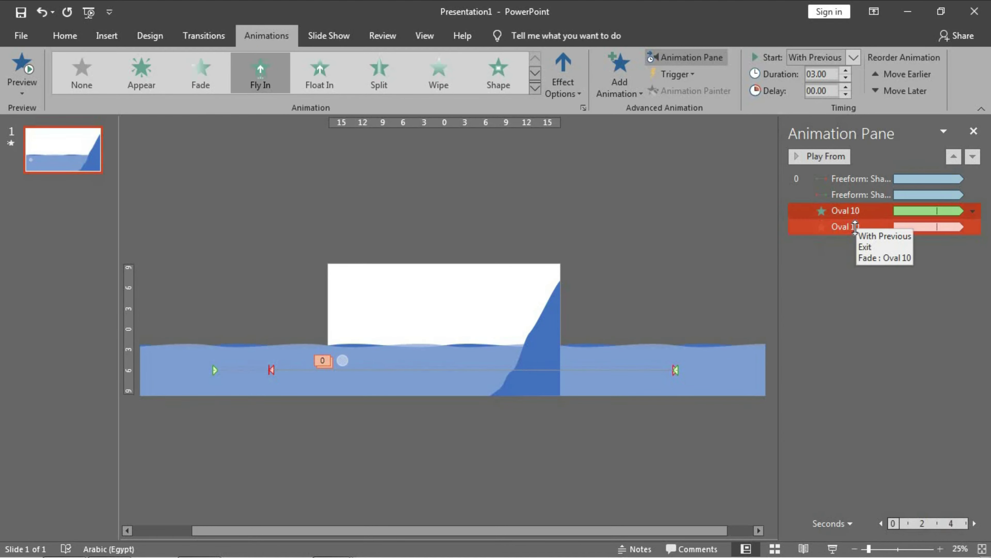
pyautogui.click(851, 226)
pyautogui.click(845, 87)
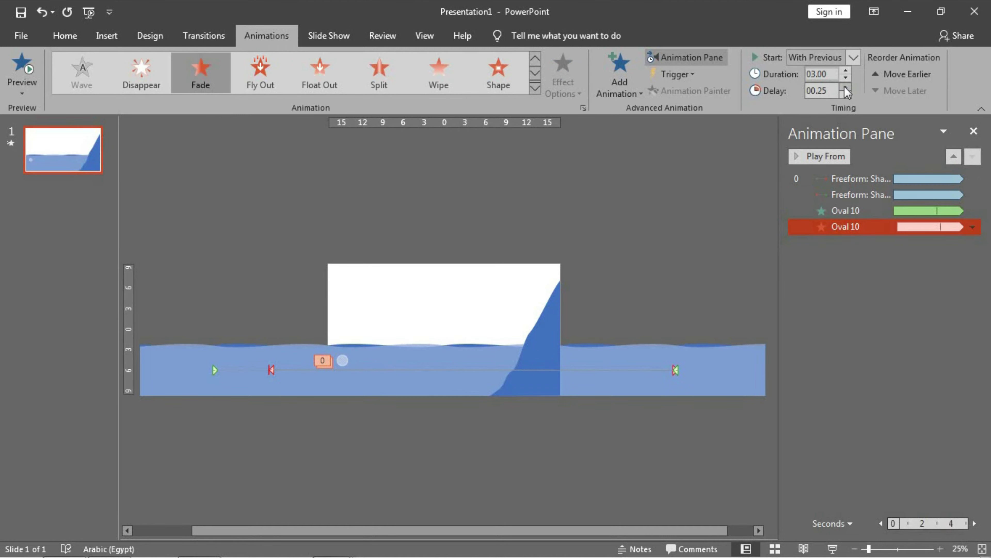
pyautogui.click(845, 87)
pyautogui.click(845, 87)
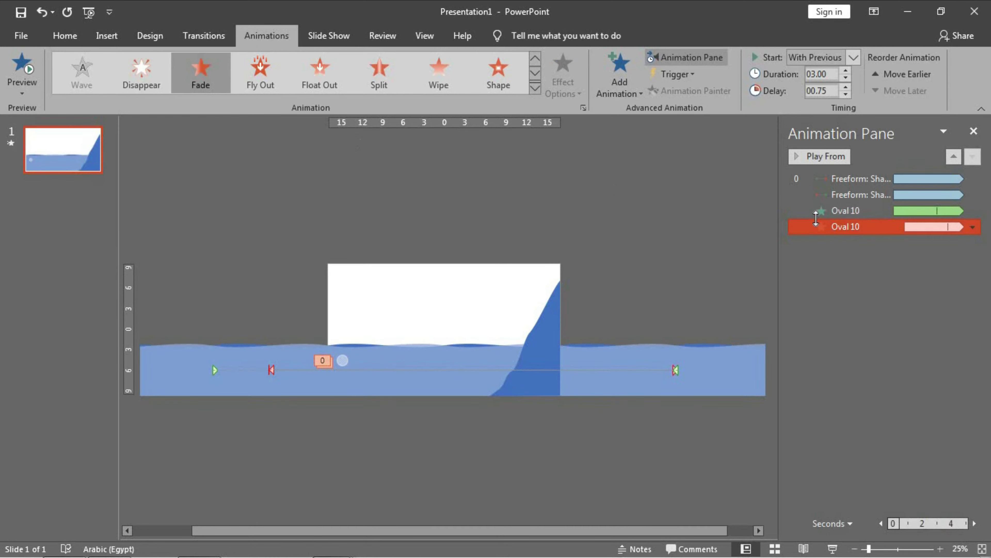
# - Preview the bubble animations from the Fly In, then reselect the bubble
pyautogui.click(821, 212)
pyautogui.click(28, 71)
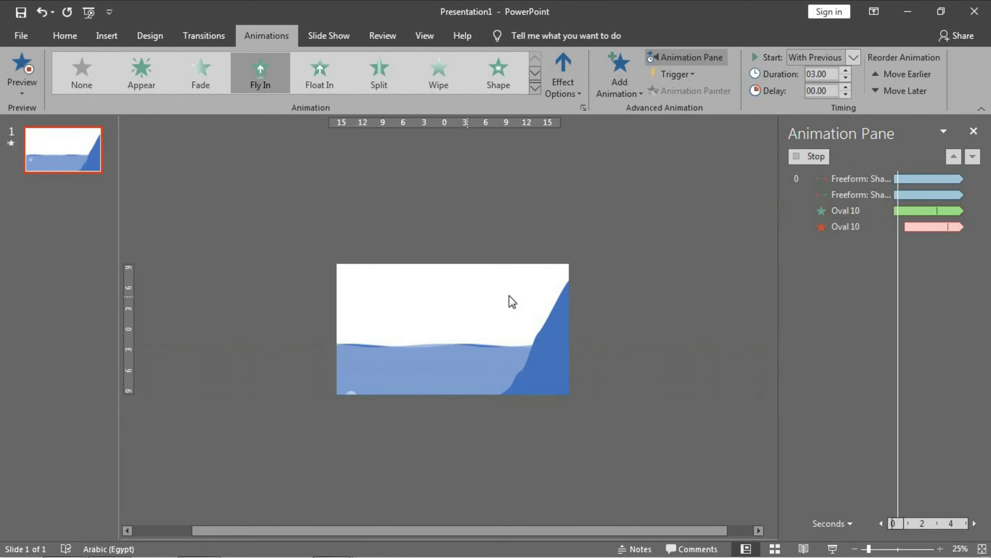
pyautogui.click(721, 281)
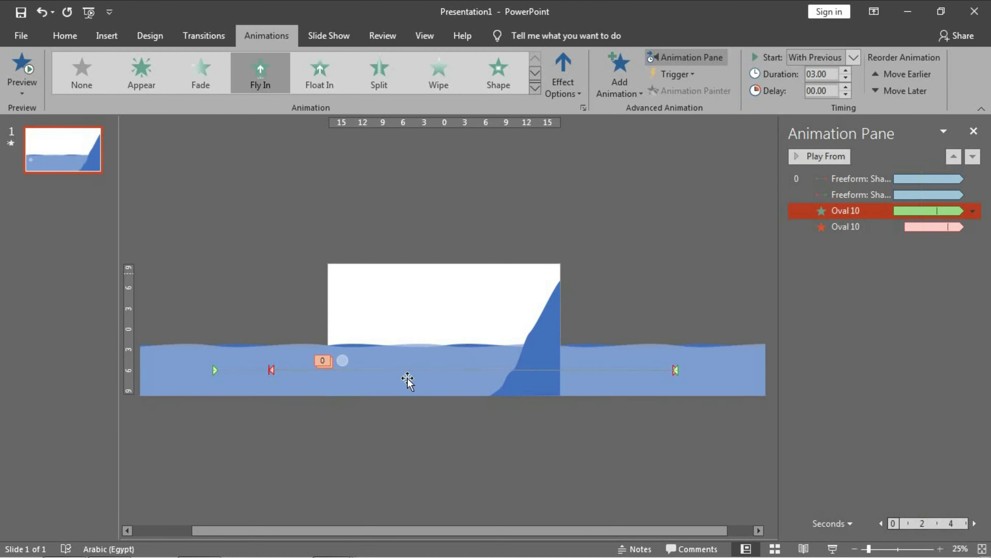
pyautogui.click(345, 363)
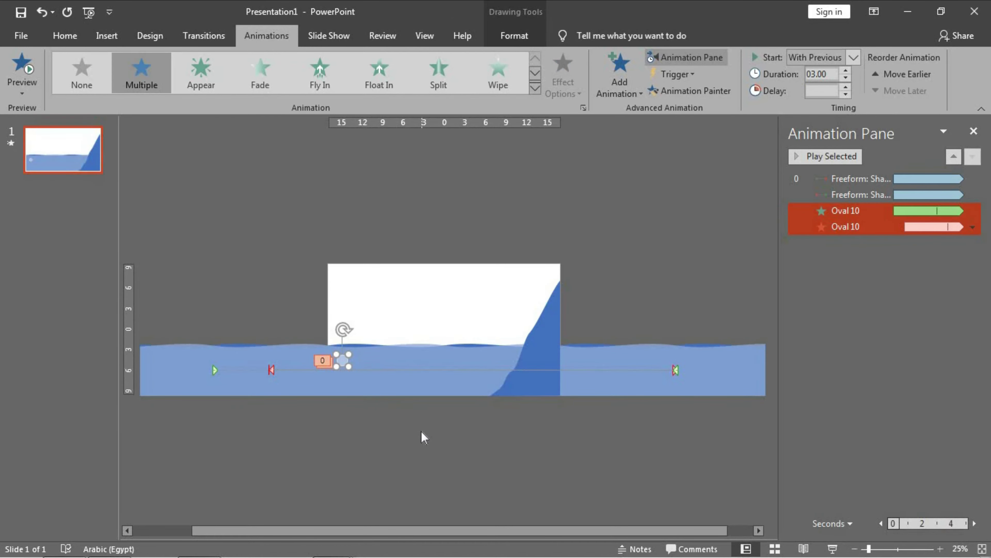
# - Duplicate the animated bubble twice with Ctrl+D, placing the copies to its right in the water
pyautogui.scroll(3, 420, 428)
pyautogui.scroll(-2, 421, 428)
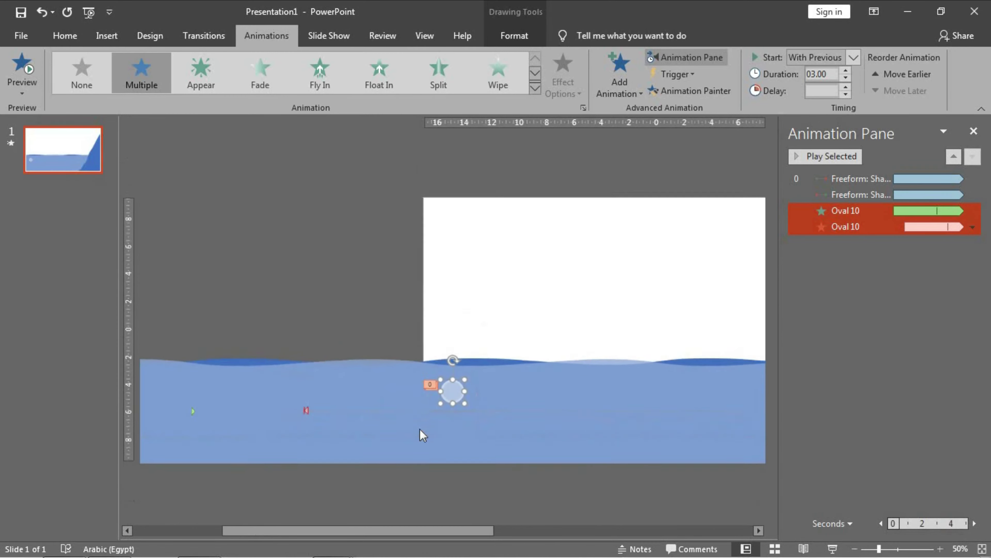
pyautogui.scroll(-1, 421, 428)
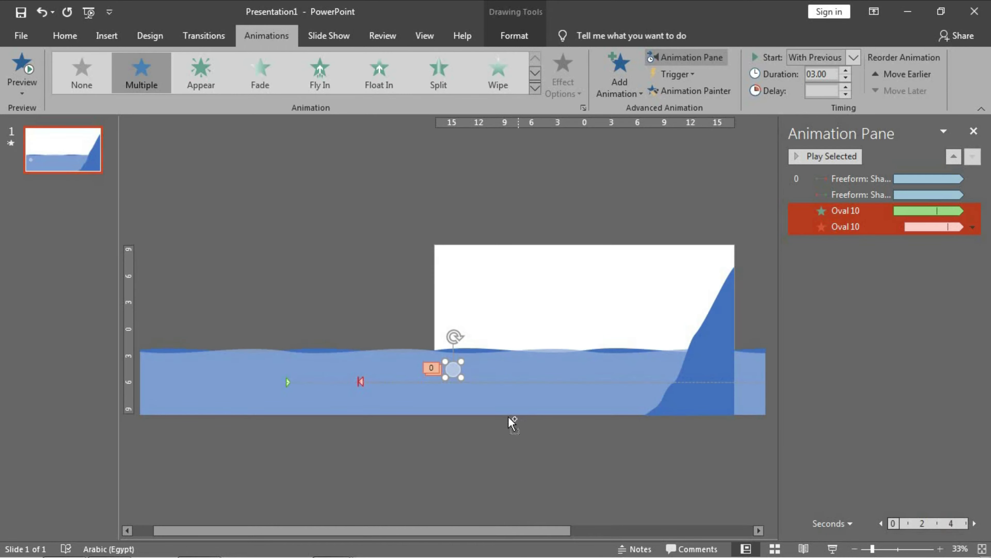
pyautogui.hotkey('ctrl', 'd')
pyautogui.moveTo(457, 381)
pyautogui.mouseDown()
pyautogui.moveTo(496, 378)
pyautogui.moveTo(537, 394)
pyautogui.moveTo(537, 365)
pyautogui.moveTo(558, 375)
pyautogui.mouseUp()
pyautogui.hotkey('ctrl', 'd')
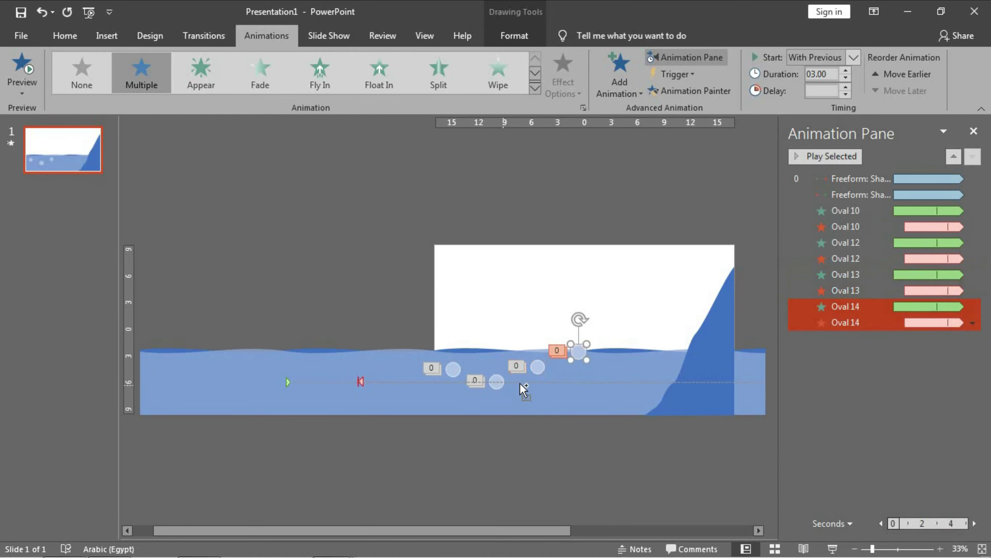
pyautogui.moveTo(580, 382); pyautogui.dragTo(586, 389)
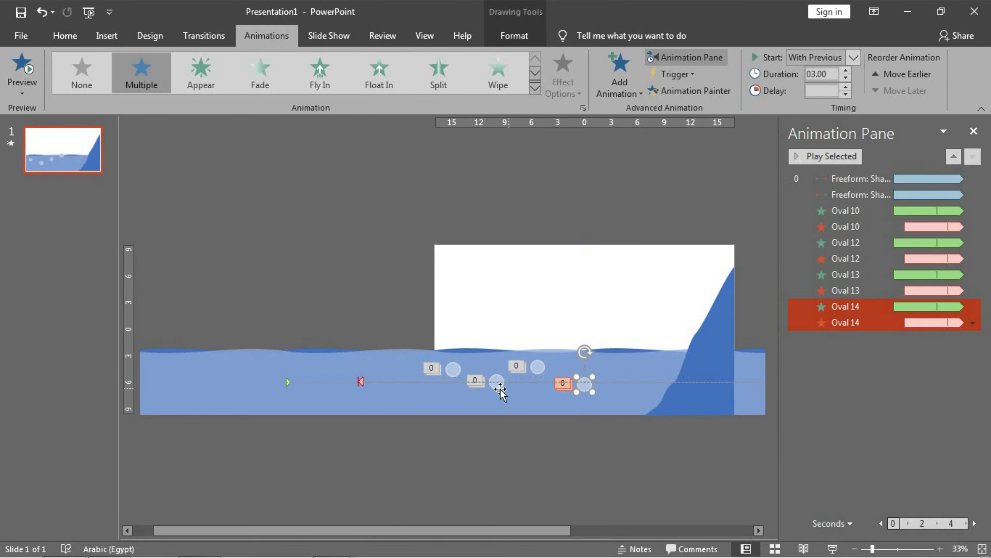
# - Copy Oval 12 to a new spot and duplicate Oval 14 into Oval 16 further right
pyautogui.click(500, 389)
pyautogui.click(495, 383)
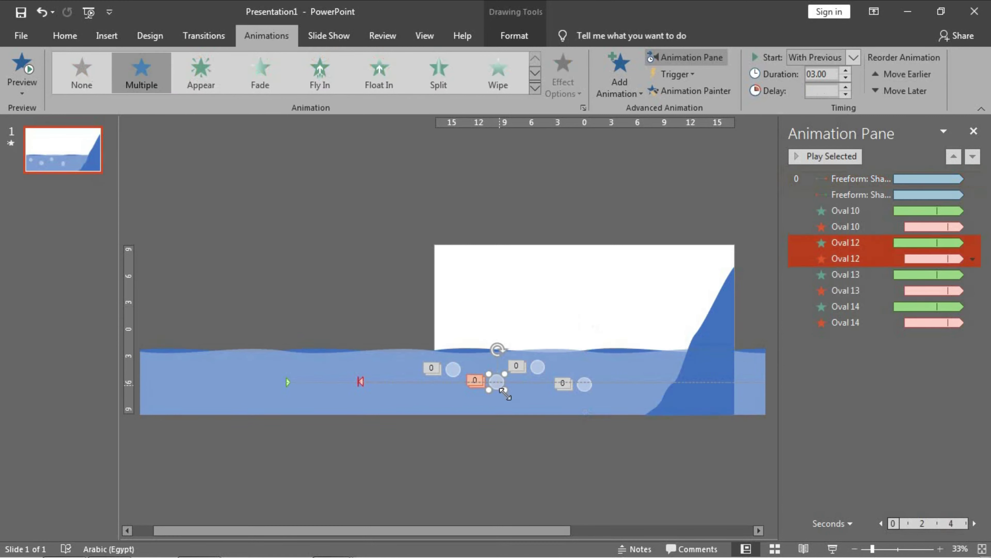
pyautogui.moveTo(496, 383); pyautogui.dragTo(623, 374)
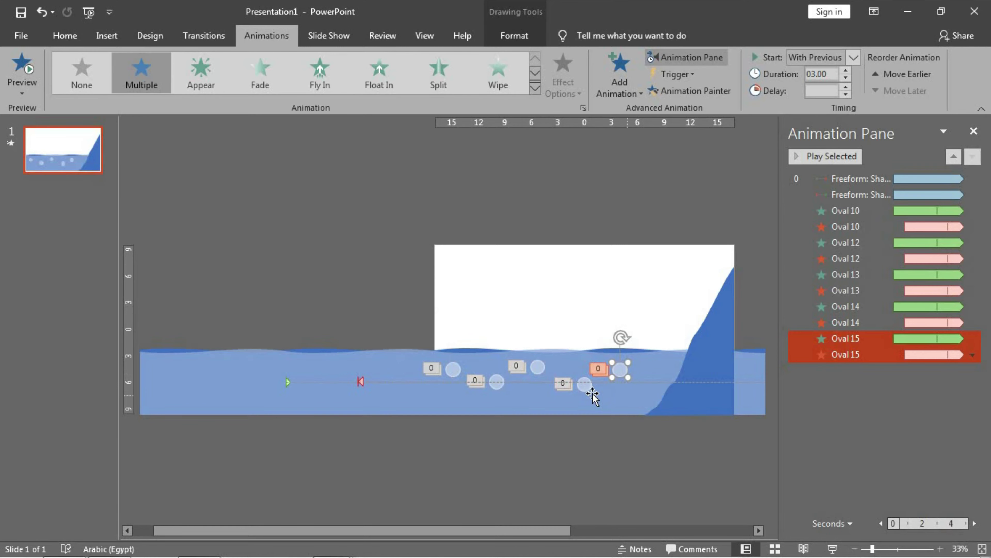
pyautogui.click(585, 390)
pyautogui.hotkey('ctrl', 'd')
pyautogui.moveTo(590, 394); pyautogui.dragTo(653, 396)
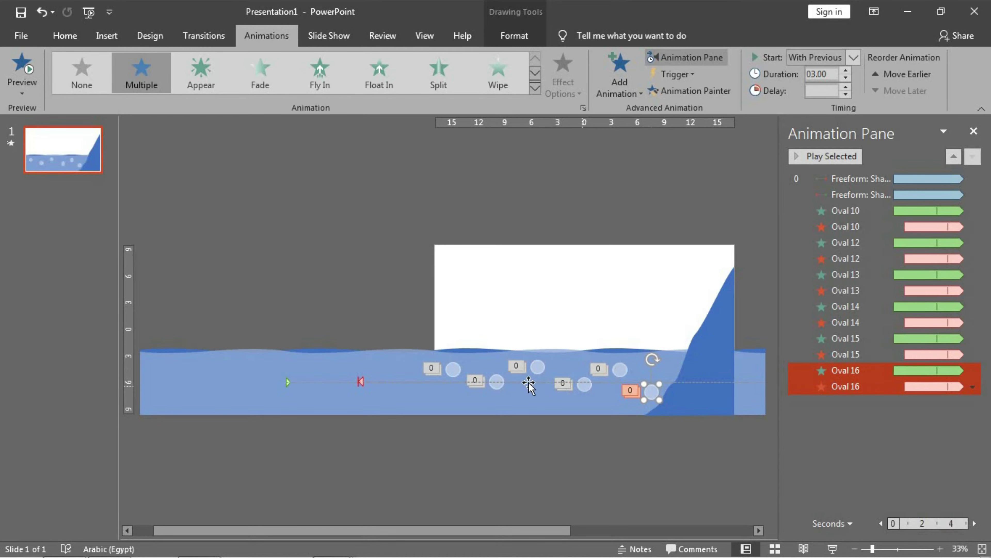
# - Move bubble Oval 17 near the foot of the cliff
pyautogui.scroll(2, 627, 409)
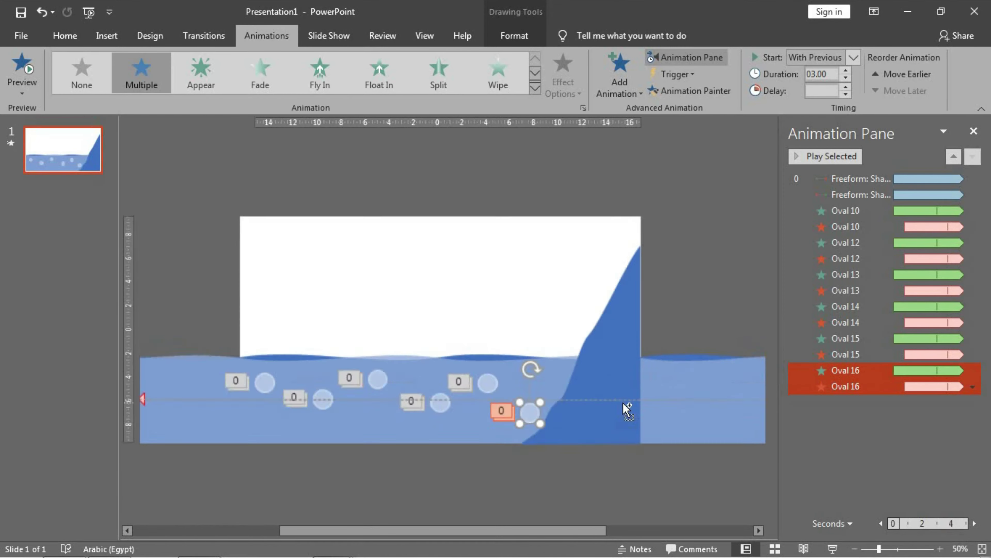
pyautogui.moveTo(589, 473); pyautogui.dragTo(486, 402)
pyautogui.scroll(-1, 485, 402)
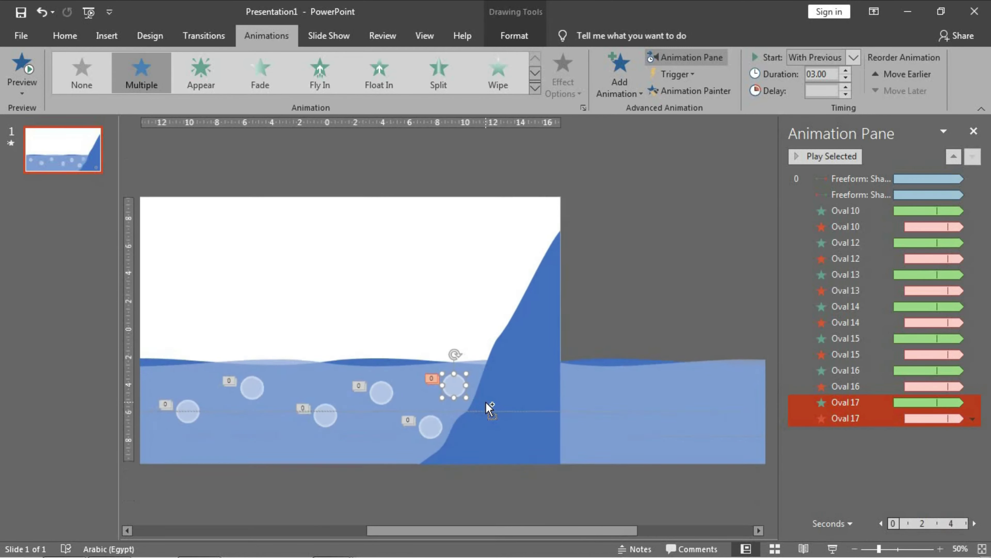
pyautogui.scroll(-1, 486, 401)
# - Drag Ovals 12 through 16 to new heights and positions, scattering them across the water
pyautogui.click(280, 384)
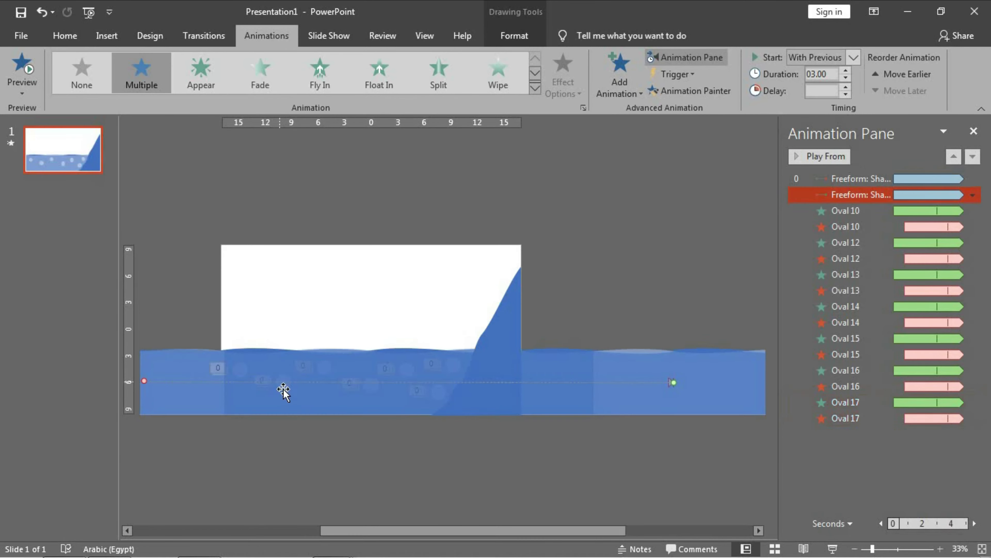
pyautogui.press('Escape')
pyautogui.click(282, 385)
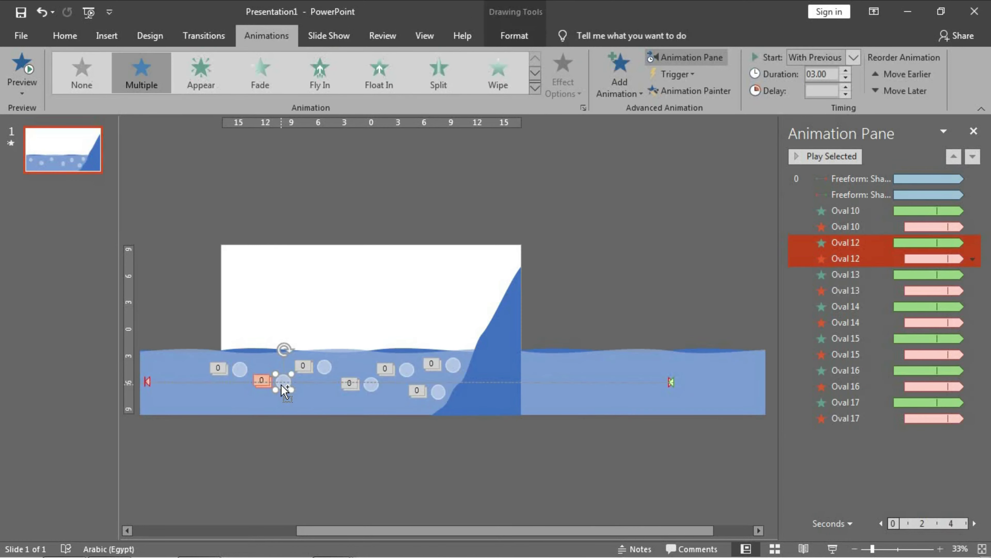
pyautogui.scroll(2, 281, 384)
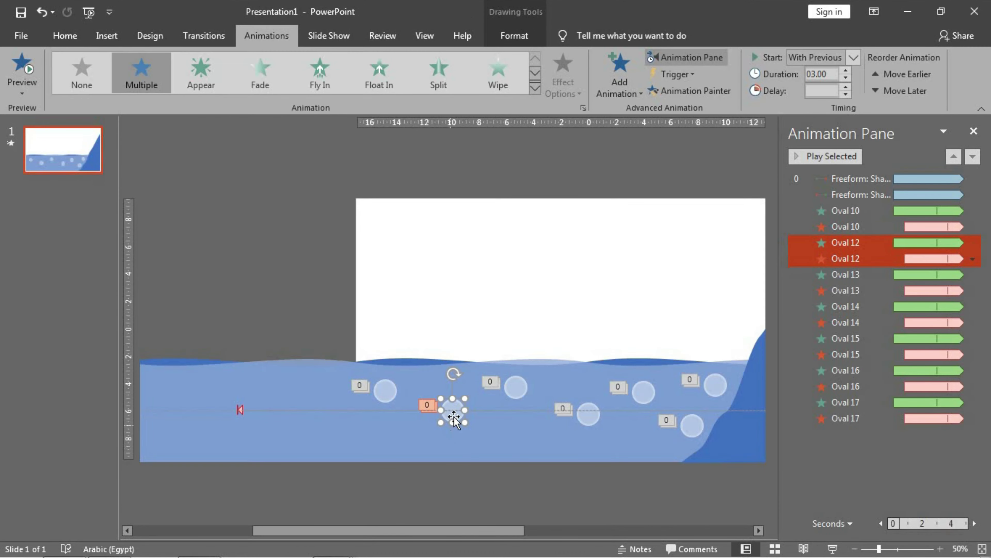
pyautogui.moveTo(454, 418); pyautogui.dragTo(419, 424)
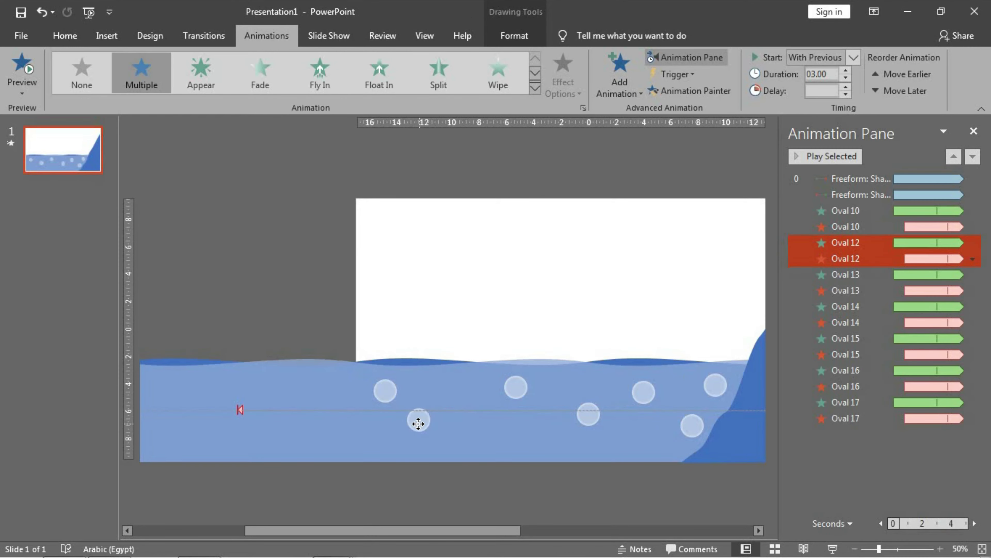
pyautogui.moveTo(507, 391); pyautogui.dragTo(492, 392)
pyautogui.moveTo(591, 421); pyautogui.dragTo(554, 408)
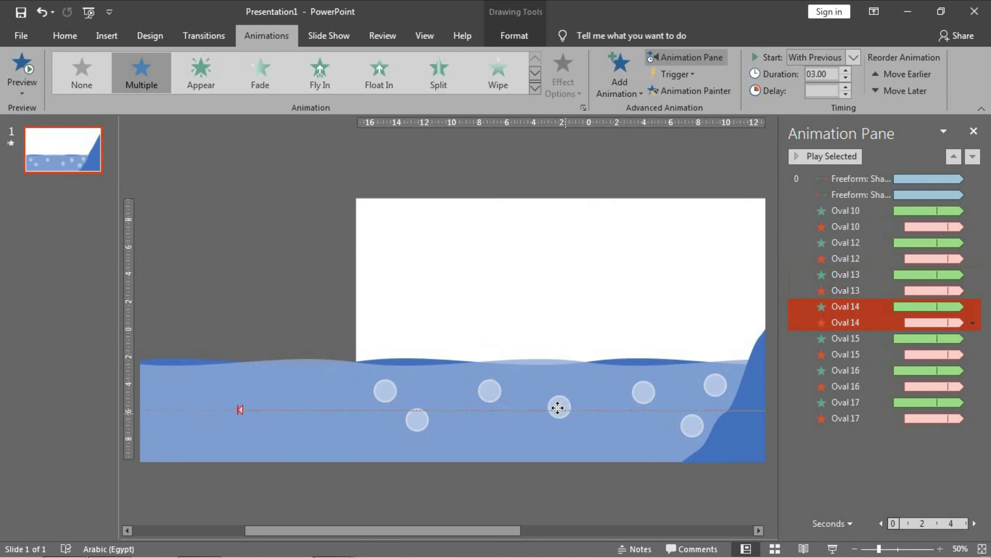
pyautogui.moveTo(641, 394)
pyautogui.mouseDown()
pyautogui.moveTo(614, 405)
pyautogui.moveTo(602, 395)
pyautogui.moveTo(603, 418)
pyautogui.mouseUp()
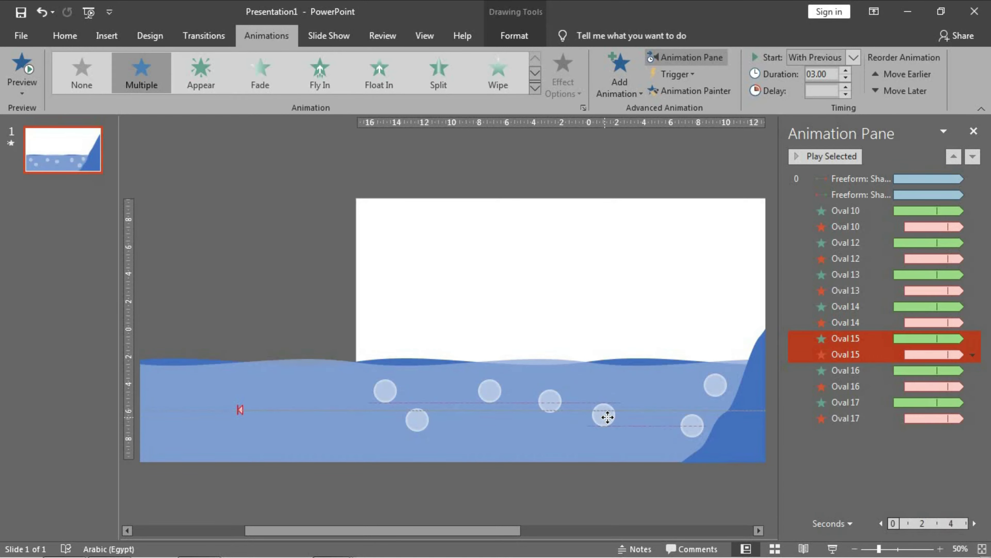
pyautogui.moveTo(691, 427); pyautogui.dragTo(657, 393)
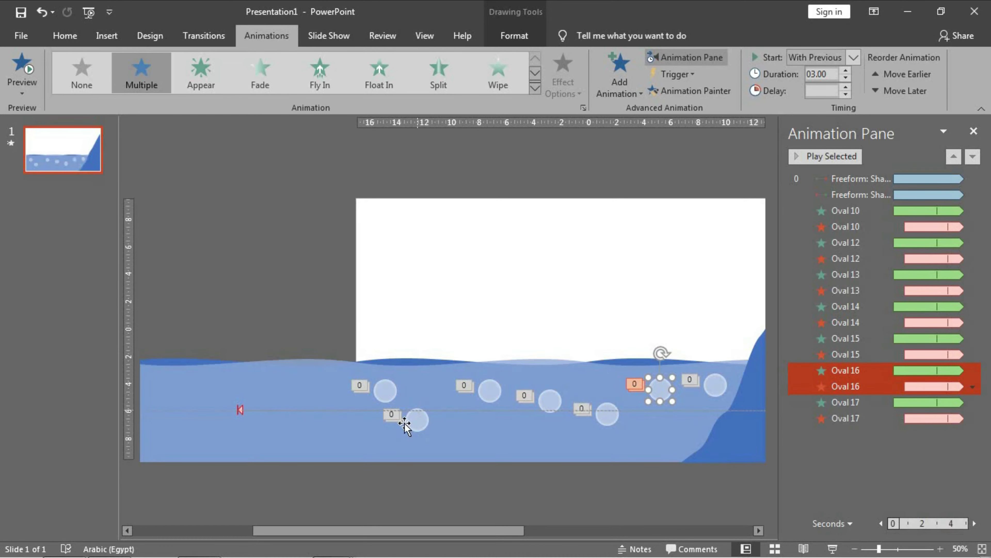
pyautogui.moveTo(416, 420); pyautogui.dragTo(428, 415)
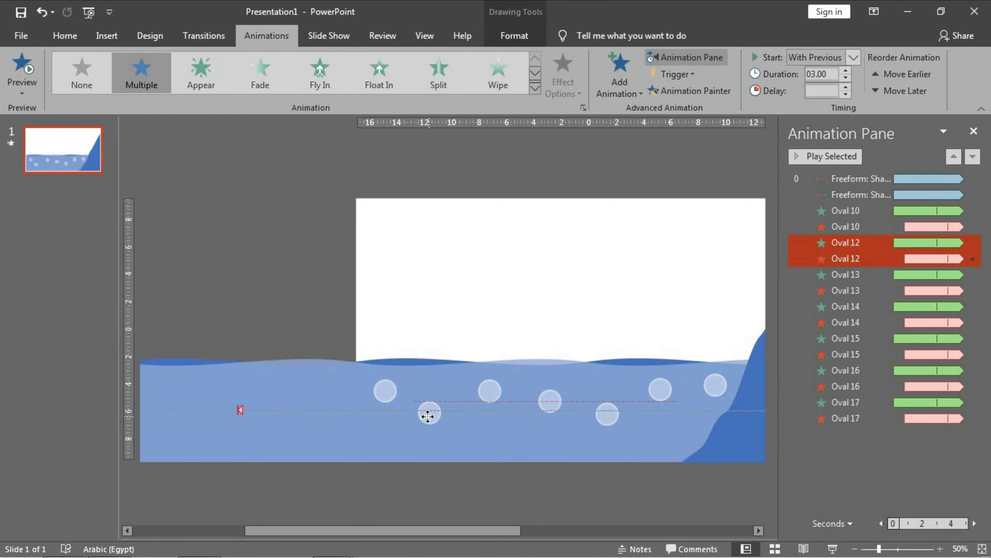
pyautogui.click(385, 393)
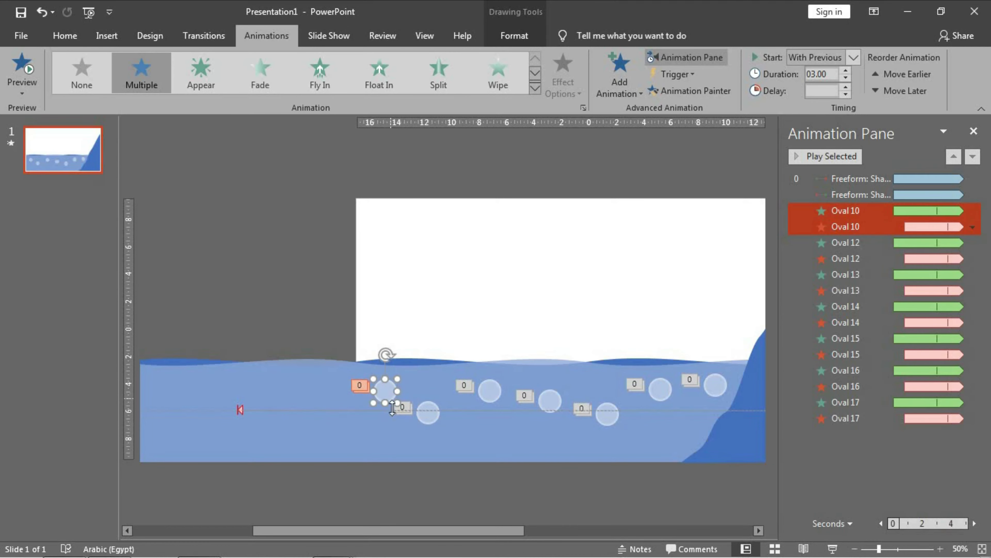
# - Duplicate bubble Oval 10, shrink the copy into a small bubble, and make several more copies
pyautogui.hotkey('ctrl', 'd')
pyautogui.moveTo(386, 395)
pyautogui.mouseDown()
pyautogui.moveTo(430, 382)
pyautogui.moveTo(425, 390)
pyautogui.mouseUp()
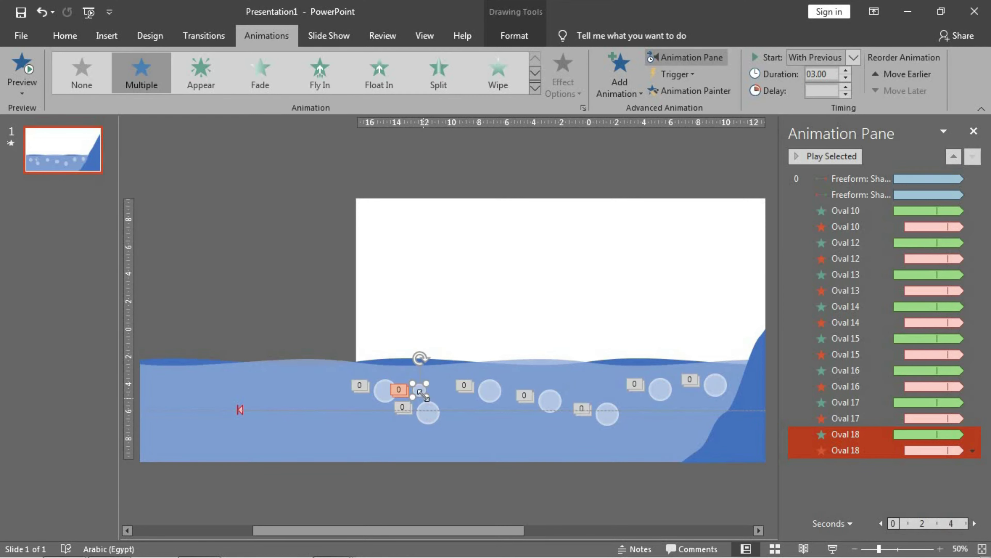
pyautogui.moveTo(418, 391); pyautogui.dragTo(409, 384)
pyautogui.hotkey('ctrl', 'd')
pyautogui.hotkey('ctrl', 'd')
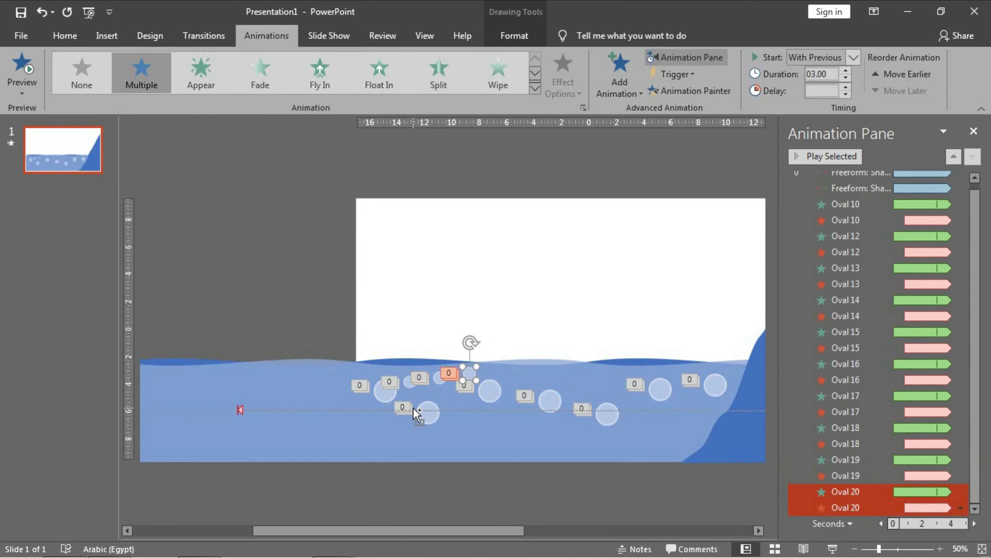
pyautogui.hotkey('ctrl', 'd')
pyautogui.hotkey('ctrl', 'd')
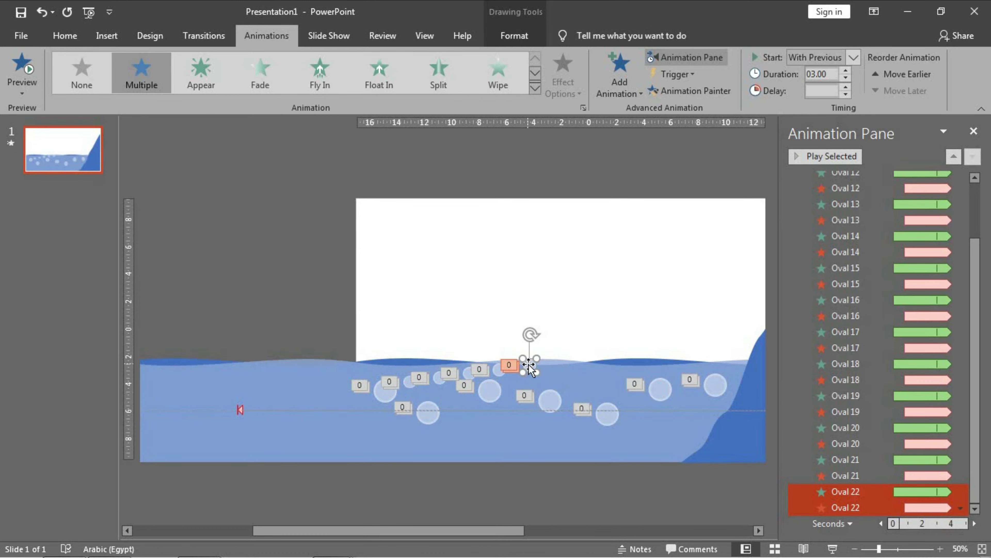
# - Scatter the small bubbles, including Ovals 19, 20 and 21, lower and across the water
pyautogui.moveTo(532, 365); pyautogui.dragTo(688, 379)
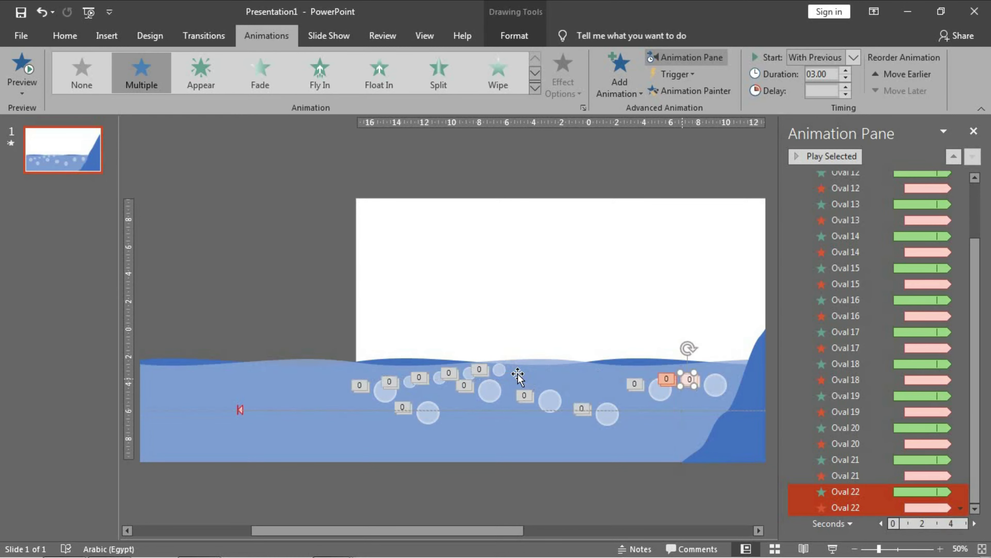
pyautogui.click(499, 371)
pyautogui.moveTo(565, 388); pyautogui.dragTo(584, 392)
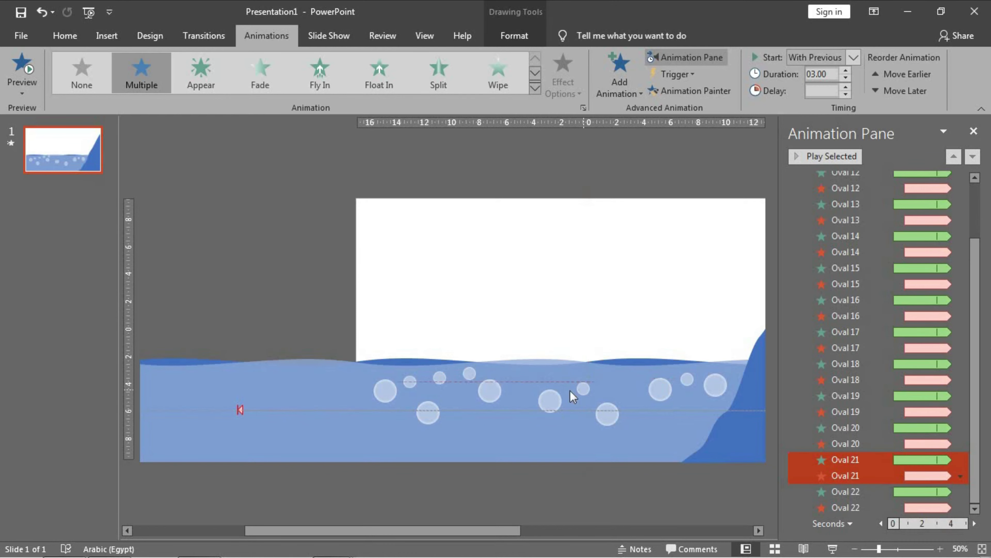
pyautogui.moveTo(471, 371); pyautogui.dragTo(516, 381)
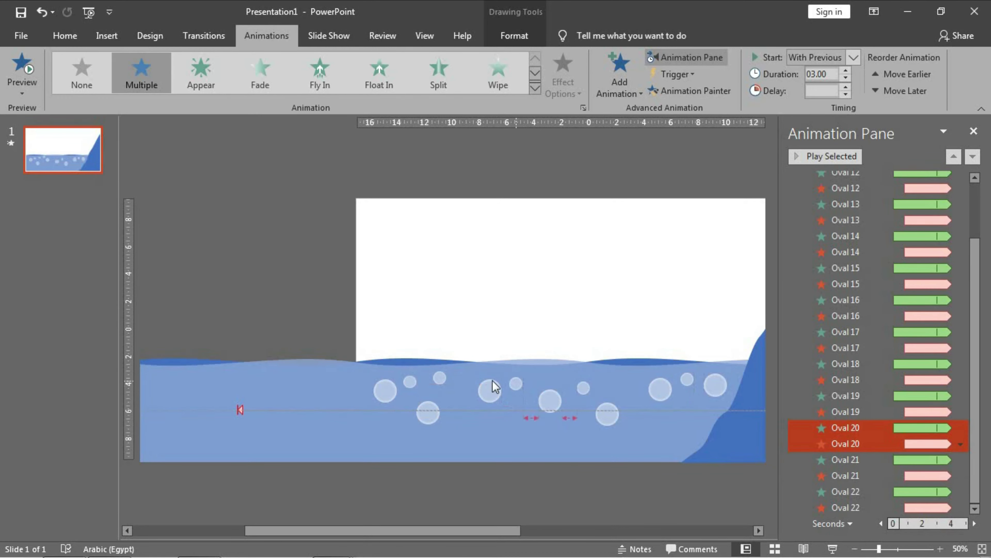
pyautogui.moveTo(437, 375)
pyautogui.mouseDown()
pyautogui.moveTo(466, 403)
pyautogui.moveTo(454, 398)
pyautogui.mouseUp()
pyautogui.keyDown('ctrl'); pyautogui.scroll(-2, 561, 428); pyautogui.keyUp('ctrl')
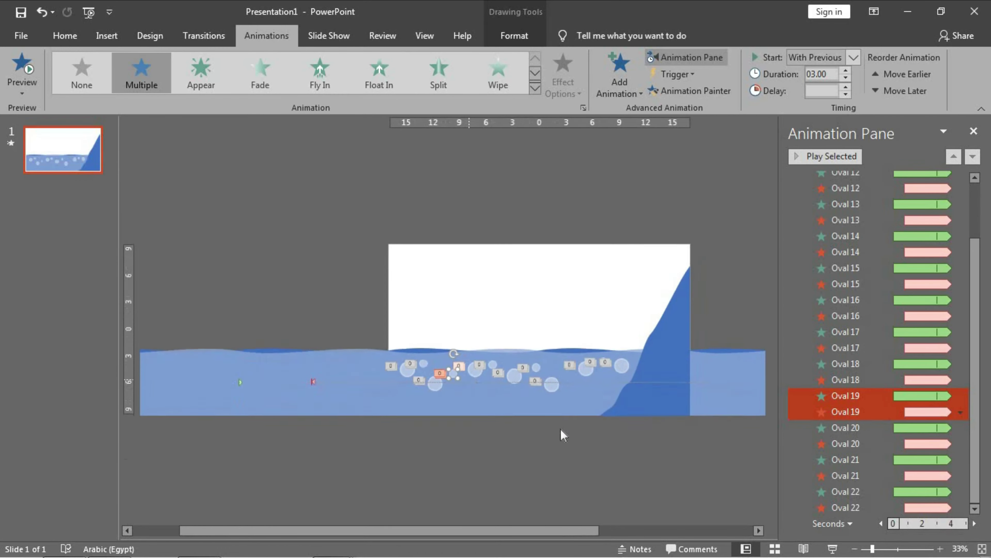
# - Delay both animations of Ovals 12, 15 and 18 by 0.5 seconds
pyautogui.click(638, 462)
pyautogui.scroll(2, 900, 300)
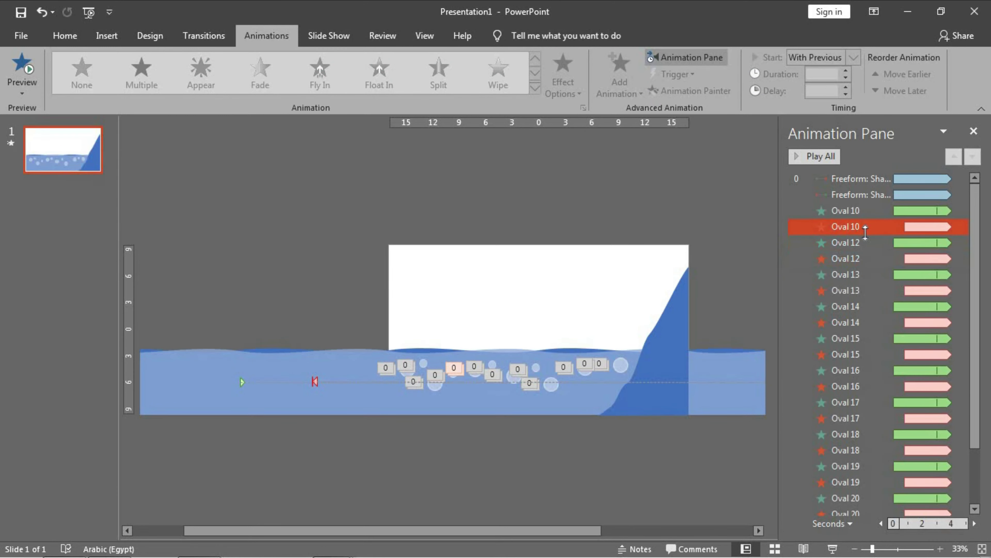
pyautogui.click(851, 243)
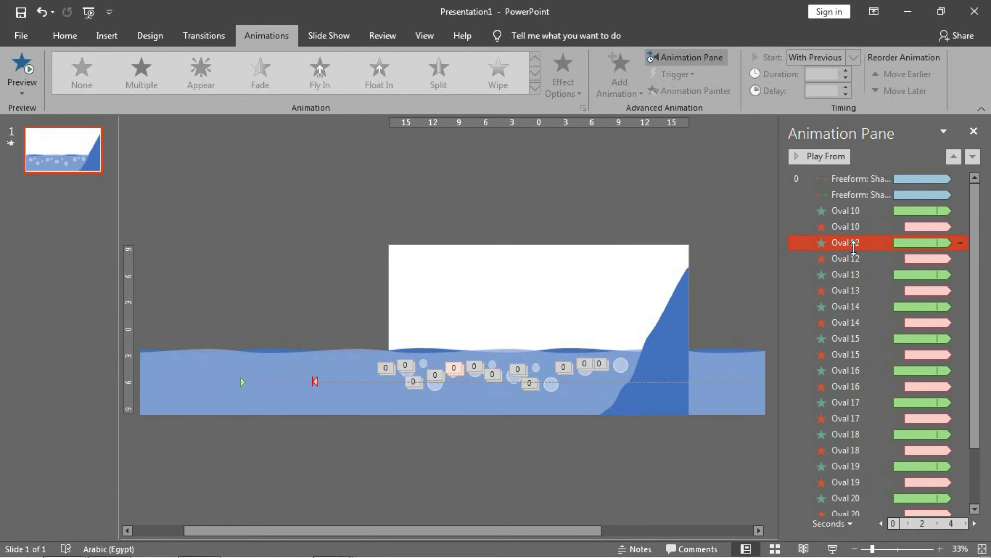
pyautogui.keyDown('shift'); pyautogui.click(852, 258); pyautogui.keyUp('shift')
pyautogui.keyDown('shift'); pyautogui.click(850, 278); pyautogui.keyUp('shift')
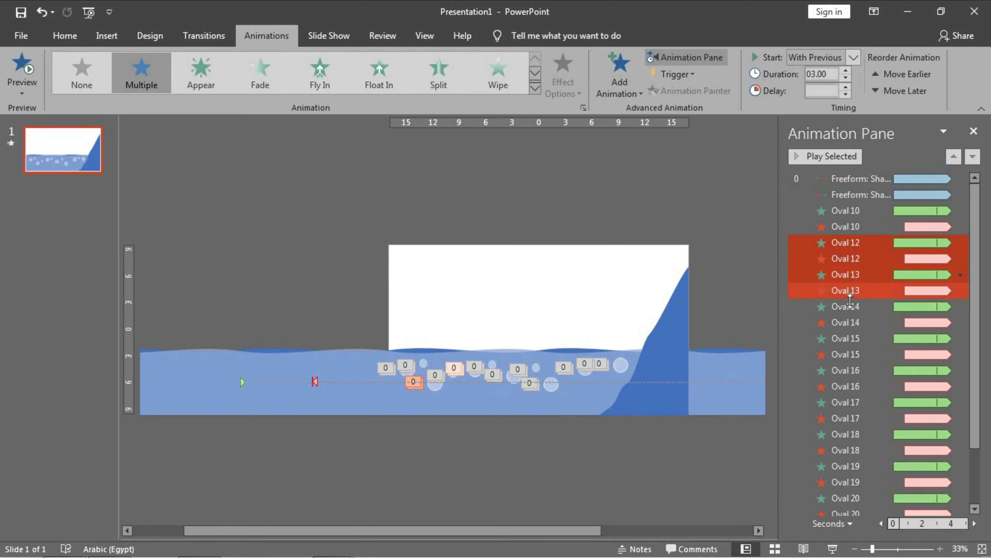
pyautogui.keyDown('ctrl'); pyautogui.click(847, 354); pyautogui.keyUp('ctrl')
pyautogui.keyDown('ctrl'); pyautogui.click(848, 434); pyautogui.keyUp('ctrl')
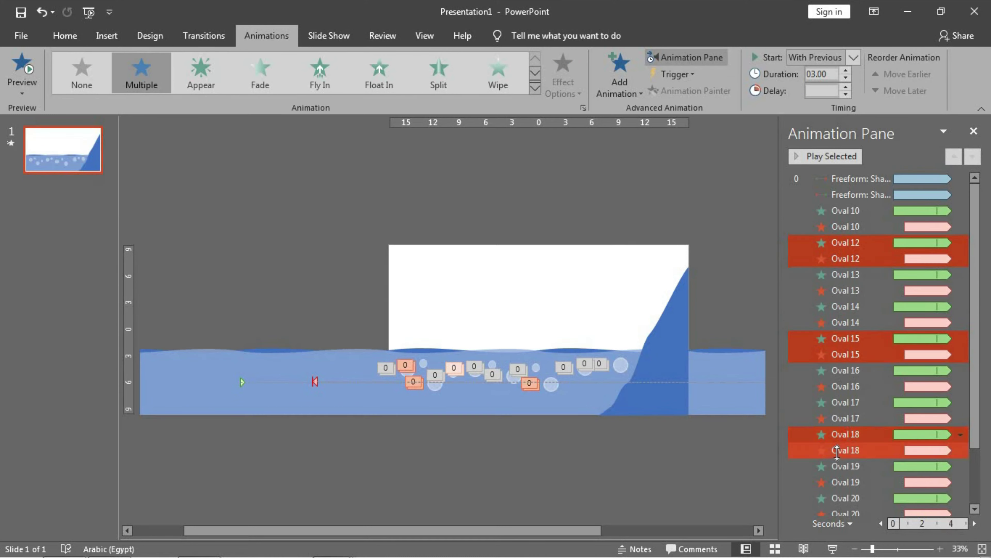
pyautogui.keyDown('ctrl'); pyautogui.click(847, 450); pyautogui.keyUp('ctrl')
pyautogui.click(846, 88)
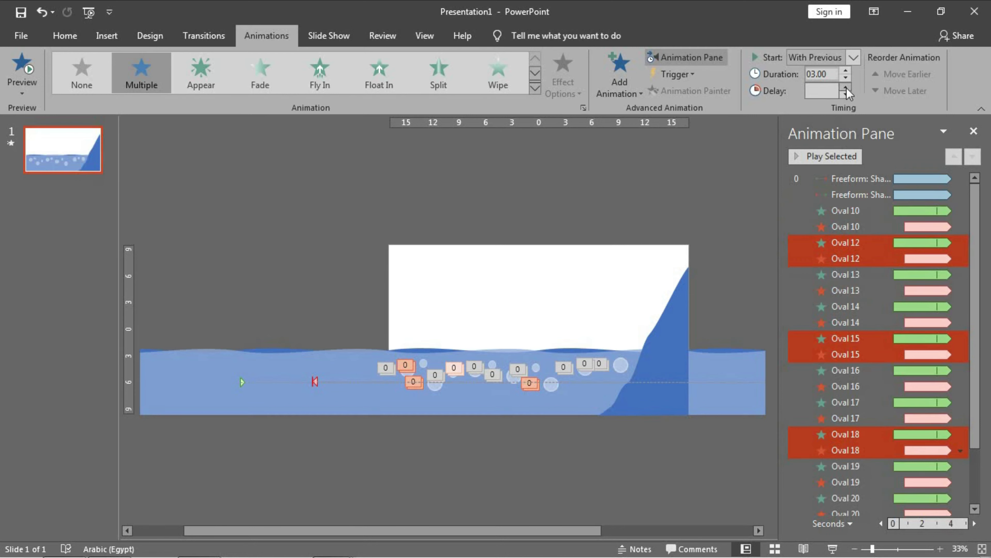
pyautogui.click(846, 88)
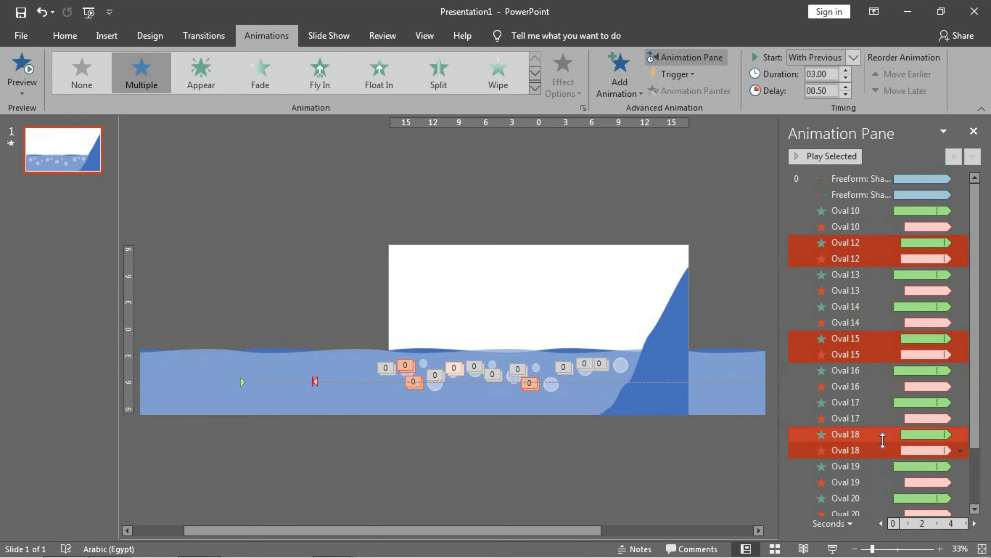
# - Add a further 0.25-second delay to the animations of Ovals 19, 20, 22 and 12
pyautogui.scroll(-2, 883, 440)
pyautogui.keyDown('ctrl'); pyautogui.click(883, 441); pyautogui.keyUp('ctrl')
pyautogui.click(849, 396)
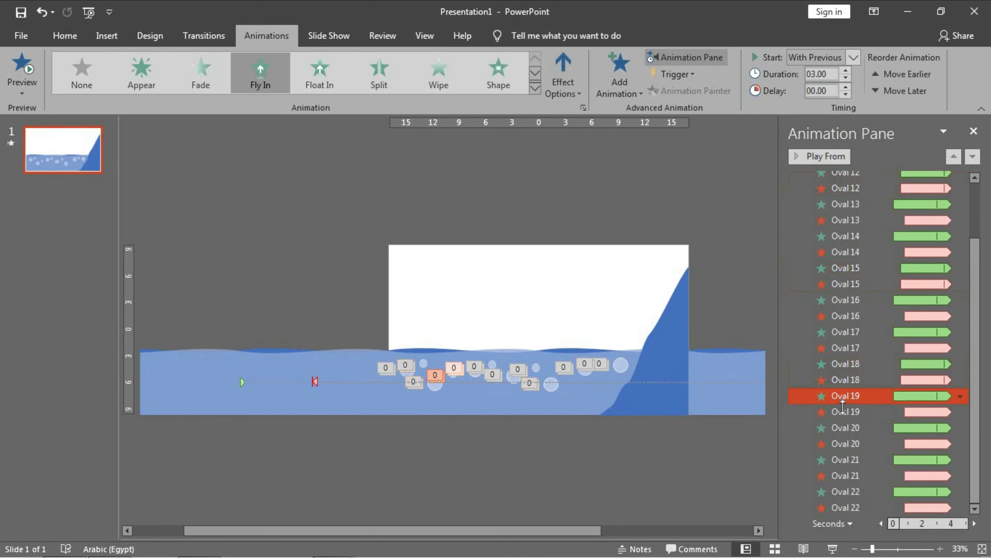
pyautogui.keyDown('ctrl'); pyautogui.click(849, 411); pyautogui.keyUp('ctrl')
pyautogui.keyDown('ctrl'); pyautogui.click(849, 461); pyautogui.keyUp('ctrl')
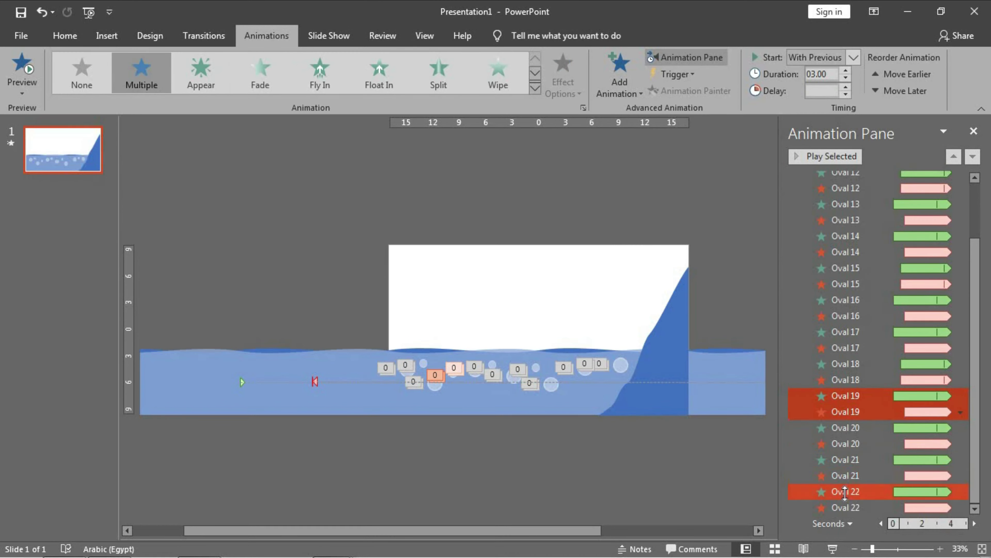
pyautogui.keyDown('ctrl'); pyautogui.click(844, 508); pyautogui.keyUp('ctrl')
pyautogui.keyDown('ctrl'); pyautogui.click(845, 446); pyautogui.keyUp('ctrl')
pyautogui.keyDown('ctrl'); pyautogui.click(846, 429); pyautogui.keyUp('ctrl')
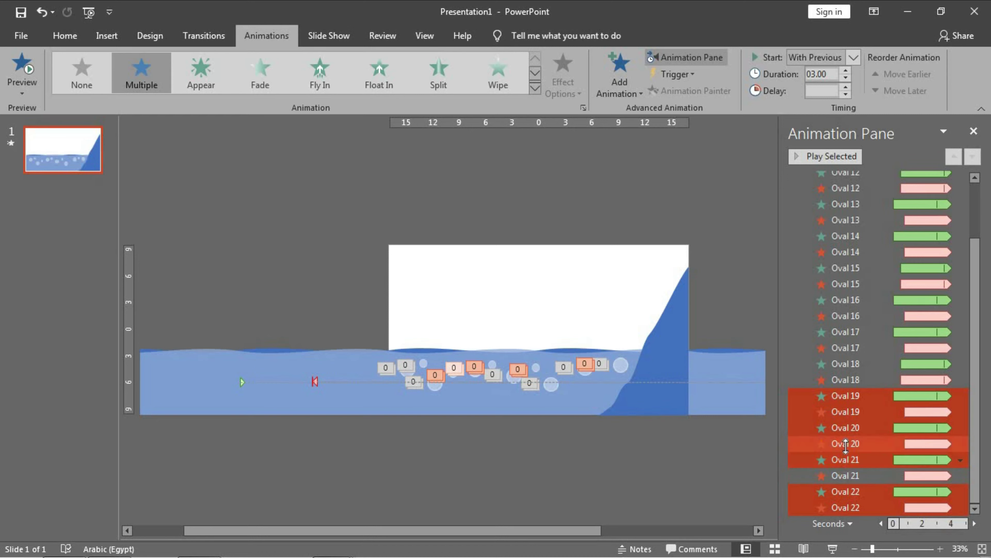
pyautogui.keyDown('ctrl'); pyautogui.click(847, 189); pyautogui.keyUp('ctrl')
pyautogui.click(846, 87)
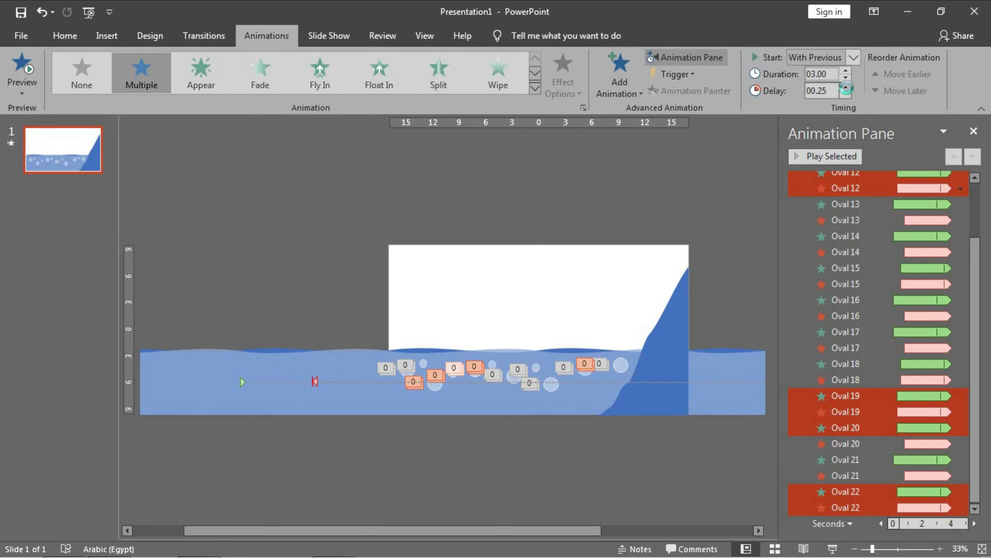
pyautogui.click(846, 87)
pyautogui.click(847, 88)
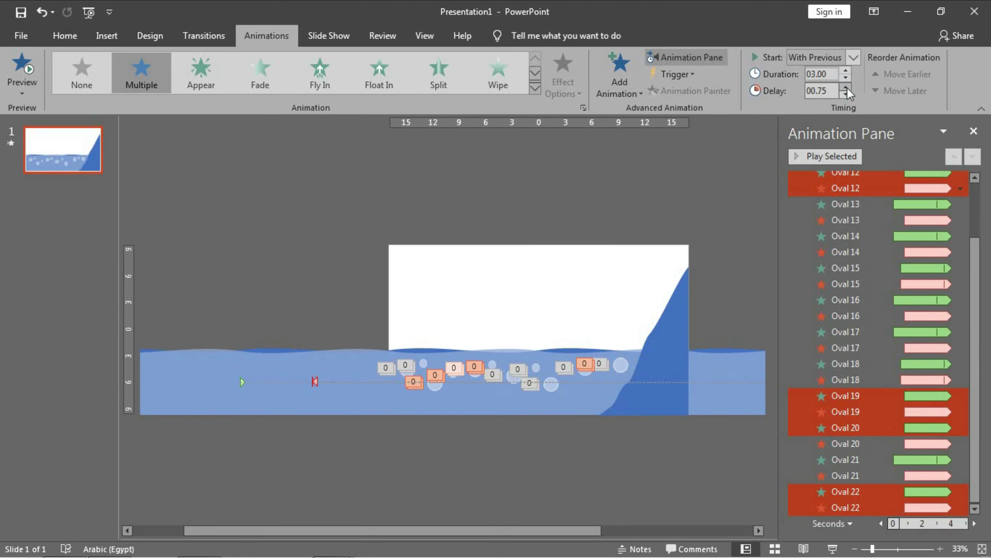
# - Close the Animation Pane and bring up the cliff shape's Format Shape settings
pyautogui.click(626, 472)
pyautogui.click(973, 132)
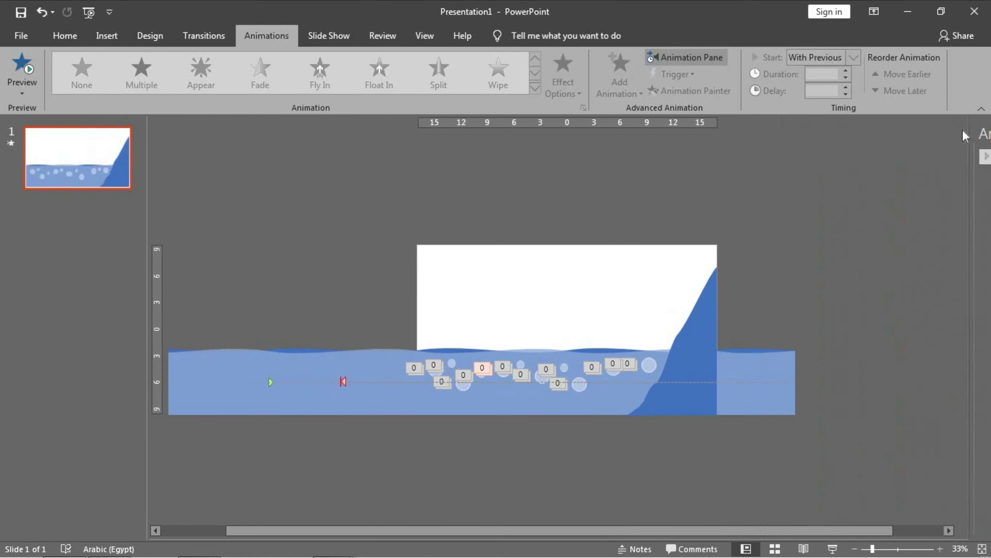
pyautogui.click(693, 348)
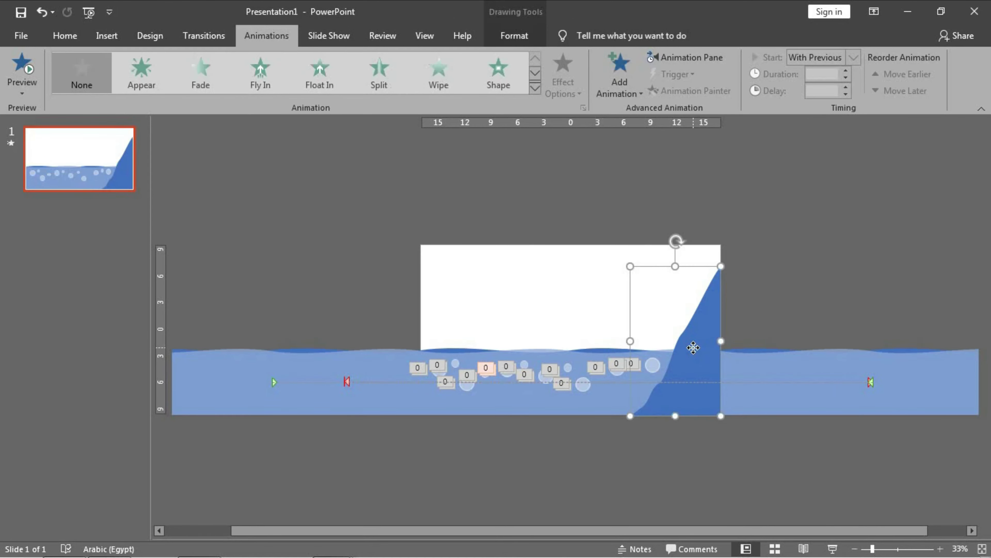
pyautogui.rightClick(693, 348)
pyautogui.click(719, 320)
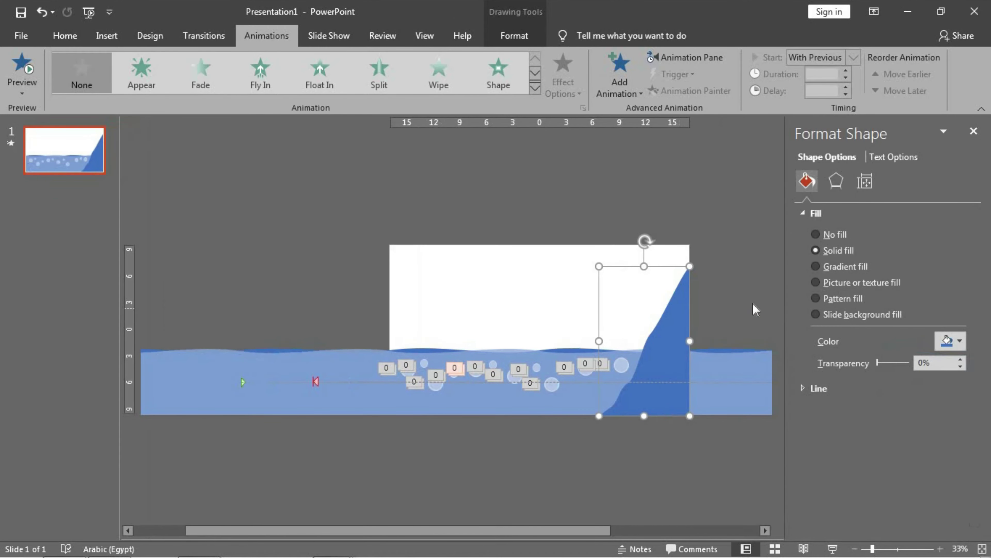
# - Fill the cliff with the brown scratched texture after trying marble and dark wood
pyautogui.click(851, 282)
pyautogui.click(952, 379)
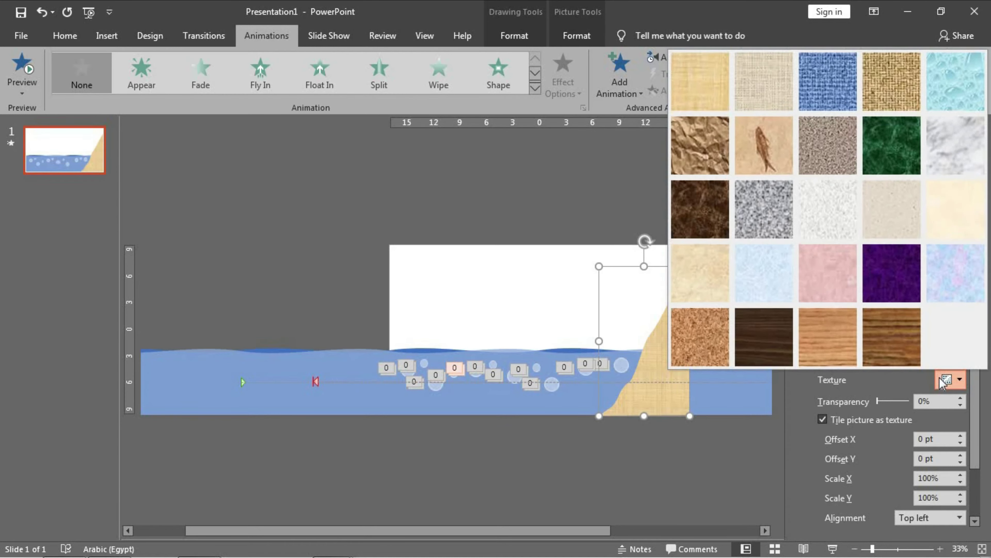
pyautogui.click(700, 209)
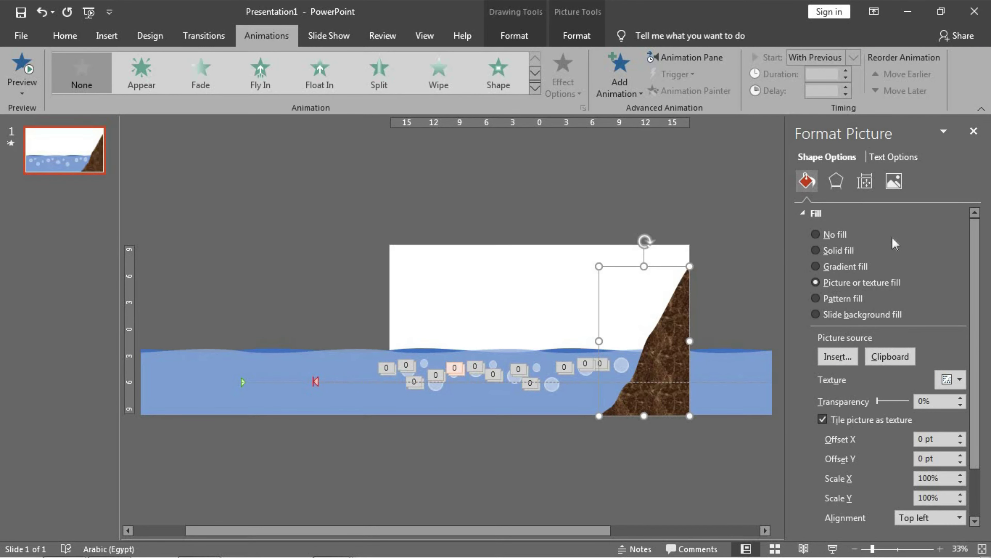
pyautogui.click(952, 378)
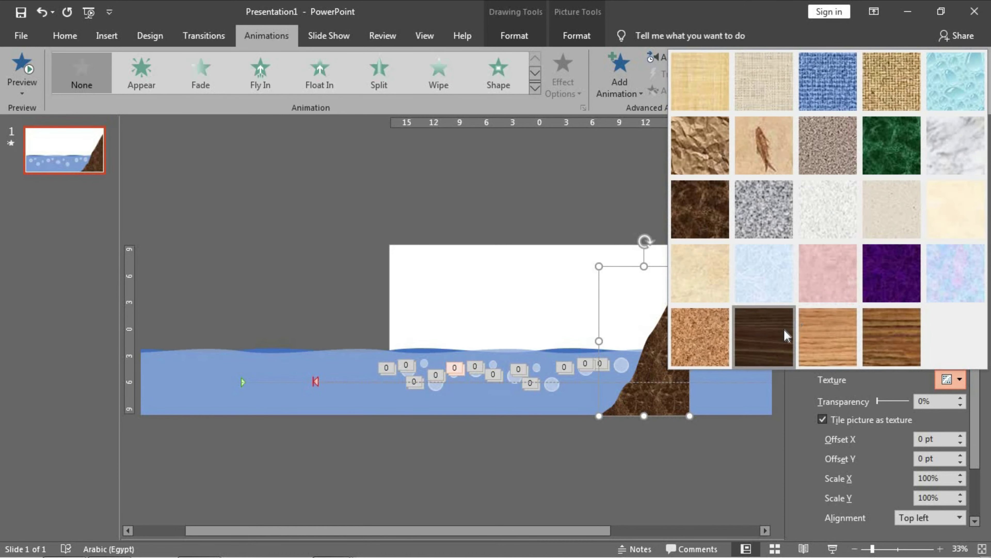
pyautogui.click(786, 332)
pyautogui.click(952, 379)
pyautogui.click(834, 226)
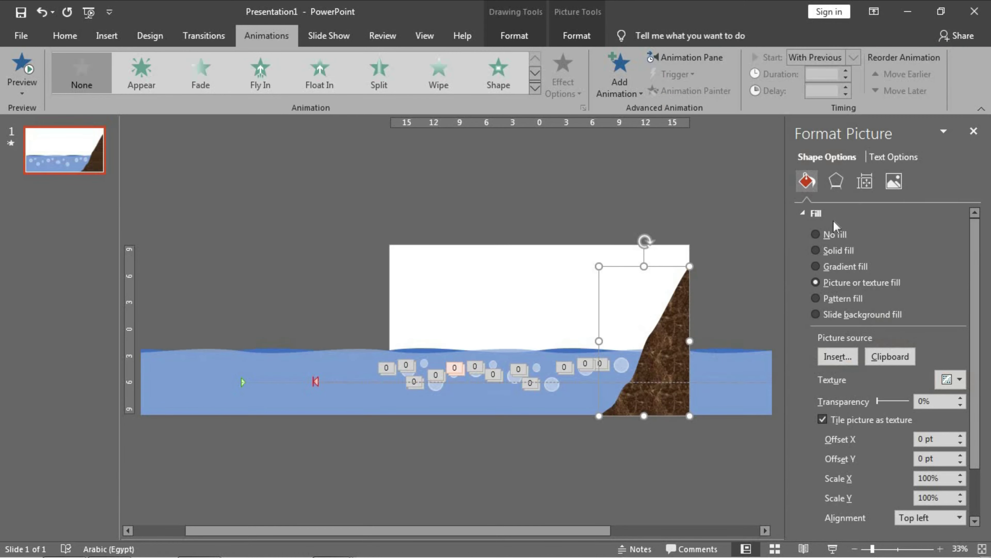
pyautogui.click(974, 132)
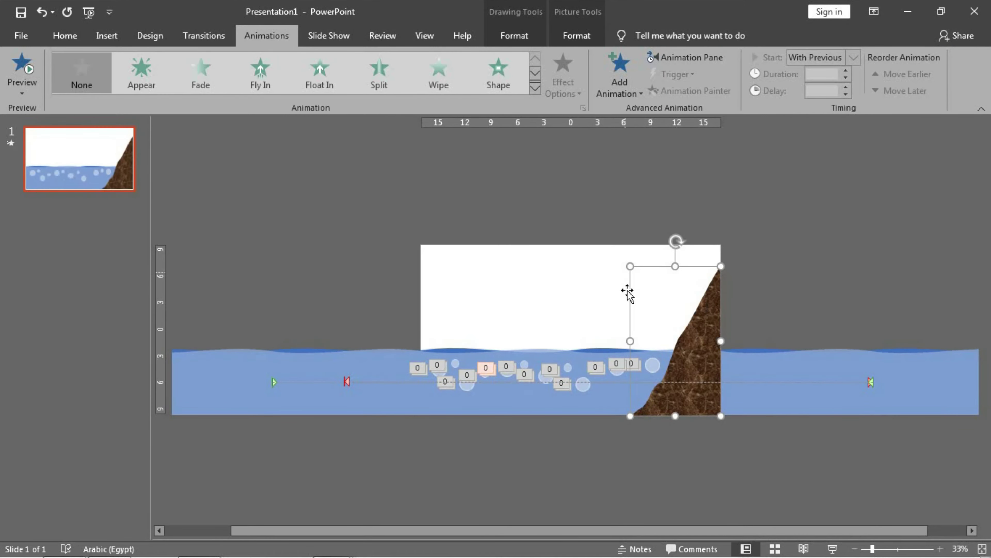
# - Stretch the cliff further left and nudge three bubbles near its slope into new spots
pyautogui.moveTo(629, 342); pyautogui.dragTo(613, 341)
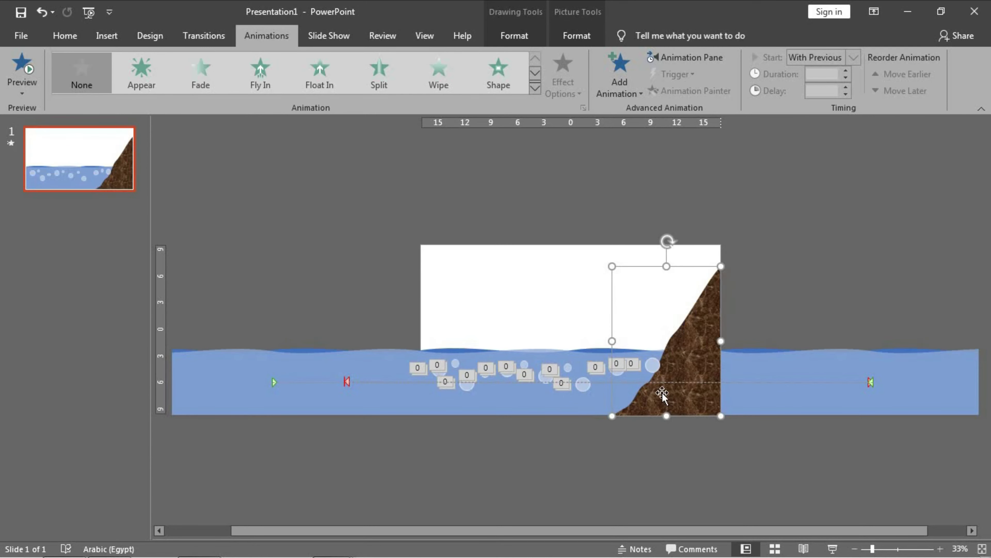
pyautogui.scroll(4, 664, 391)
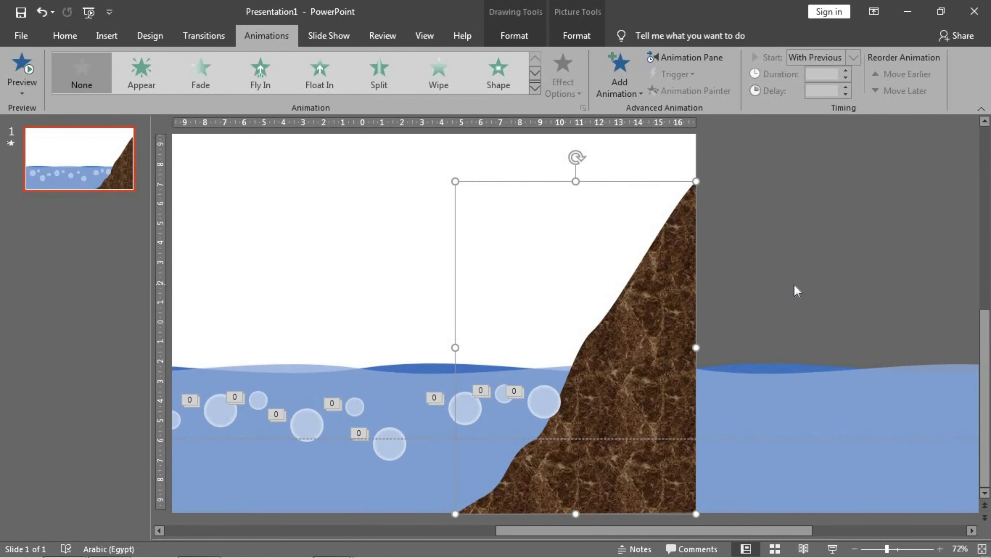
pyautogui.moveTo(538, 405); pyautogui.dragTo(539, 403)
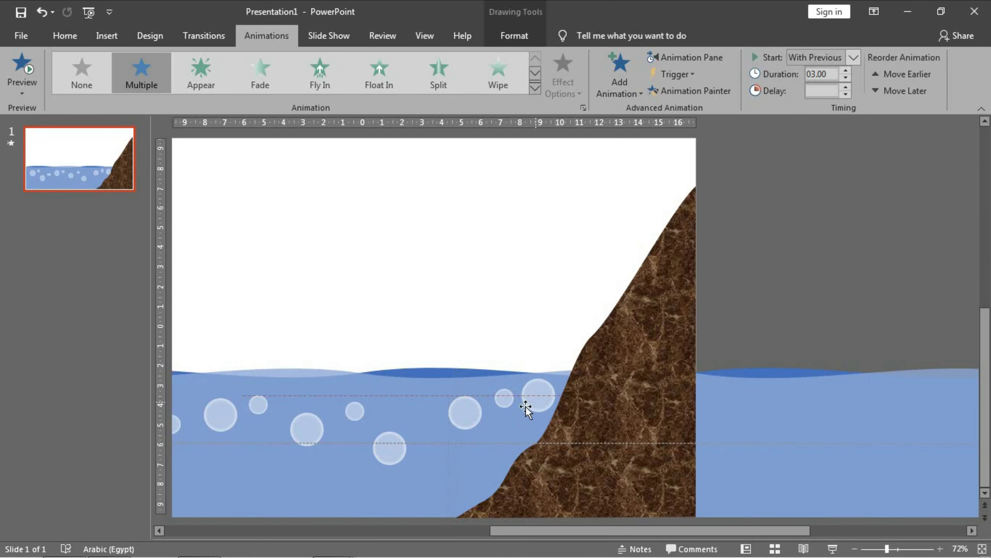
pyautogui.moveTo(465, 414); pyautogui.dragTo(450, 417)
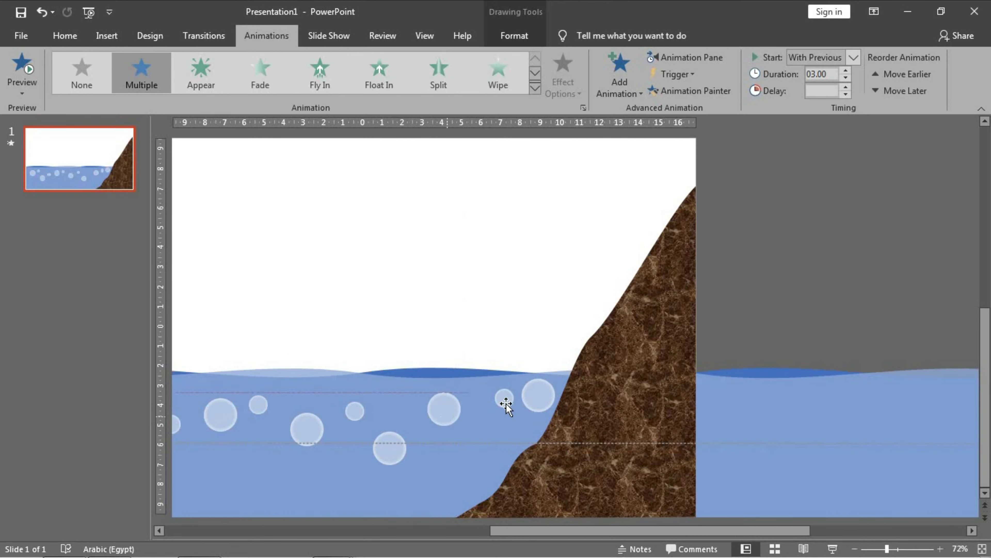
pyautogui.moveTo(505, 398)
pyautogui.mouseDown()
pyautogui.moveTo(493, 428)
pyautogui.moveTo(516, 408)
pyautogui.mouseUp()
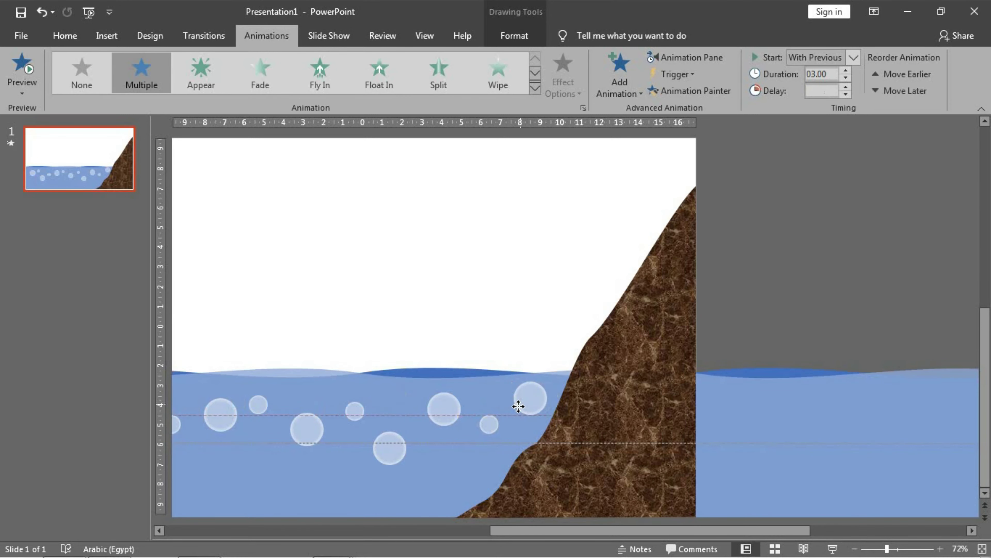
pyautogui.click(800, 304)
pyautogui.keyDown('ctrl'); pyautogui.scroll(-1, 724, 326); pyautogui.keyUp('ctrl')
pyautogui.keyDown('ctrl'); pyautogui.scroll(-3, 724, 326); pyautogui.keyUp('ctrl')
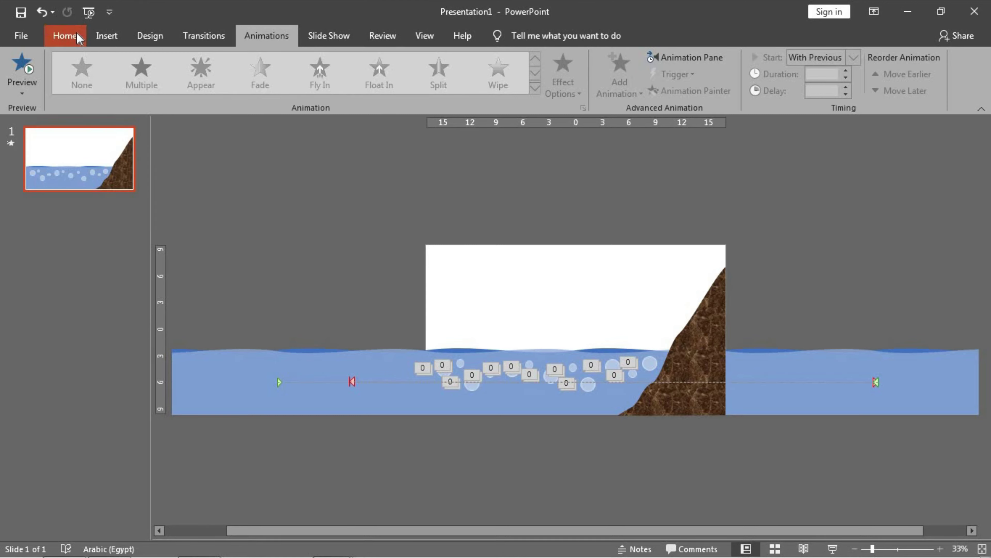
# - Search Online Pictures on Bing for 'tree cartoon'
pyautogui.click(66, 36)
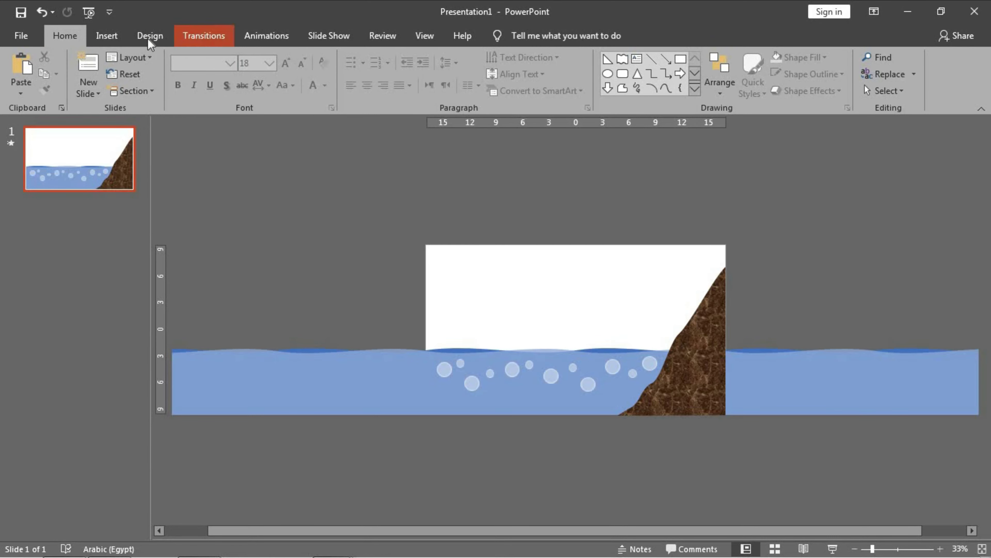
pyautogui.click(106, 36)
pyautogui.click(265, 78)
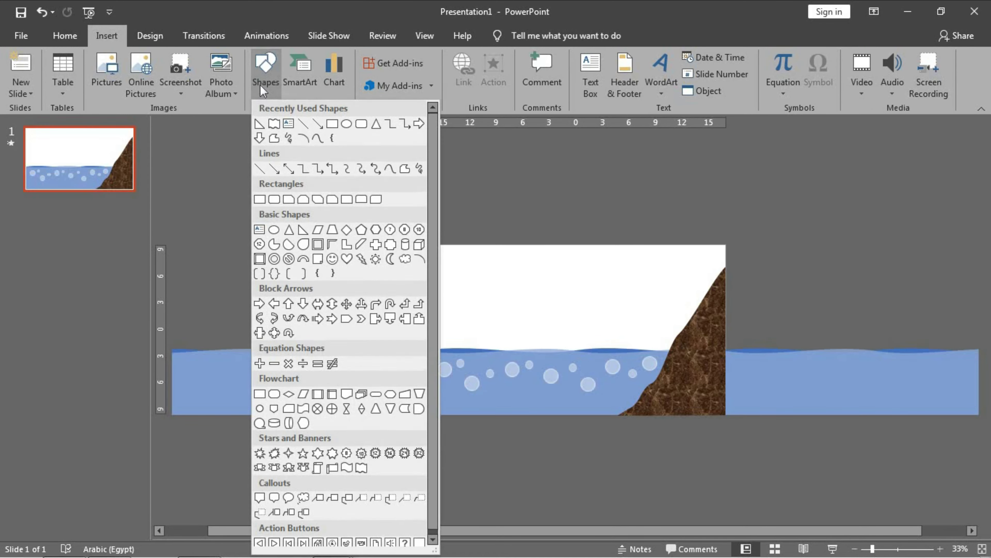
pyautogui.click(133, 84)
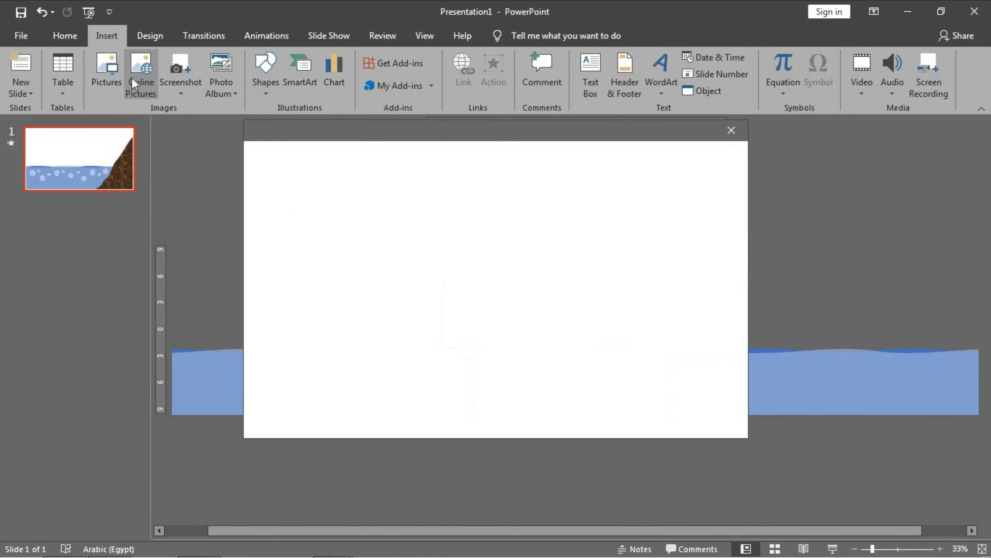
pyautogui.click(565, 206)
pyautogui.write('tree cartoon')
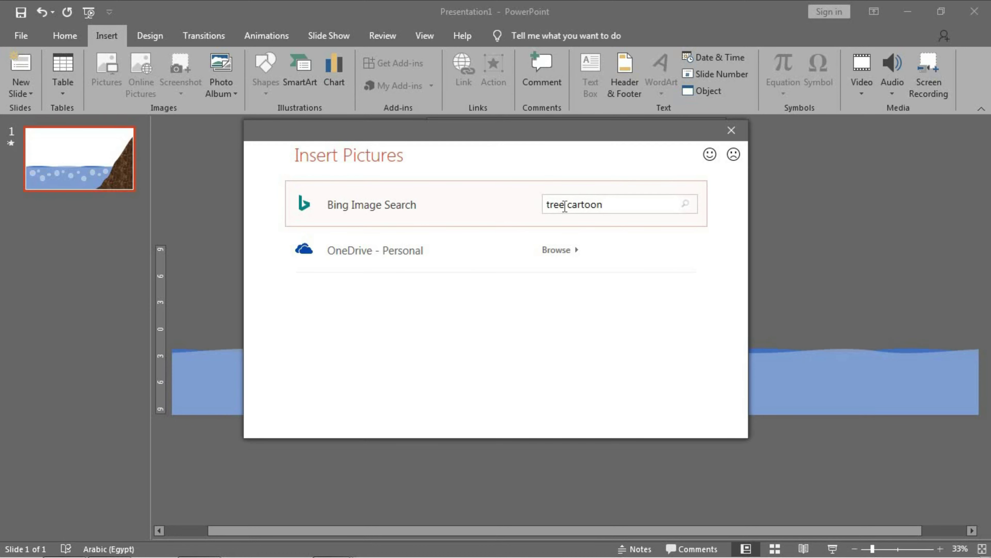
pyautogui.press('Return')
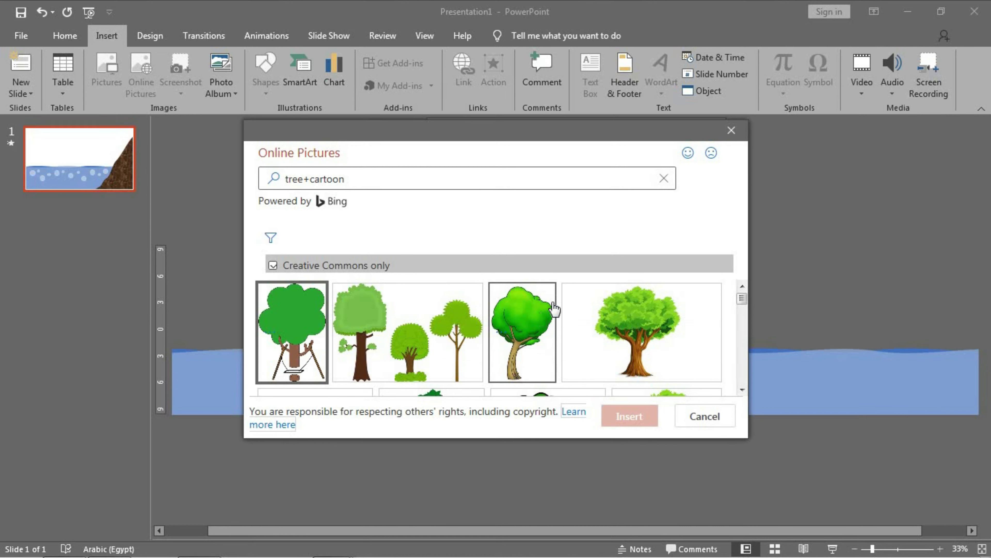
# - Pick the bright green cartoon tree from the results and insert it
pyautogui.scroll(-1, 542, 308)
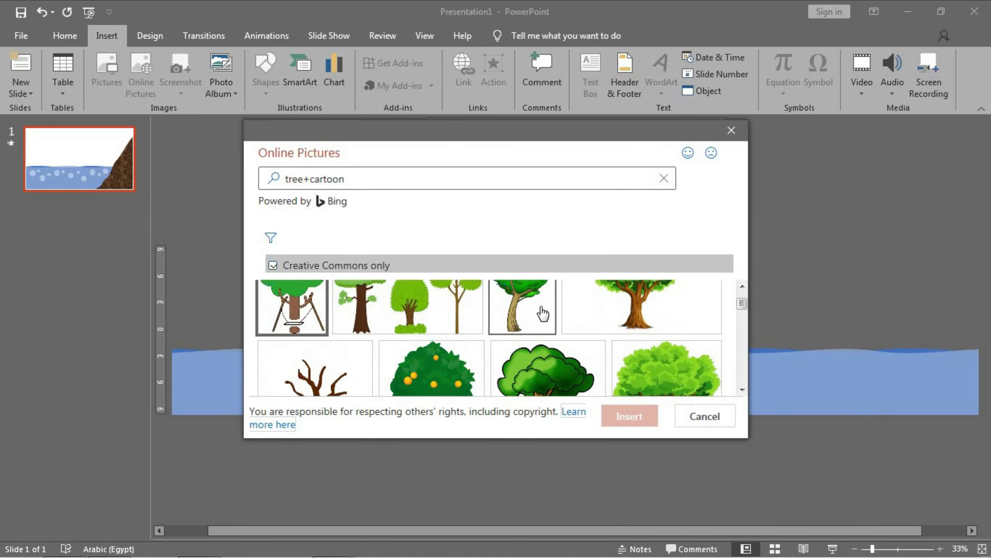
pyautogui.scroll(-1, 542, 309)
pyautogui.scroll(-1, 543, 308)
pyautogui.scroll(-1, 543, 309)
pyautogui.scroll(-1, 542, 308)
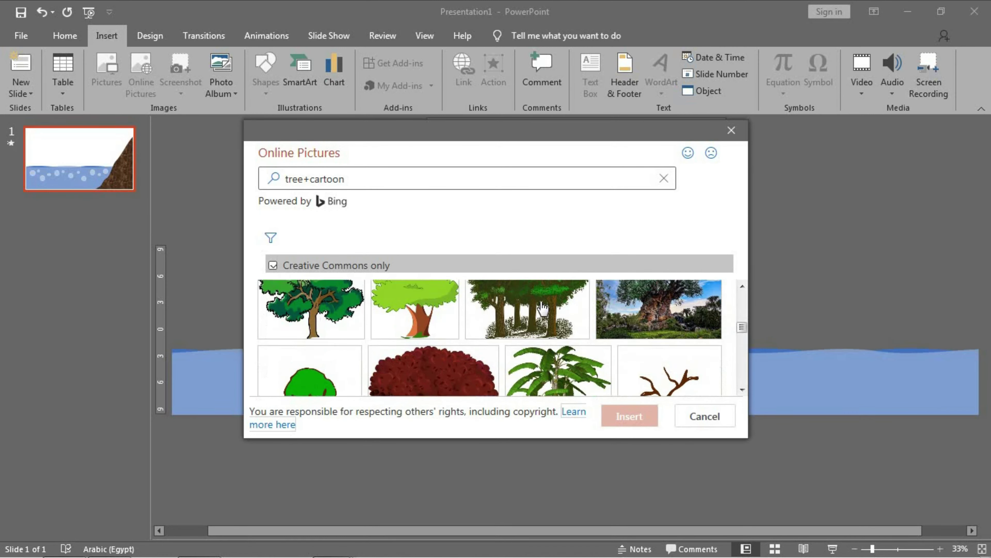
pyautogui.scroll(2, 542, 308)
pyautogui.scroll(-2, 542, 308)
pyautogui.scroll(-1, 543, 307)
pyautogui.scroll(1, 543, 305)
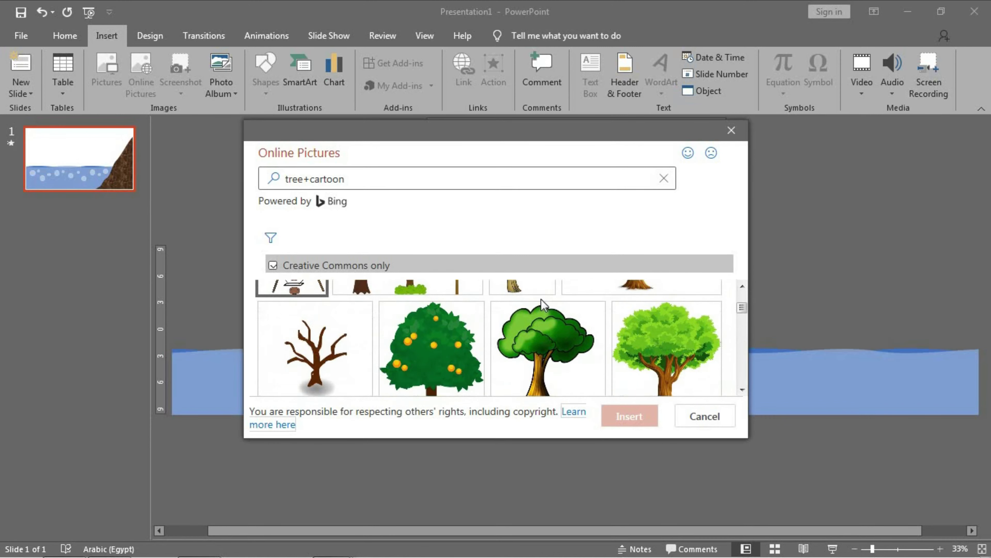
pyautogui.scroll(1, 541, 313)
pyautogui.click(536, 326)
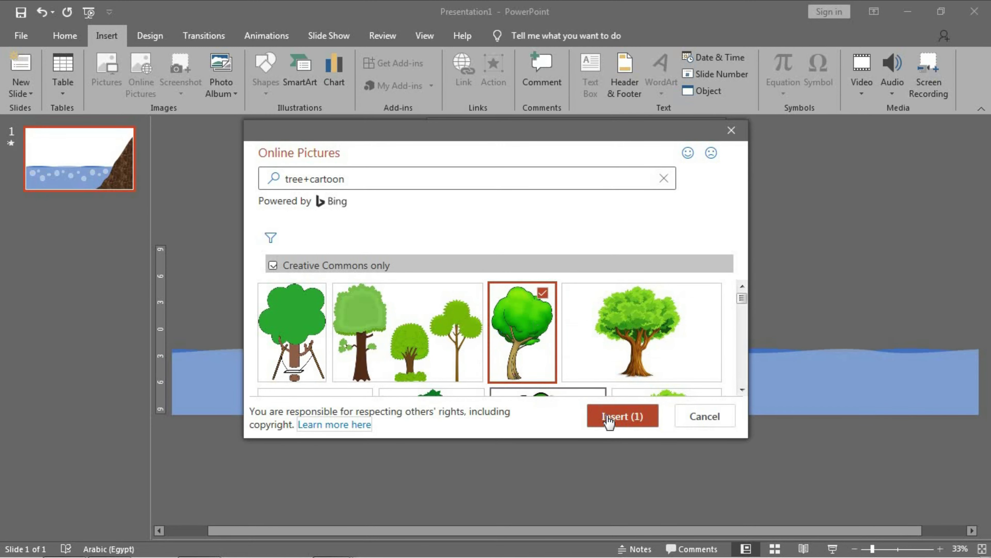
pyautogui.click(615, 424)
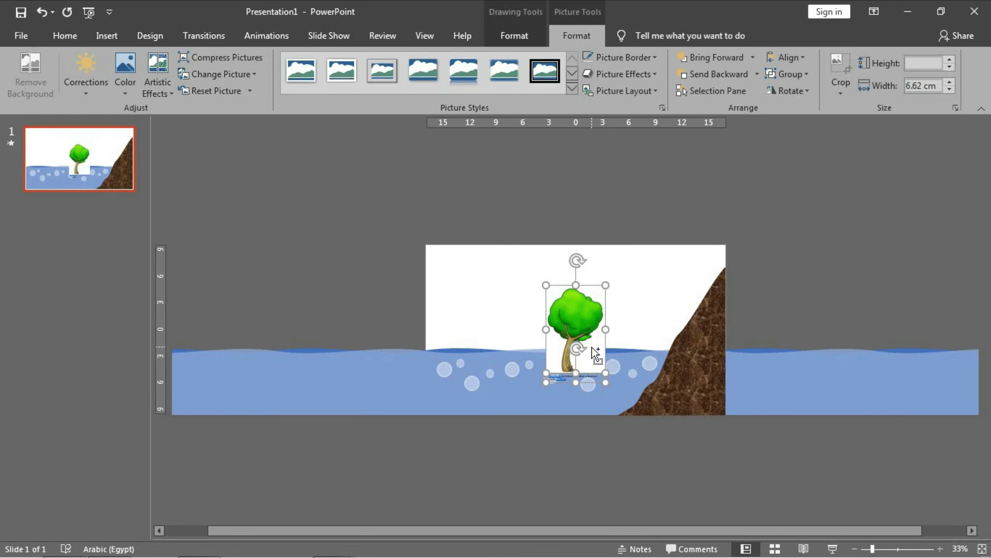
# - Separate the tree from its licence caption, delete the caption, and move the tree beside the cliff's foot
pyautogui.scroll(4, 592, 352)
pyautogui.moveTo(635, 286); pyautogui.dragTo(697, 203)
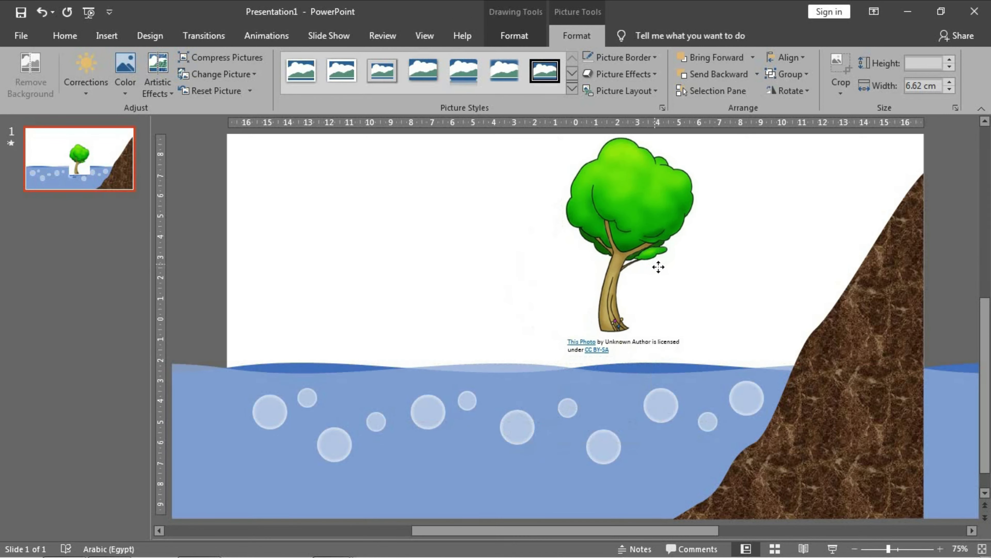
pyautogui.click(658, 345)
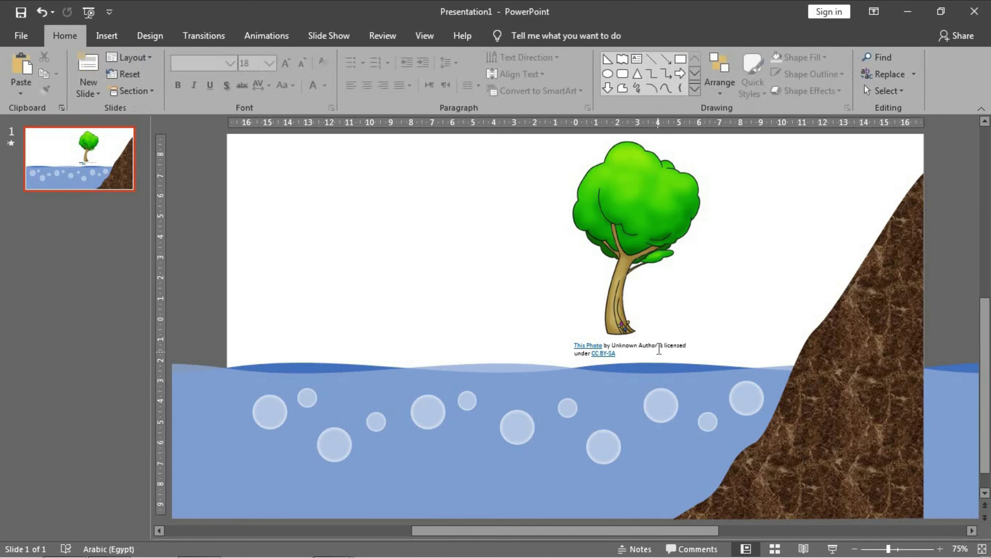
pyautogui.moveTo(667, 337); pyautogui.dragTo(689, 336)
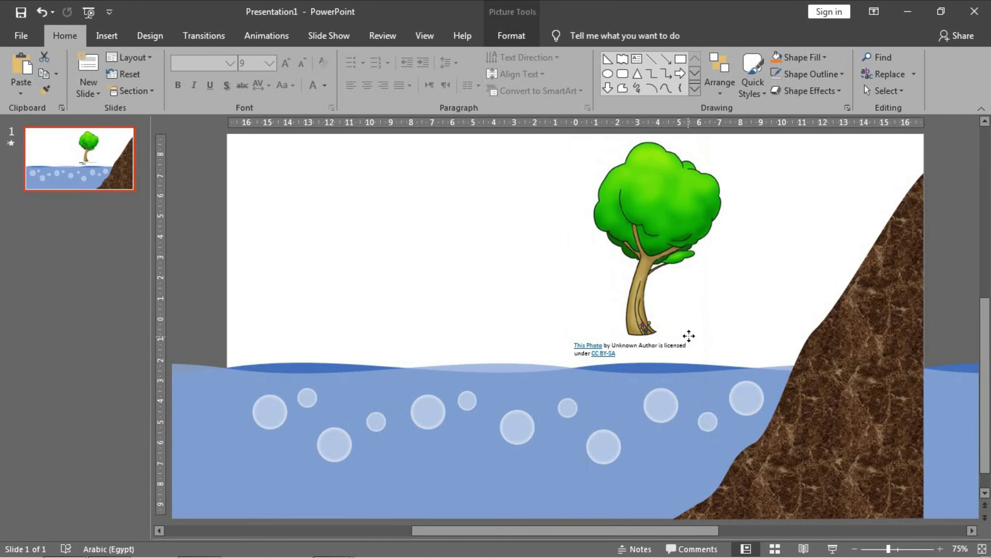
pyautogui.click(618, 342)
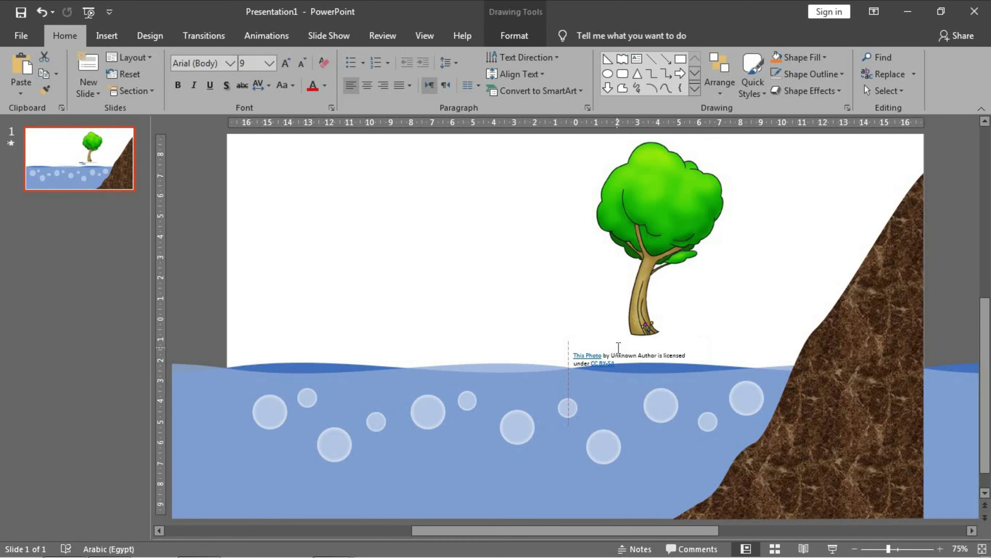
pyautogui.click(619, 341)
pyautogui.press('Delete')
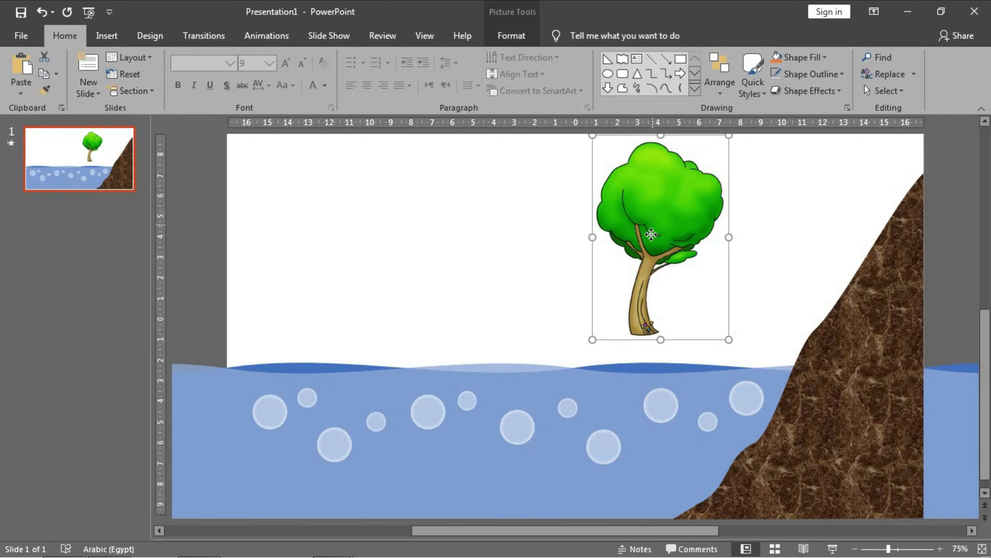
pyautogui.moveTo(652, 226)
pyautogui.mouseDown()
pyautogui.moveTo(654, 352)
pyautogui.moveTo(677, 430)
pyautogui.mouseUp()
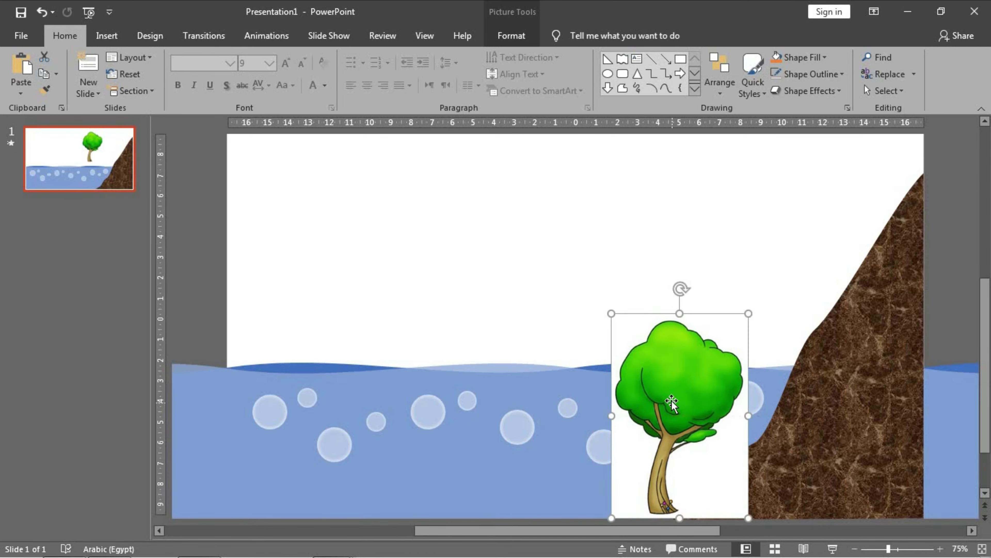
# - Remove the tree's background, extending the kept area to the treetop, trunk base and both sides
pyautogui.click(30, 76)
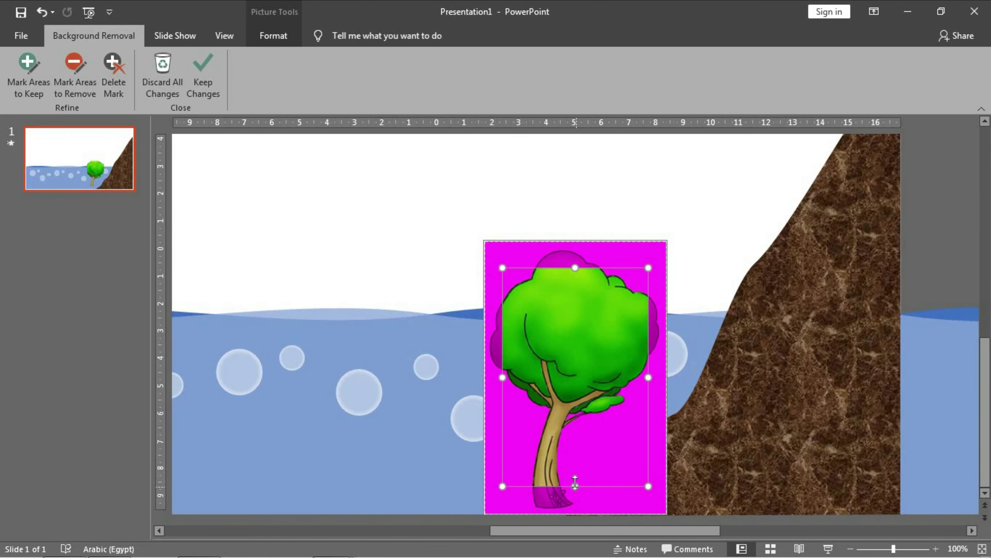
pyautogui.moveTo(575, 486); pyautogui.dragTo(576, 508)
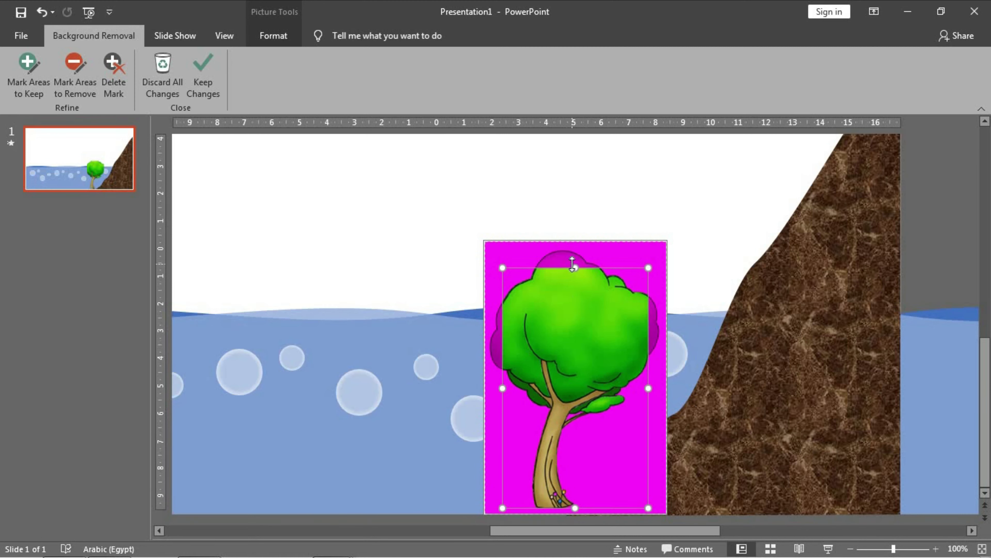
pyautogui.moveTo(573, 267); pyautogui.dragTo(575, 248)
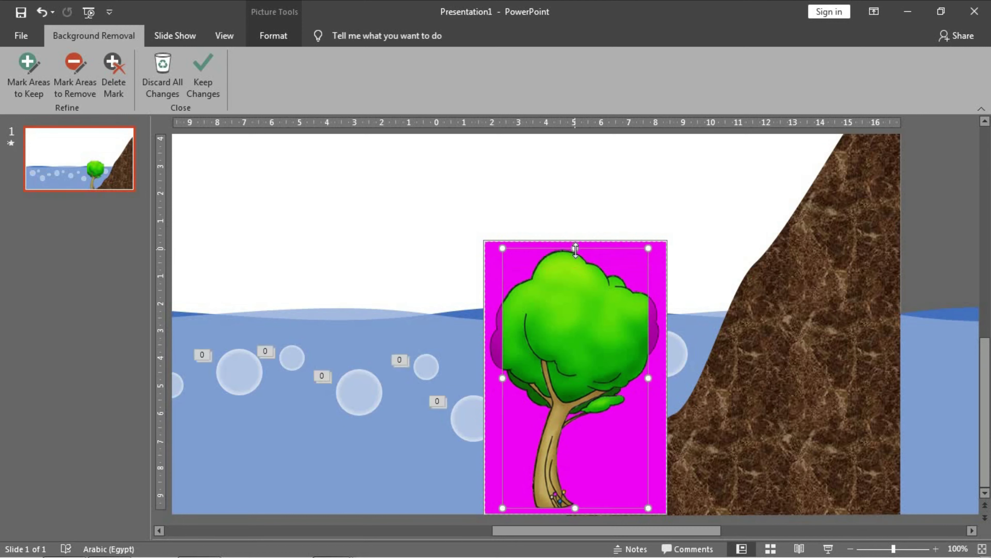
pyautogui.moveTo(649, 378); pyautogui.dragTo(660, 378)
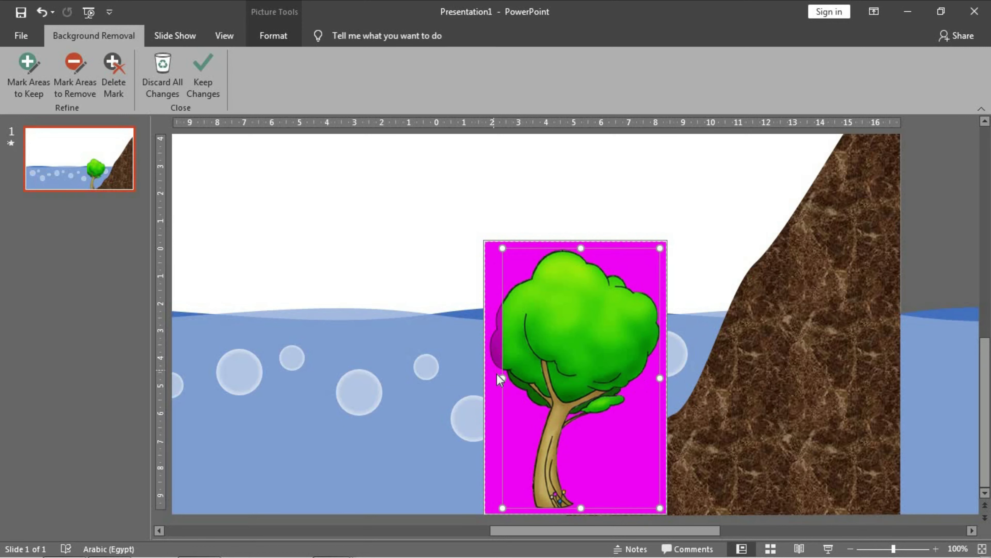
pyautogui.moveTo(502, 378); pyautogui.dragTo(489, 378)
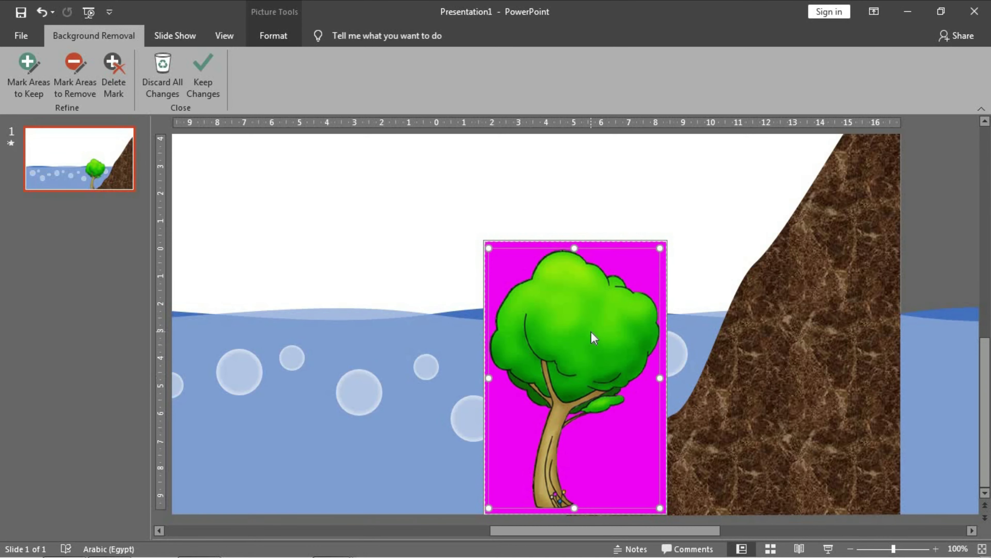
pyautogui.click(214, 77)
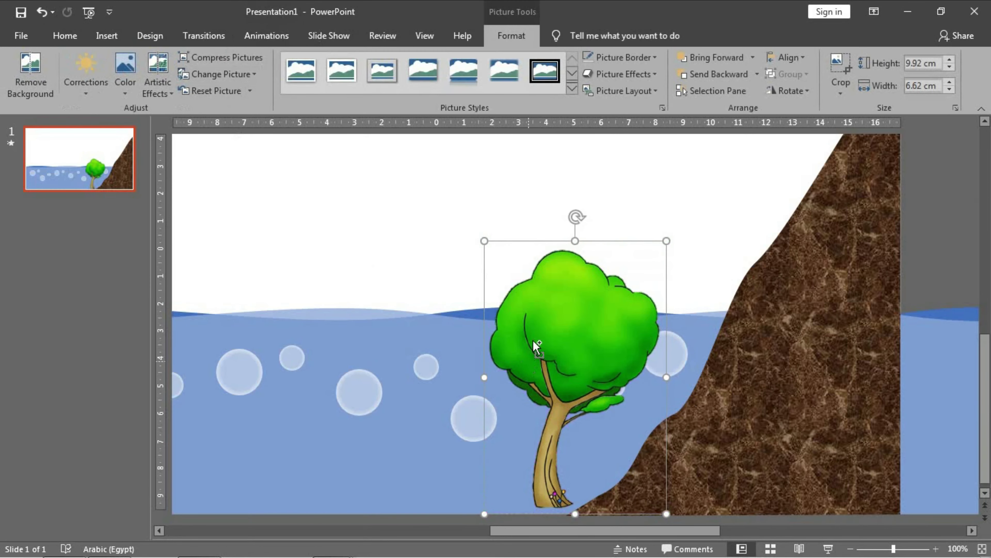
# - Move the tree onto the cliff slope and enlarge it
pyautogui.moveTo(585, 428); pyautogui.dragTo(761, 433)
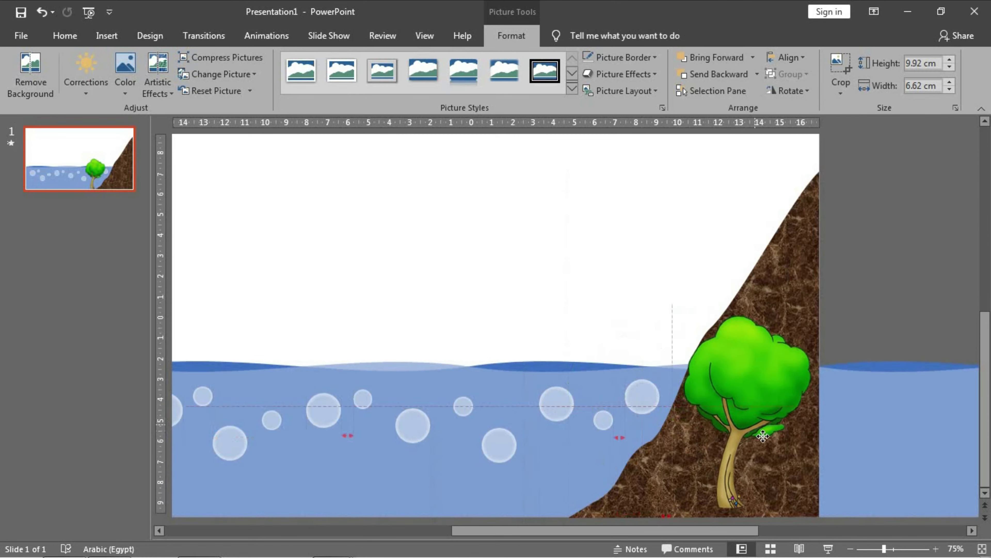
pyautogui.moveTo(679, 289); pyautogui.dragTo(597, 176)
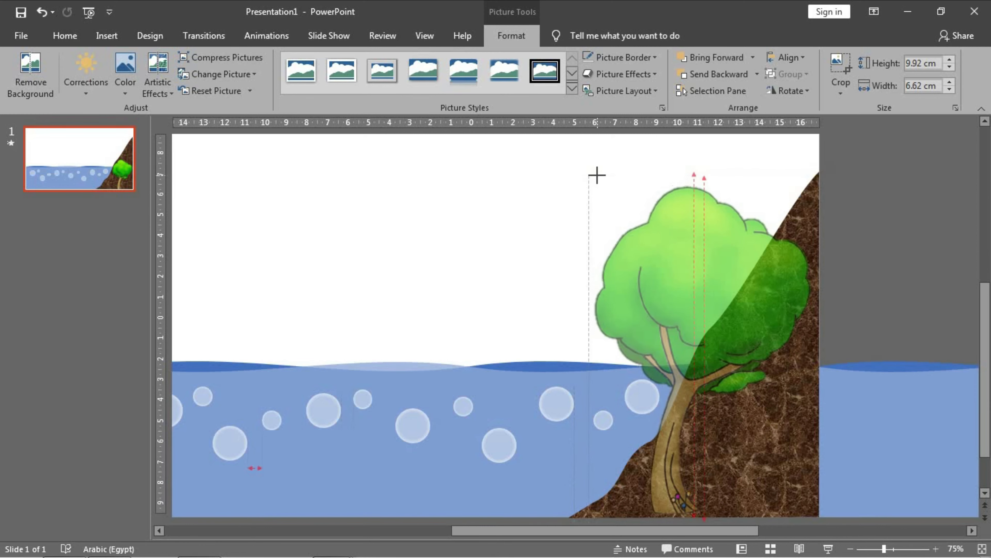
pyautogui.moveTo(598, 175); pyautogui.dragTo(597, 176)
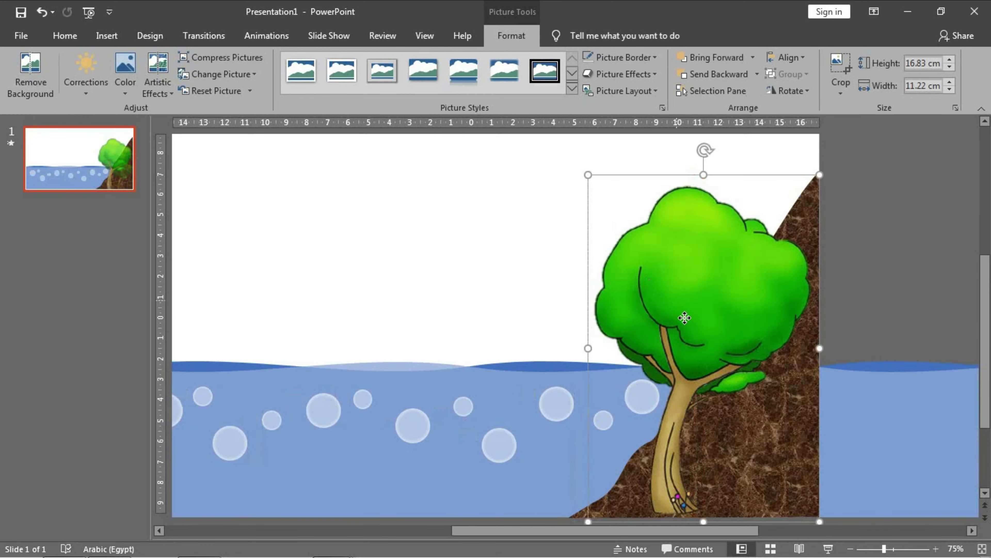
pyautogui.moveTo(681, 317); pyautogui.dragTo(691, 321)
pyautogui.moveTo(708, 176); pyautogui.dragTo(709, 149)
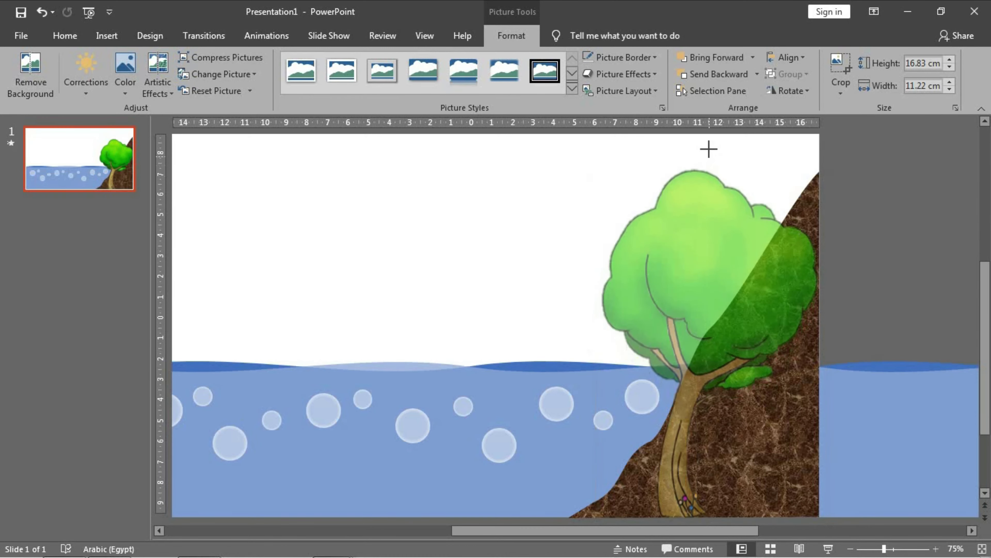
# - Undo the tree's last height stretch and deselect it
pyautogui.press('Escape')
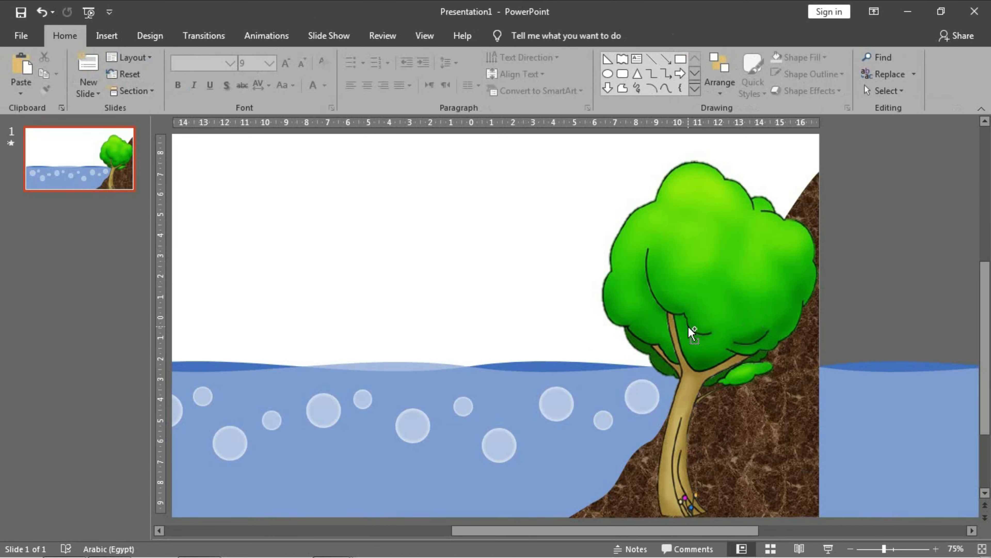
pyautogui.scroll(-3, 690, 328)
pyautogui.click(718, 334)
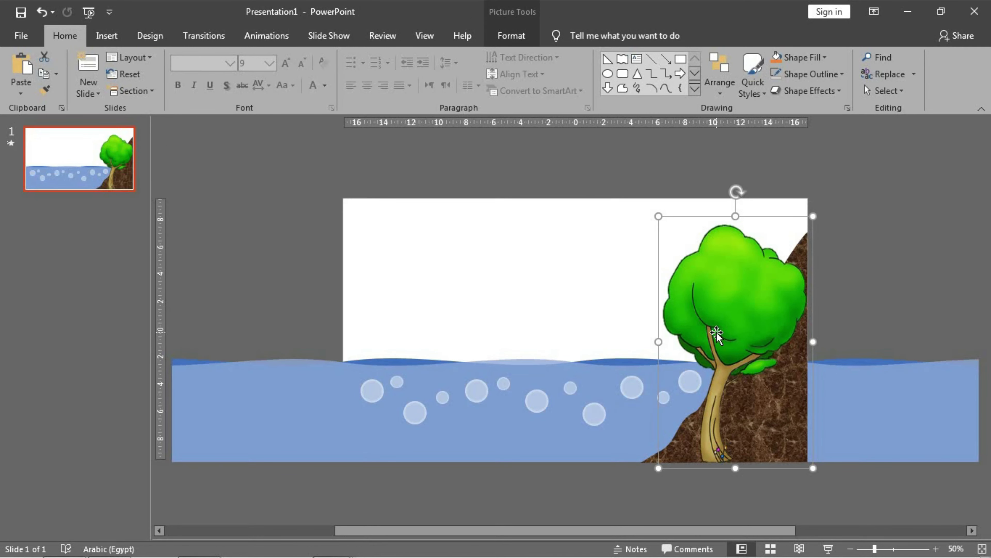
pyautogui.hotkey('ctrl', 'z')
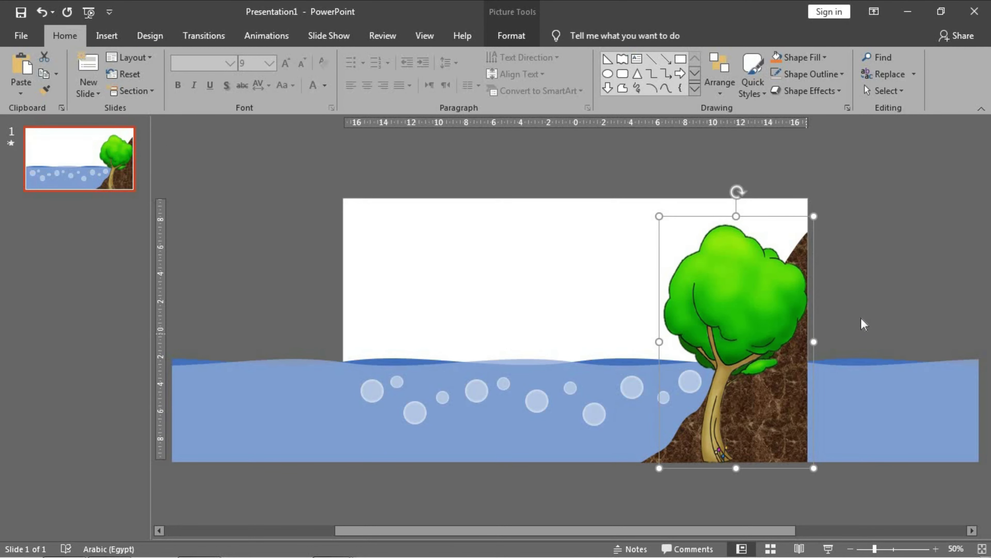
pyautogui.click(861, 305)
pyautogui.click(106, 36)
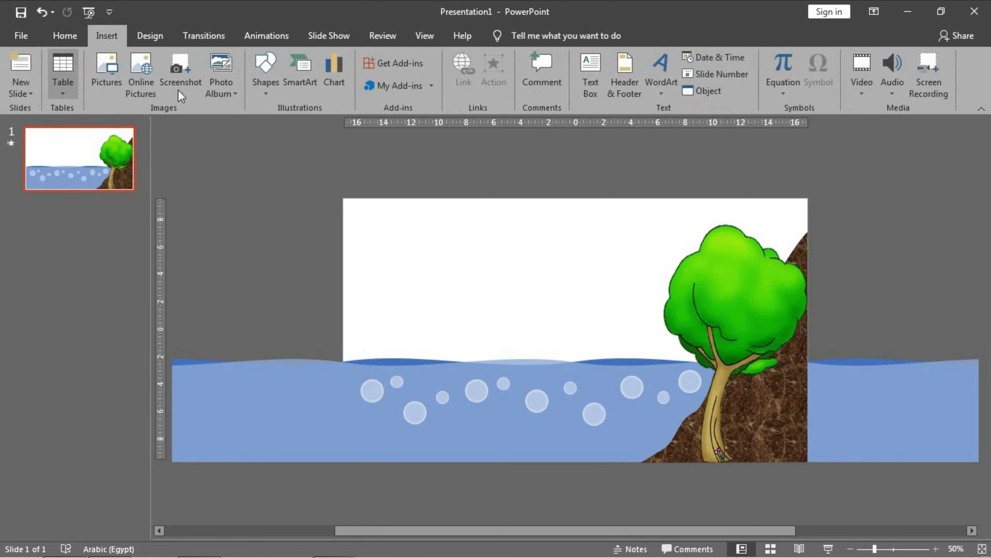
# - Search online pictures for 'leaves', then refine the search to 'cartoon leaves'
pyautogui.click(141, 74)
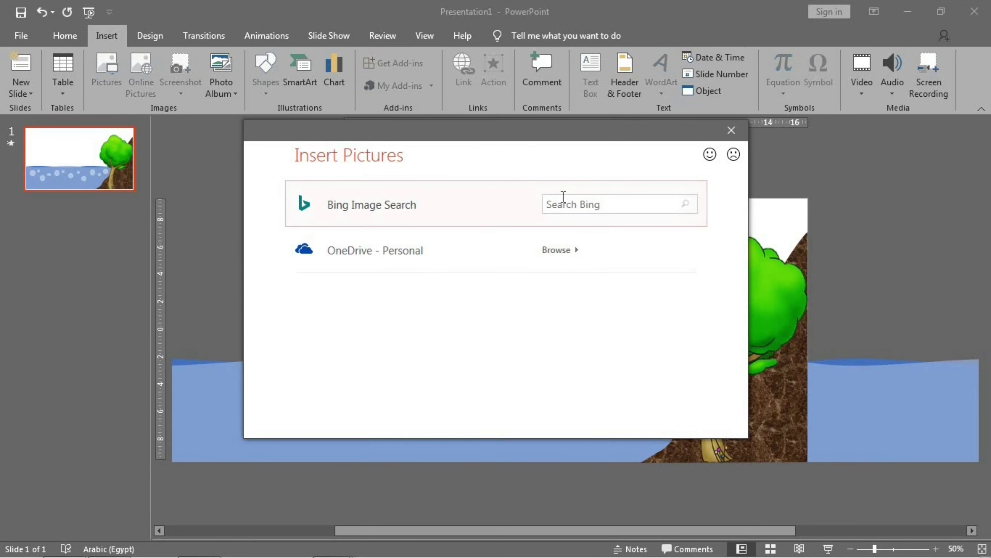
pyautogui.click(566, 201)
pyautogui.write('le')
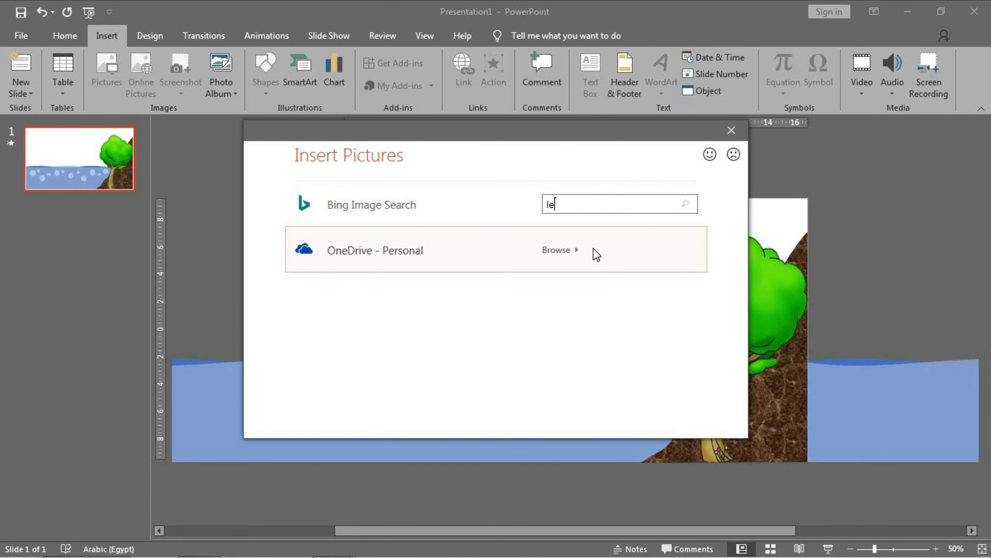
pyautogui.write('aves')
pyautogui.press('Return')
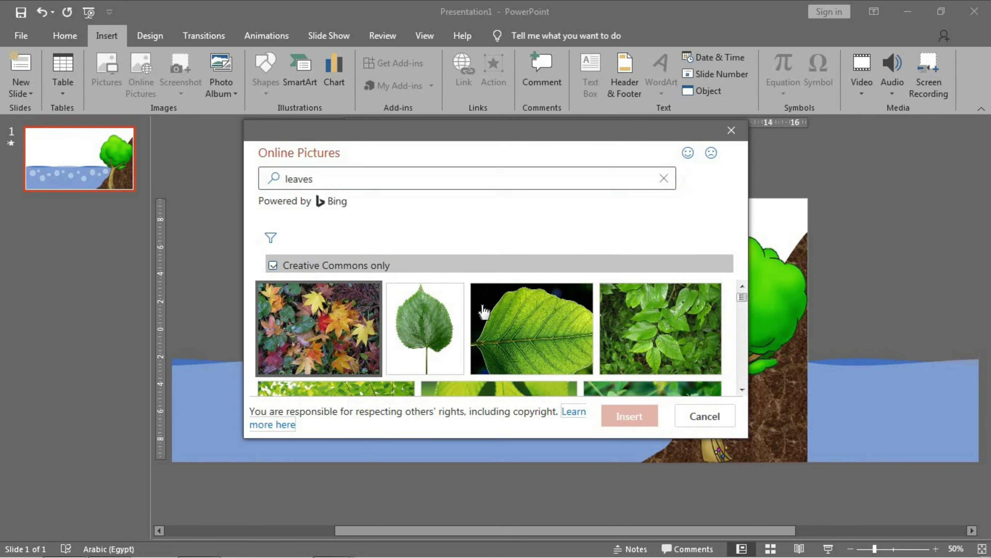
pyautogui.scroll(-2, 472, 310)
pyautogui.scroll(-2, 483, 305)
pyautogui.scroll(-2, 483, 304)
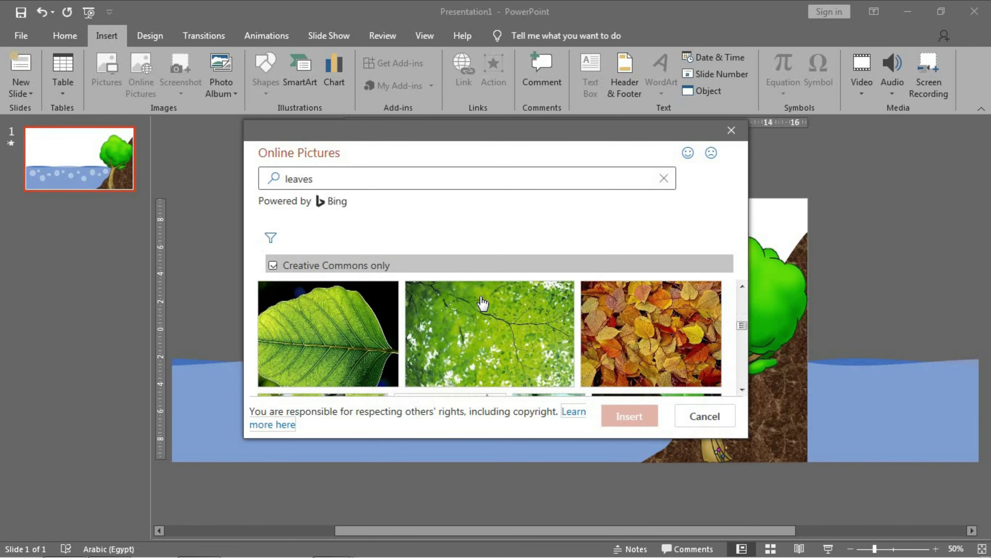
pyautogui.scroll(-2, 483, 305)
pyautogui.click(323, 175)
pyautogui.click(323, 176)
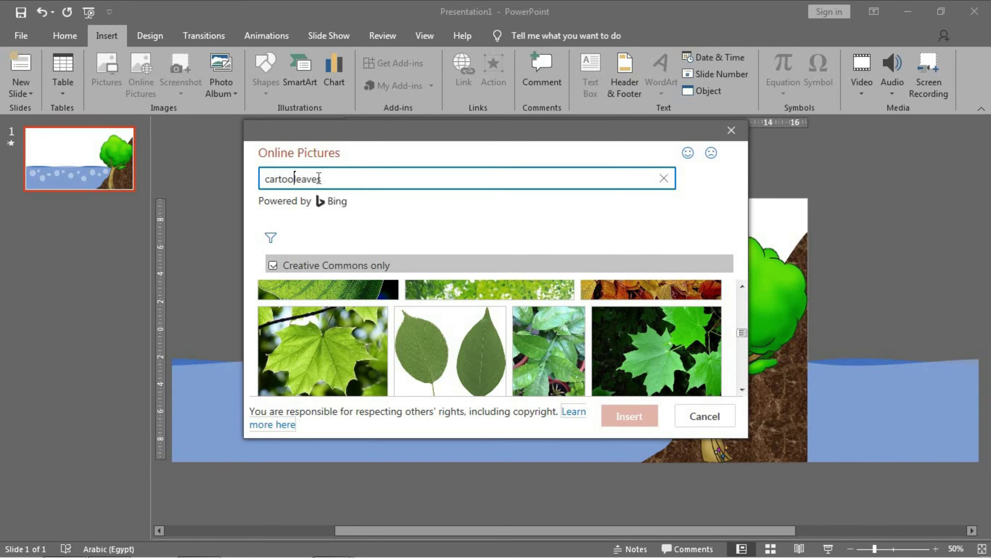
pyautogui.write('n')
pyautogui.press('Return')
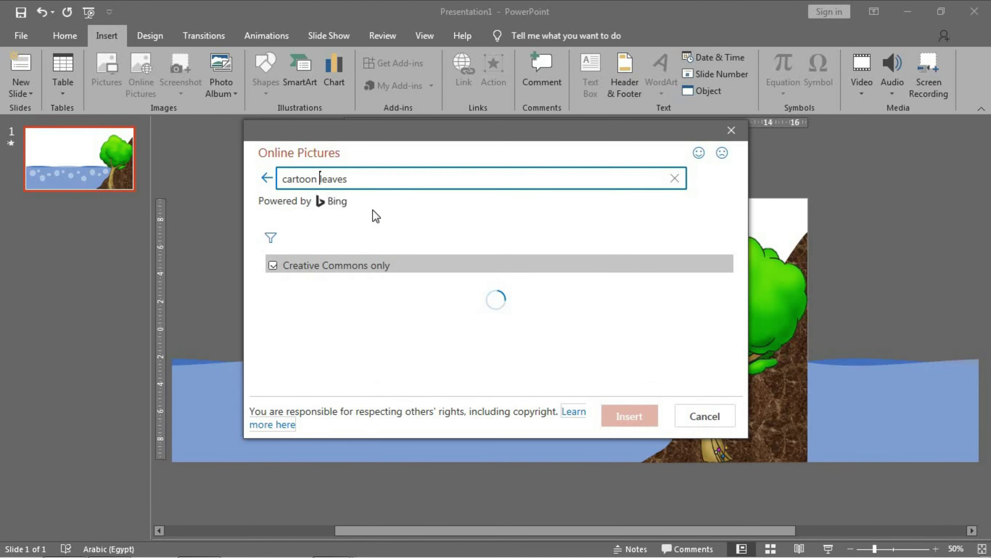
# - Browse the cartoon leaves results and tick the green cartoon leaf picture
pyautogui.scroll(-2, 514, 310)
pyautogui.scroll(-2, 515, 311)
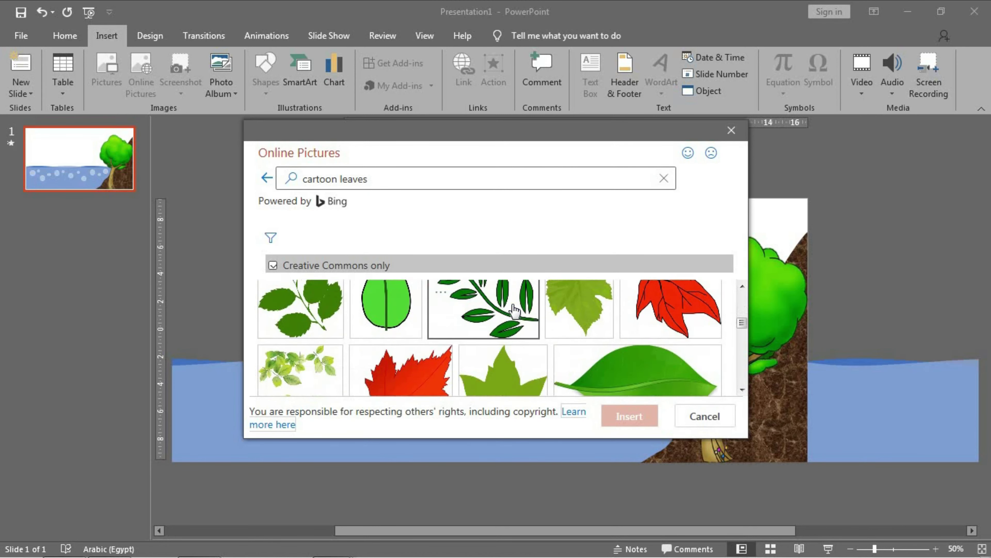
pyautogui.scroll(-2, 514, 310)
pyautogui.scroll(-2, 515, 310)
pyautogui.scroll(-2, 514, 311)
pyautogui.scroll(-2, 514, 310)
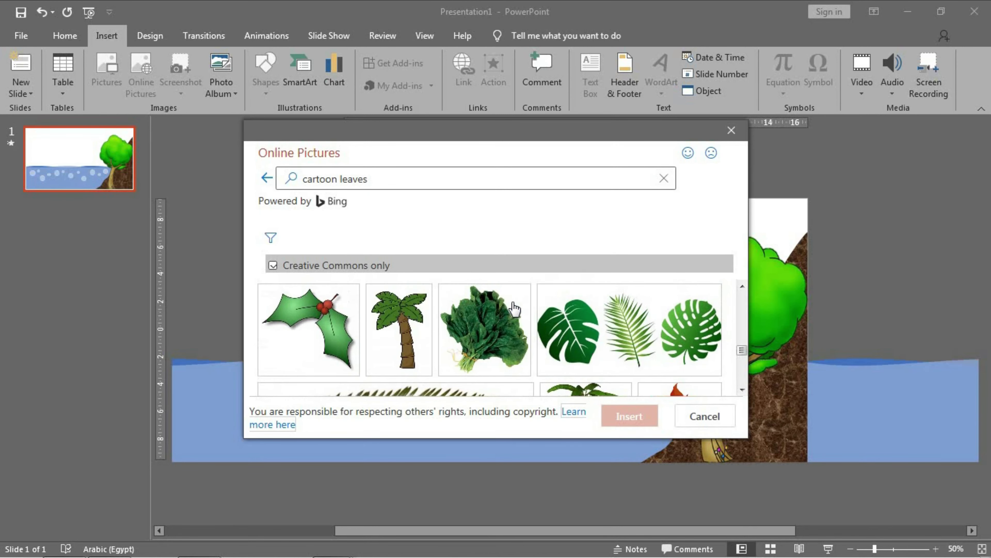
pyautogui.scroll(-2, 515, 309)
pyautogui.scroll(-2, 515, 307)
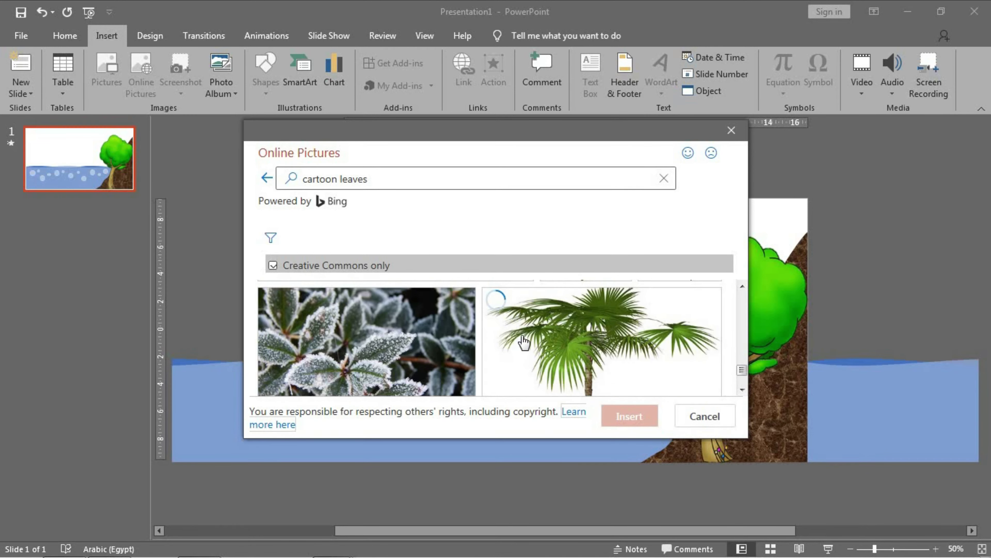
pyautogui.scroll(3, 535, 349)
pyautogui.scroll(-2, 535, 348)
pyautogui.scroll(-2, 536, 347)
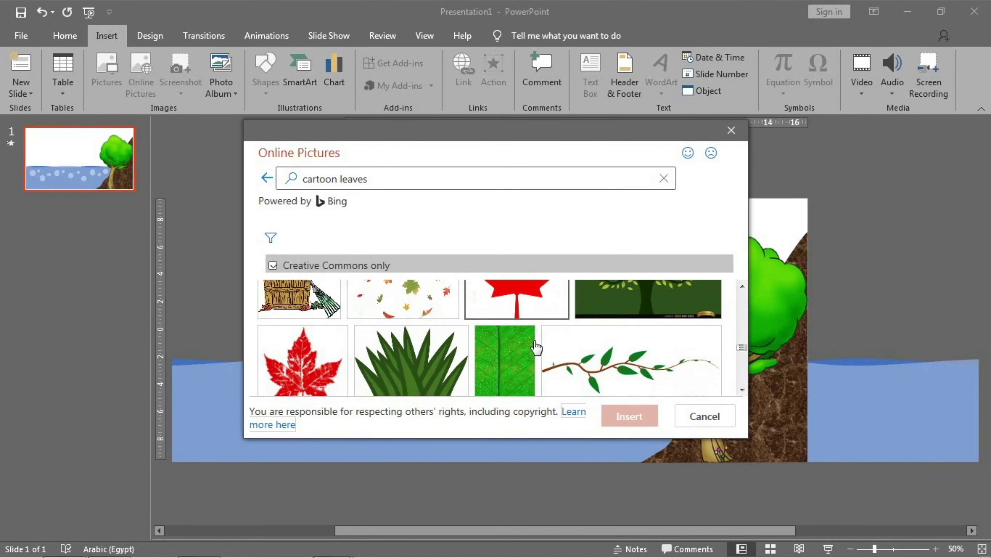
pyautogui.scroll(2, 536, 347)
pyautogui.scroll(-2, 536, 346)
pyautogui.scroll(2, 536, 345)
pyautogui.scroll(3, 537, 345)
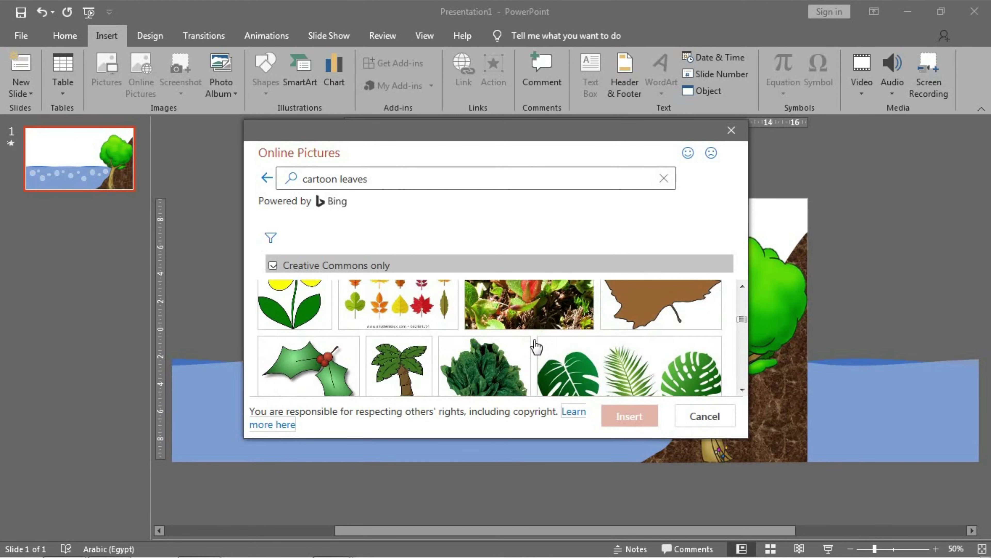
pyautogui.scroll(-1, 537, 344)
pyautogui.scroll(2, 453, 339)
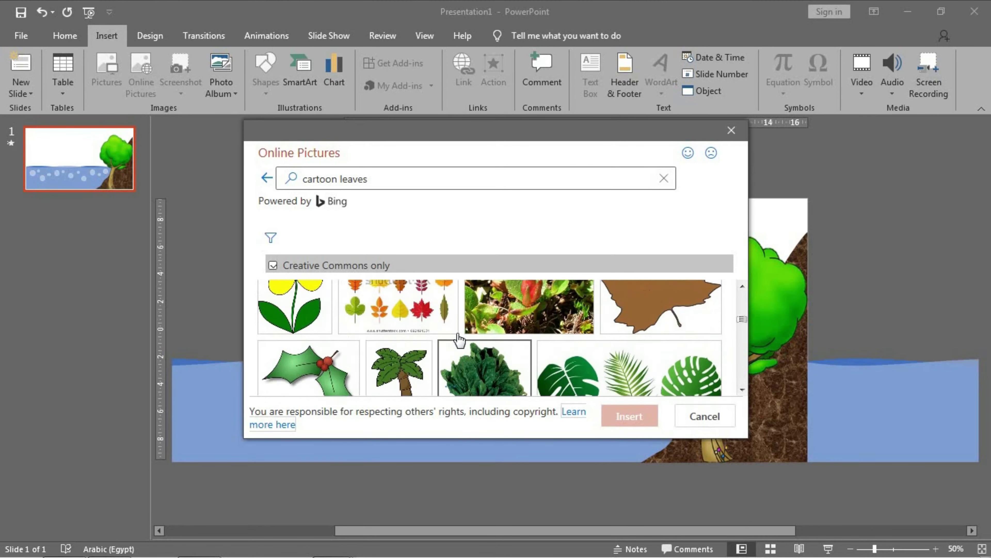
pyautogui.scroll(1, 459, 340)
pyautogui.scroll(2, 460, 339)
pyautogui.scroll(1, 461, 338)
pyautogui.scroll(1, 460, 337)
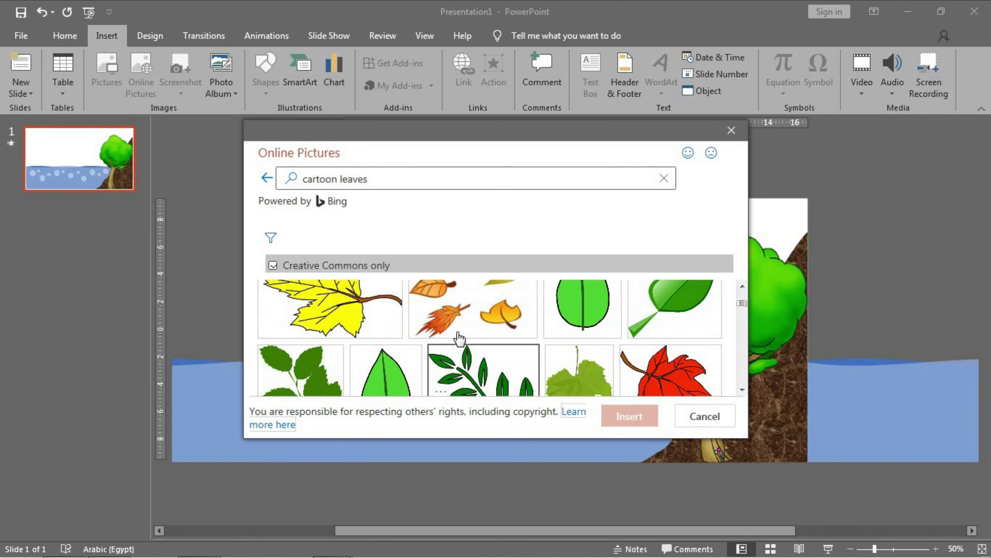
pyautogui.scroll(1, 461, 336)
pyautogui.scroll(1, 460, 338)
pyautogui.scroll(1, 463, 338)
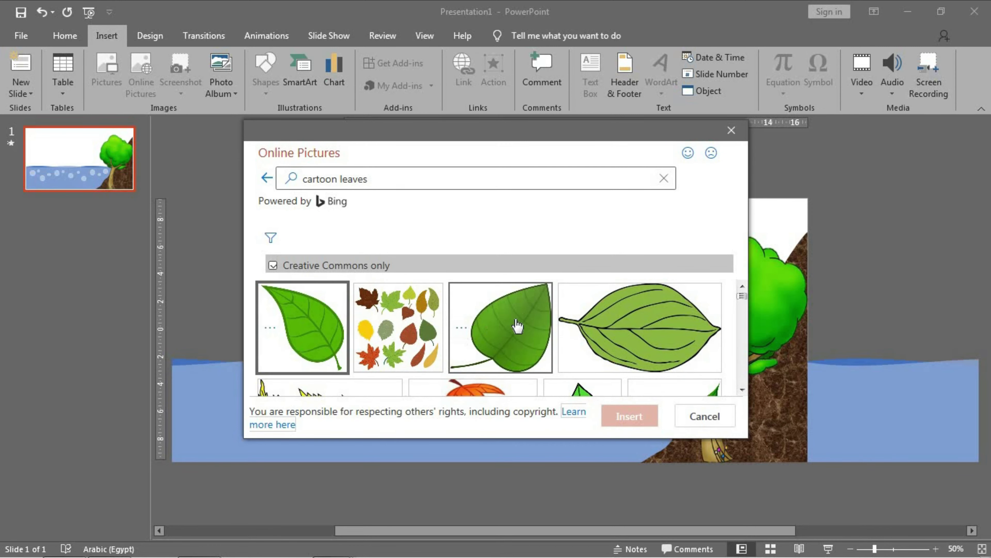
pyautogui.click(511, 335)
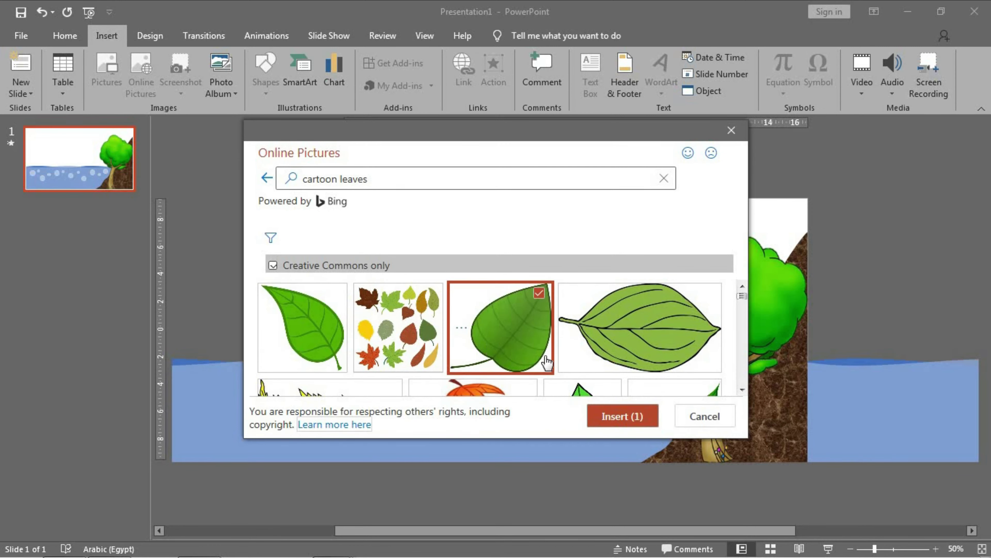
# - Tick a second leaf picture so two images are selected for insertion
pyautogui.scroll(-2, 547, 361)
pyautogui.scroll(-2, 546, 359)
pyautogui.scroll(-2, 551, 348)
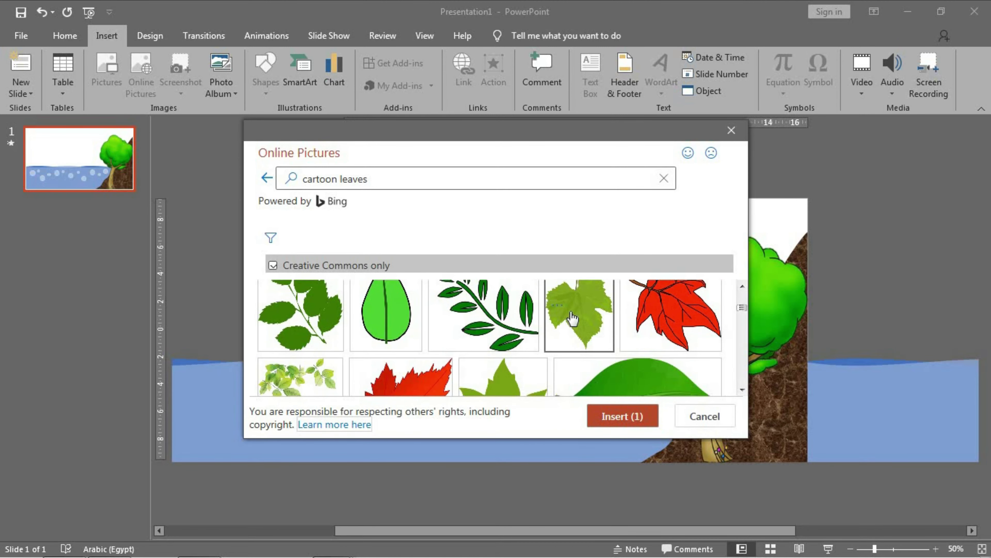
pyautogui.scroll(-2, 475, 332)
pyautogui.scroll(-2, 471, 341)
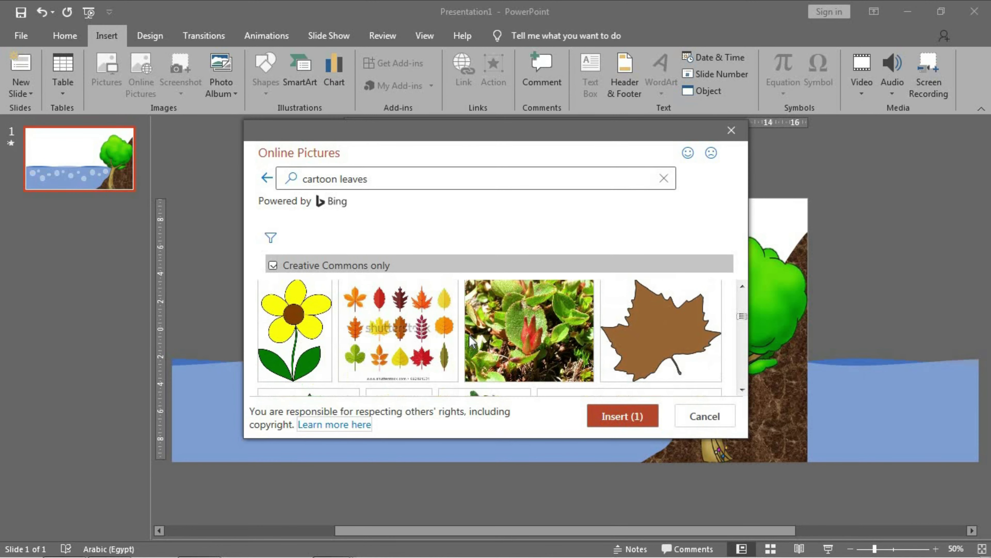
pyautogui.scroll(-2, 471, 341)
pyautogui.scroll(-2, 495, 343)
pyautogui.scroll(-2, 527, 344)
pyautogui.scroll(-2, 561, 346)
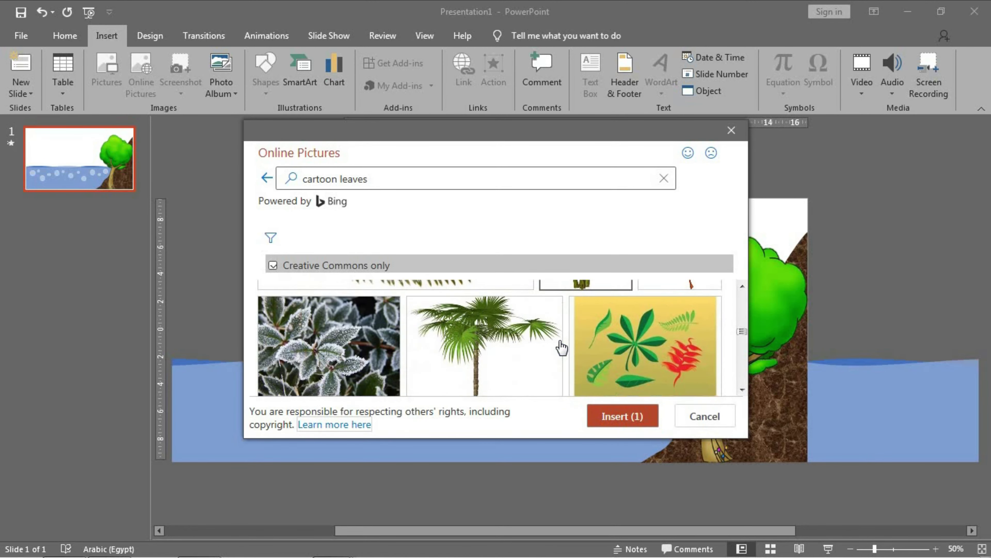
pyautogui.scroll(-2, 561, 347)
pyautogui.scroll(-2, 561, 347)
pyautogui.scroll(2, 561, 346)
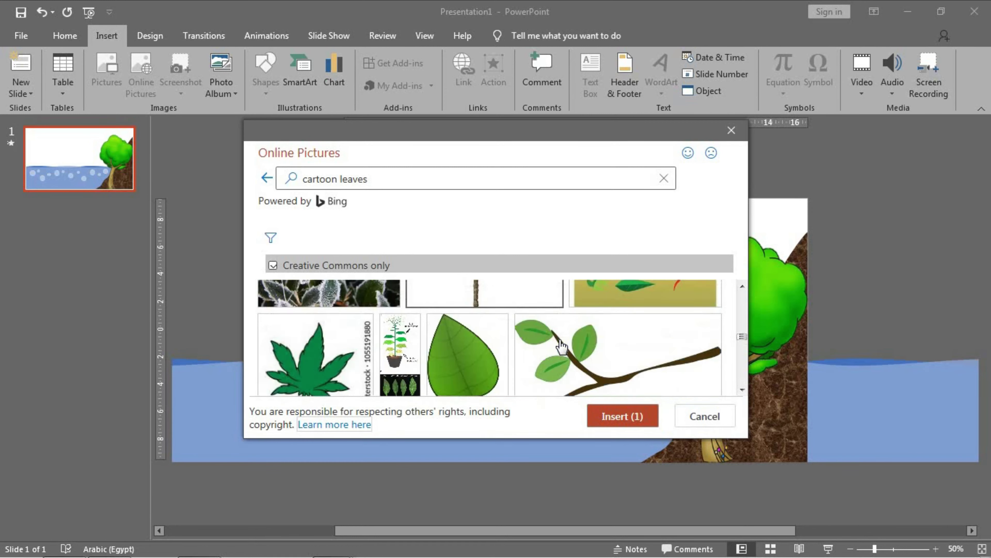
pyautogui.scroll(-1, 561, 346)
pyautogui.scroll(1, 561, 346)
pyautogui.scroll(2, 562, 344)
pyautogui.scroll(-2, 562, 344)
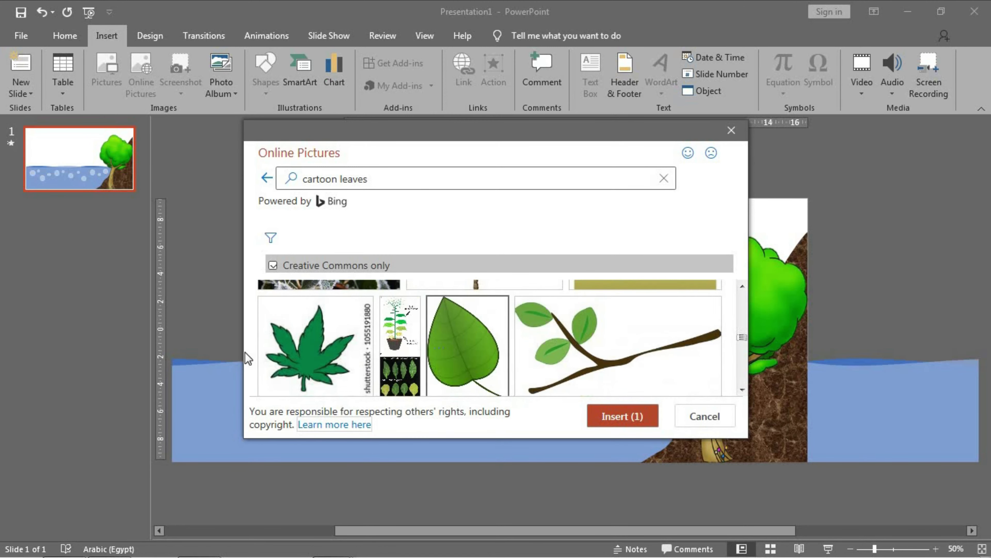
pyautogui.click(360, 306)
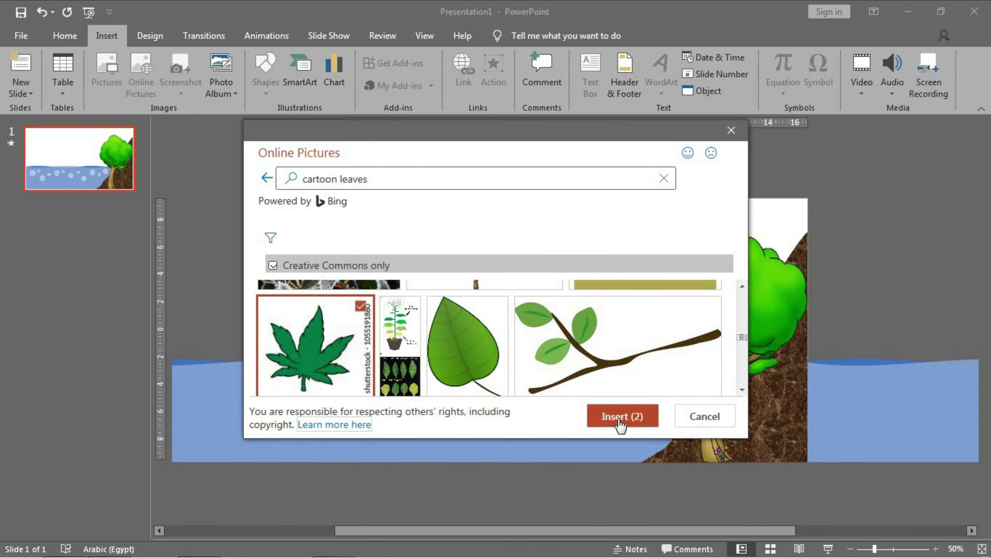
# - Insert both leaf pictures and delete all but the heart-shaped leaf
pyautogui.click(621, 419)
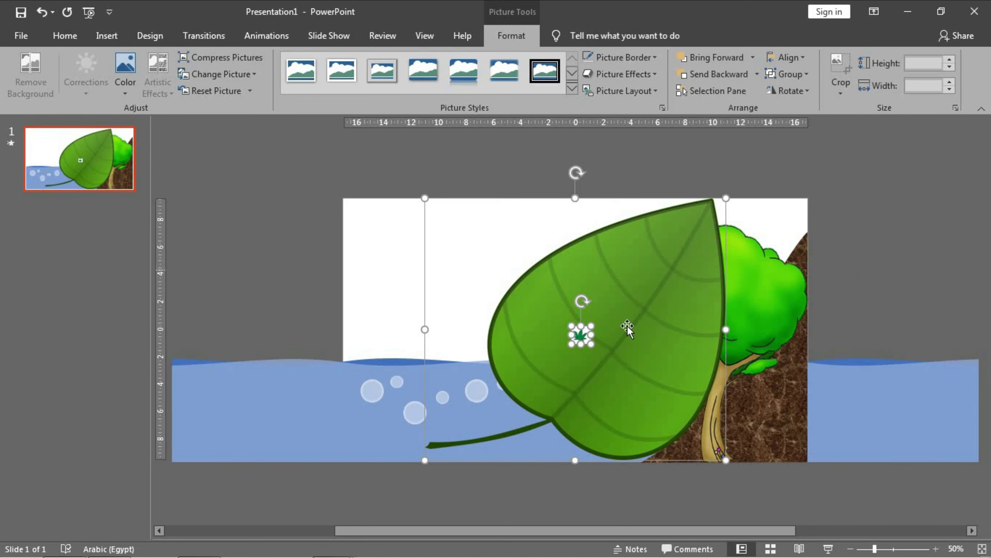
pyautogui.click(937, 259)
pyautogui.click(581, 336)
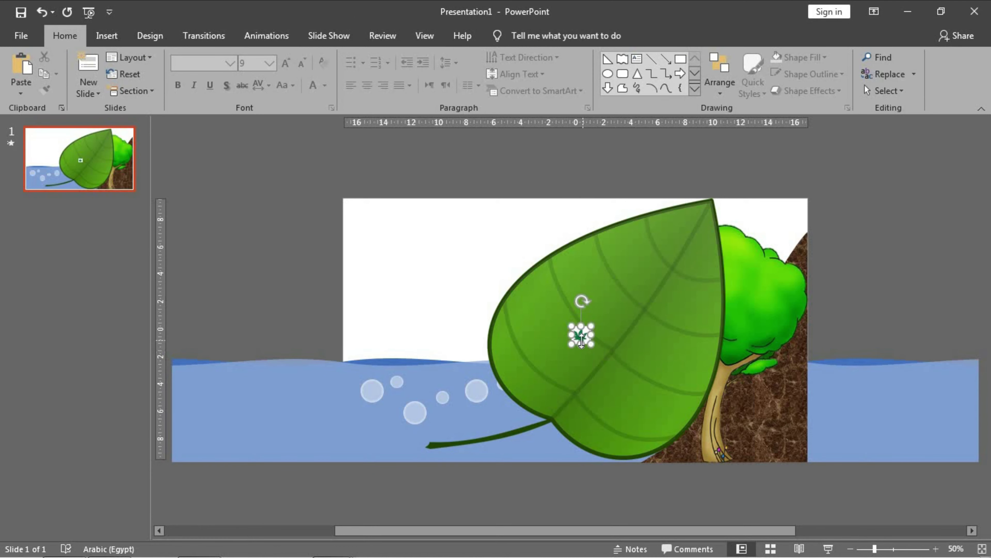
pyautogui.press('Delete')
pyautogui.click(628, 316)
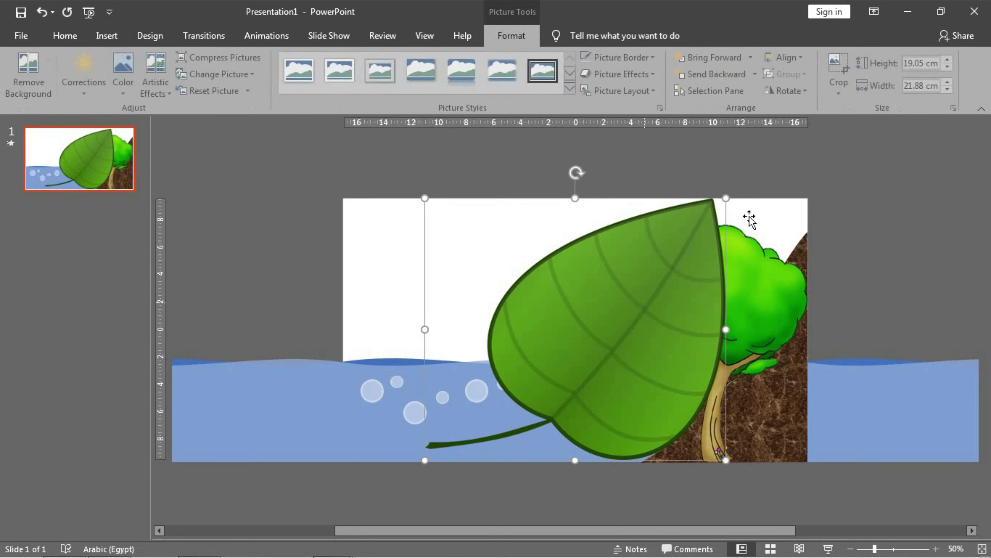
pyautogui.press('Delete')
# - Shrink the heart-shaped leaf to about 3.03 × 3.48 cm beside the slide's left edge
pyautogui.moveTo(516, 399); pyautogui.dragTo(492, 403)
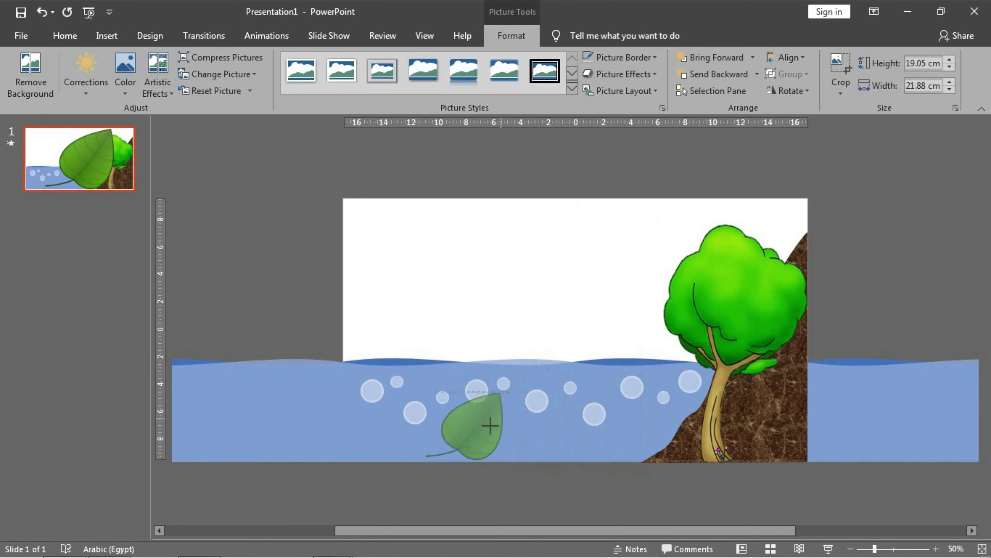
pyautogui.moveTo(492, 440)
pyautogui.mouseDown()
pyautogui.moveTo(299, 328)
pyautogui.moveTo(313, 339)
pyautogui.mouseUp()
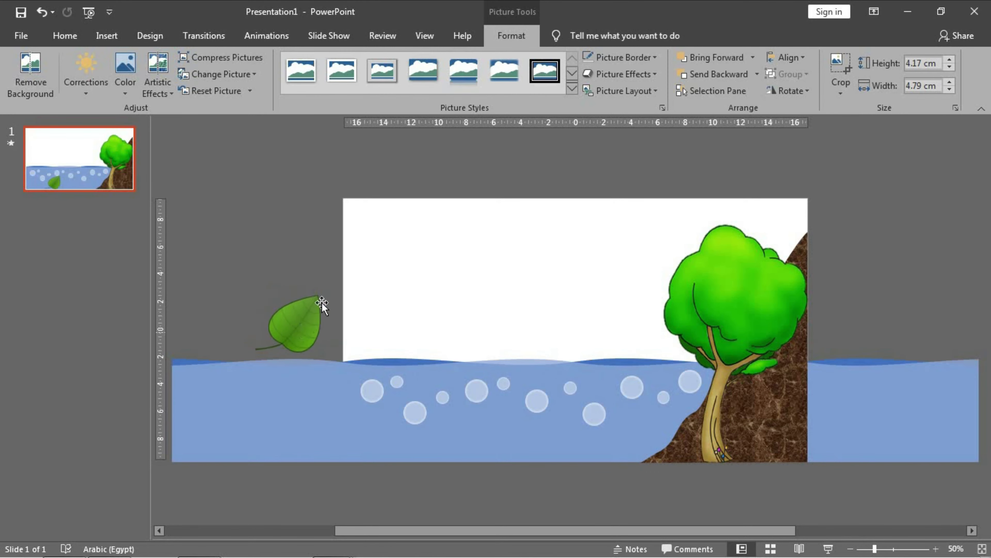
pyautogui.moveTo(321, 292)
pyautogui.mouseDown()
pyautogui.moveTo(303, 308)
pyautogui.moveTo(307, 335)
pyautogui.moveTo(332, 337)
pyautogui.mouseUp()
# - Run an online picture search for 'leaf'
pyautogui.click(105, 43)
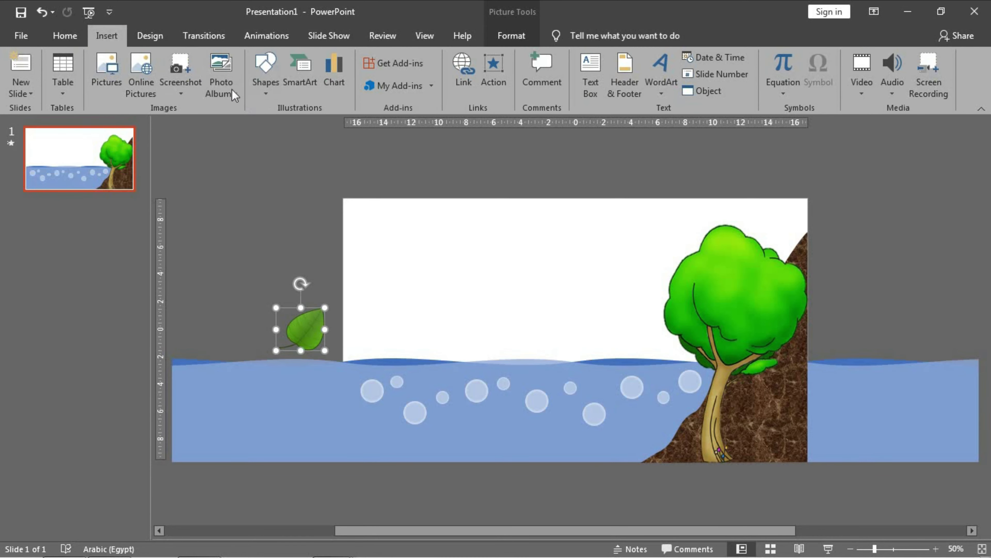
pyautogui.click(136, 72)
pyautogui.click(581, 207)
pyautogui.write('leaf')
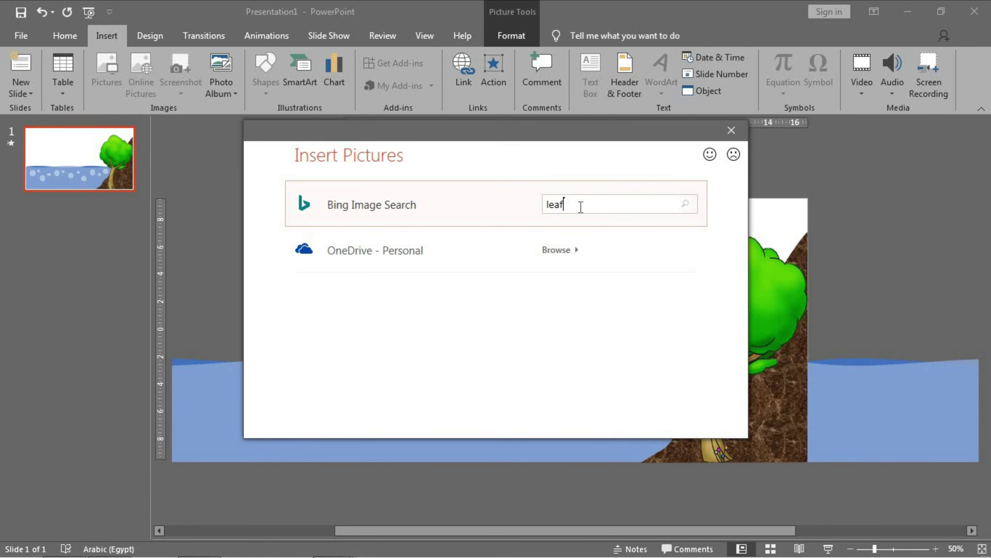
pyautogui.press('Return')
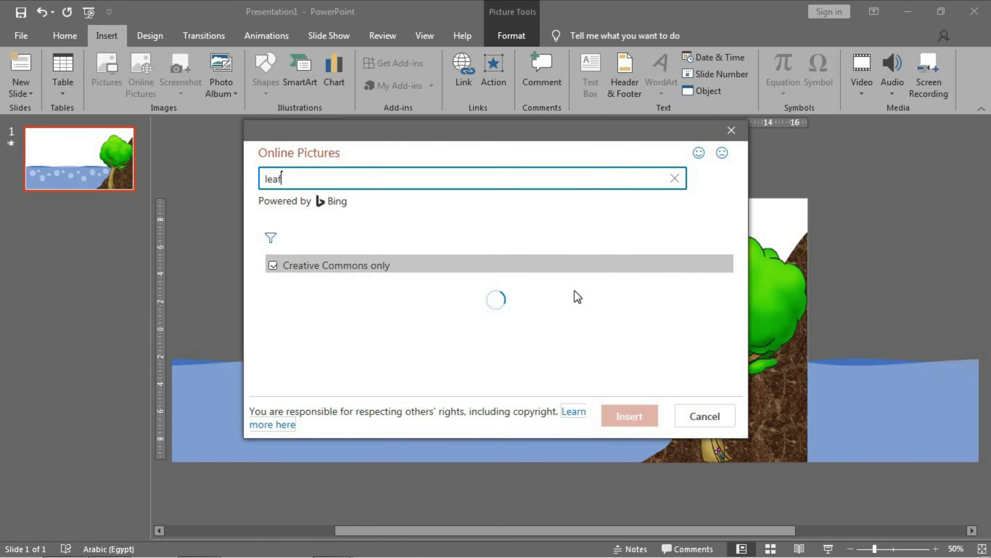
# - Pick the bright green maple leaf result and insert it onto the slide
pyautogui.scroll(-3, 560, 295)
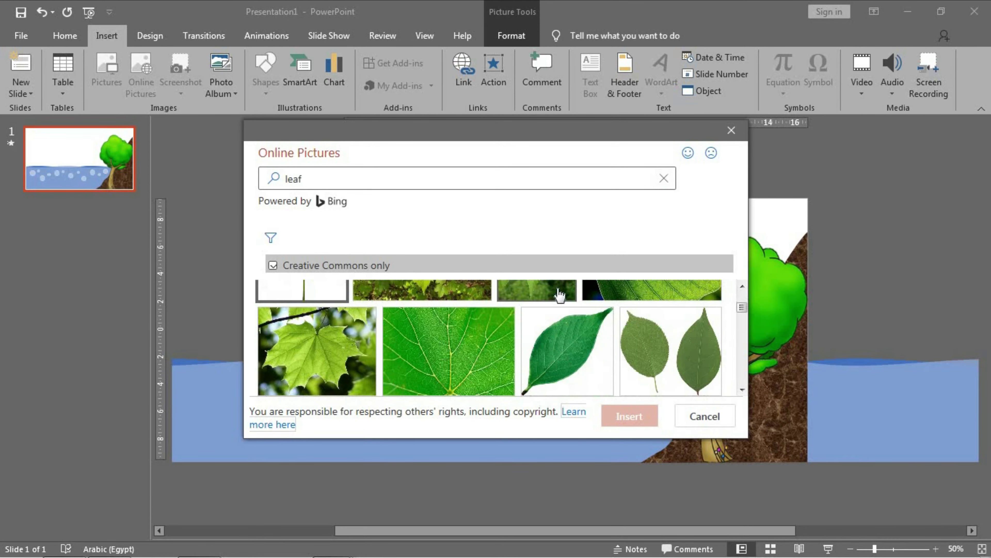
pyautogui.scroll(-3, 560, 295)
pyautogui.scroll(-3, 560, 294)
pyautogui.scroll(-3, 560, 295)
pyautogui.scroll(-3, 560, 295)
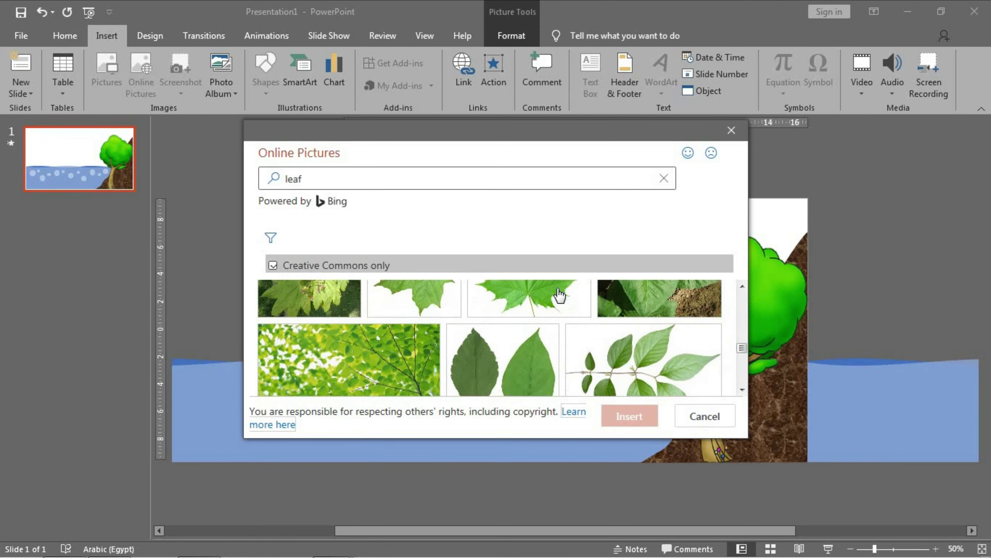
pyautogui.scroll(2, 560, 295)
pyautogui.scroll(-2, 560, 295)
pyautogui.scroll(-3, 560, 295)
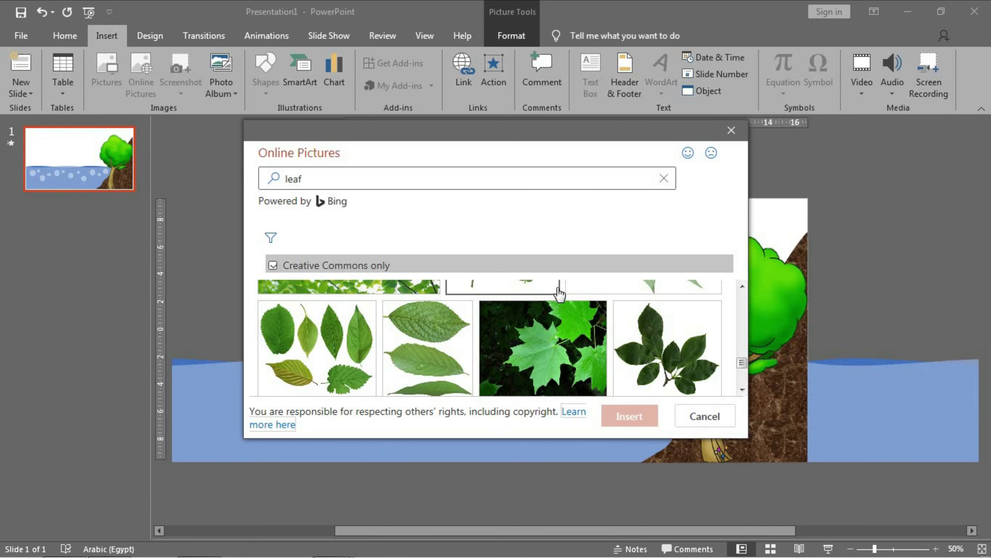
pyautogui.scroll(-2, 560, 295)
pyautogui.scroll(-2, 561, 289)
pyautogui.click(541, 342)
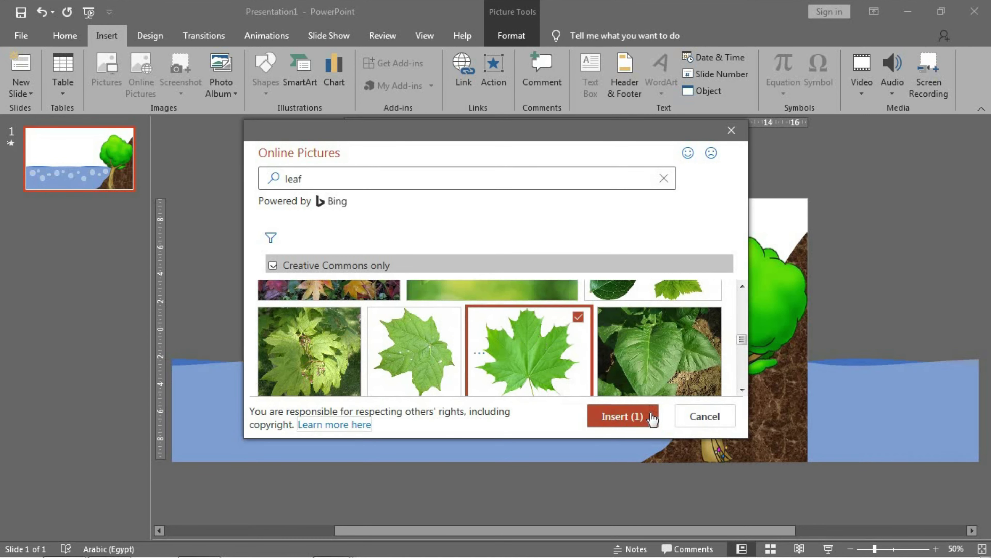
pyautogui.click(631, 419)
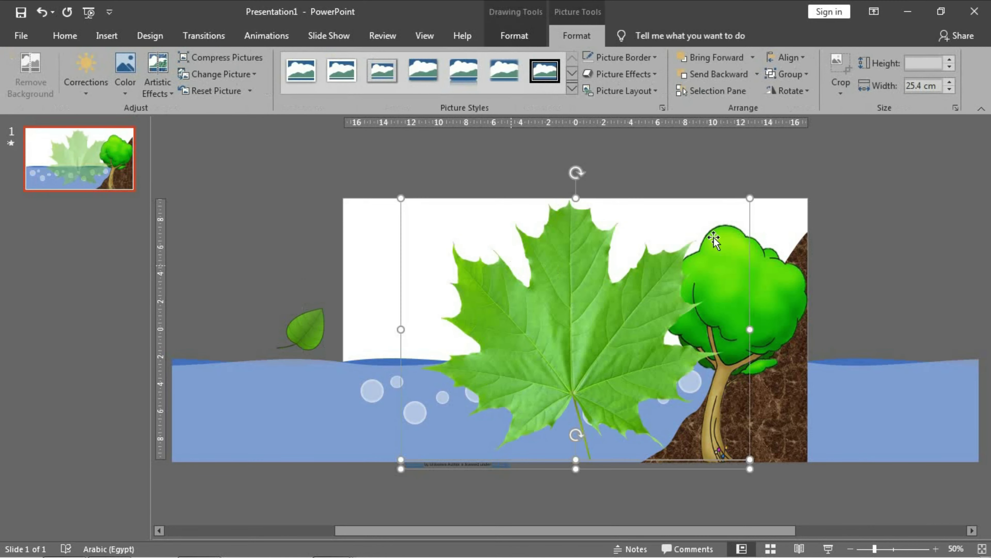
# - Shrink the maple leaf picture and drag its attribution caption out of the way
pyautogui.moveTo(749, 198); pyautogui.dragTo(473, 403)
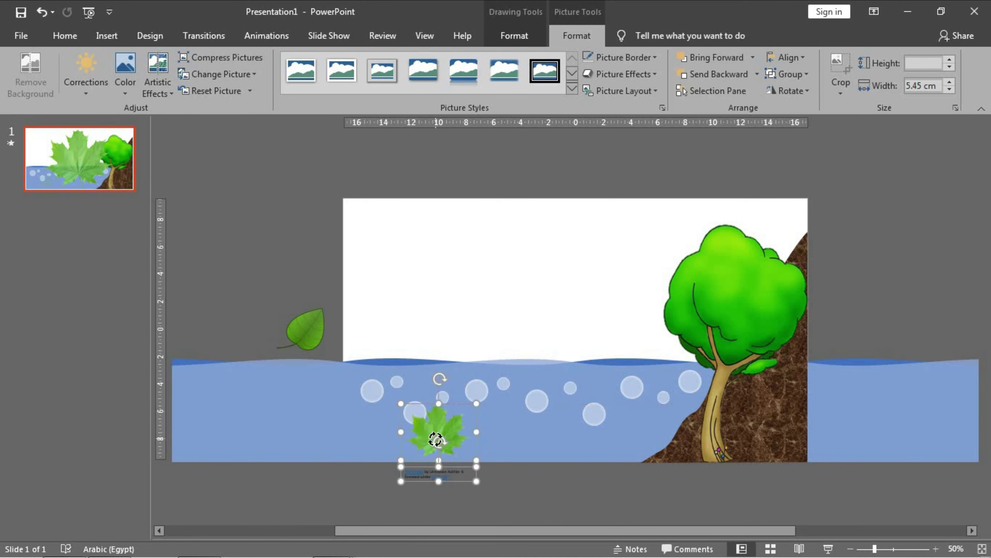
pyautogui.hotkey('ctrl', 'z')
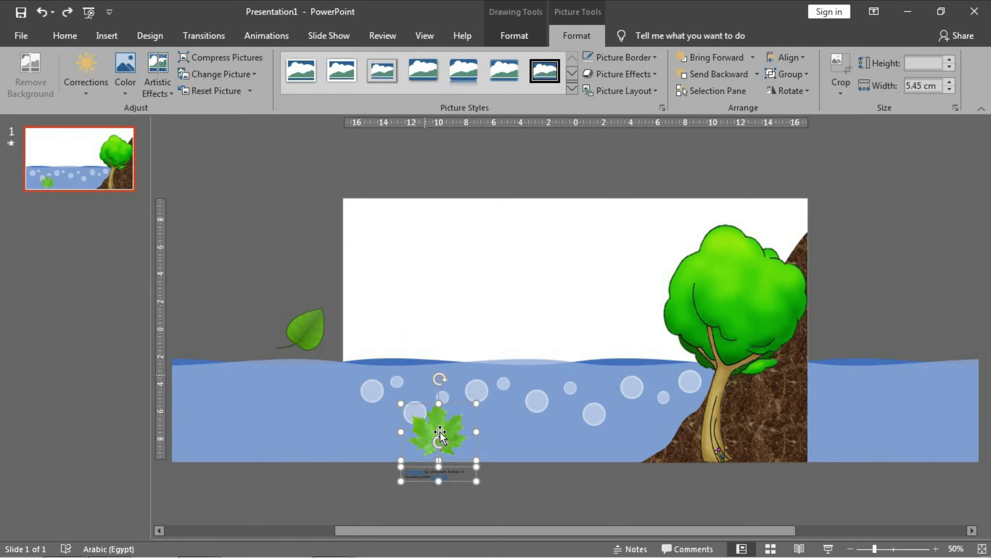
pyautogui.click(481, 499)
pyautogui.scroll(2, 453, 486)
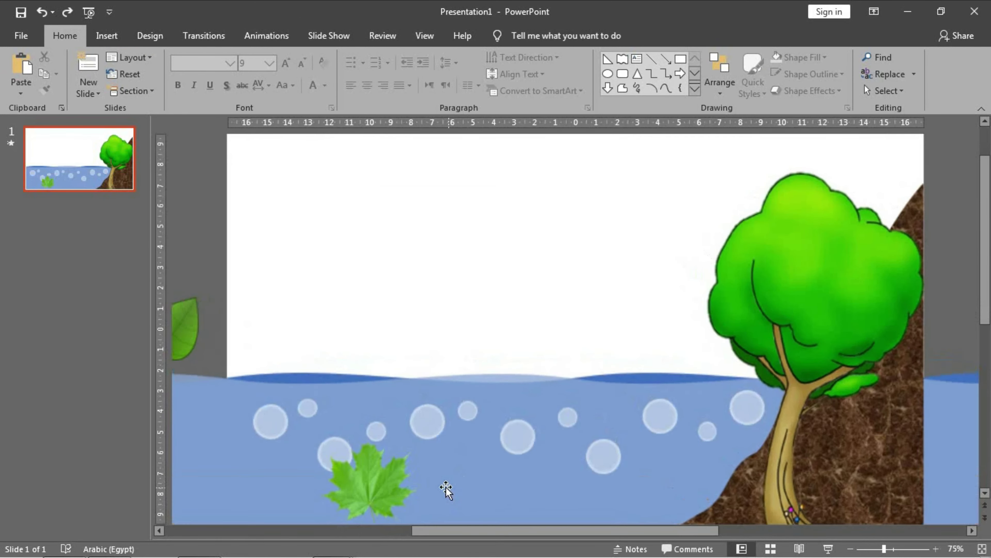
pyautogui.scroll(-1, 430, 484)
pyautogui.click(392, 500)
pyautogui.moveTo(391, 500)
pyautogui.mouseDown()
pyautogui.moveTo(413, 504)
pyautogui.moveTo(227, 222)
pyautogui.mouseUp()
# - Place the maple leaf left of the slide, just above the heart-shaped leaf
pyautogui.scroll(1, 414, 504)
pyautogui.scroll(-4, 396, 220)
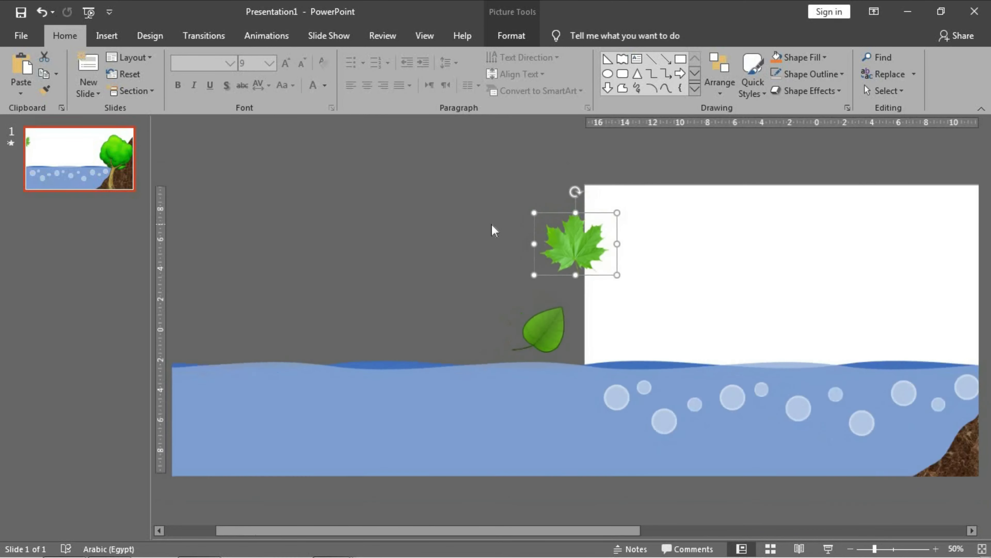
pyautogui.moveTo(452, 278); pyautogui.dragTo(450, 272)
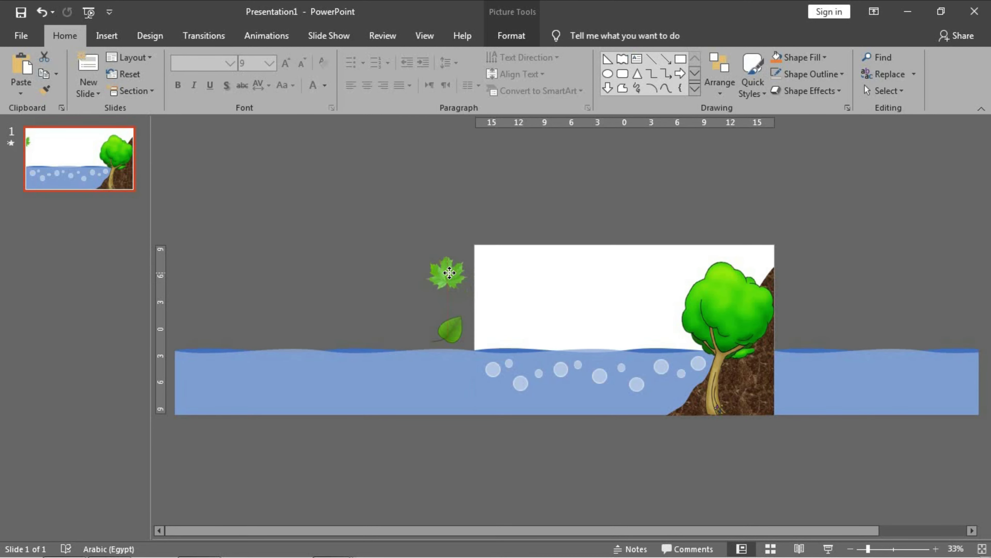
pyautogui.click(455, 299)
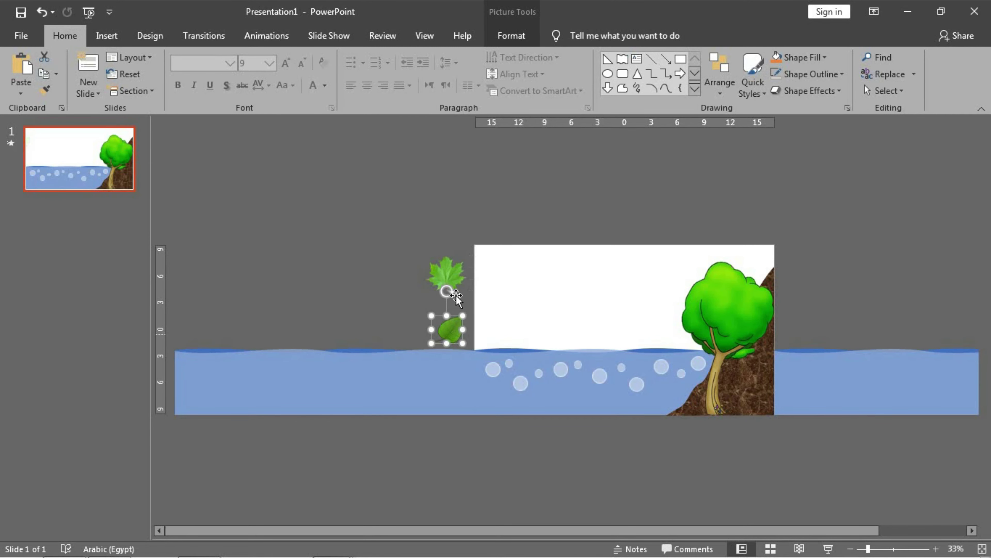
# - Give the heart-shaped leaf a wavy Custom Path ending beyond the slide's top-right corner
pyautogui.click(261, 39)
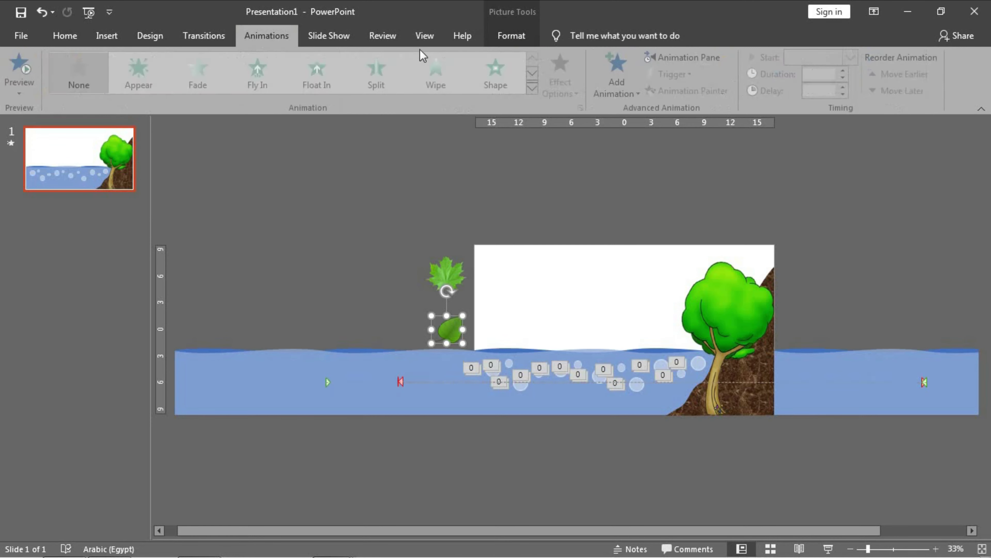
pyautogui.click(633, 93)
pyautogui.scroll(-5, 691, 304)
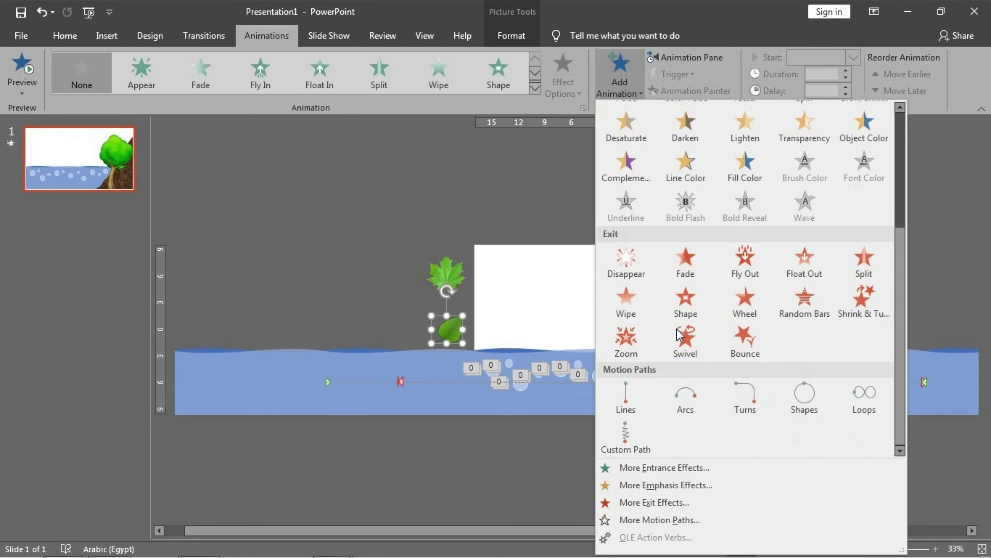
pyautogui.click(627, 449)
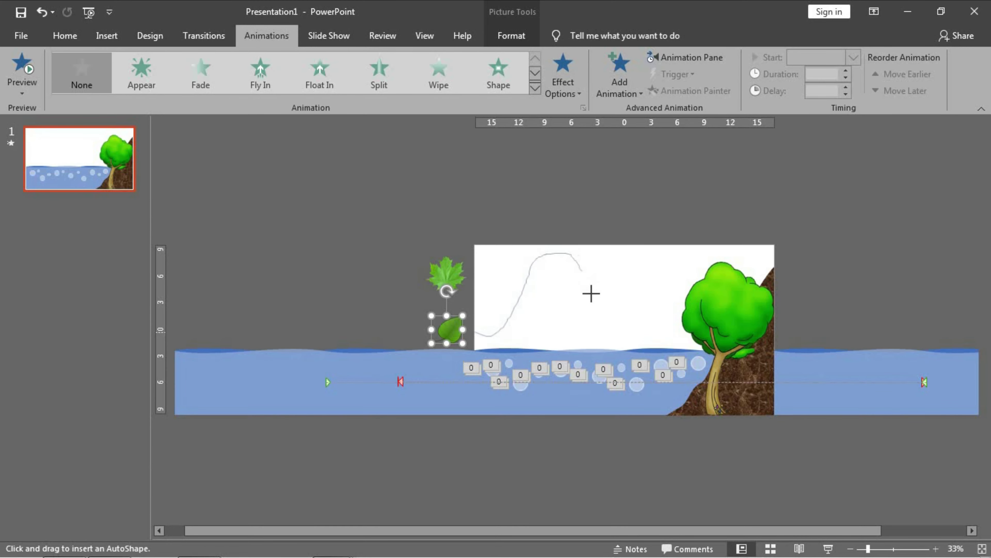
pyautogui.moveTo(603, 320); pyautogui.dragTo(620, 348)
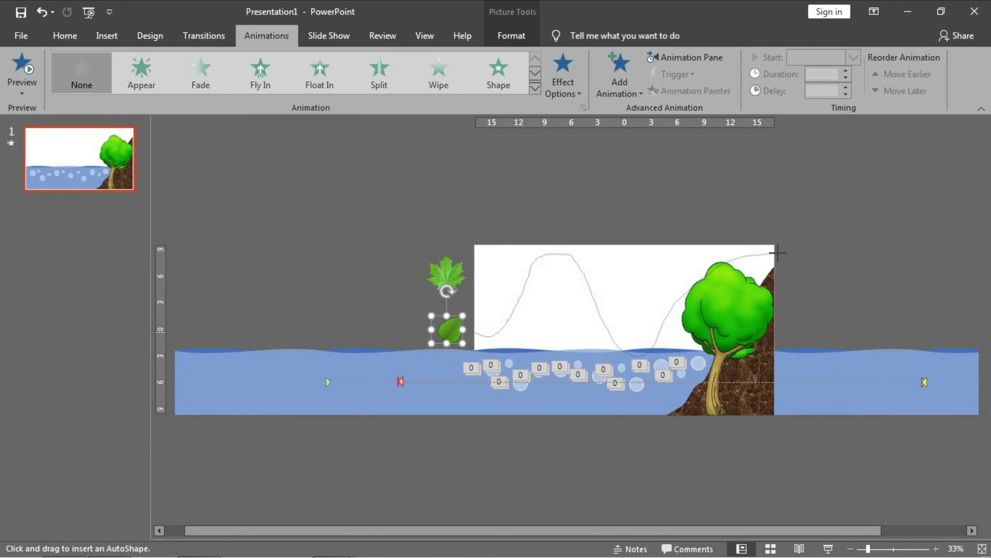
pyautogui.moveTo(776, 253); pyautogui.dragTo(777, 253)
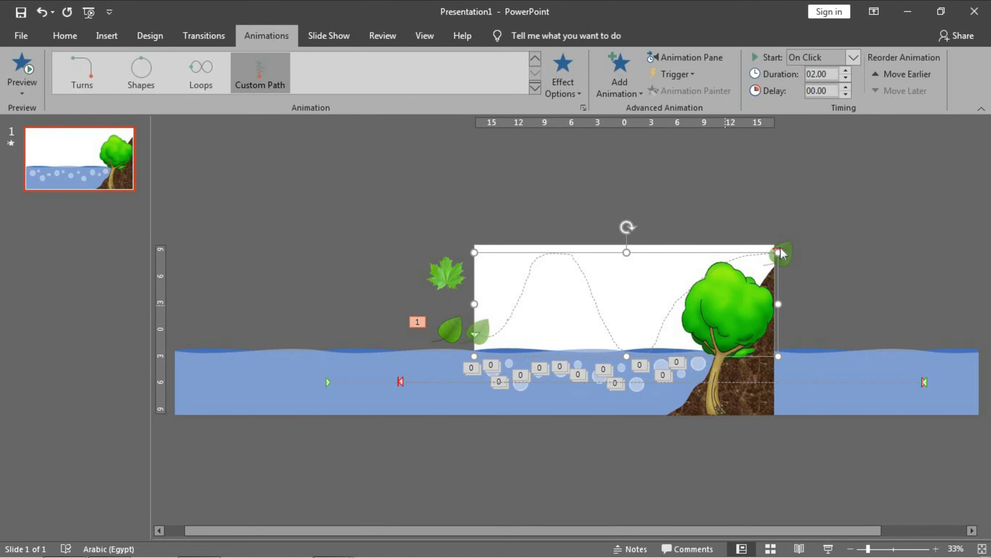
pyautogui.moveTo(785, 247); pyautogui.dragTo(804, 239)
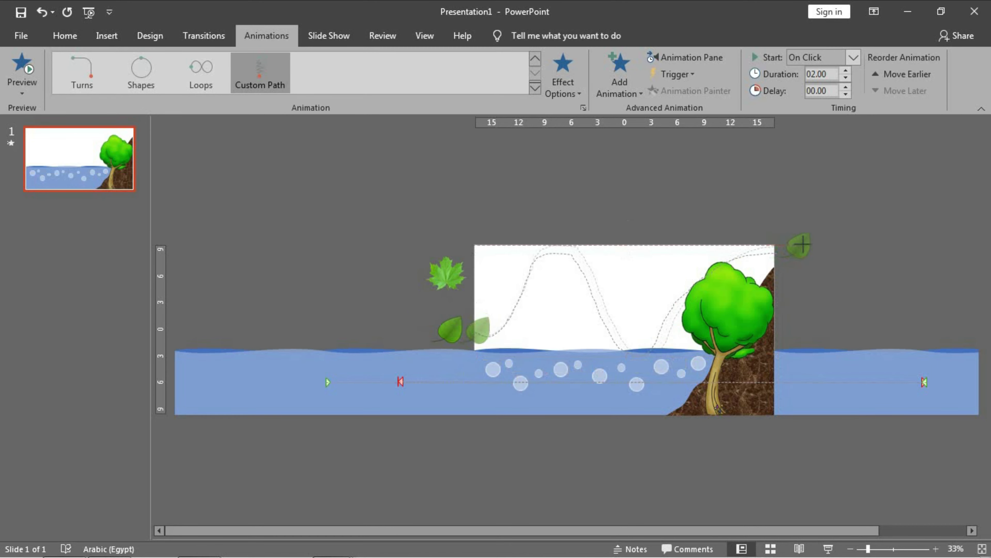
# - Start a Custom Path motion animation for the maple leaf
pyautogui.click(452, 278)
pyautogui.click(620, 78)
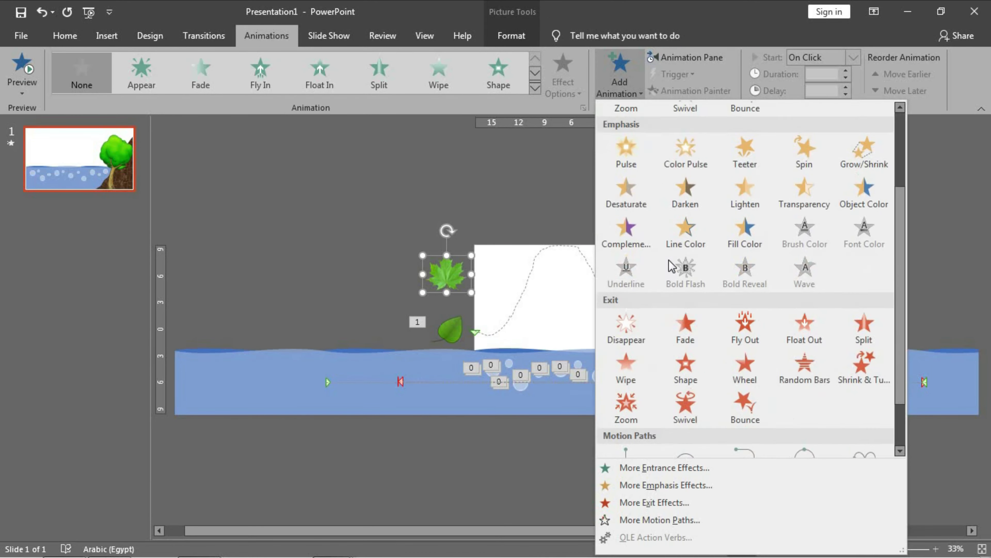
pyautogui.scroll(-5, 671, 266)
pyautogui.click(627, 449)
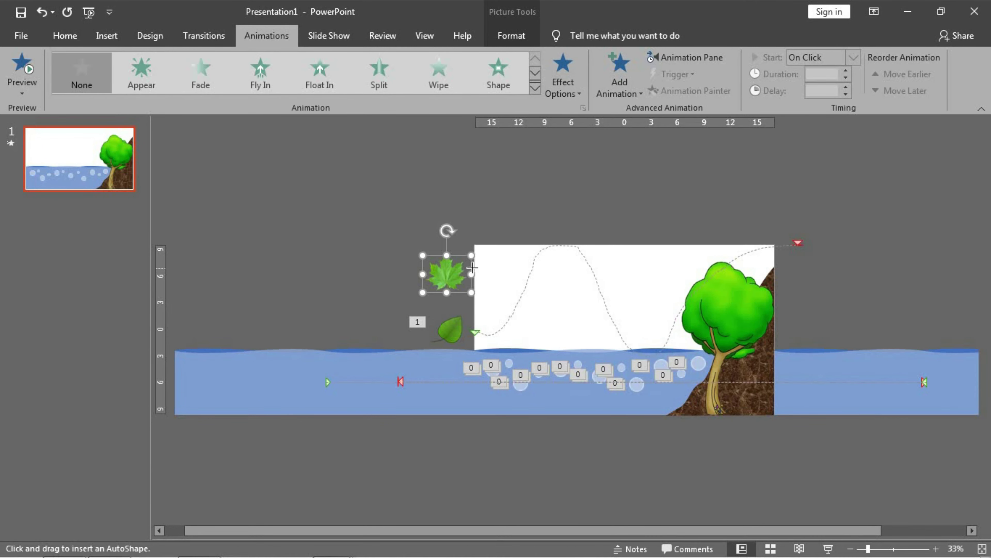
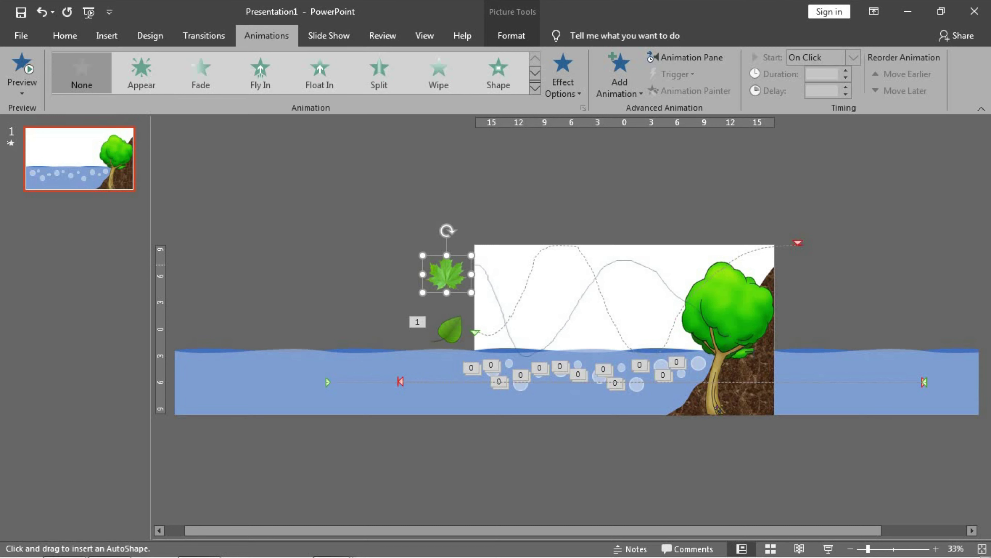
# - Finish the second leaf's motion path and open Effect Options for both leaf paths
pyautogui.doubleClick(751, 356)
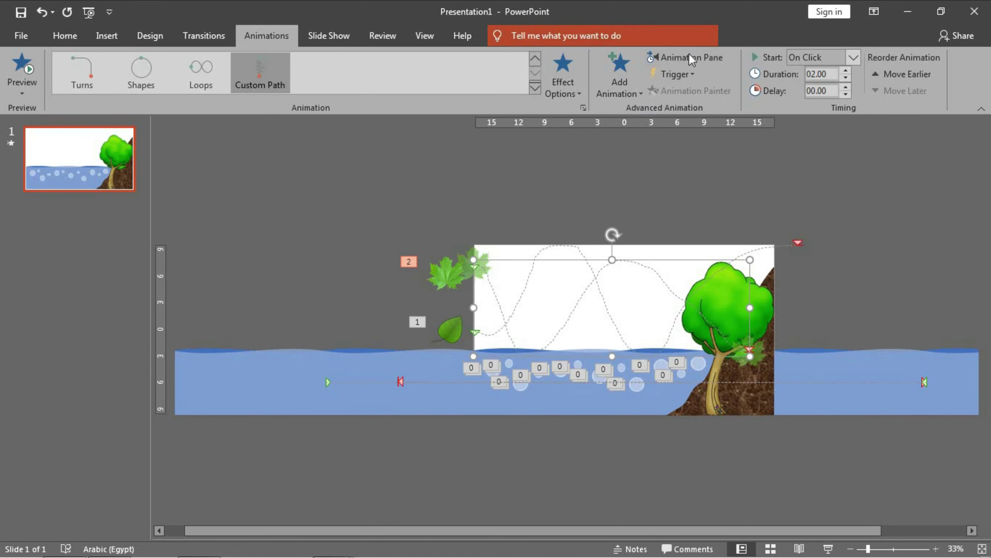
pyautogui.click(691, 58)
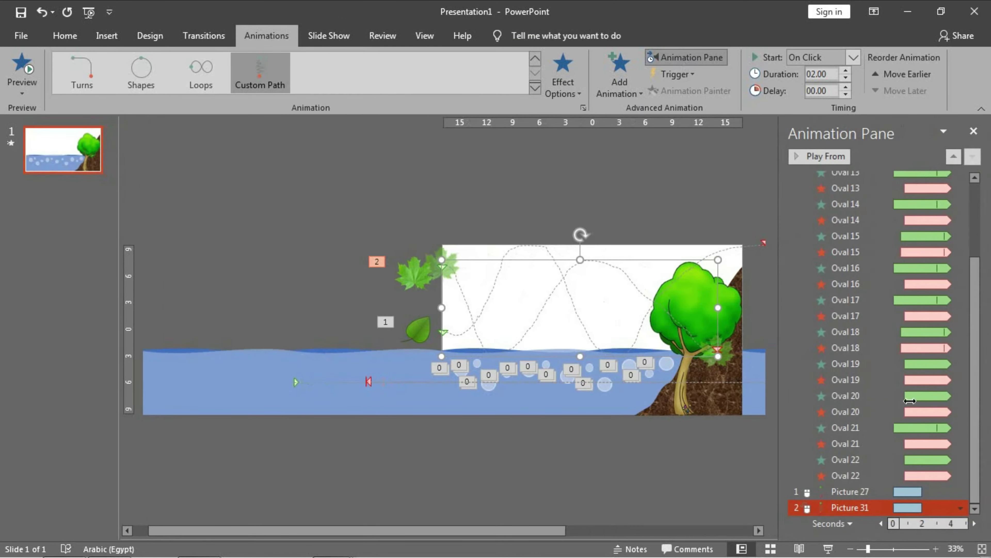
pyautogui.keyDown('shift'); pyautogui.click(843, 507); pyautogui.keyUp('shift')
pyautogui.rightClick(843, 507)
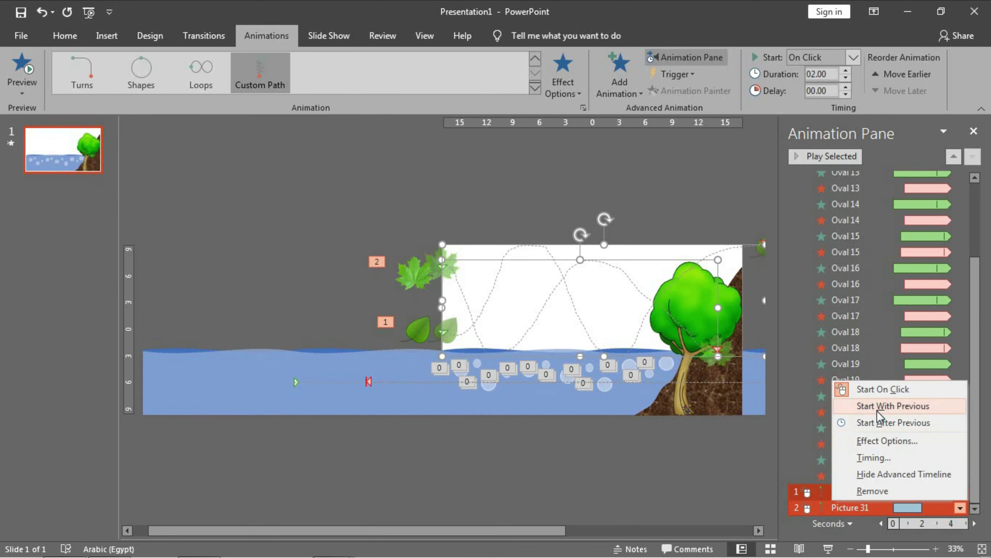
pyautogui.click(878, 440)
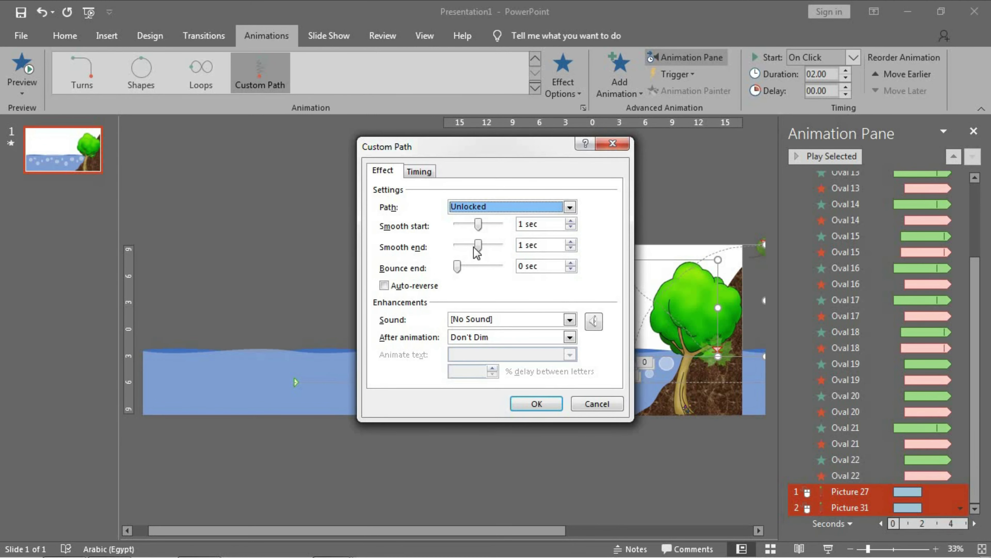
# - Set both leaf paths to smooth end 0, With Previous, 15 seconds, playing once
pyautogui.click(460, 250)
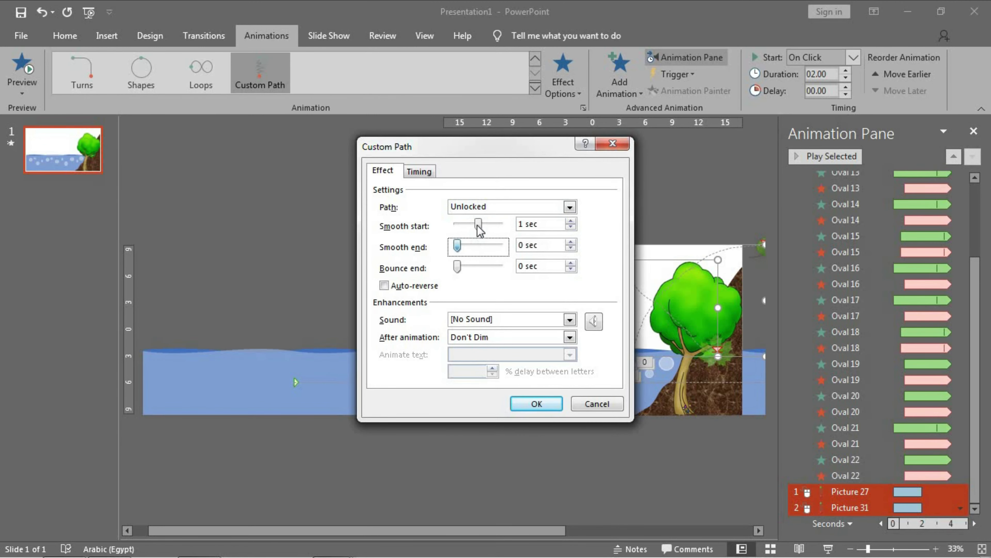
pyautogui.click(418, 172)
pyautogui.click(507, 231)
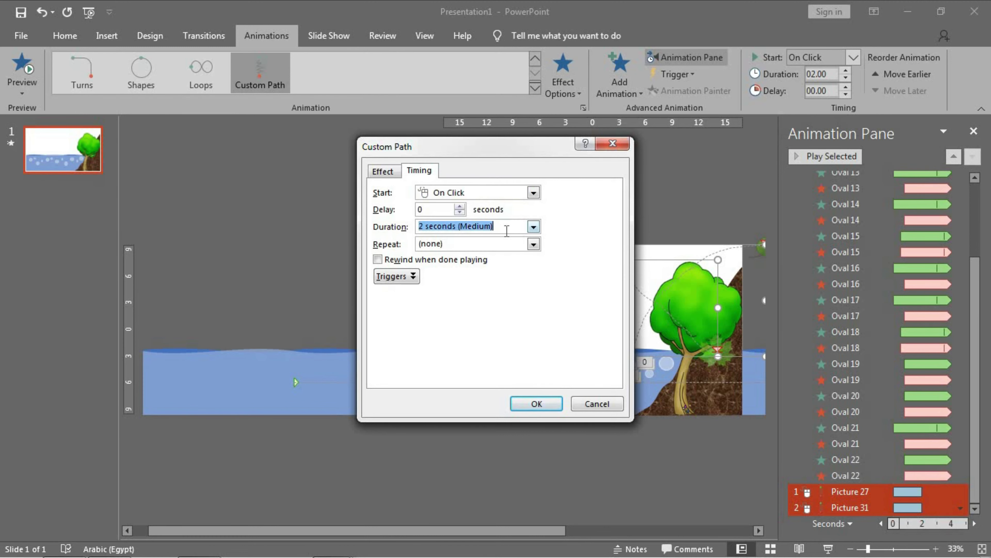
pyautogui.write('15')
pyautogui.click(532, 193)
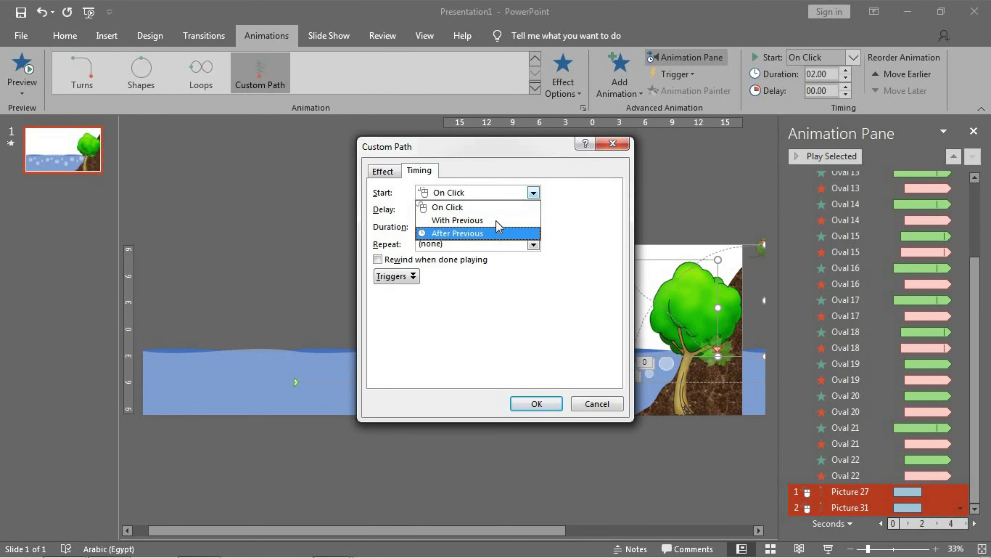
pyautogui.click(484, 212)
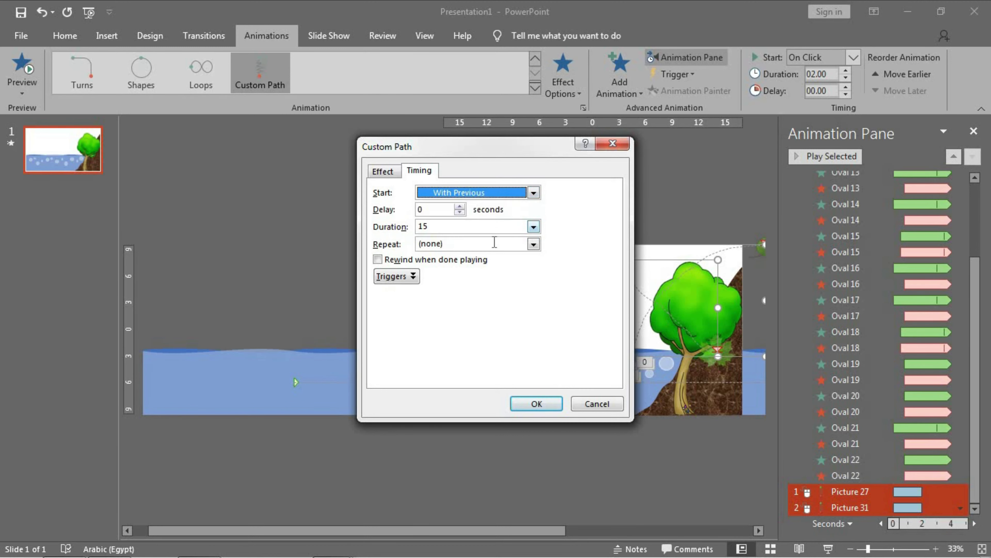
pyautogui.click(533, 244)
pyautogui.click(508, 256)
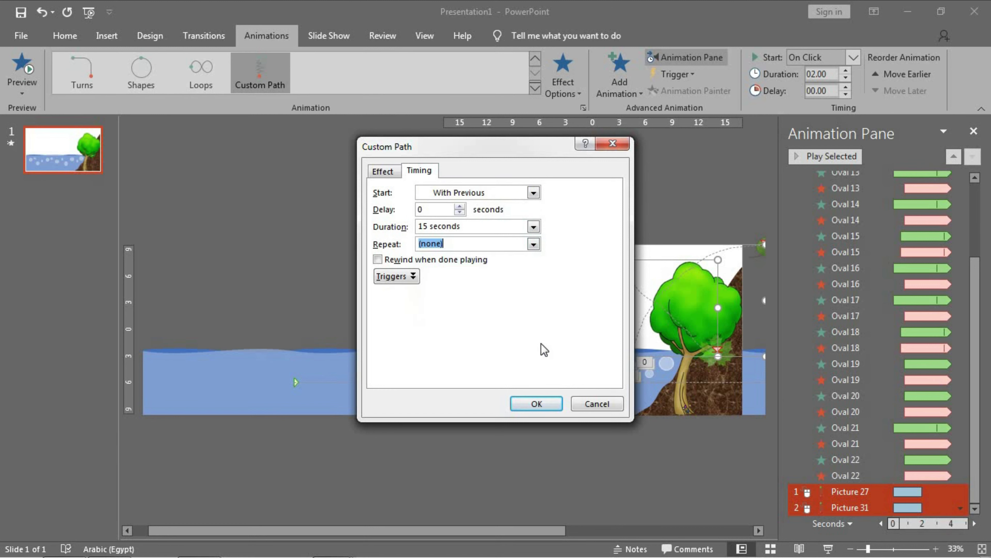
pyautogui.click(545, 409)
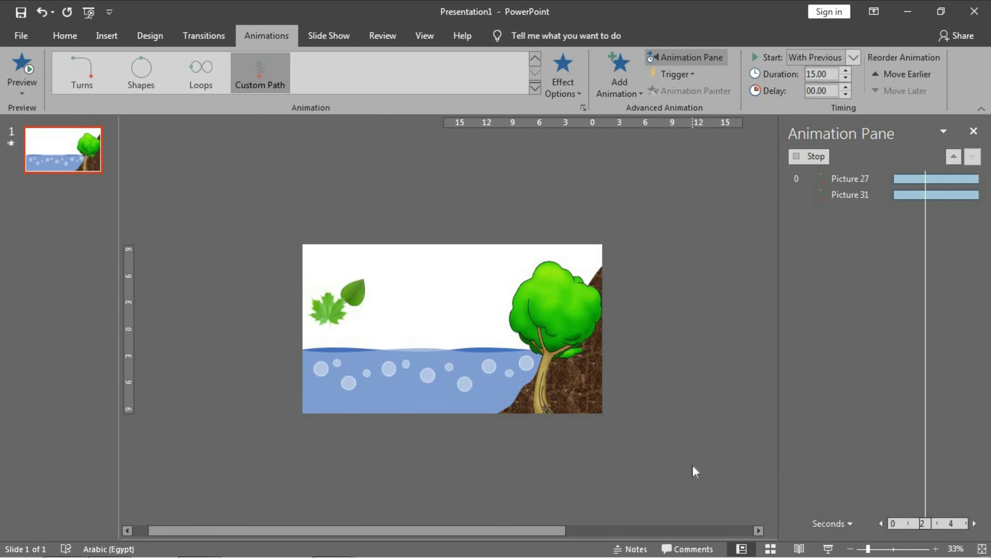
# - Delay Picture 27's leaf path by 1 second, then select Picture 31's path
pyautogui.click(699, 471)
pyautogui.click(843, 491)
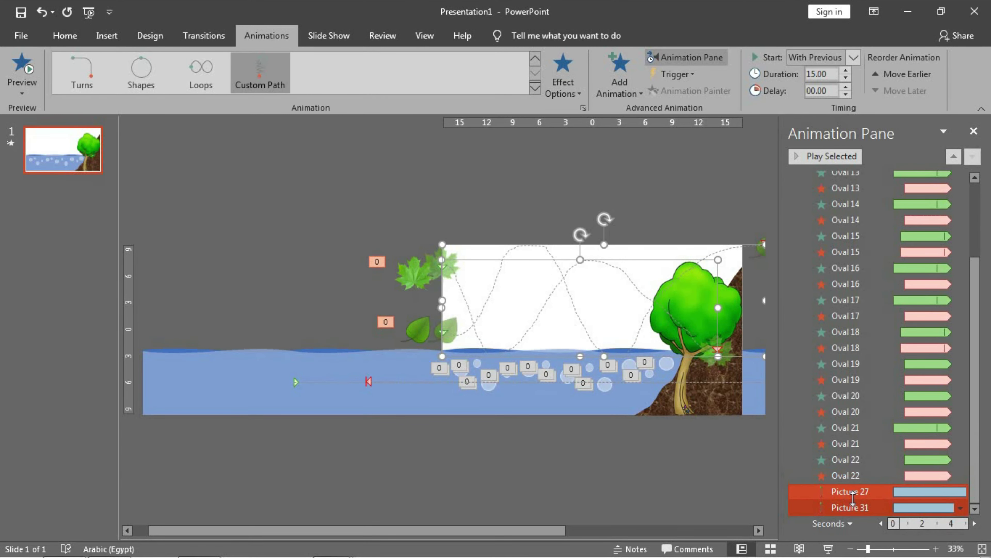
pyautogui.click(844, 86)
pyautogui.click(844, 87)
pyautogui.click(844, 86)
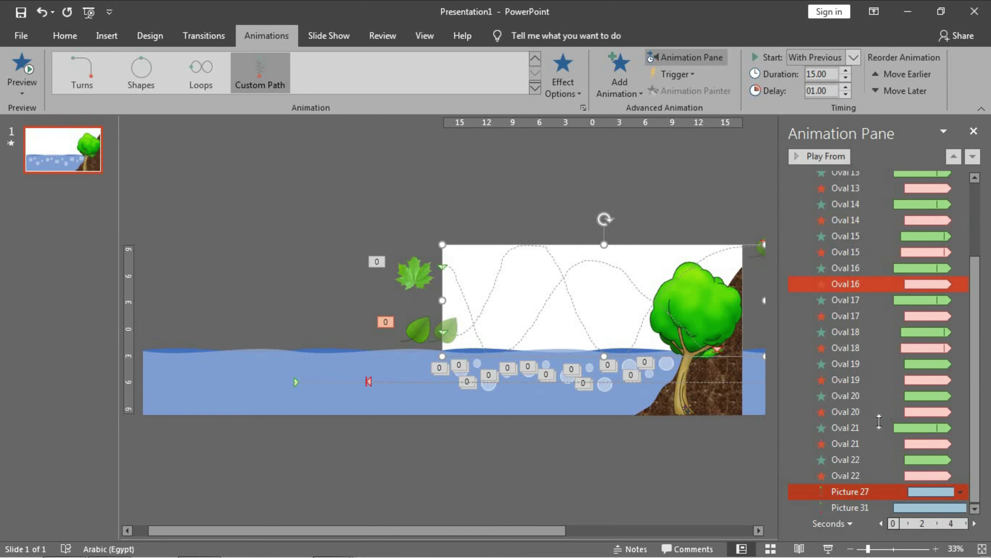
pyautogui.click(852, 508)
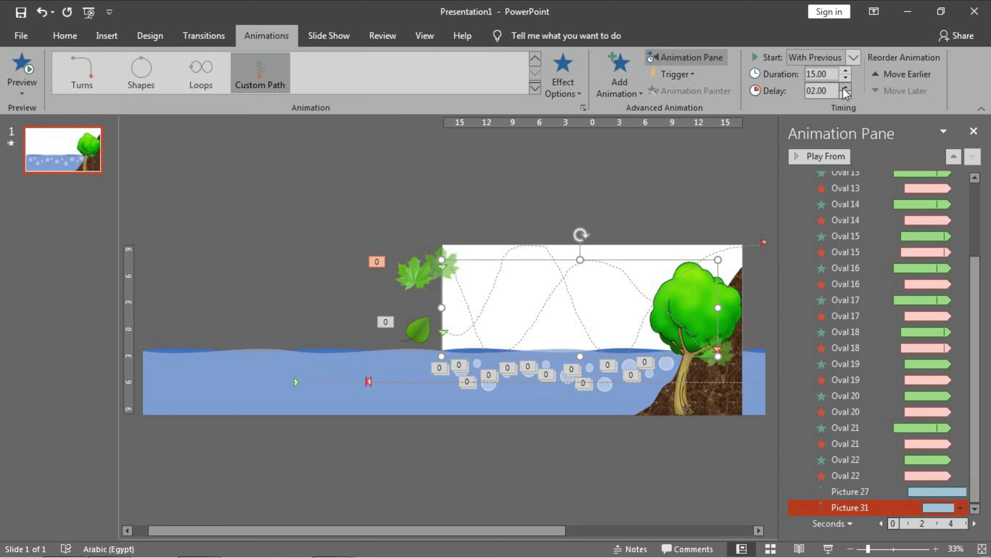
# - Add a Spin effect to both leaves, placing Picture 27's Spin right after its motion path
pyautogui.click(430, 282)
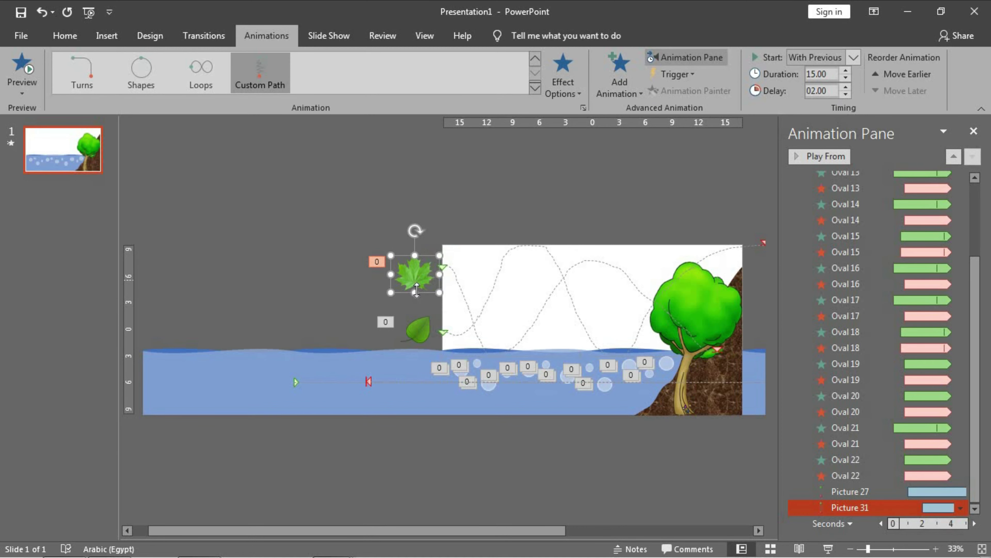
pyautogui.keyDown('shift'); pyautogui.click(418, 330); pyautogui.keyUp('shift')
pyautogui.click(616, 82)
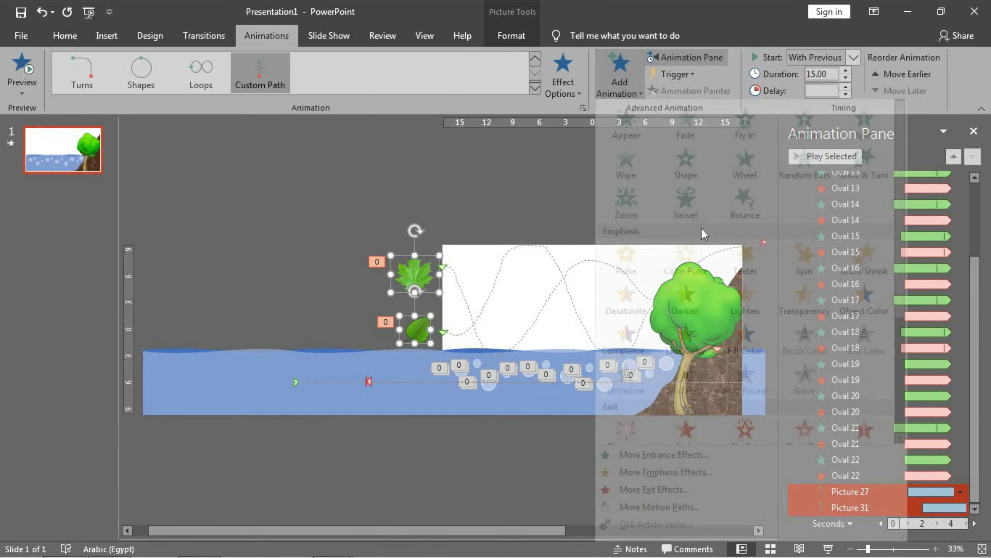
pyautogui.press('Escape')
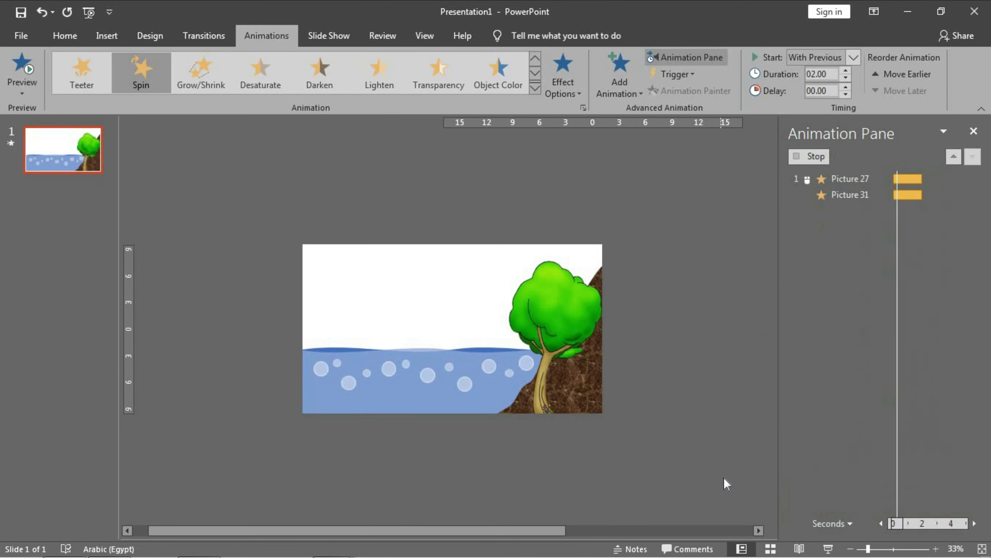
pyautogui.click(857, 491)
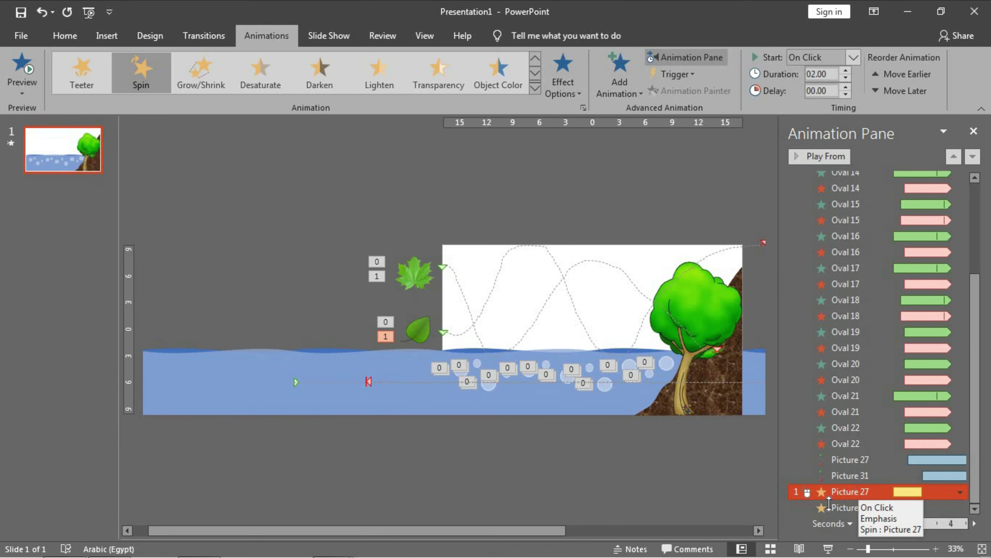
pyautogui.click(418, 325)
pyautogui.moveTo(865, 492); pyautogui.dragTo(863, 472)
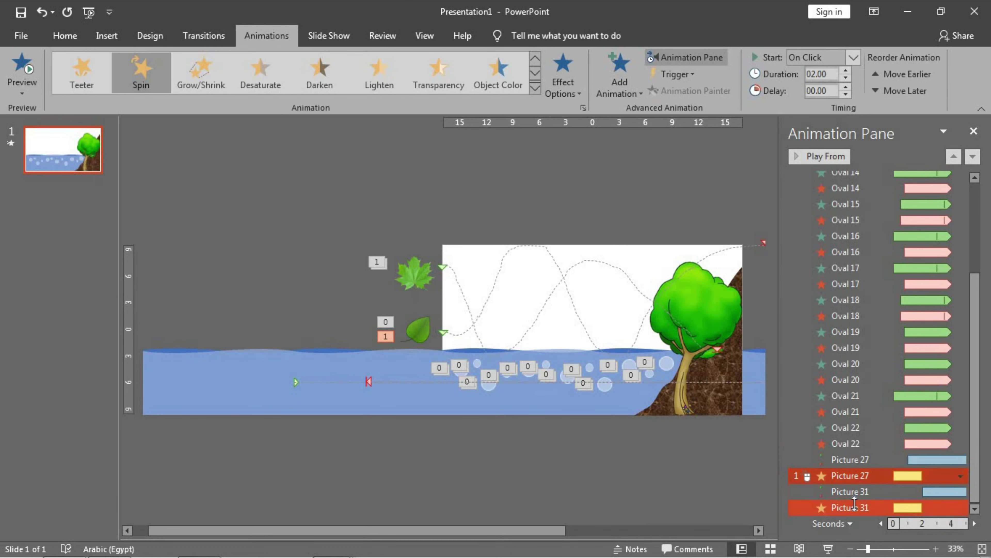
# - Make the Spin start With Previous and repeat Until End of Slide, then close the Animation Pane
pyautogui.rightClick(834, 473)
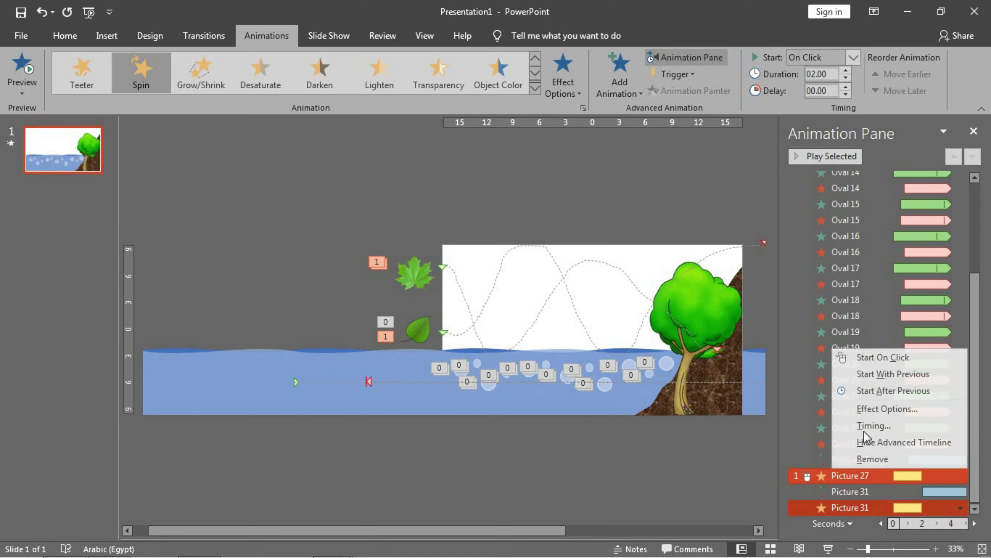
pyautogui.click(872, 408)
pyautogui.click(419, 172)
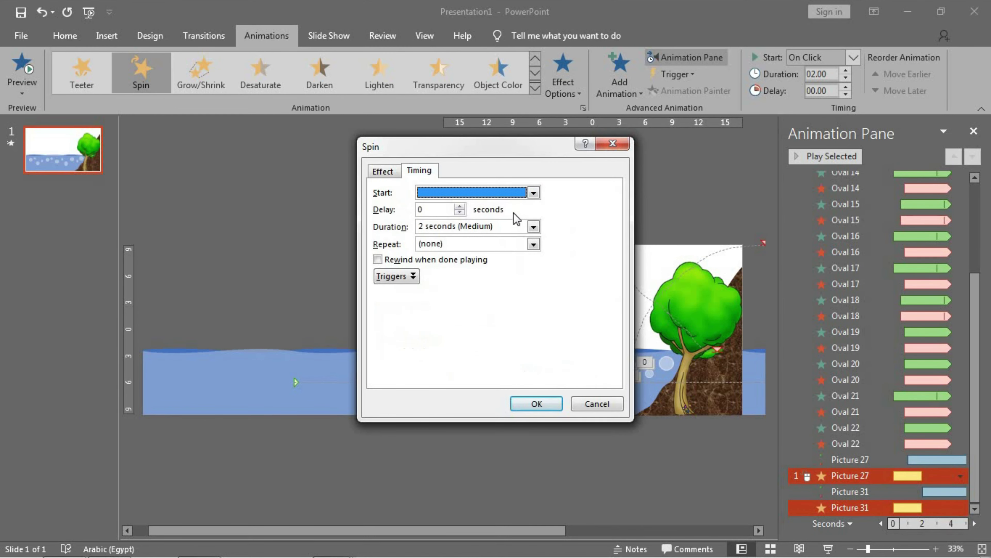
pyautogui.click(533, 193)
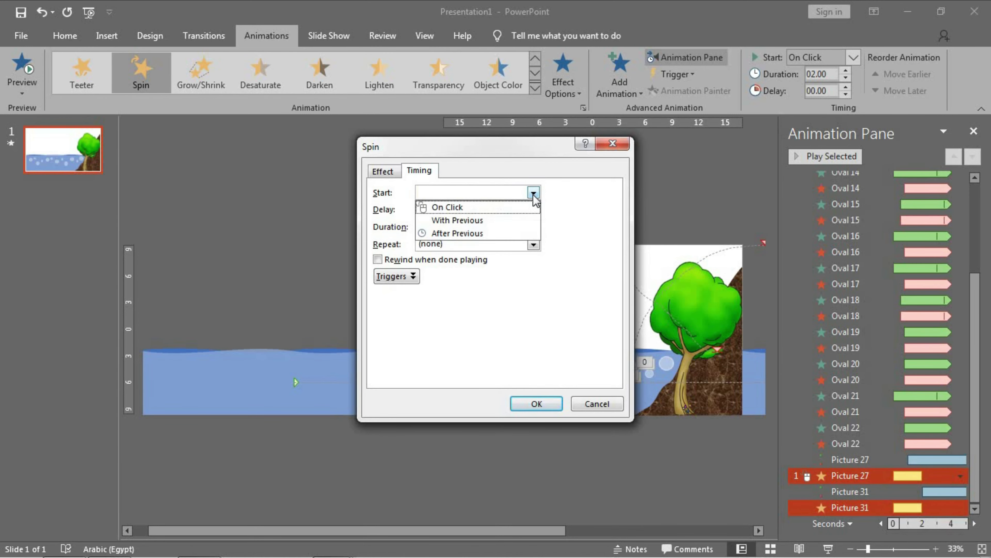
pyautogui.click(514, 221)
pyautogui.click(533, 244)
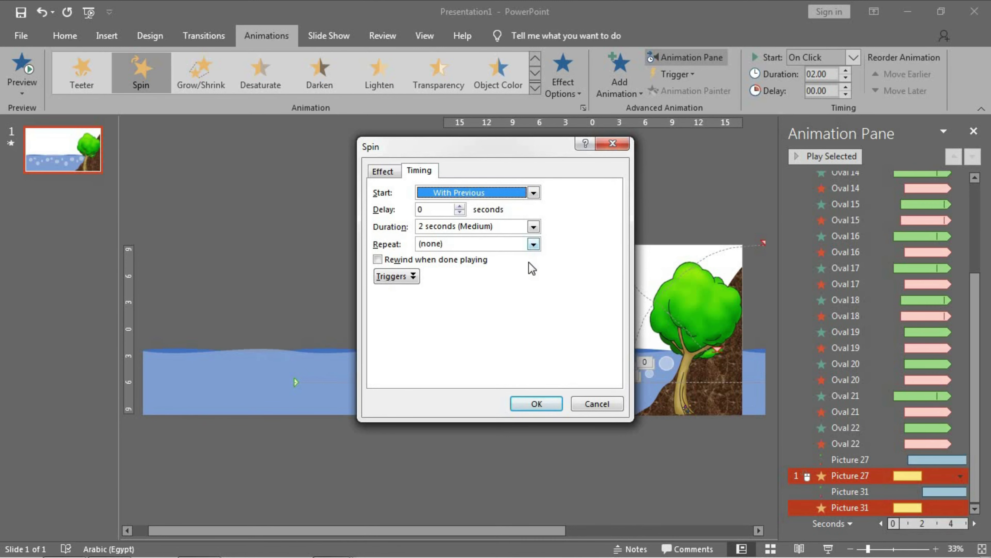
pyautogui.click(500, 341)
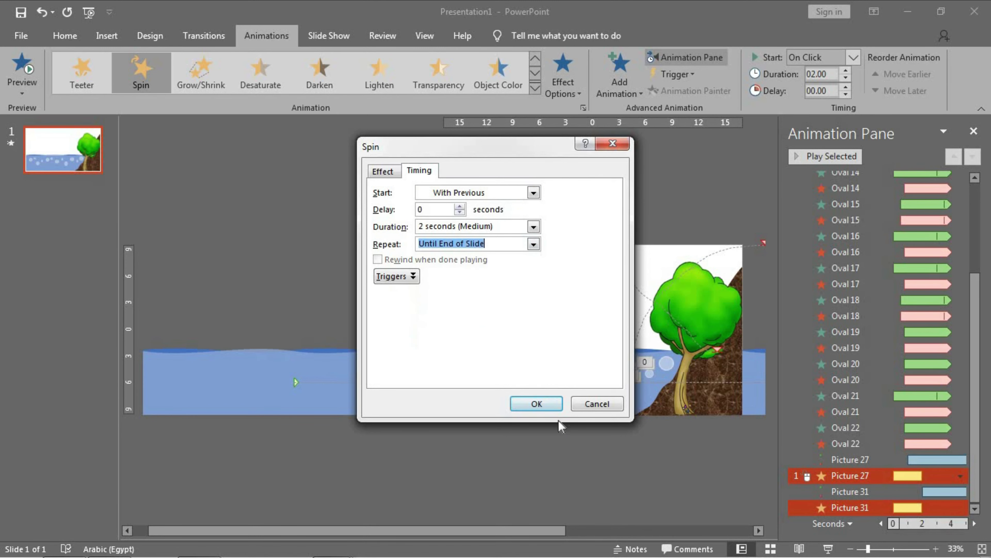
pyautogui.click(548, 406)
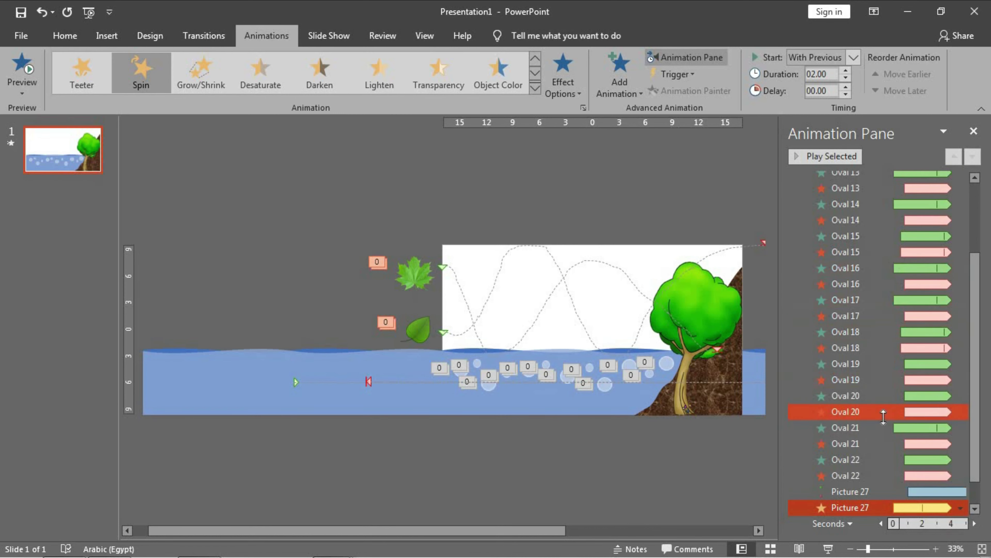
pyautogui.click(701, 498)
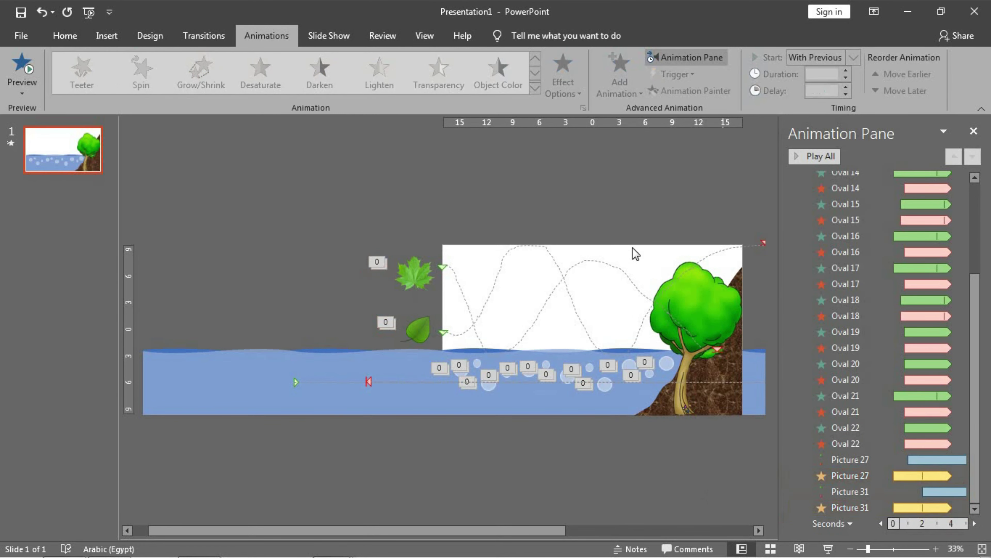
pyautogui.click(974, 133)
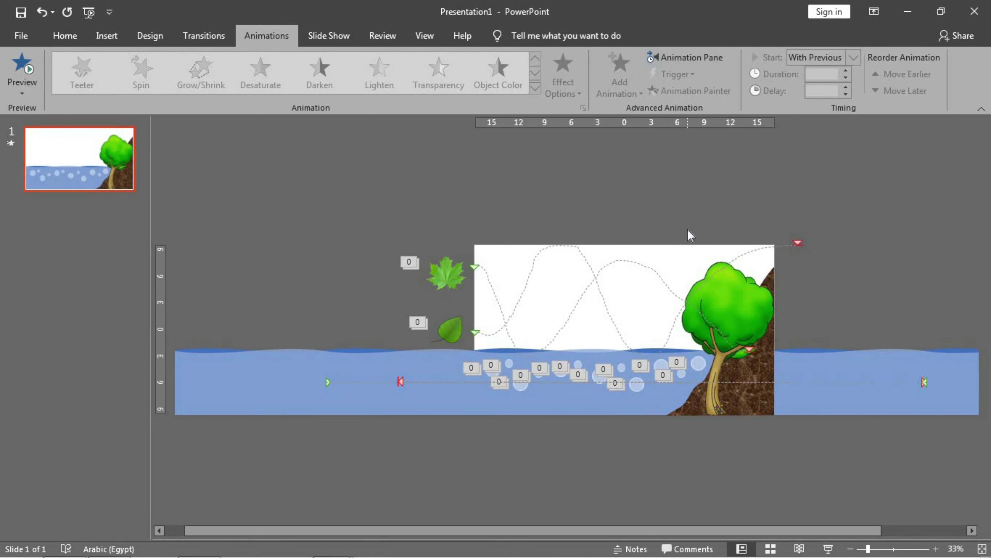
pyautogui.scroll(2, 685, 233)
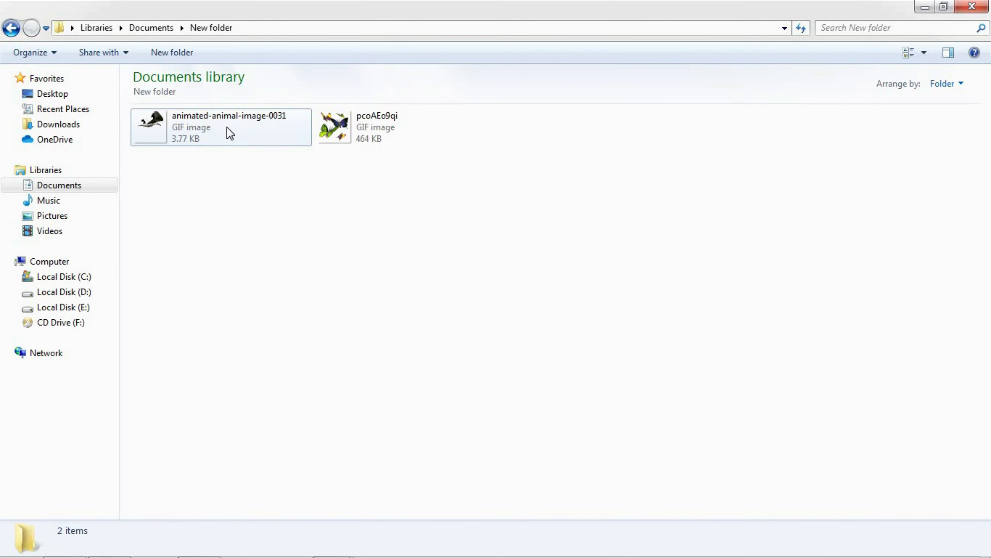
# - Copy the bird and butterflies GIFs from Explorer, paste them onto the slide, and move the bird up
pyautogui.click(230, 134)
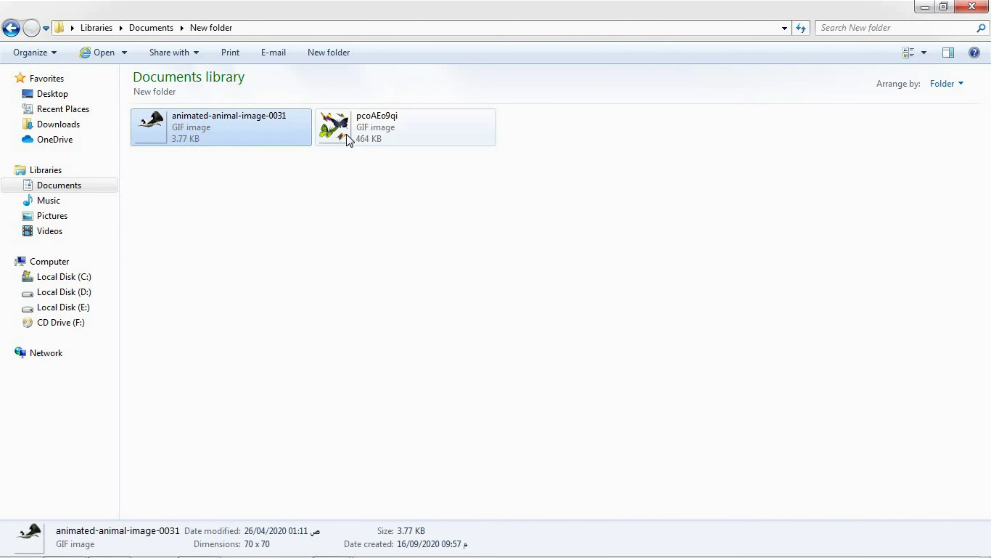
pyautogui.keyDown('ctrl'); pyautogui.click(347, 134); pyautogui.keyUp('ctrl')
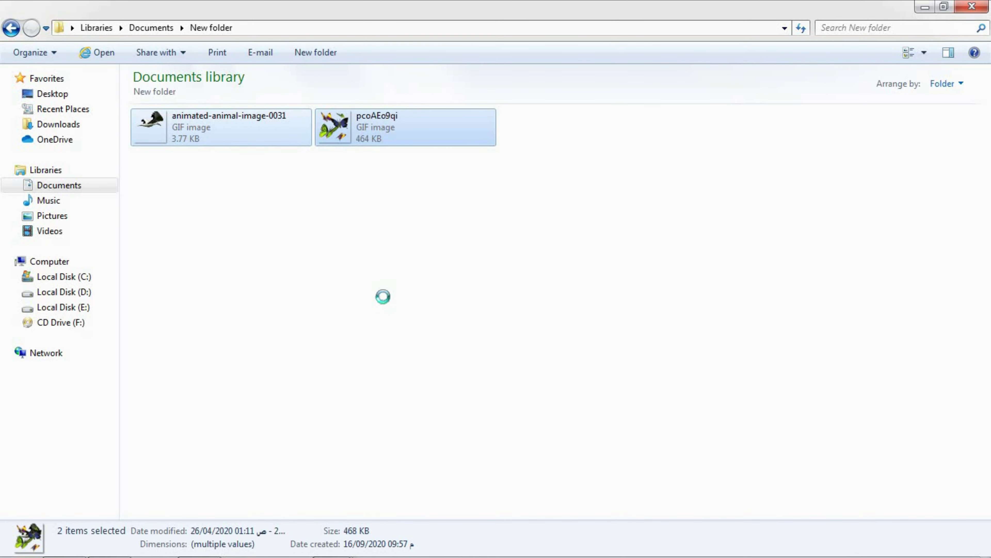
pyautogui.rightClick(322, 135)
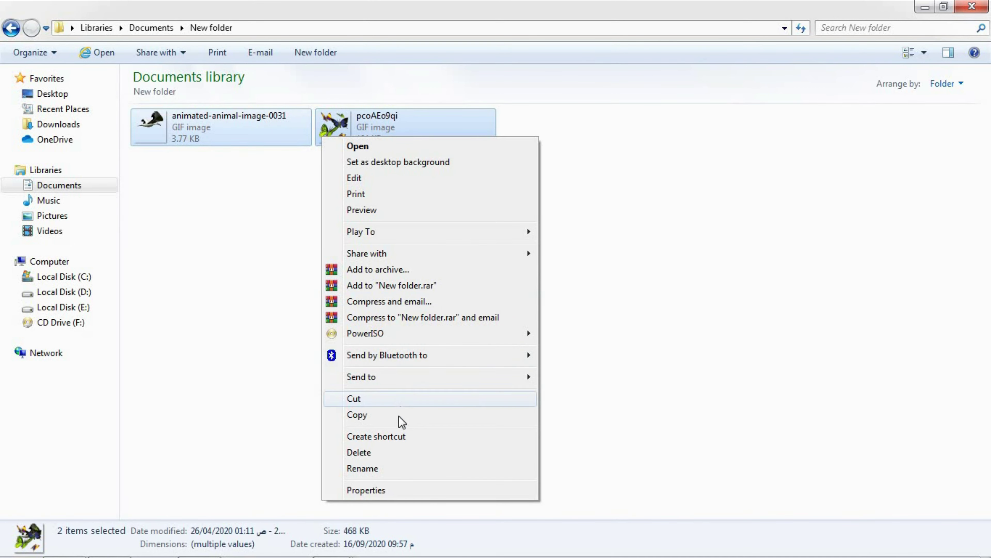
pyautogui.click(393, 412)
pyautogui.click(387, 365)
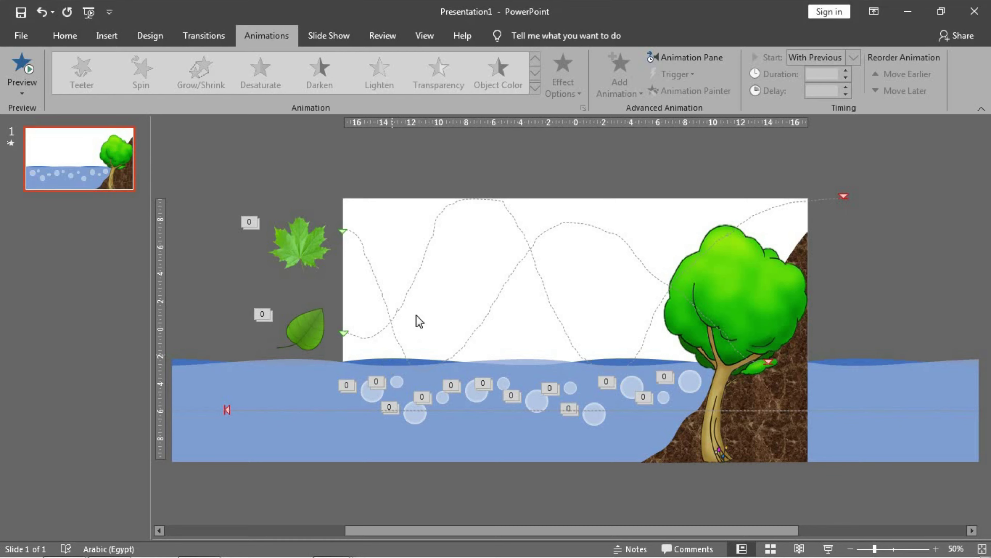
pyautogui.hotkey('ctrl', 'v')
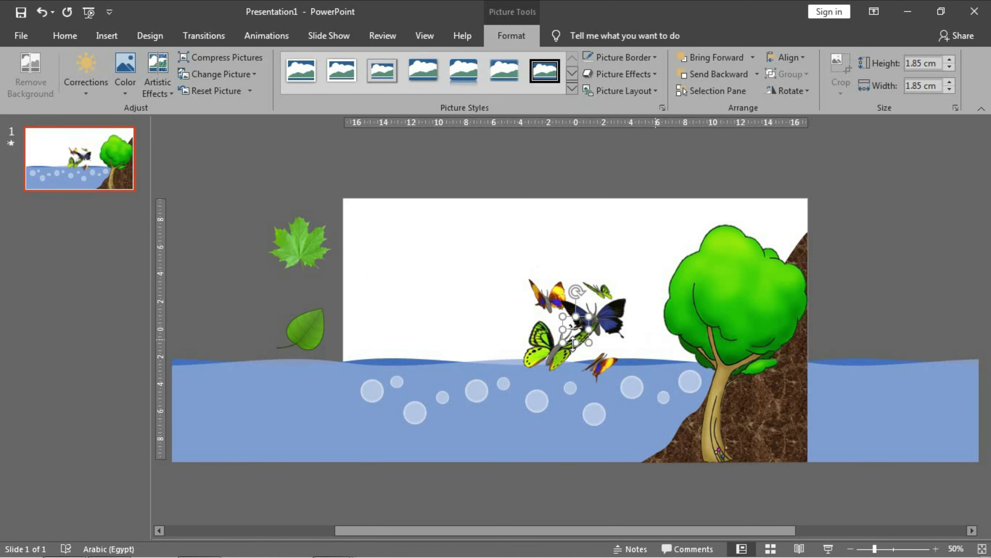
pyautogui.moveTo(576, 314); pyautogui.dragTo(421, 254)
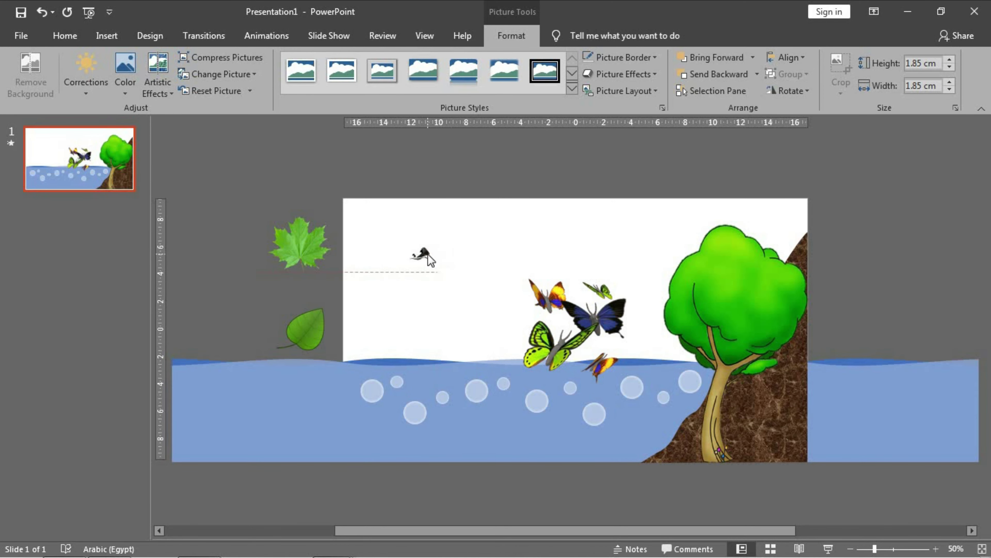
pyautogui.click(621, 308)
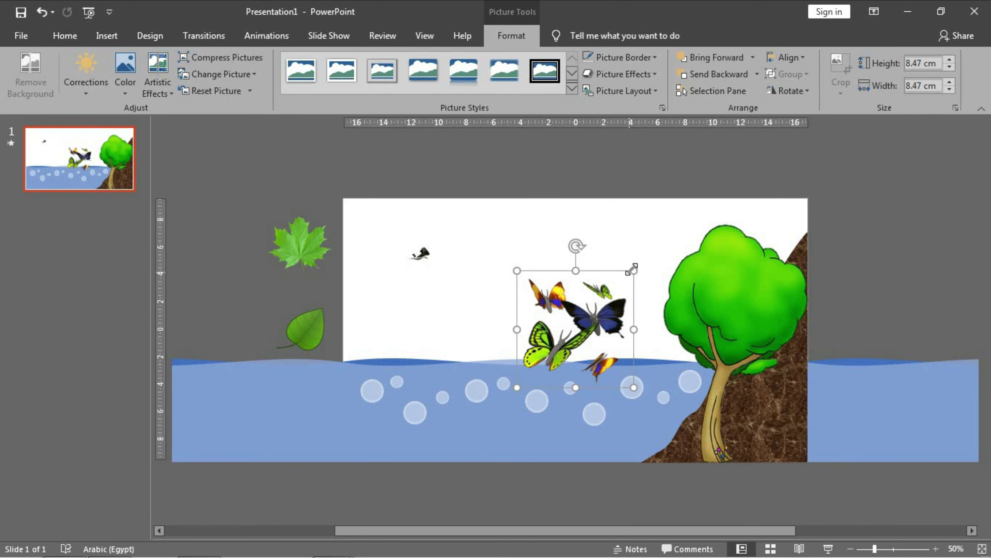
# - Shrink the butterflies to about 2.5 cm and settle them in the tree canopy
pyautogui.moveTo(632, 269)
pyautogui.mouseDown()
pyautogui.moveTo(552, 353)
pyautogui.moveTo(754, 297)
pyautogui.mouseUp()
pyautogui.scroll(2, 777, 309)
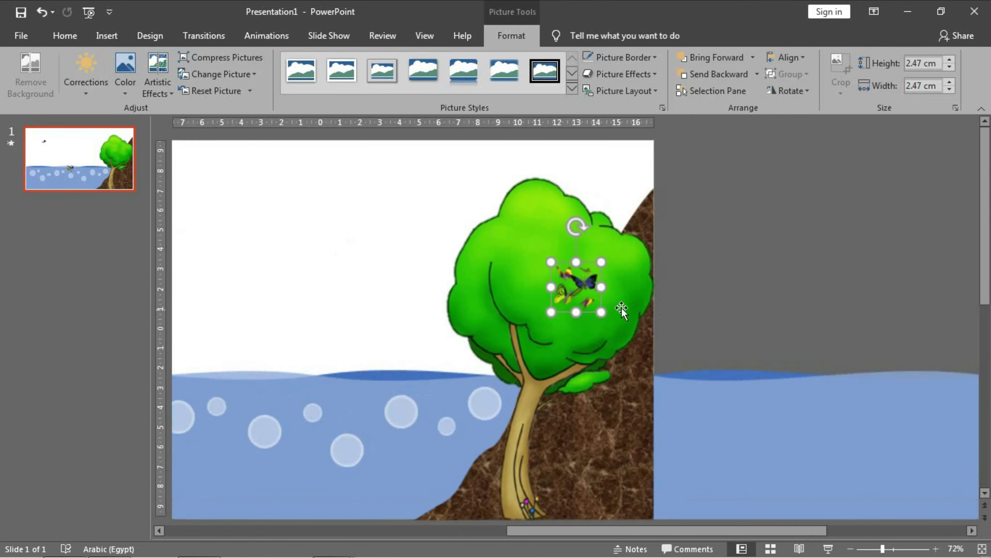
pyautogui.moveTo(601, 311); pyautogui.dragTo(618, 328)
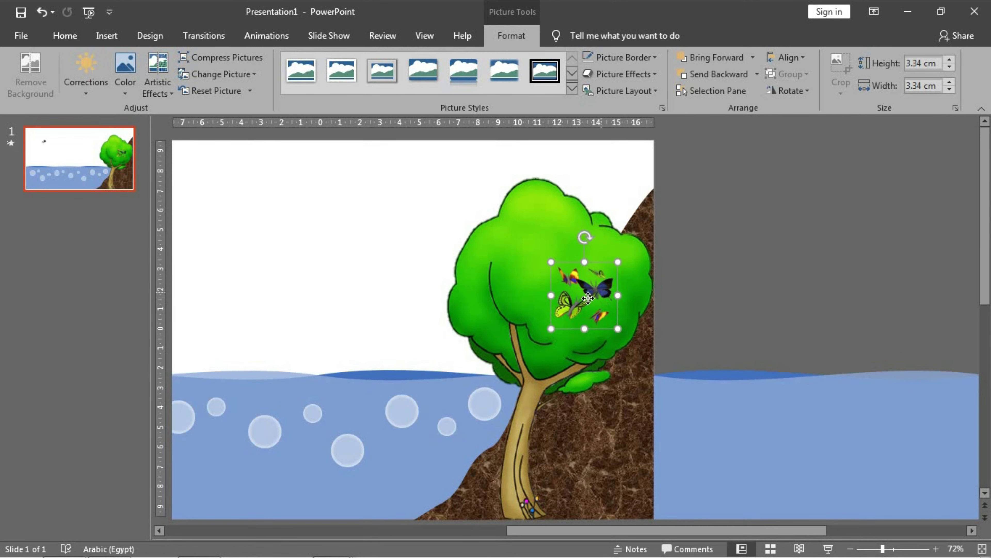
pyautogui.moveTo(587, 298); pyautogui.dragTo(579, 301)
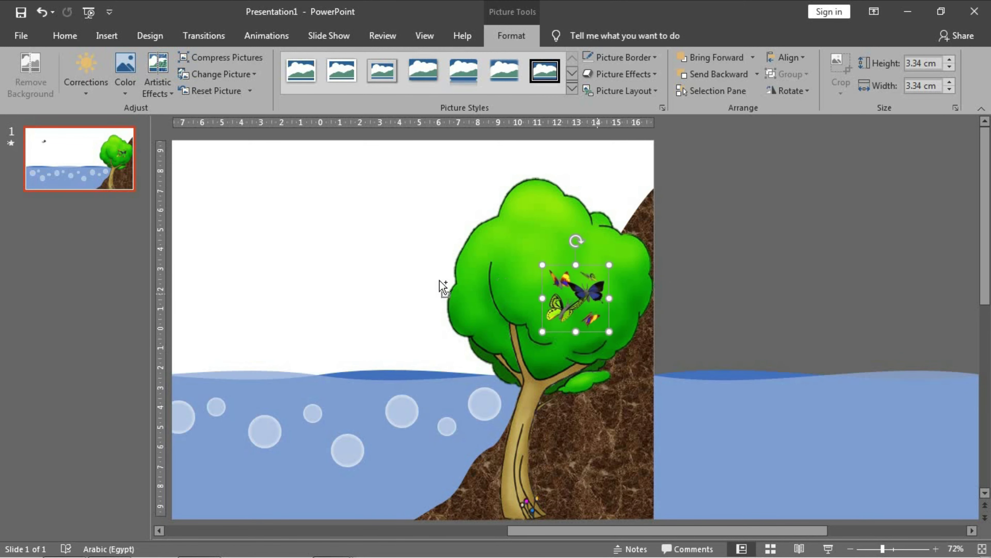
pyautogui.keyDown('ctrl'); pyautogui.scroll(-5, 430, 297); pyautogui.keyUp('ctrl')
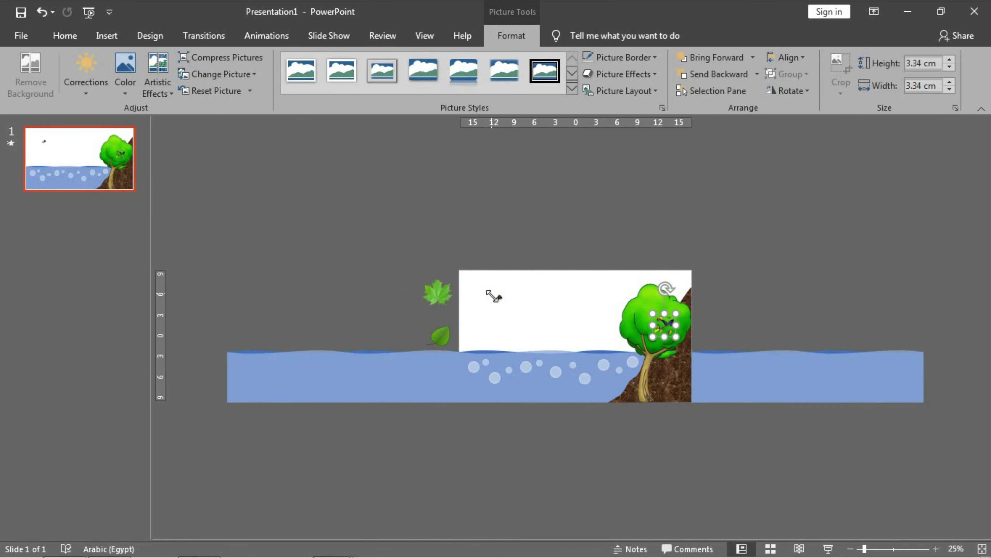
# - Enlarge the bird to 4.73 cm and place it off the slide's left edge between the leaves
pyautogui.moveTo(494, 296); pyautogui.dragTo(483, 286)
pyautogui.keyDown('ctrl'); pyautogui.scroll(5, 484, 286); pyautogui.keyUp('ctrl')
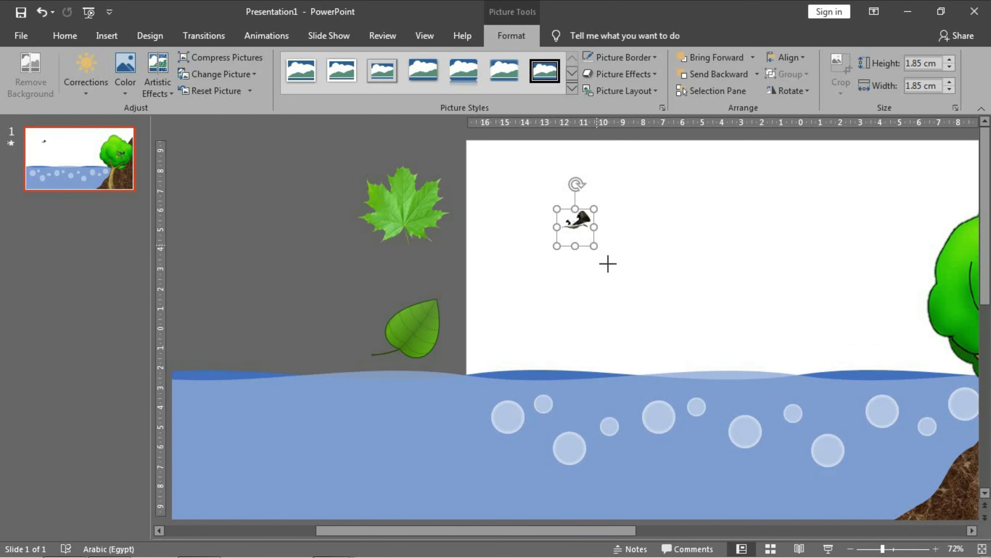
pyautogui.moveTo(593, 246)
pyautogui.mouseDown()
pyautogui.moveTo(635, 273)
pyautogui.moveTo(400, 260)
pyautogui.moveTo(454, 329)
pyautogui.mouseUp()
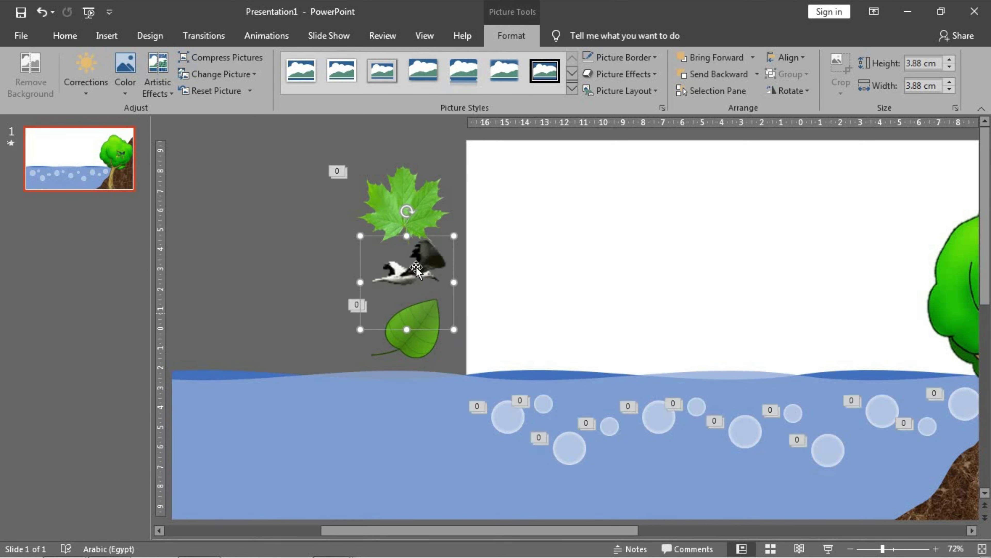
pyautogui.moveTo(415, 277); pyautogui.dragTo(408, 276)
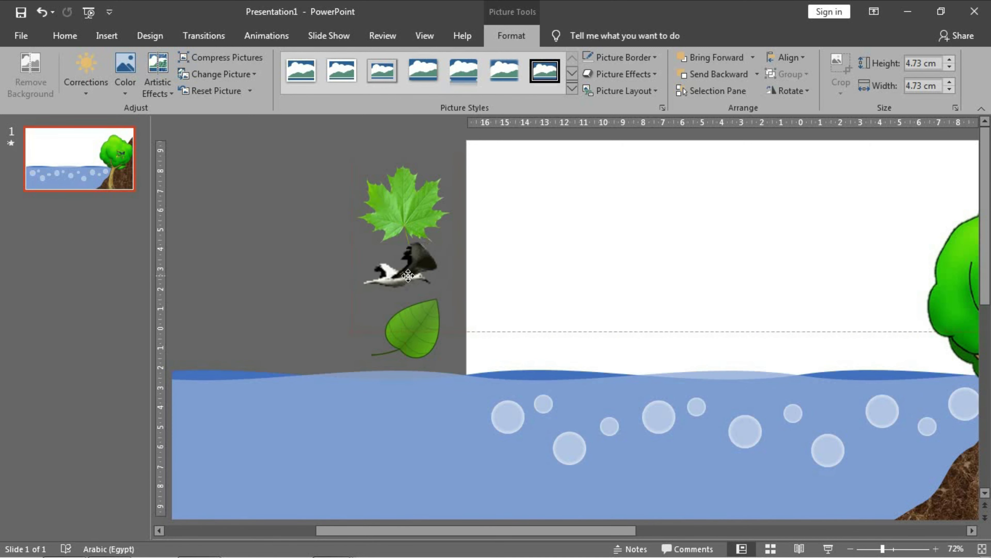
pyautogui.scroll(-1, 550, 290)
pyautogui.scroll(-2, 586, 279)
pyautogui.scroll(-1, 625, 277)
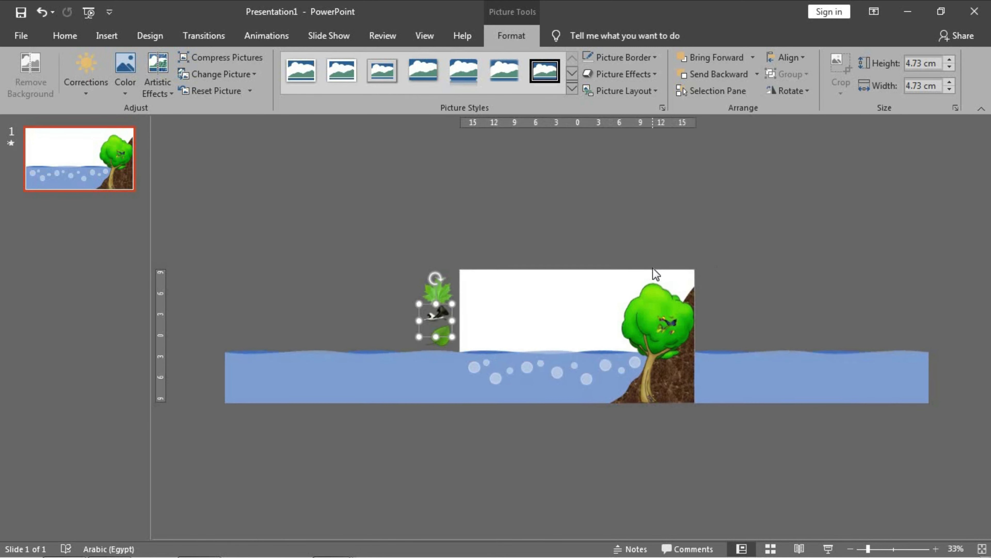
# - Give the bird a straight Lines motion path heading to the right
pyautogui.click(275, 37)
pyautogui.click(619, 86)
pyautogui.scroll(-5, 749, 312)
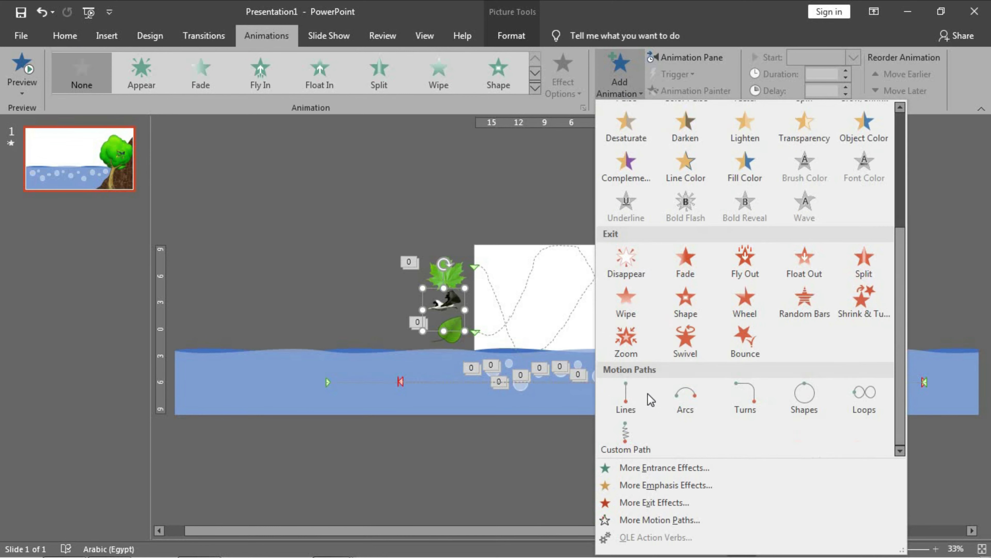
pyautogui.click(633, 405)
pyautogui.click(564, 84)
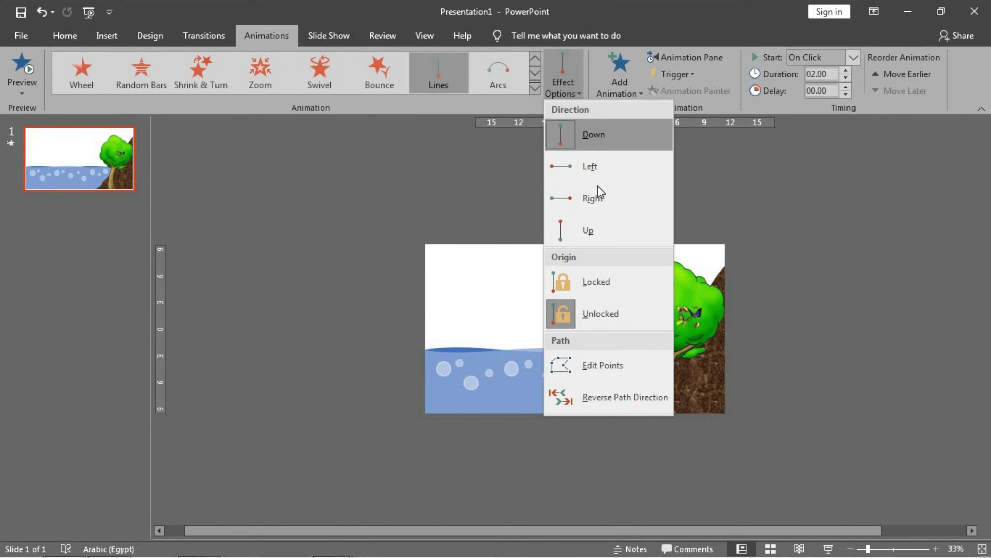
pyautogui.click(593, 197)
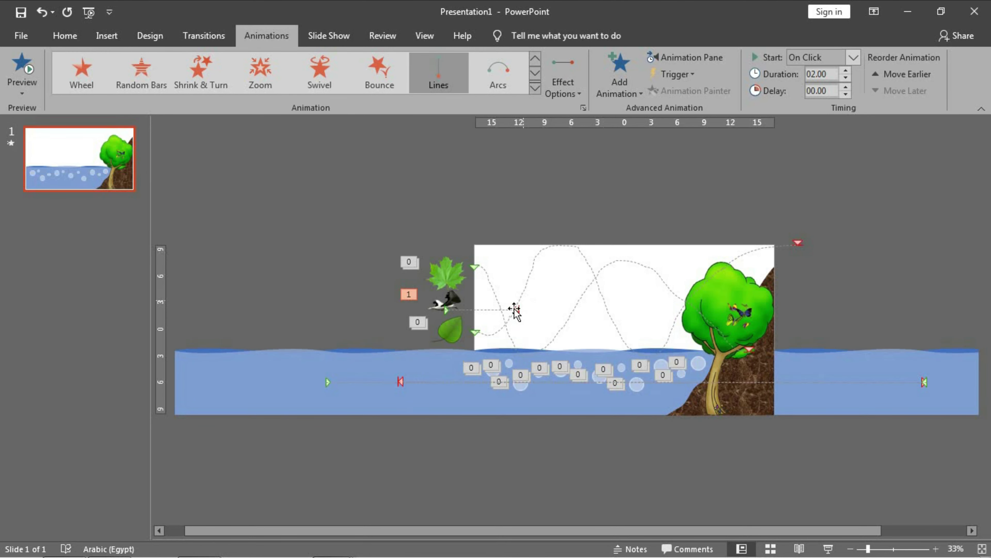
# - Stretch the bird's path past the slide's right edge and show the Animation Pane
pyautogui.click(517, 309)
pyautogui.moveTo(519, 311); pyautogui.dragTo(794, 316)
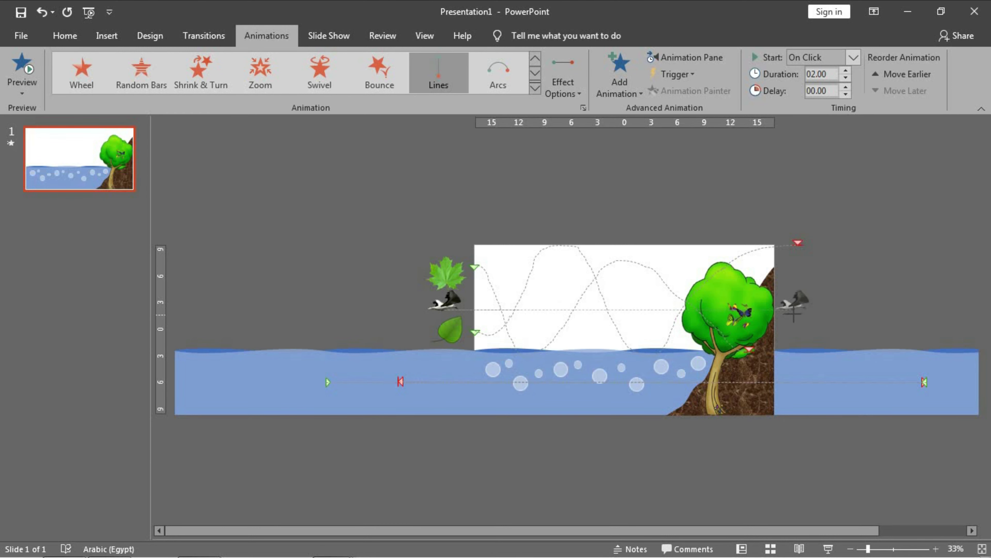
pyautogui.moveTo(793, 313); pyautogui.dragTo(795, 311)
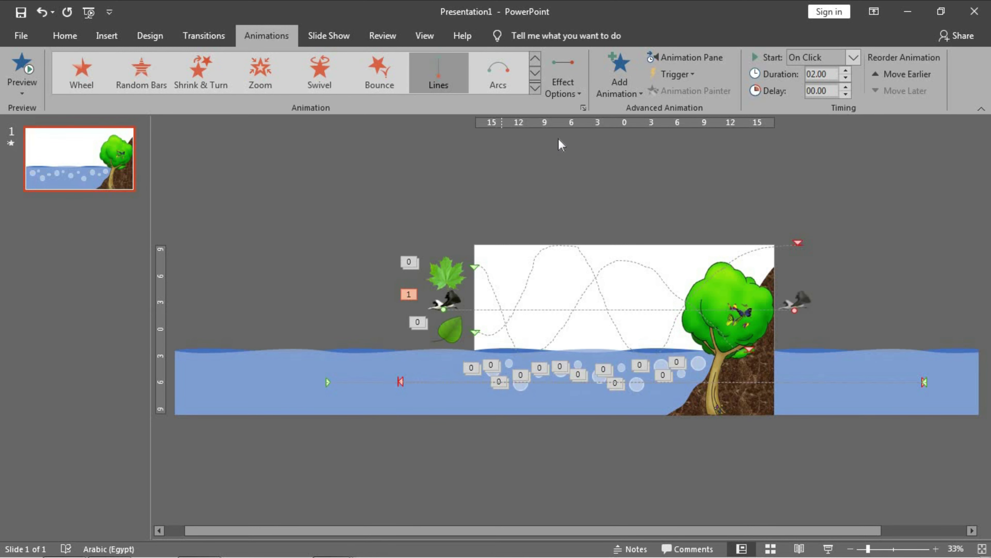
pyautogui.click(665, 67)
pyautogui.click(670, 55)
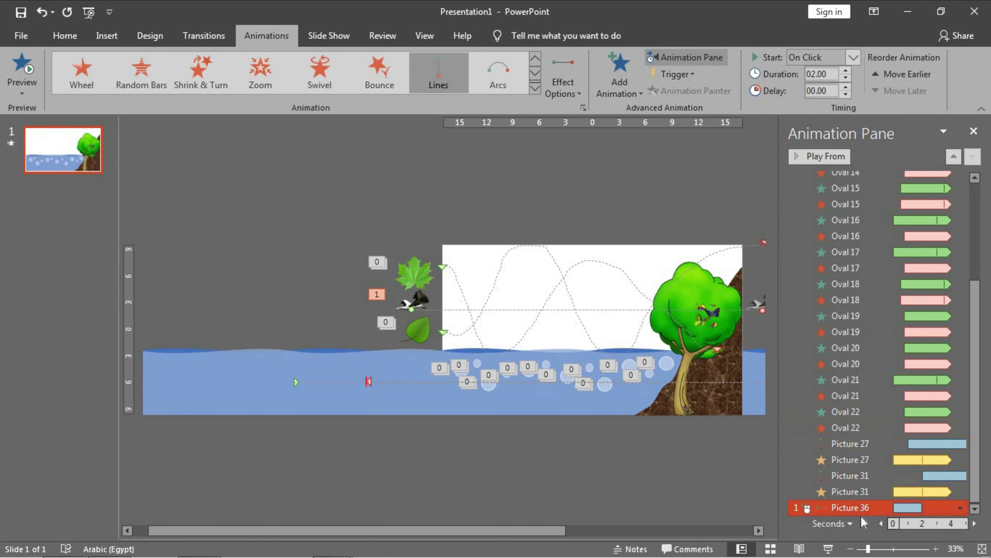
# - Set Picture 36's flight to start With Previous with a 5-second duration
pyautogui.click(960, 507)
pyautogui.click(876, 442)
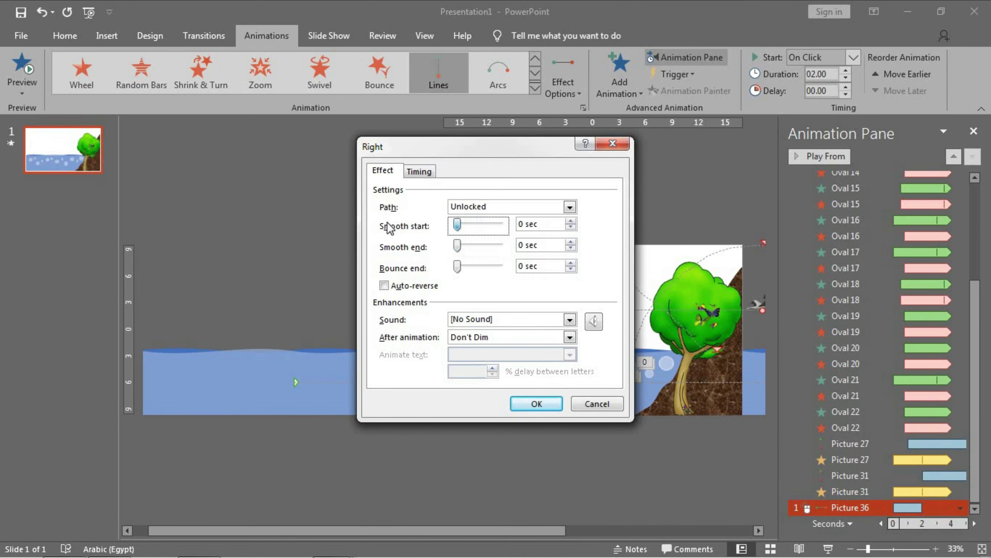
pyautogui.click(426, 173)
pyautogui.click(491, 193)
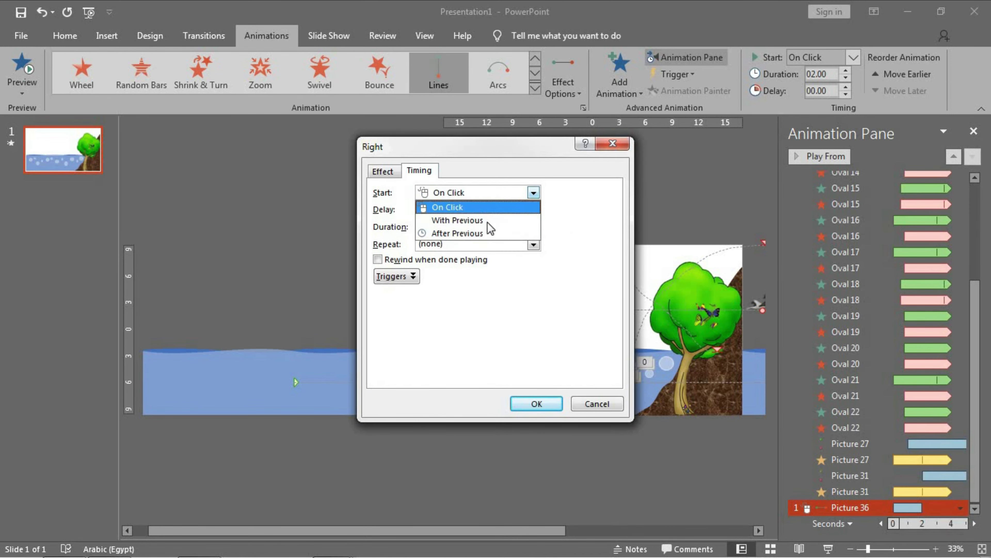
pyautogui.click(491, 221)
pyautogui.click(532, 228)
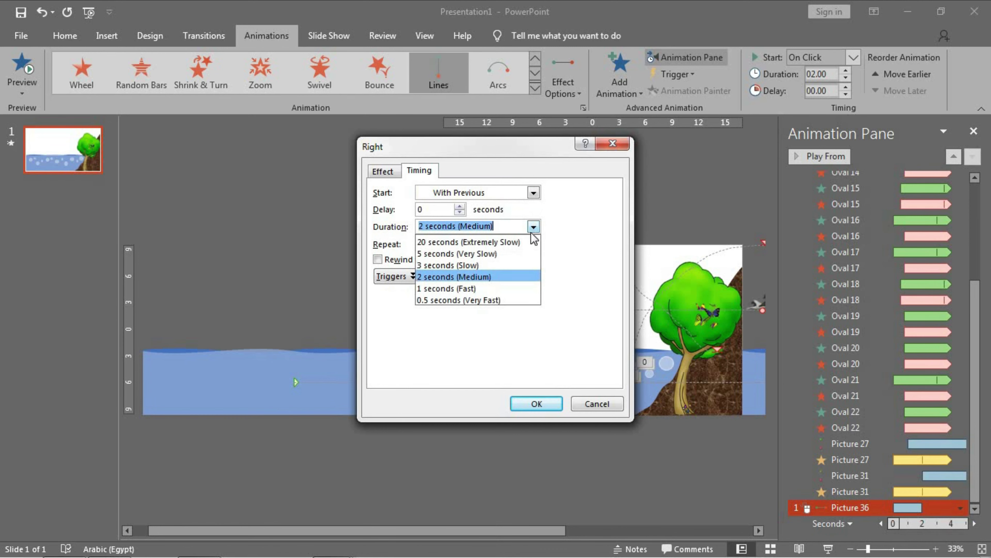
pyautogui.click(505, 254)
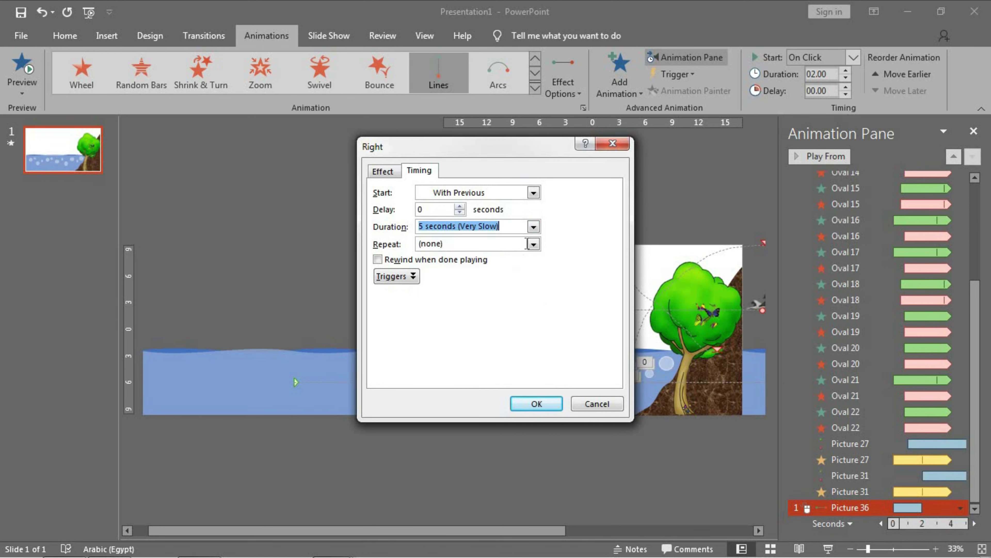
pyautogui.click(536, 405)
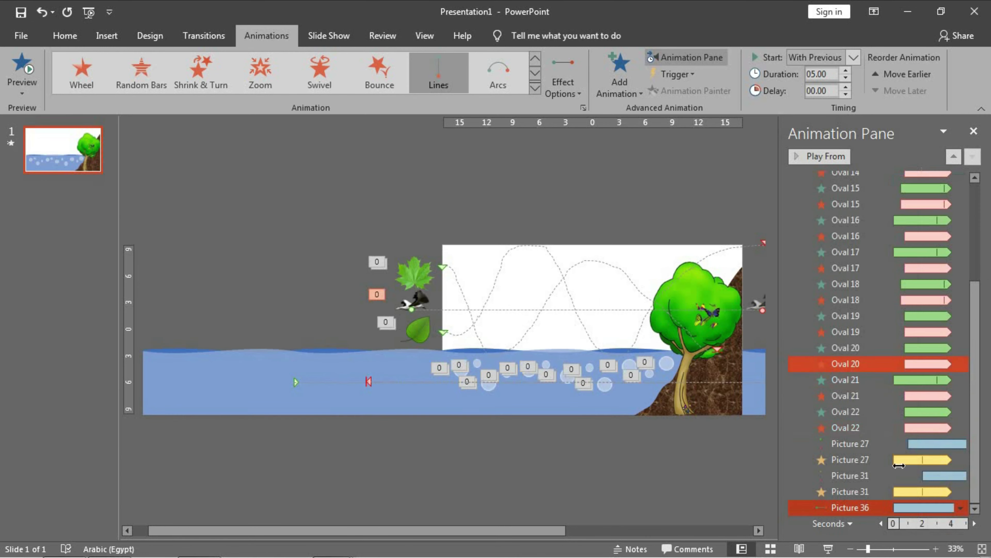
# - Adjust the bird's flight to 6 seconds after a 1.75-second delay, previewing it, then close the pane
pyautogui.click(846, 70)
pyautogui.click(845, 86)
pyautogui.click(846, 87)
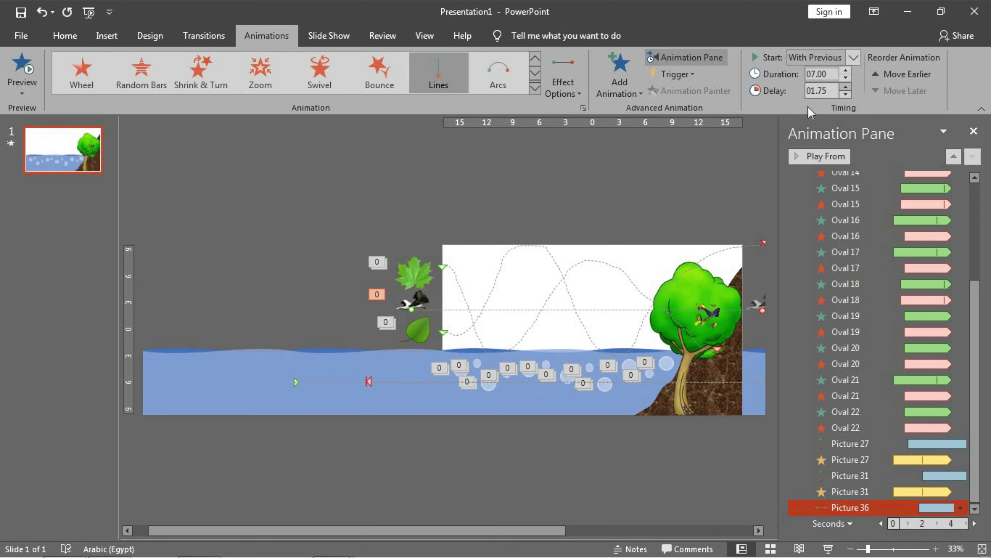
pyautogui.click(826, 157)
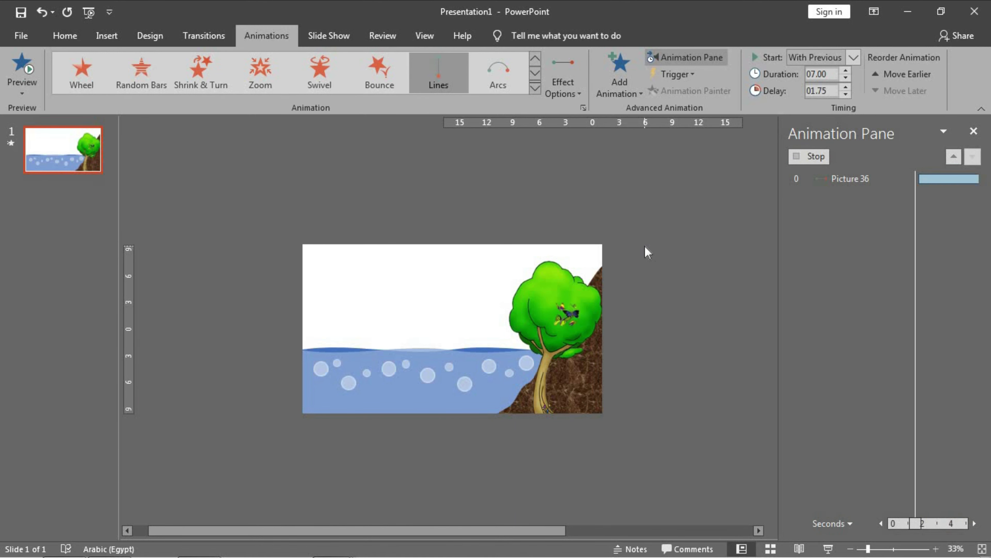
pyautogui.click(845, 89)
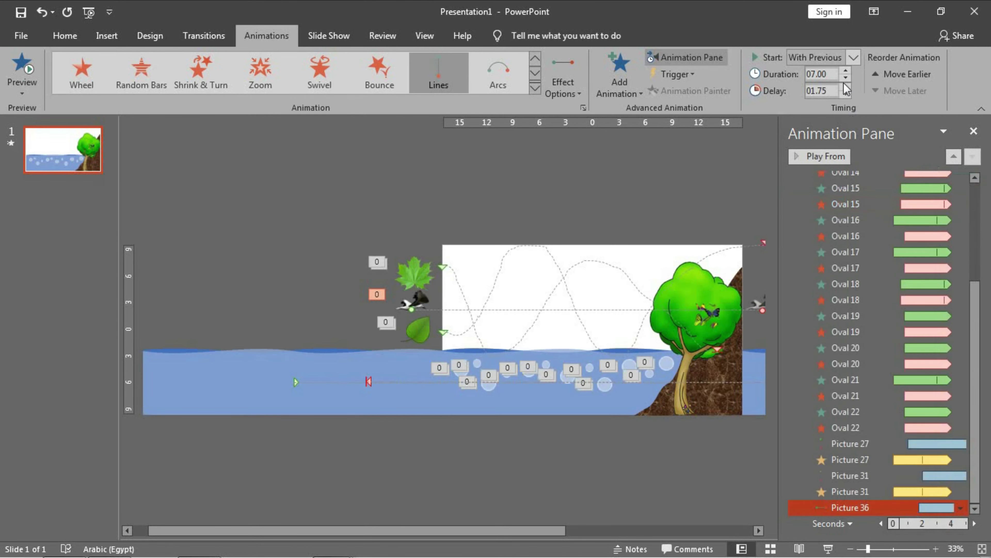
pyautogui.click(843, 79)
pyautogui.click(832, 156)
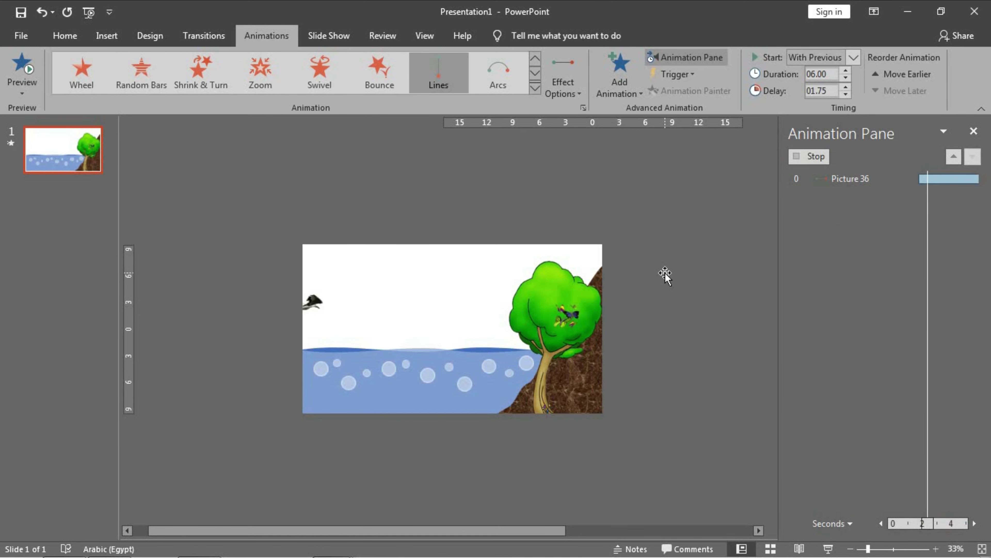
pyautogui.click(582, 302)
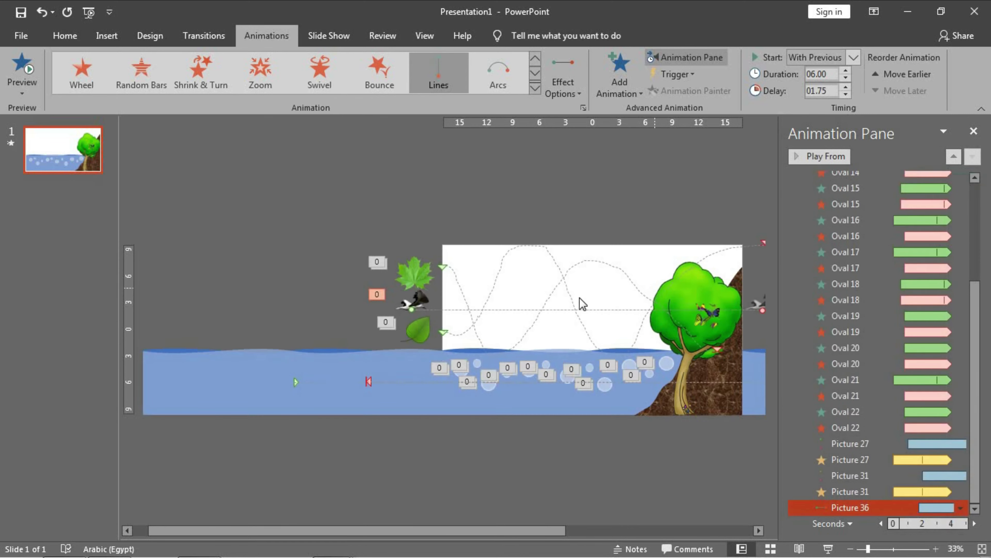
pyautogui.click(975, 129)
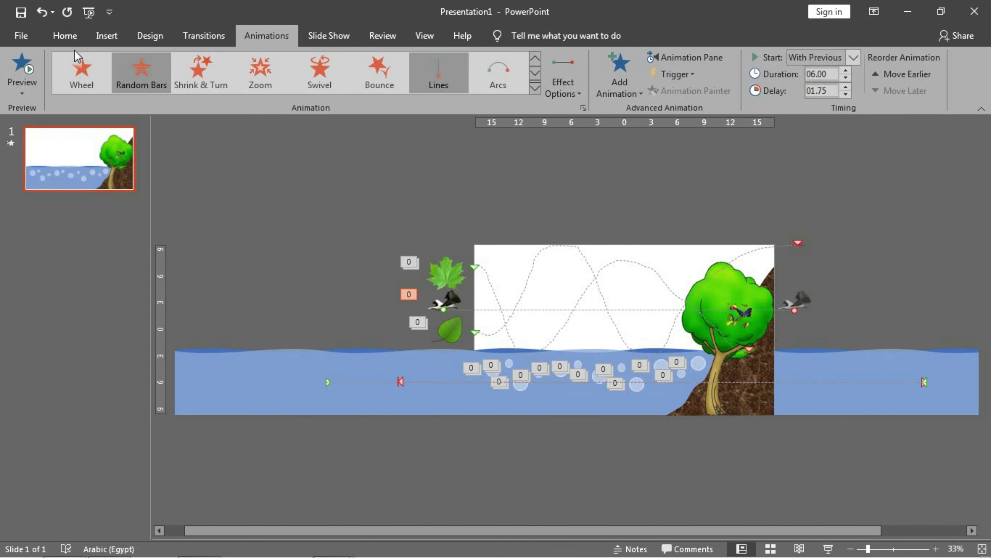
pyautogui.click(65, 36)
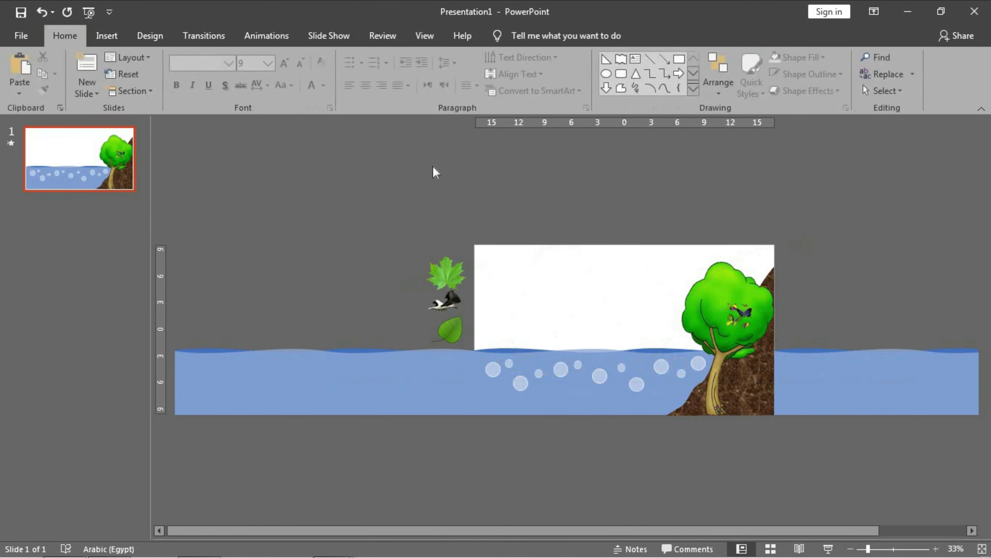
# - Fill the slide background with a yellow preset radial gradient and start the slide show
pyautogui.rightClick(591, 289)
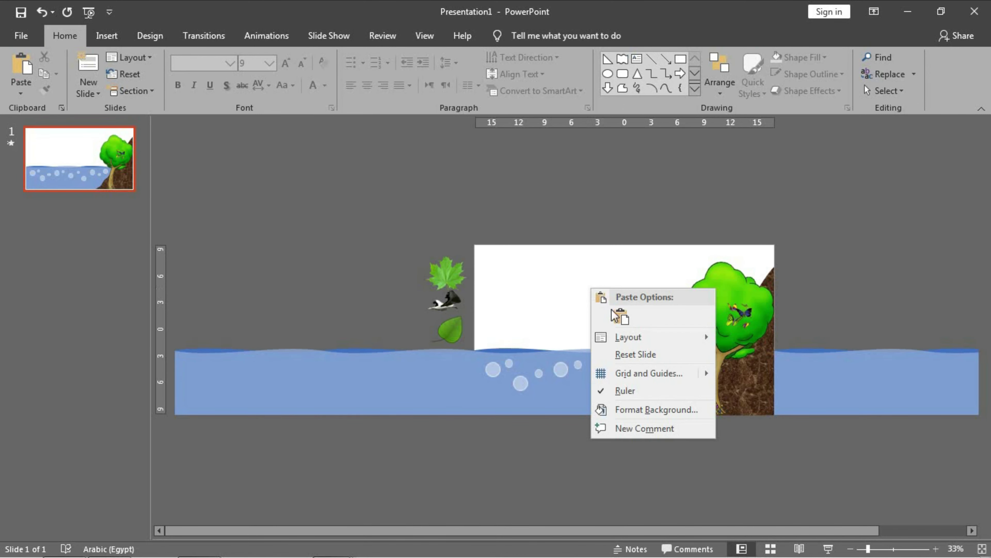
pyautogui.click(660, 410)
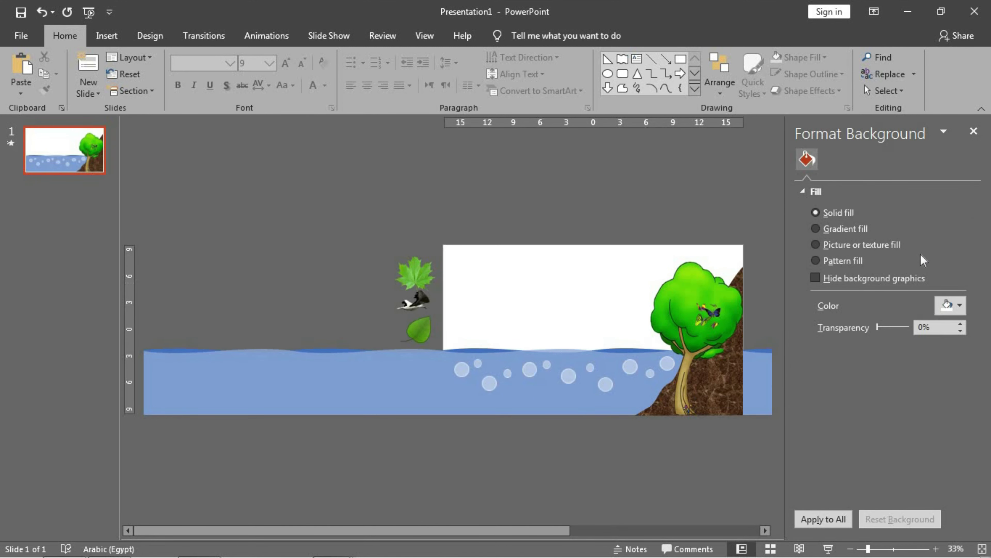
pyautogui.click(960, 307)
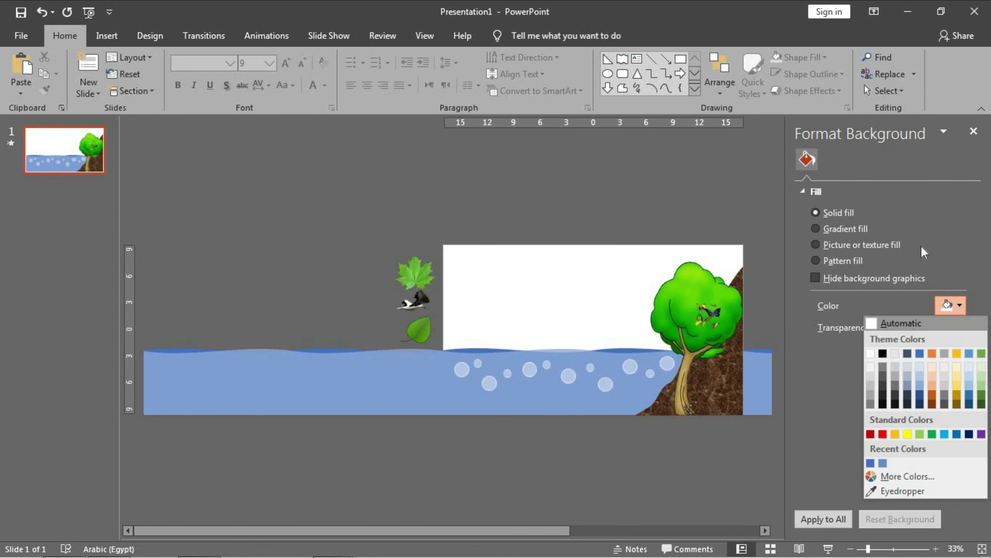
pyautogui.click(836, 242)
pyautogui.click(839, 228)
pyautogui.click(957, 307)
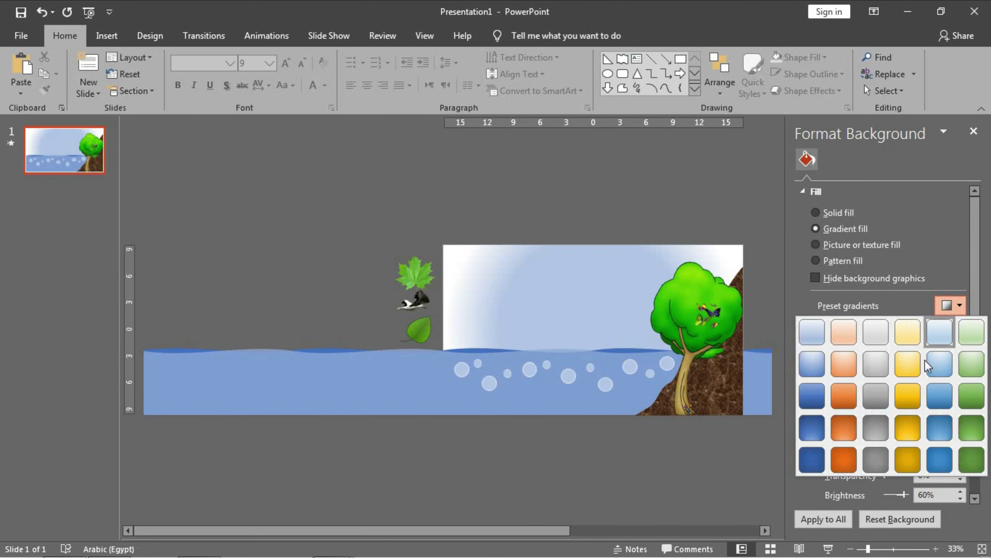
pyautogui.click(908, 363)
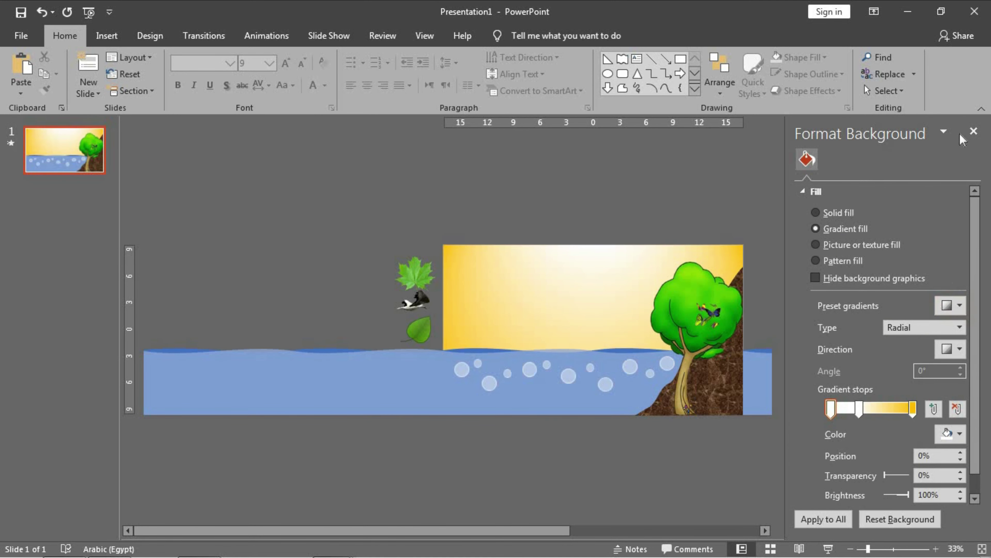
pyautogui.click(974, 131)
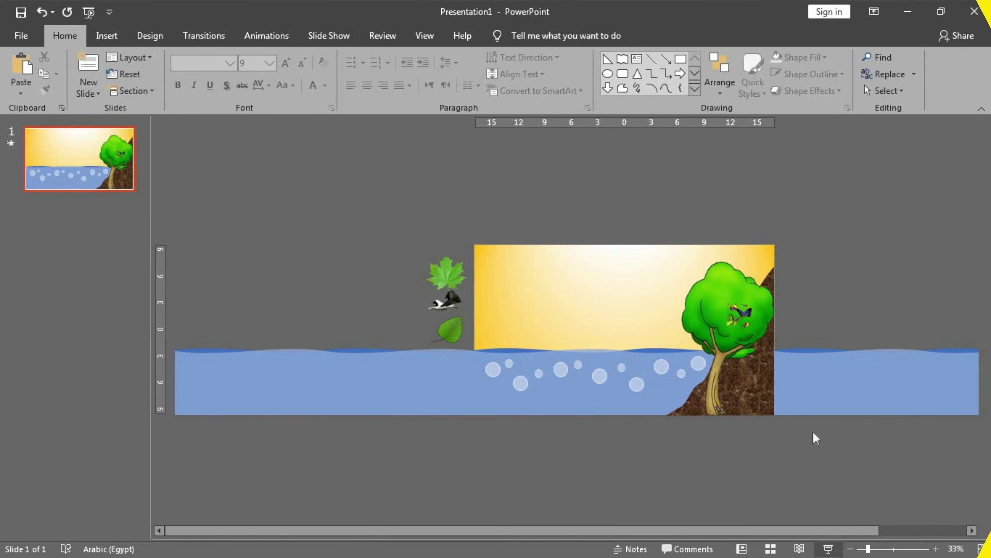
pyautogui.click(827, 548)
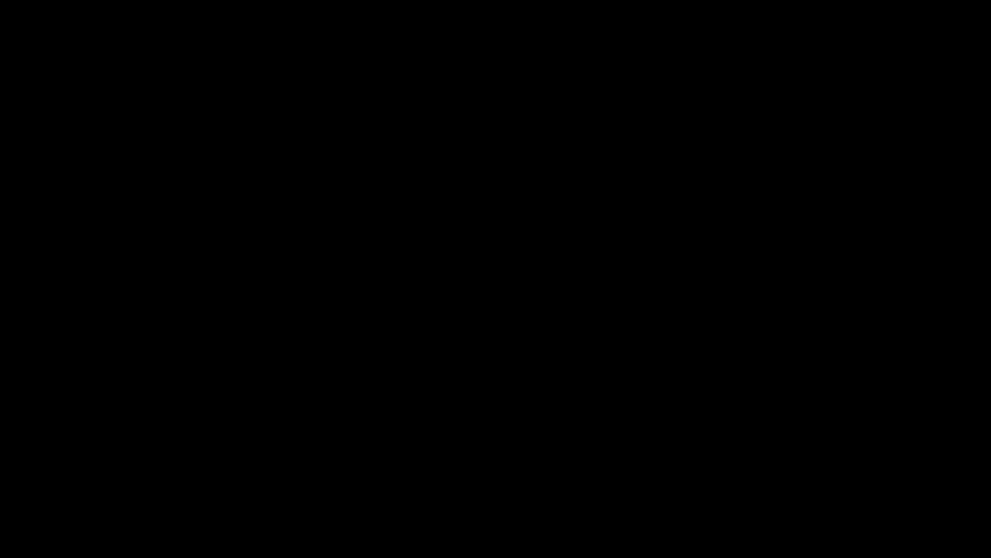